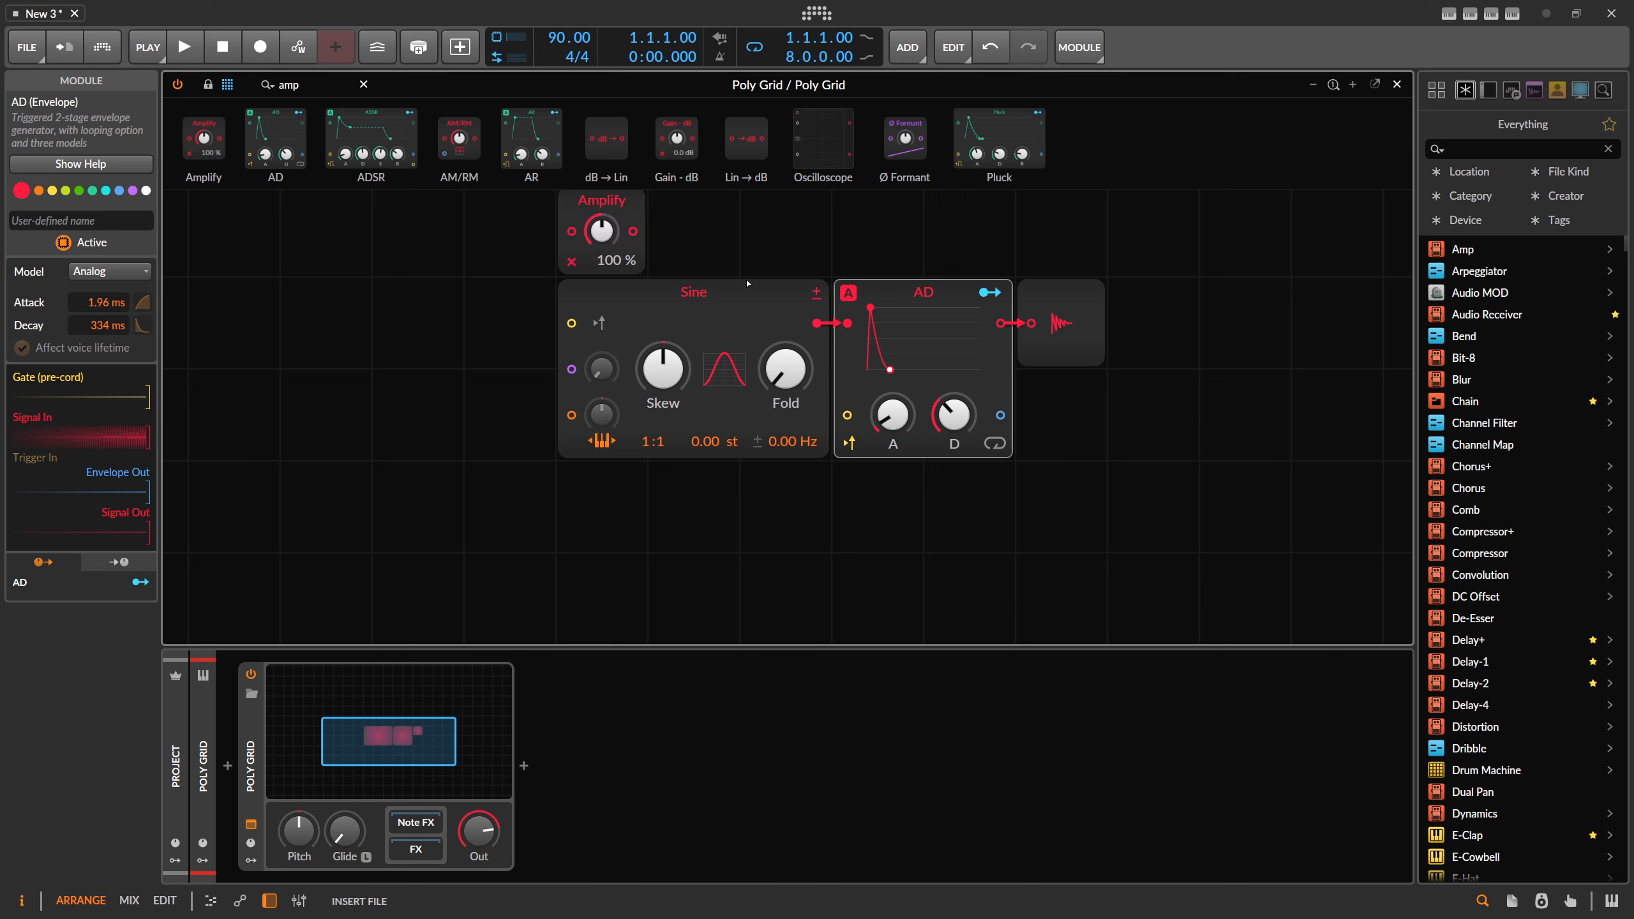
Insert the Amplify module between the AD envelope and the audio output, with its level set to 75 %
text(75)
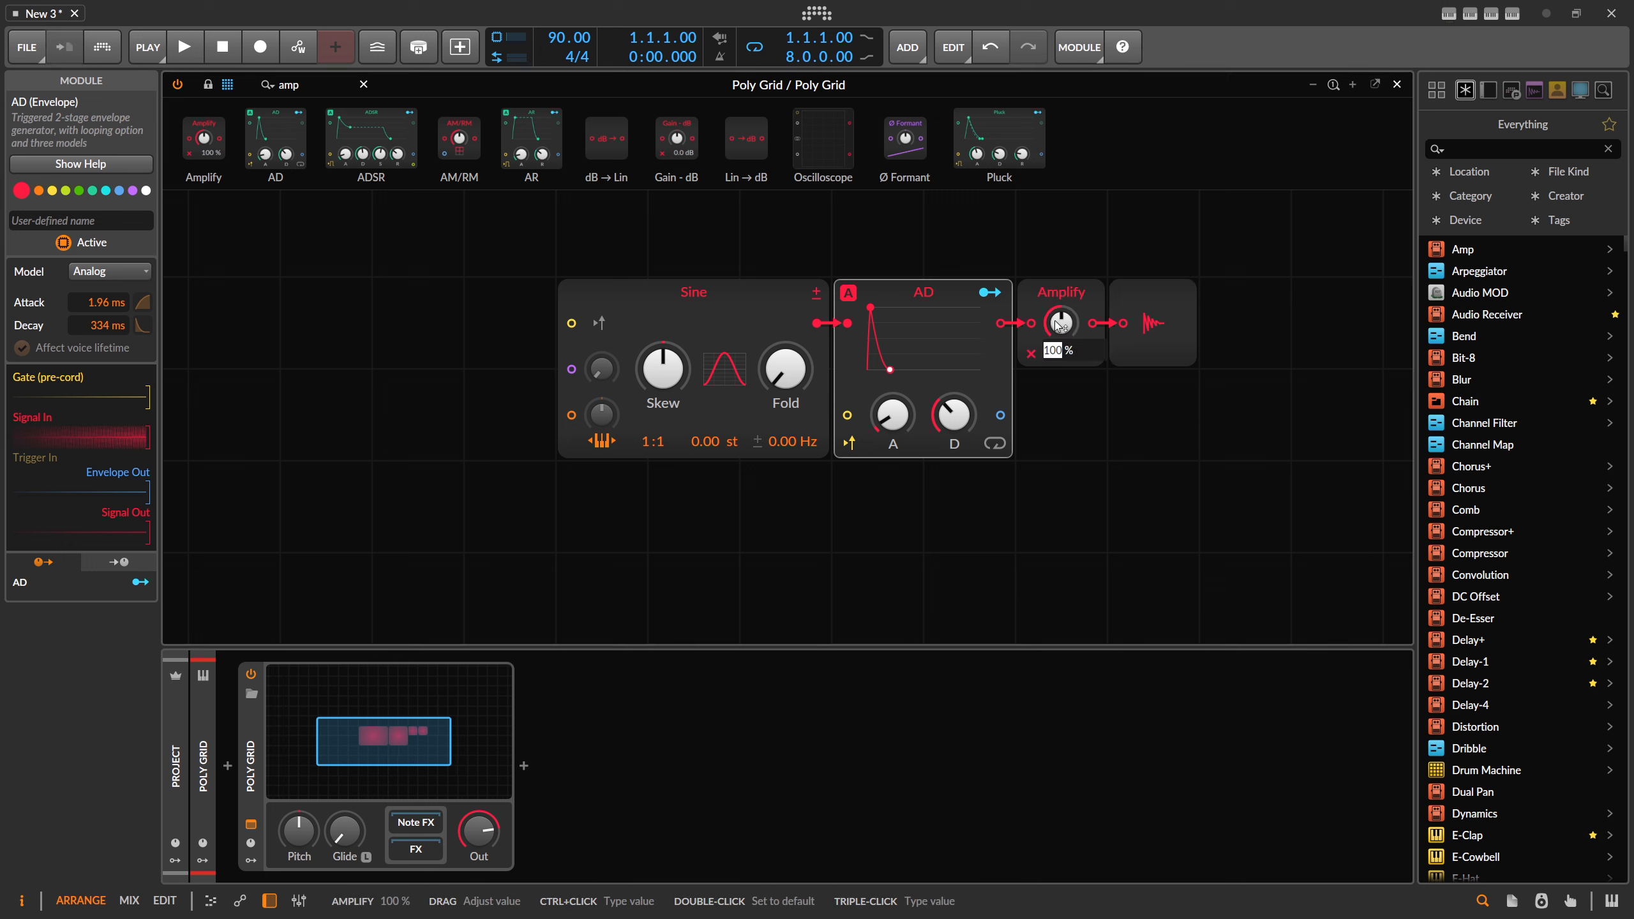
key(Return)
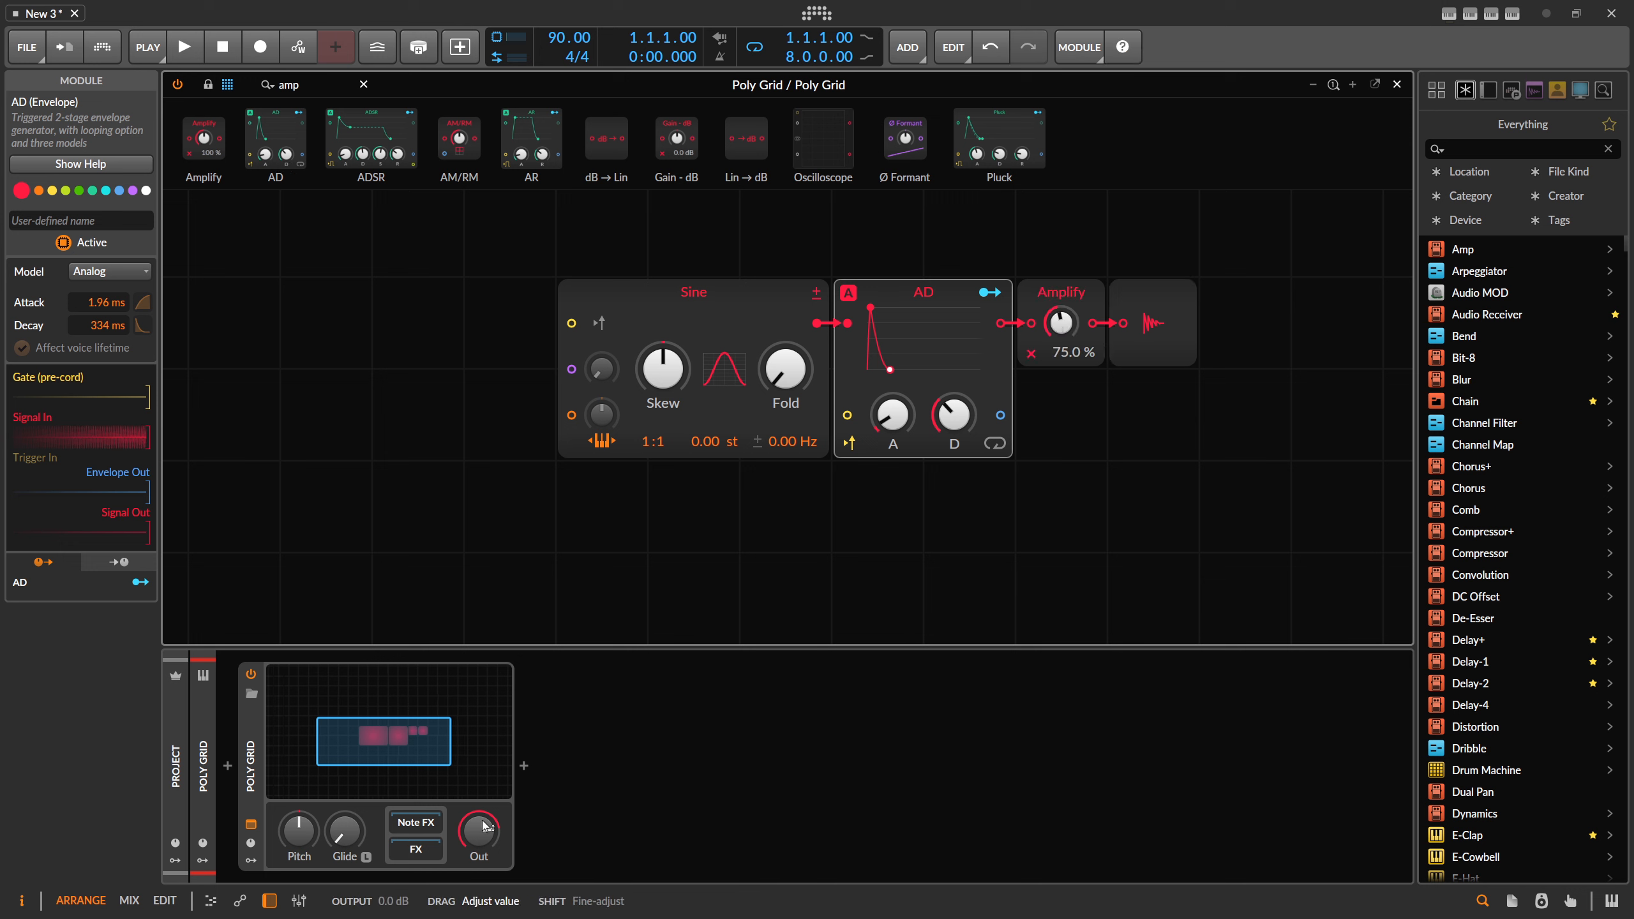
Add a Triggers module wired to the AD envelope's gate input and lower the Poly Grid's output level
drag(315, 86, 183, 97)
text(trigger)
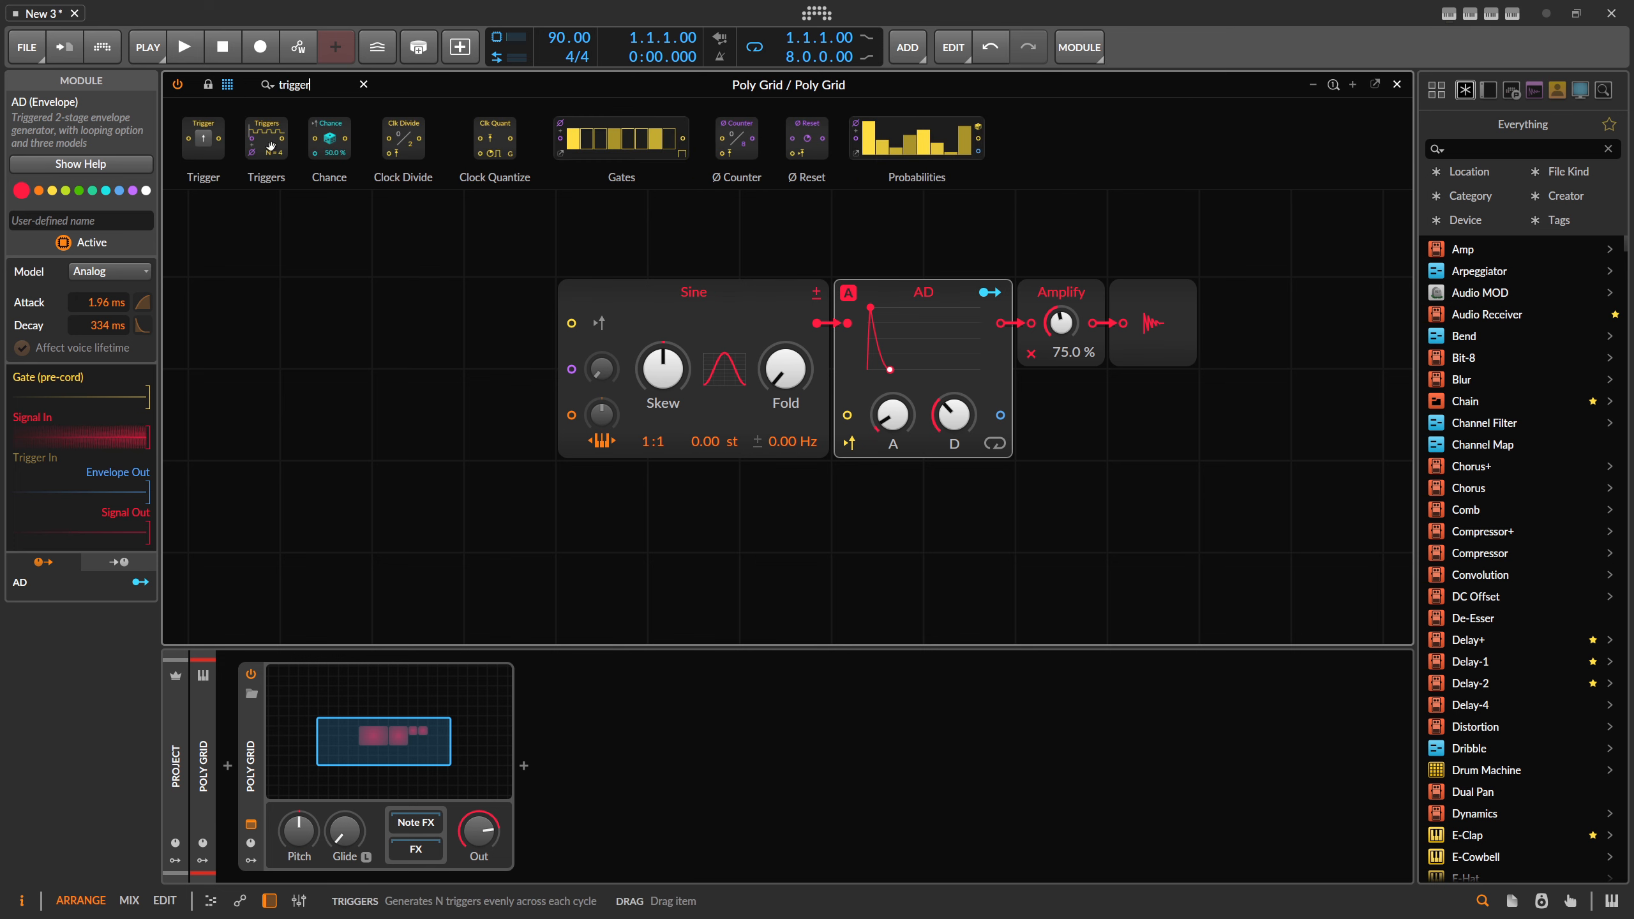
drag(270, 147, 843, 448)
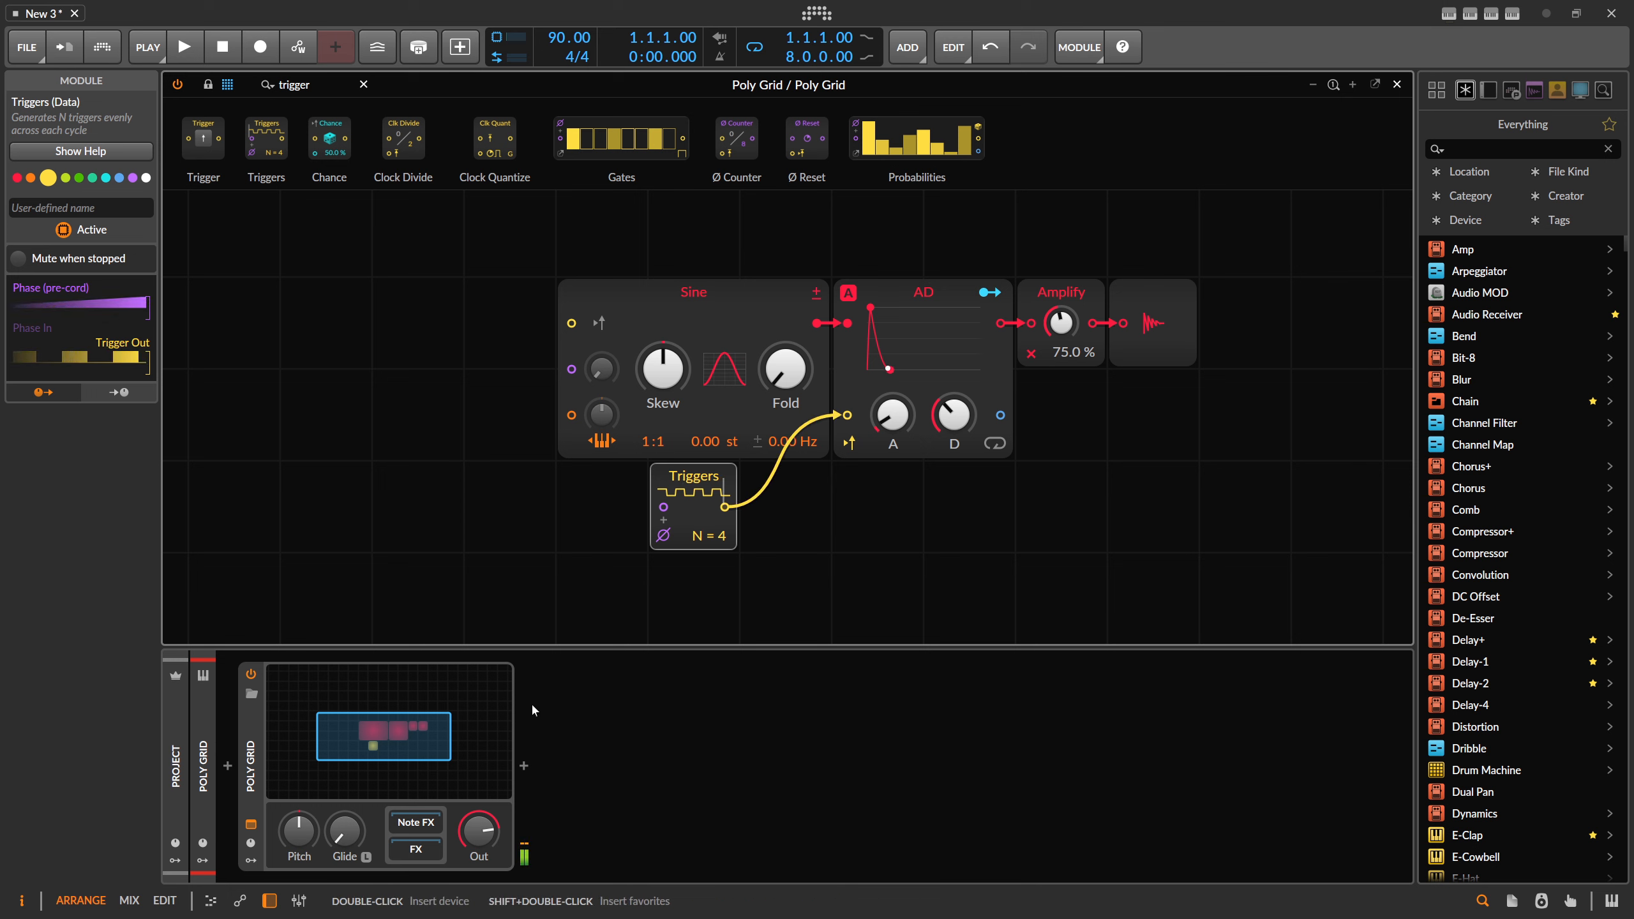
mouse_move(479, 831)
mouse_down()
mouse_move(479, 862)
mouse_move(487, 832)
mouse_up()
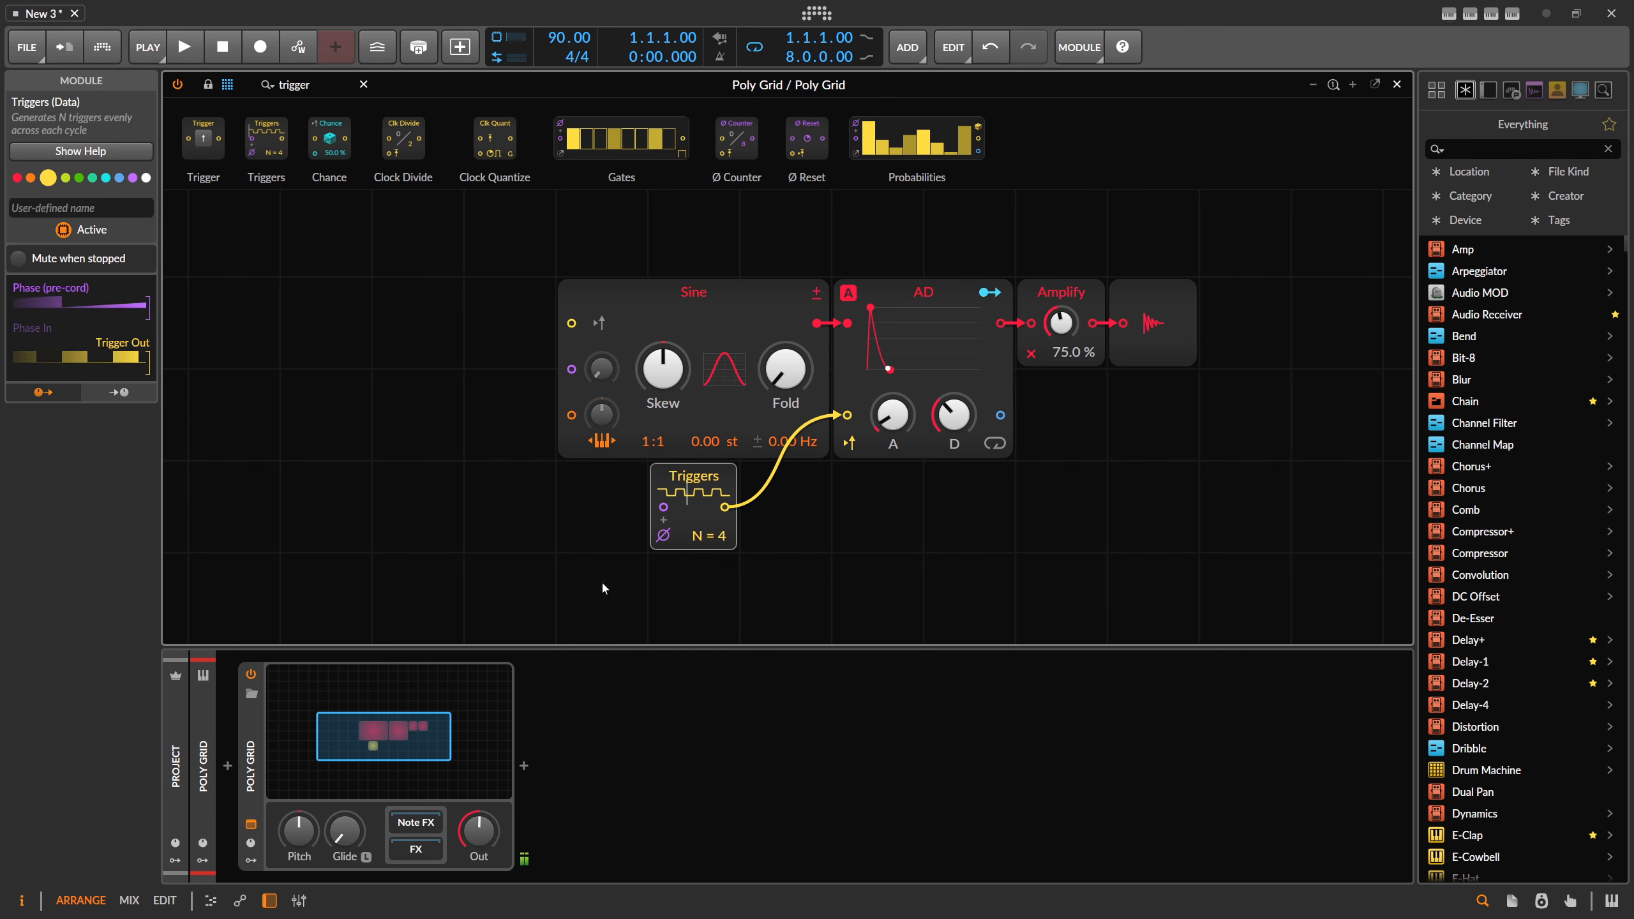
Disconnect the Triggers module from AD, move it to the far side of Sine, and hide the device chain for more grid space
click(693, 598)
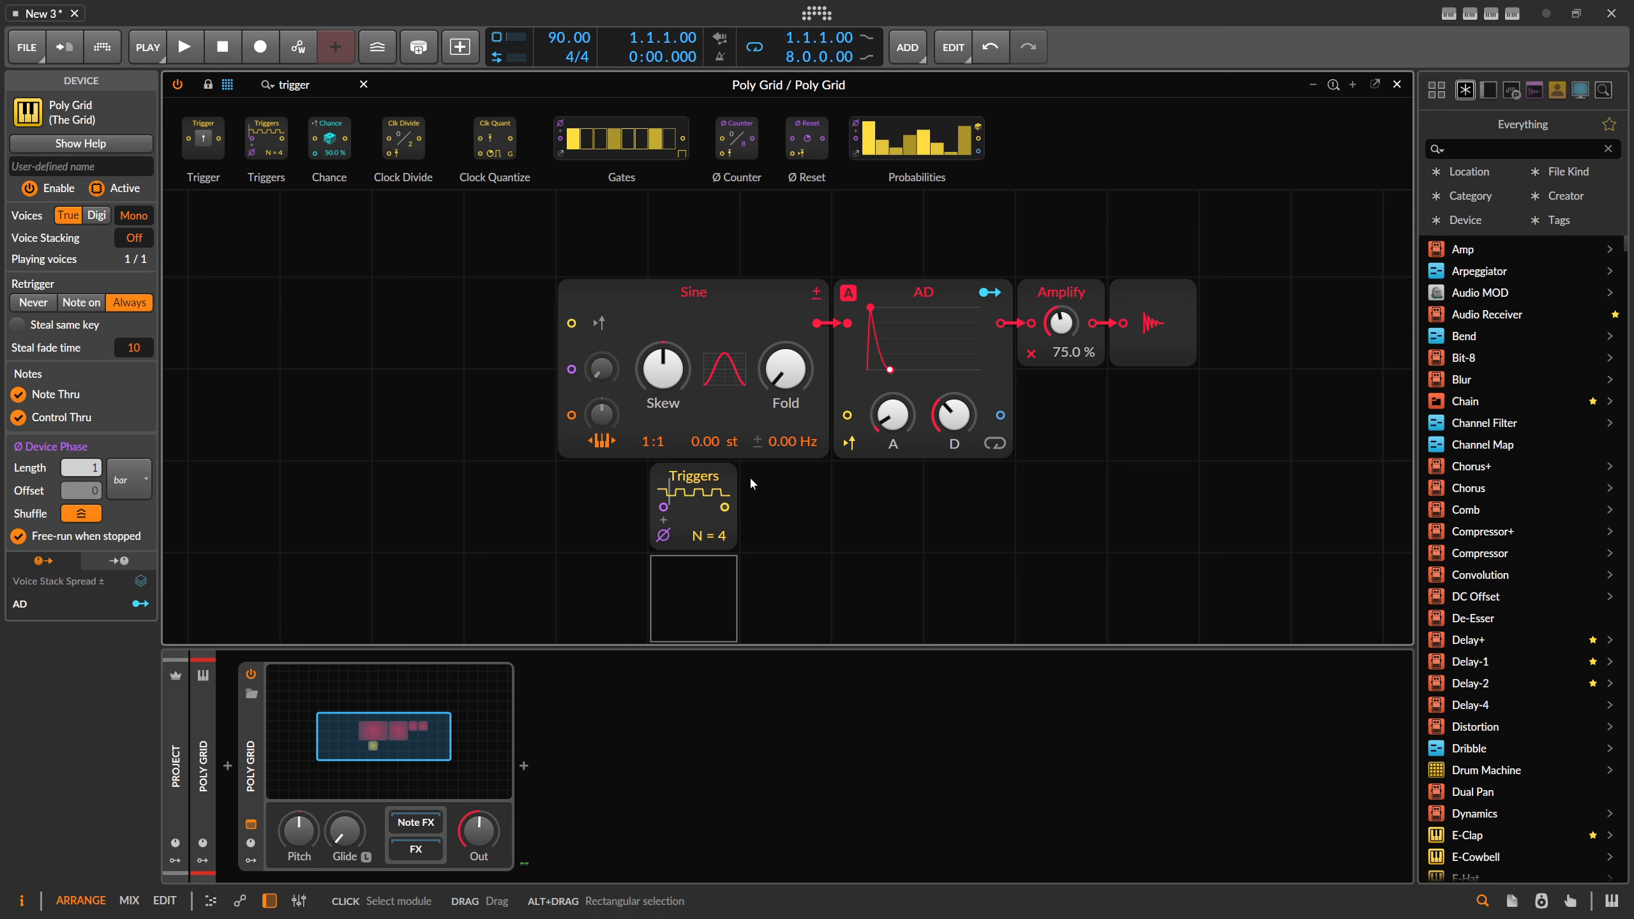
click(715, 485)
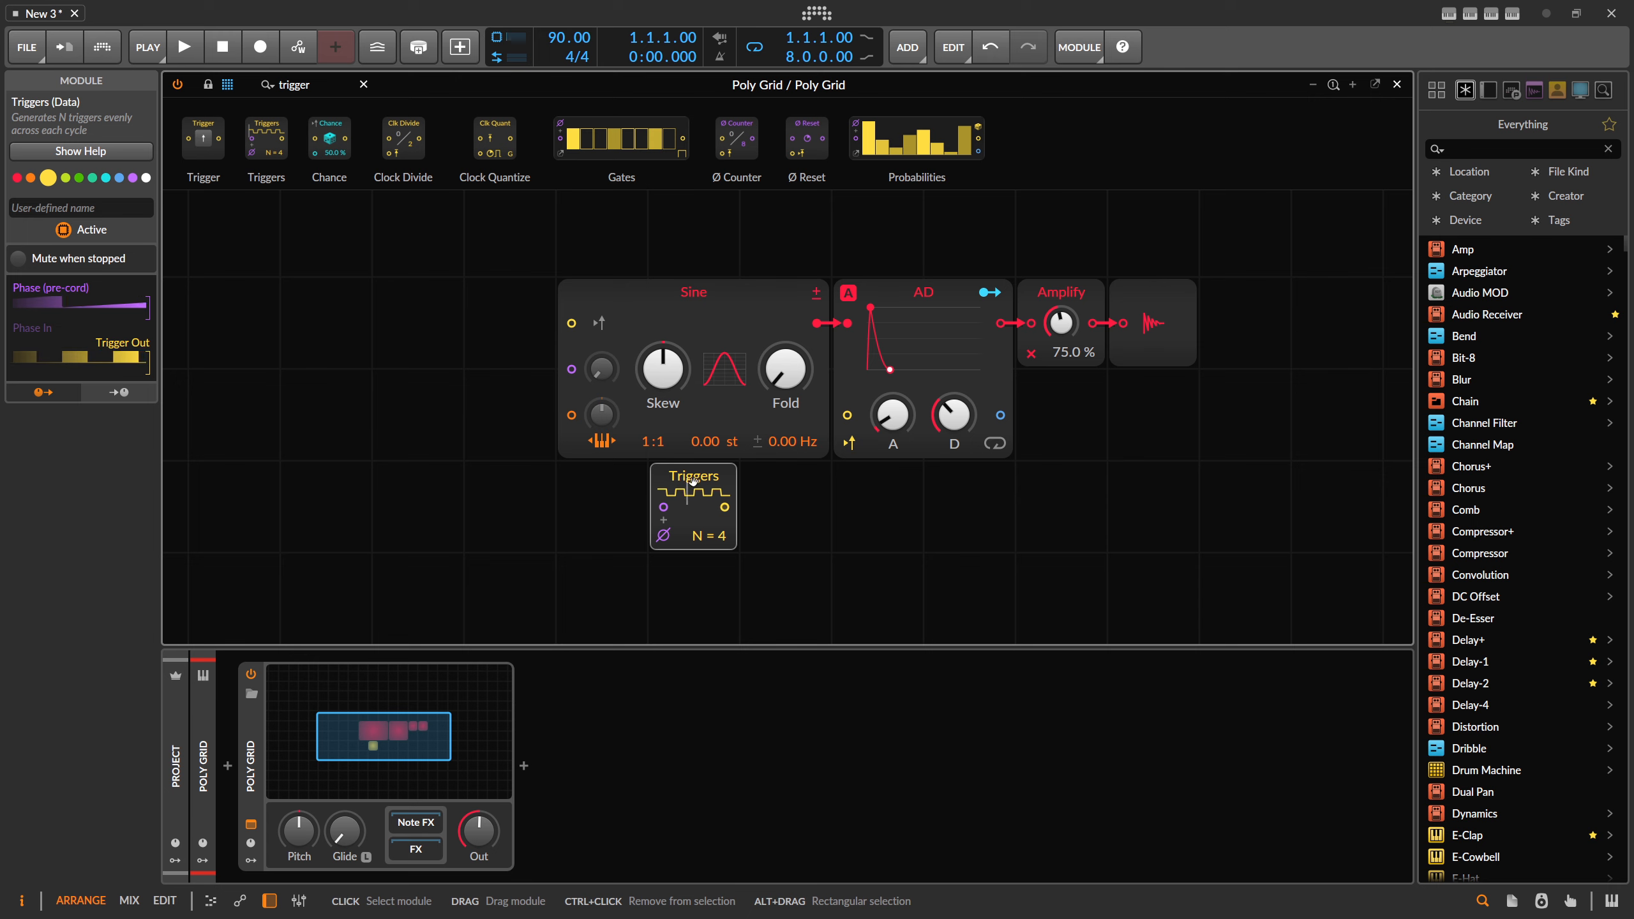
drag(694, 482, 324, 481)
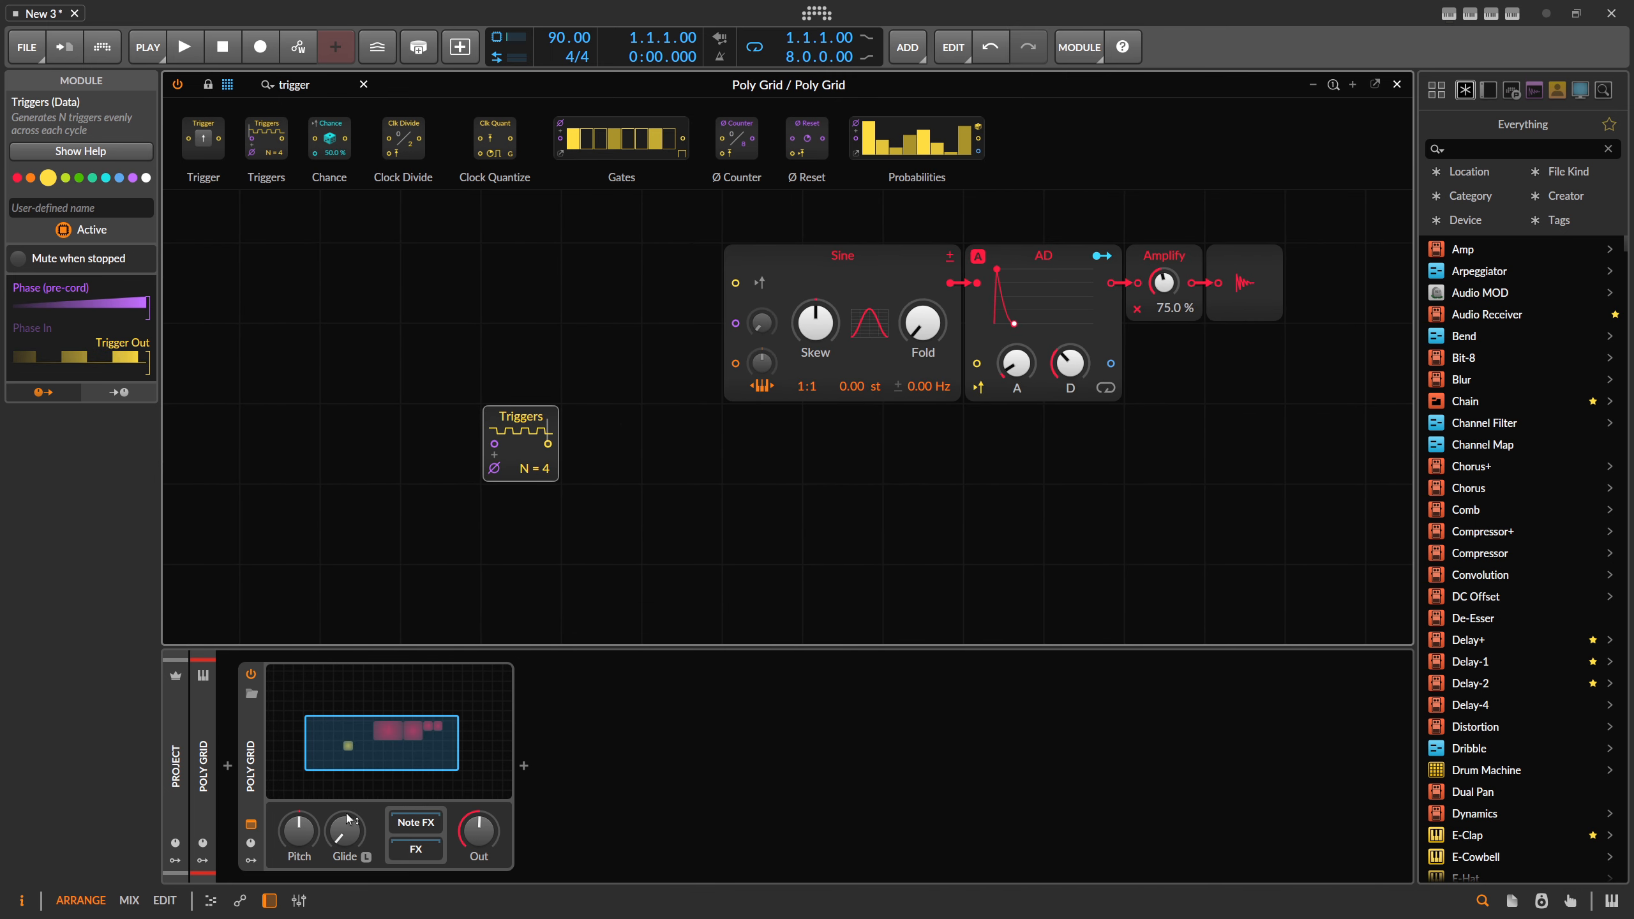
click(269, 901)
drag(564, 488, 540, 503)
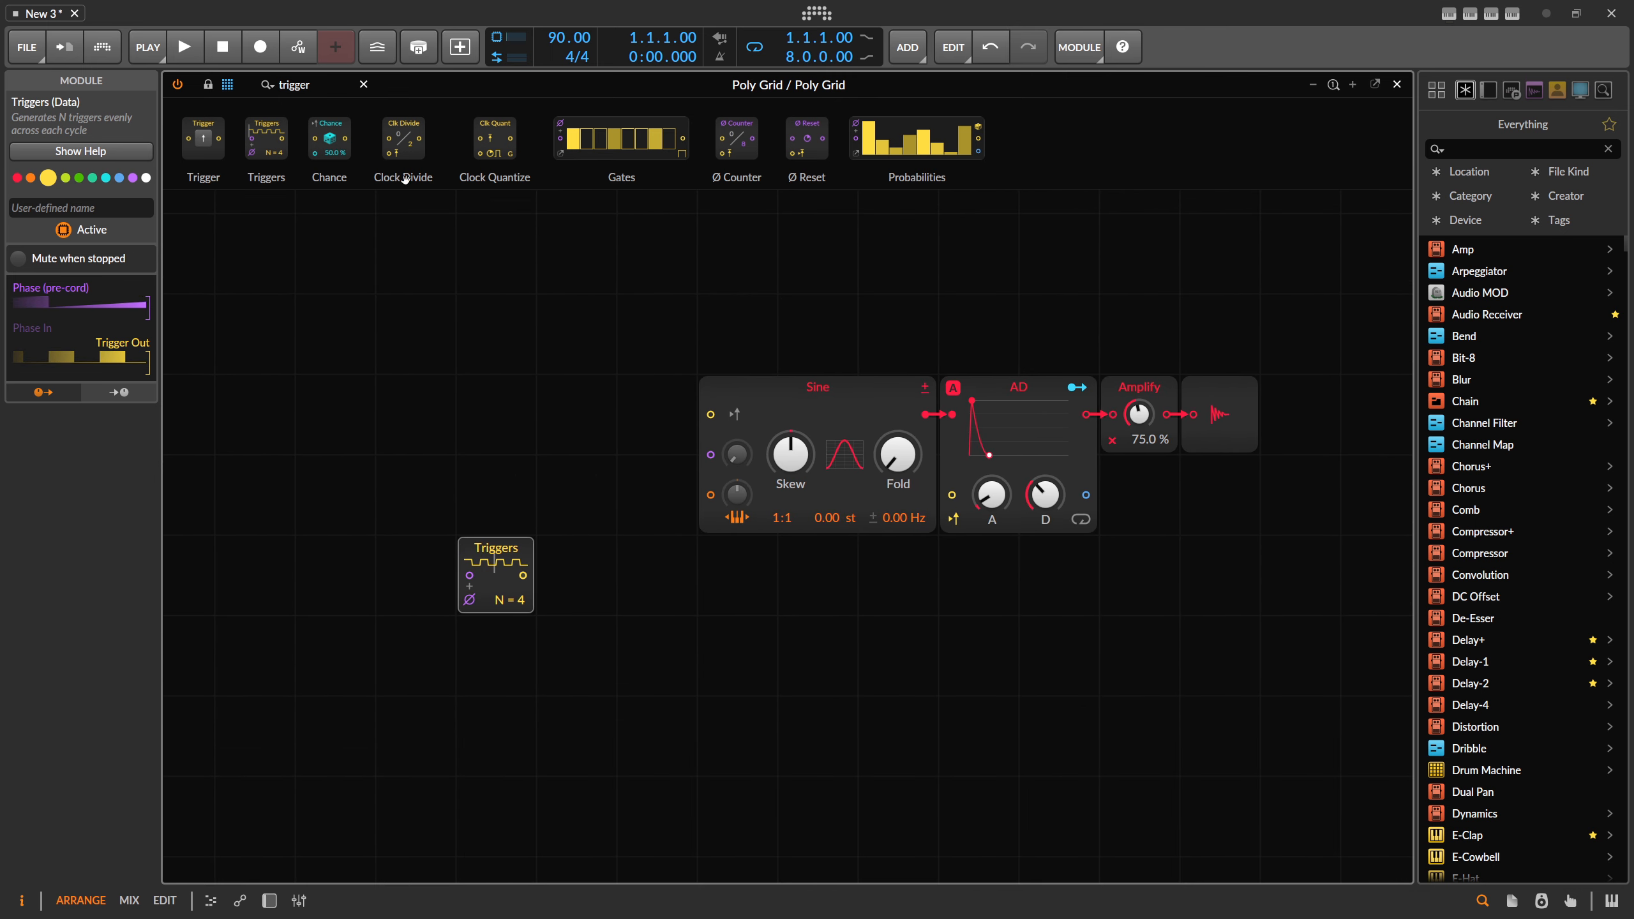
Add a Pitch module set to D#3, wire it to the Sine oscillator's pitch input, and disable Sine's keyboard pitch following
double_click(328, 85)
text(pitch)
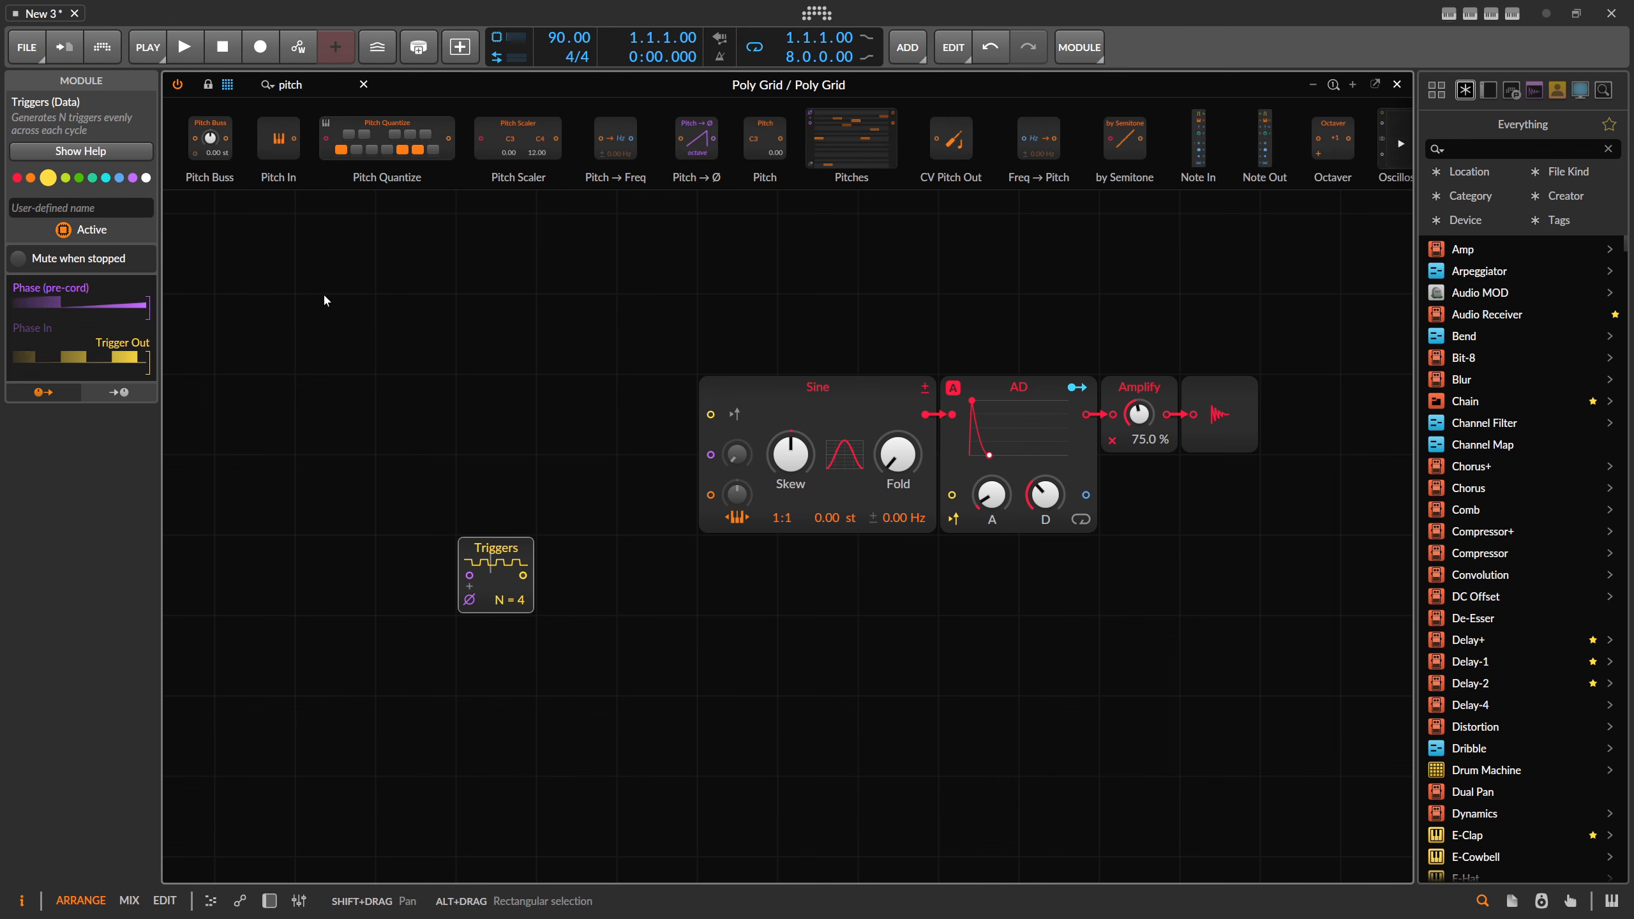
drag(764, 138, 711, 494)
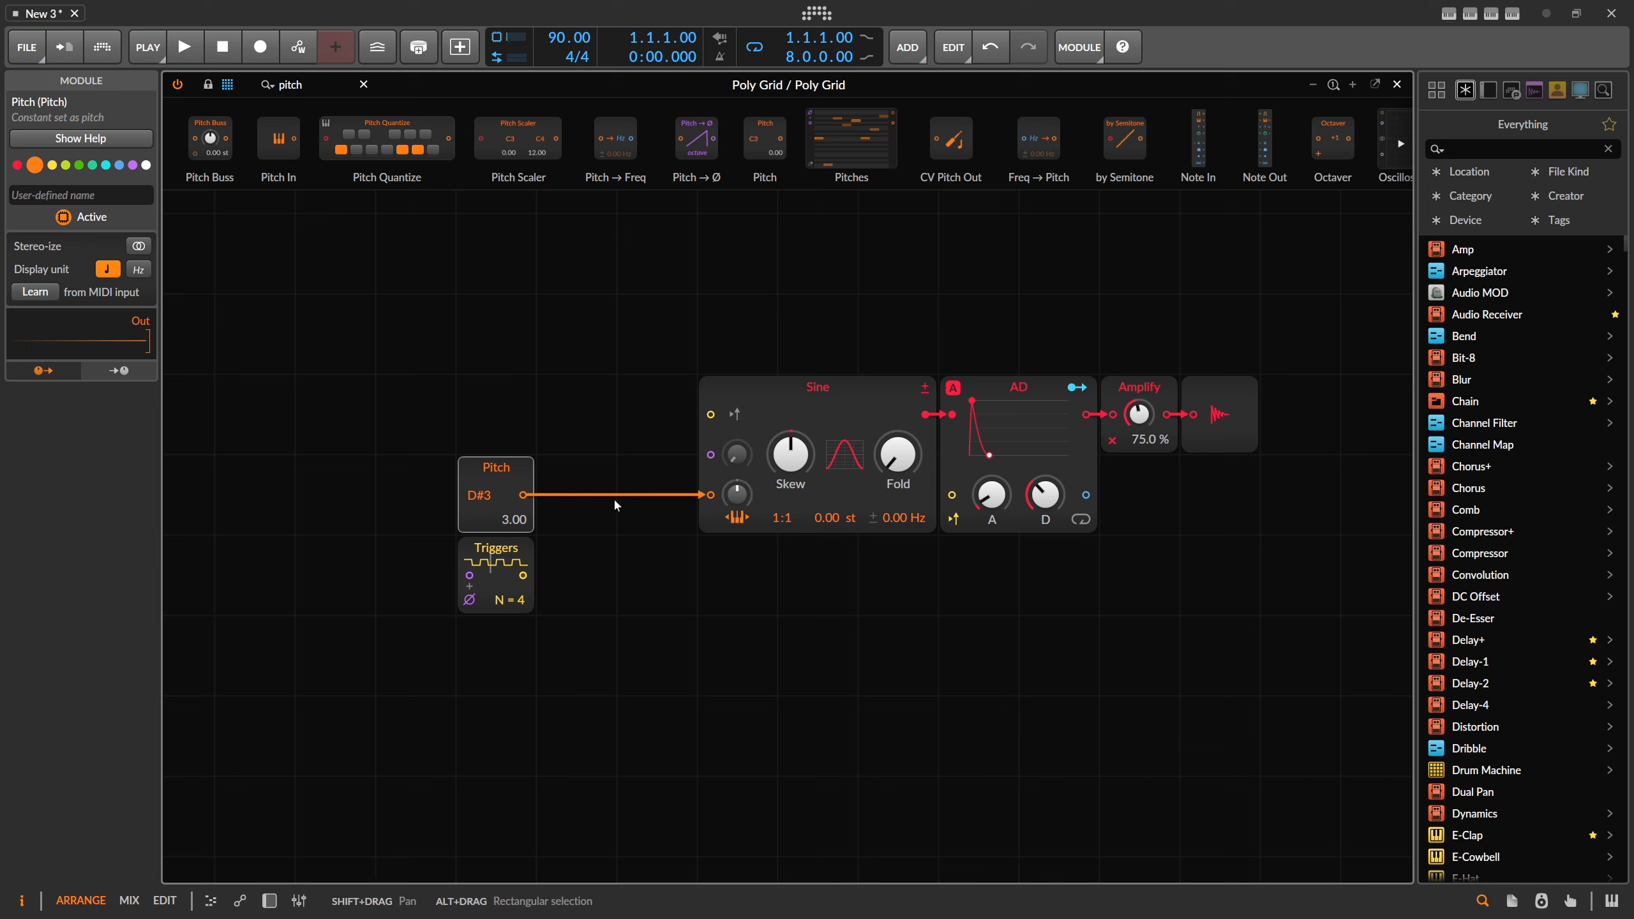
click(737, 518)
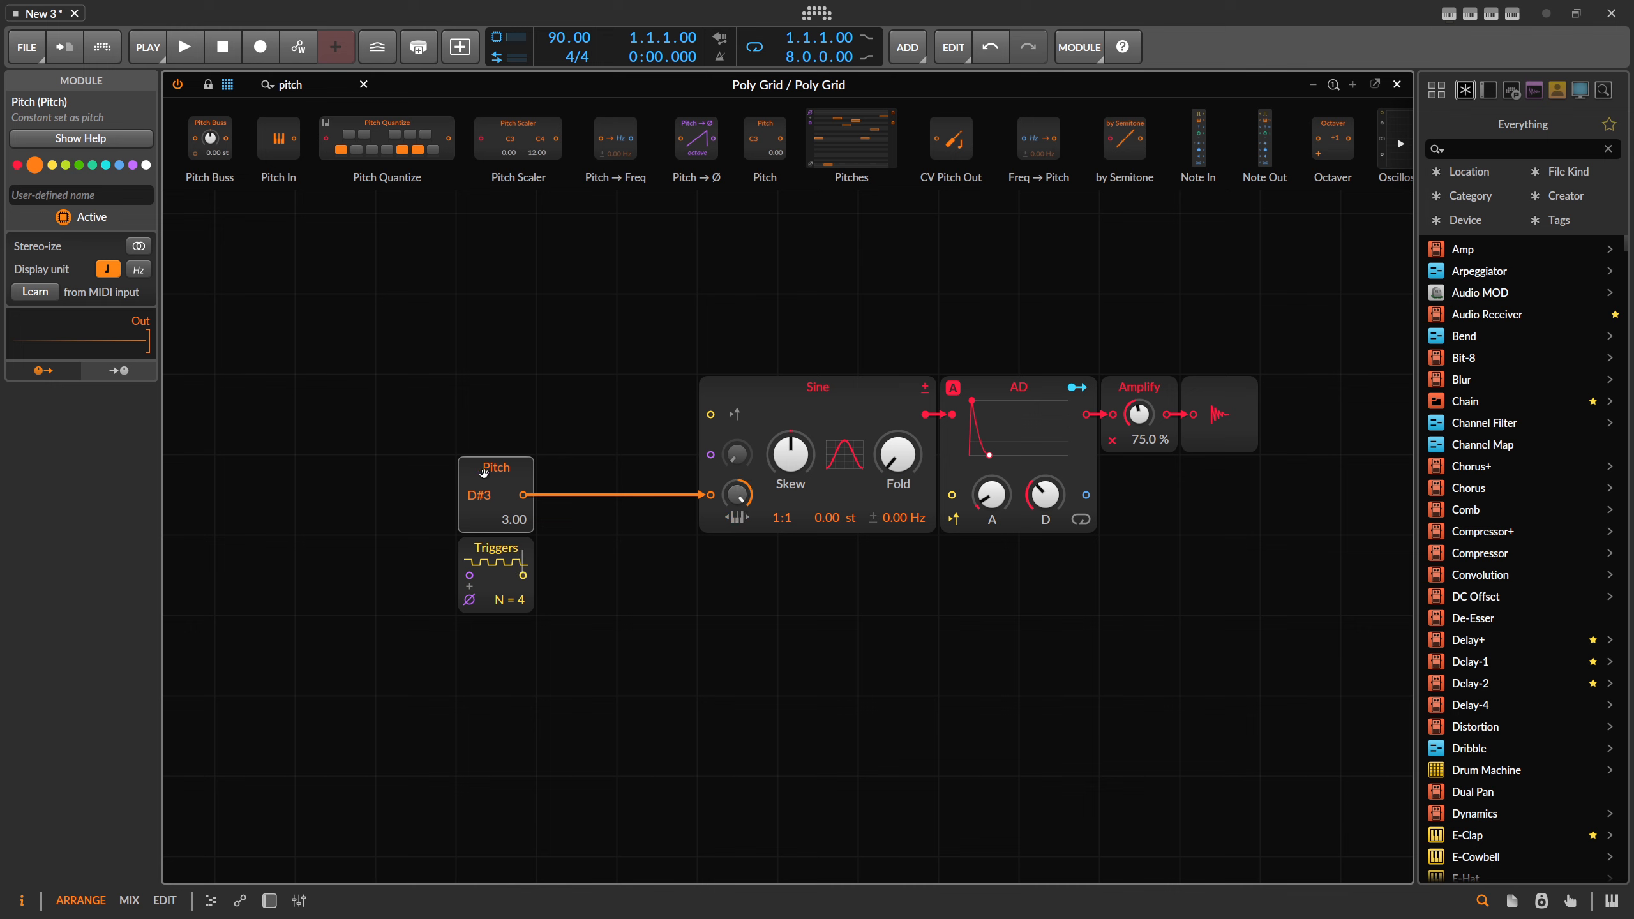
Move Triggers further away from Sine, add a Pitch Buss module below Pitch, and set its amount to -3.00 st
drag(505, 550, 264, 551)
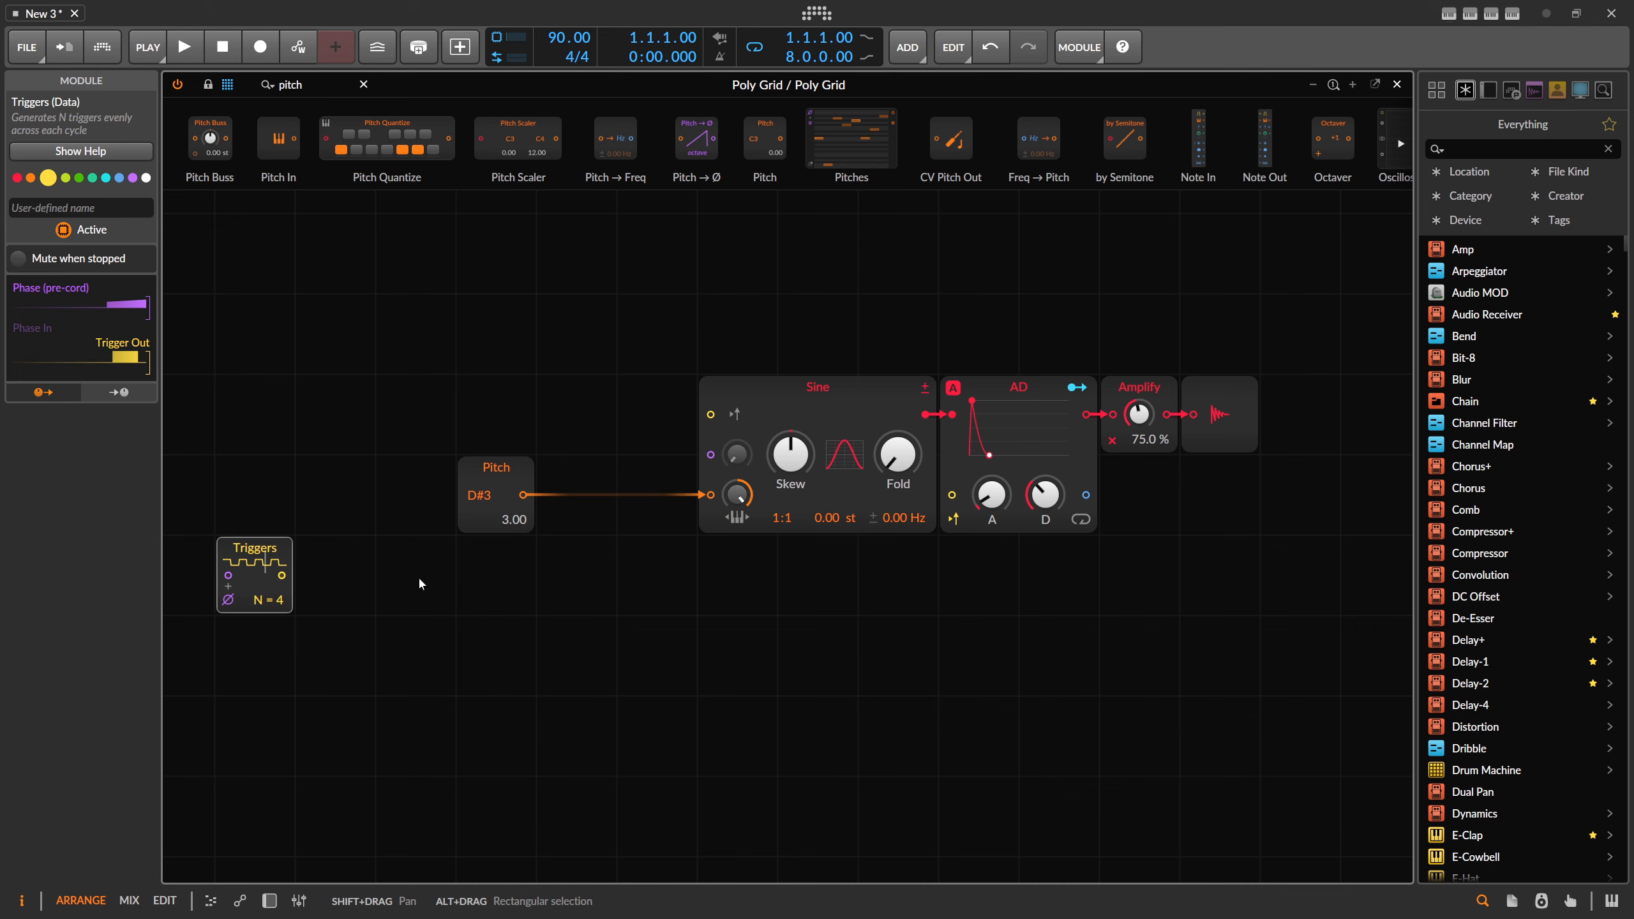
text(pitch)
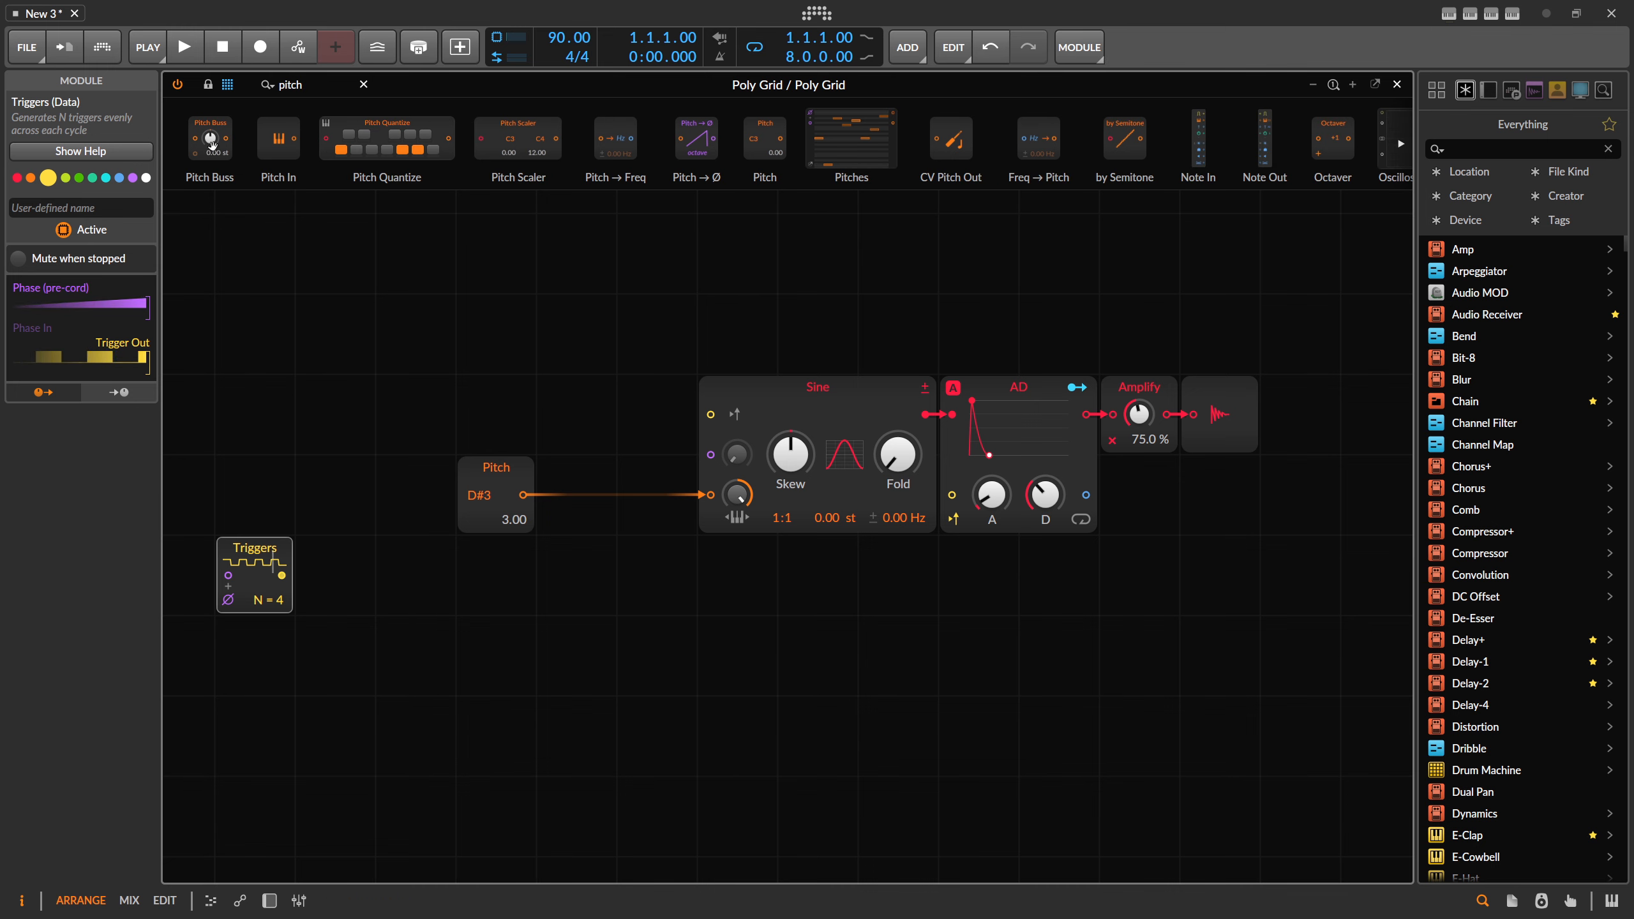
drag(212, 143, 496, 573)
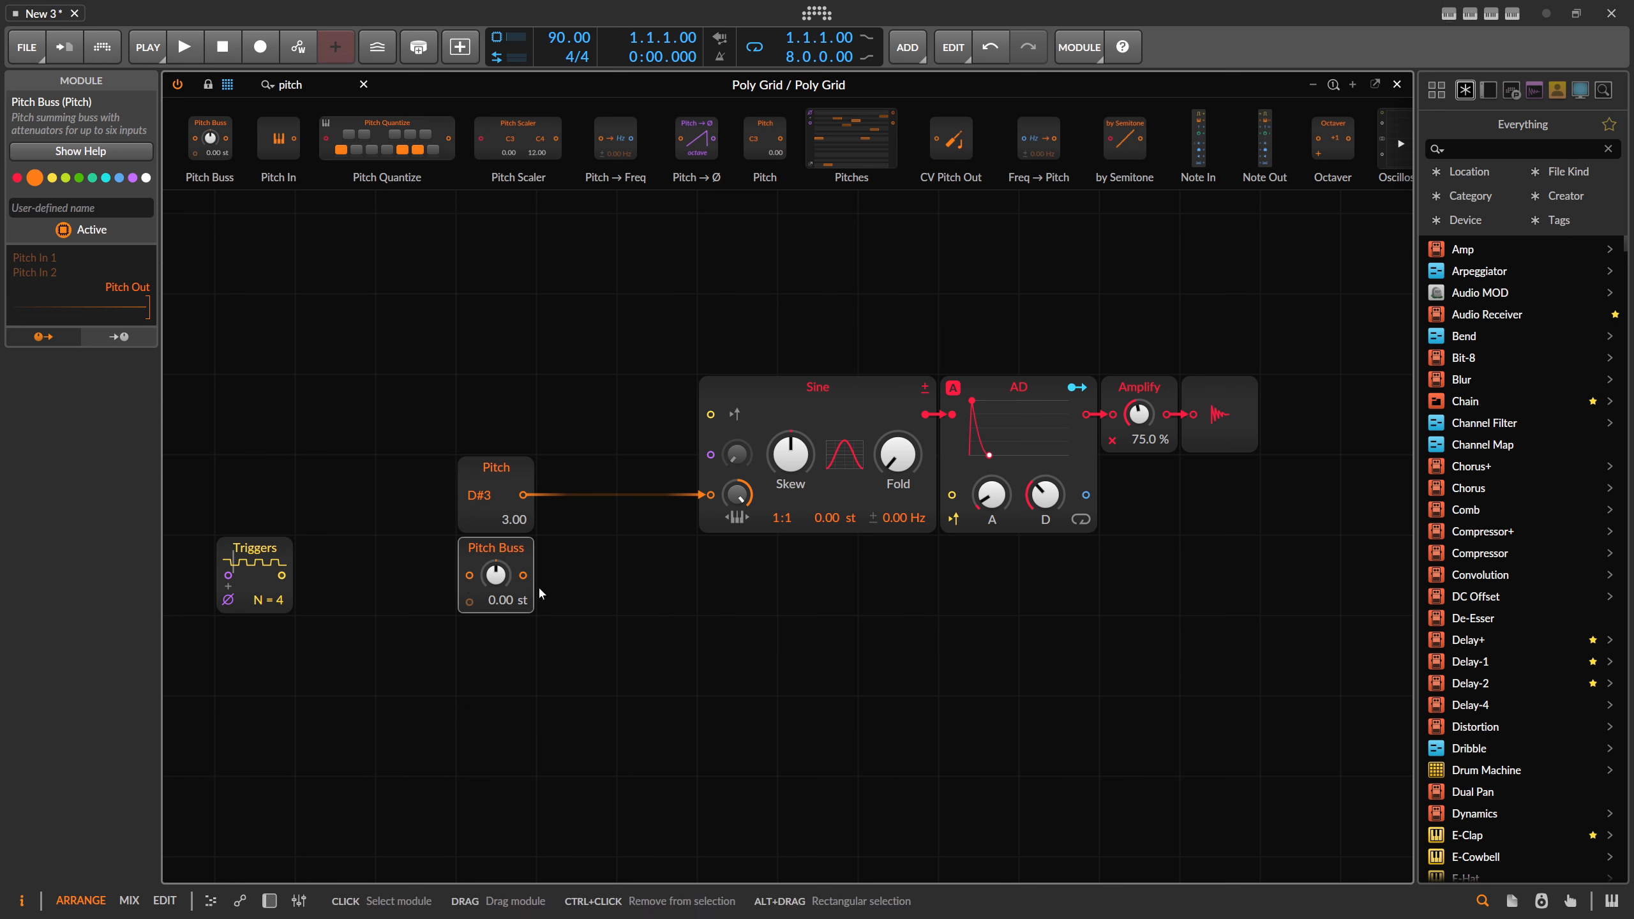
text(-3)
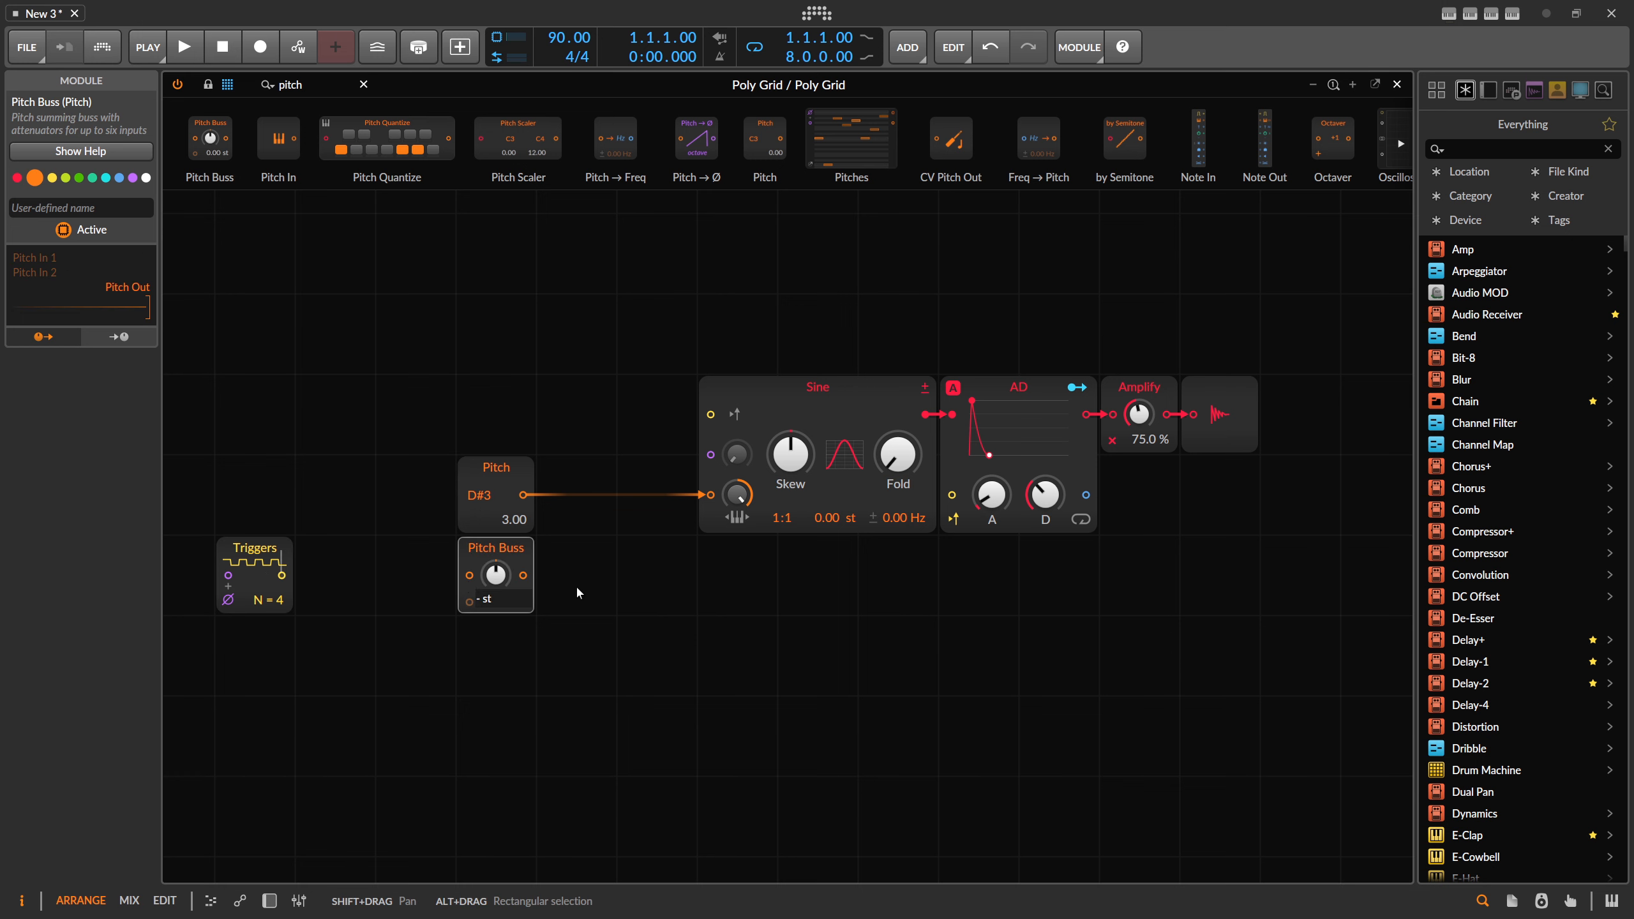
key(Return)
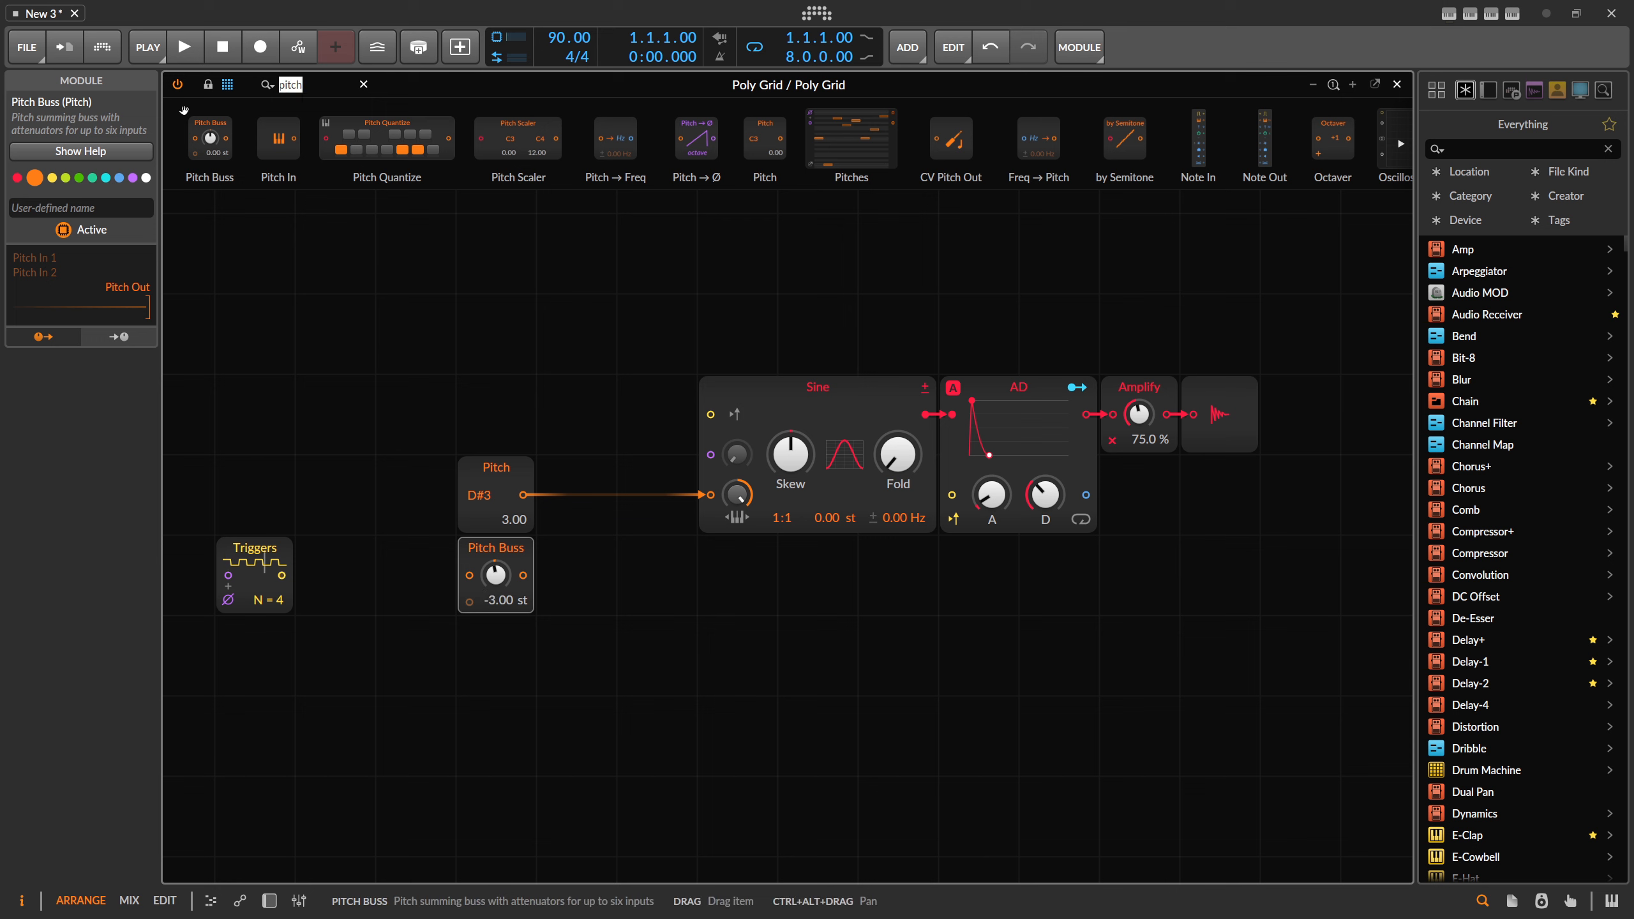
Add a Ø Counter module, place Triggers beside it, and connect the trigger output to the counter's step input
text(count)
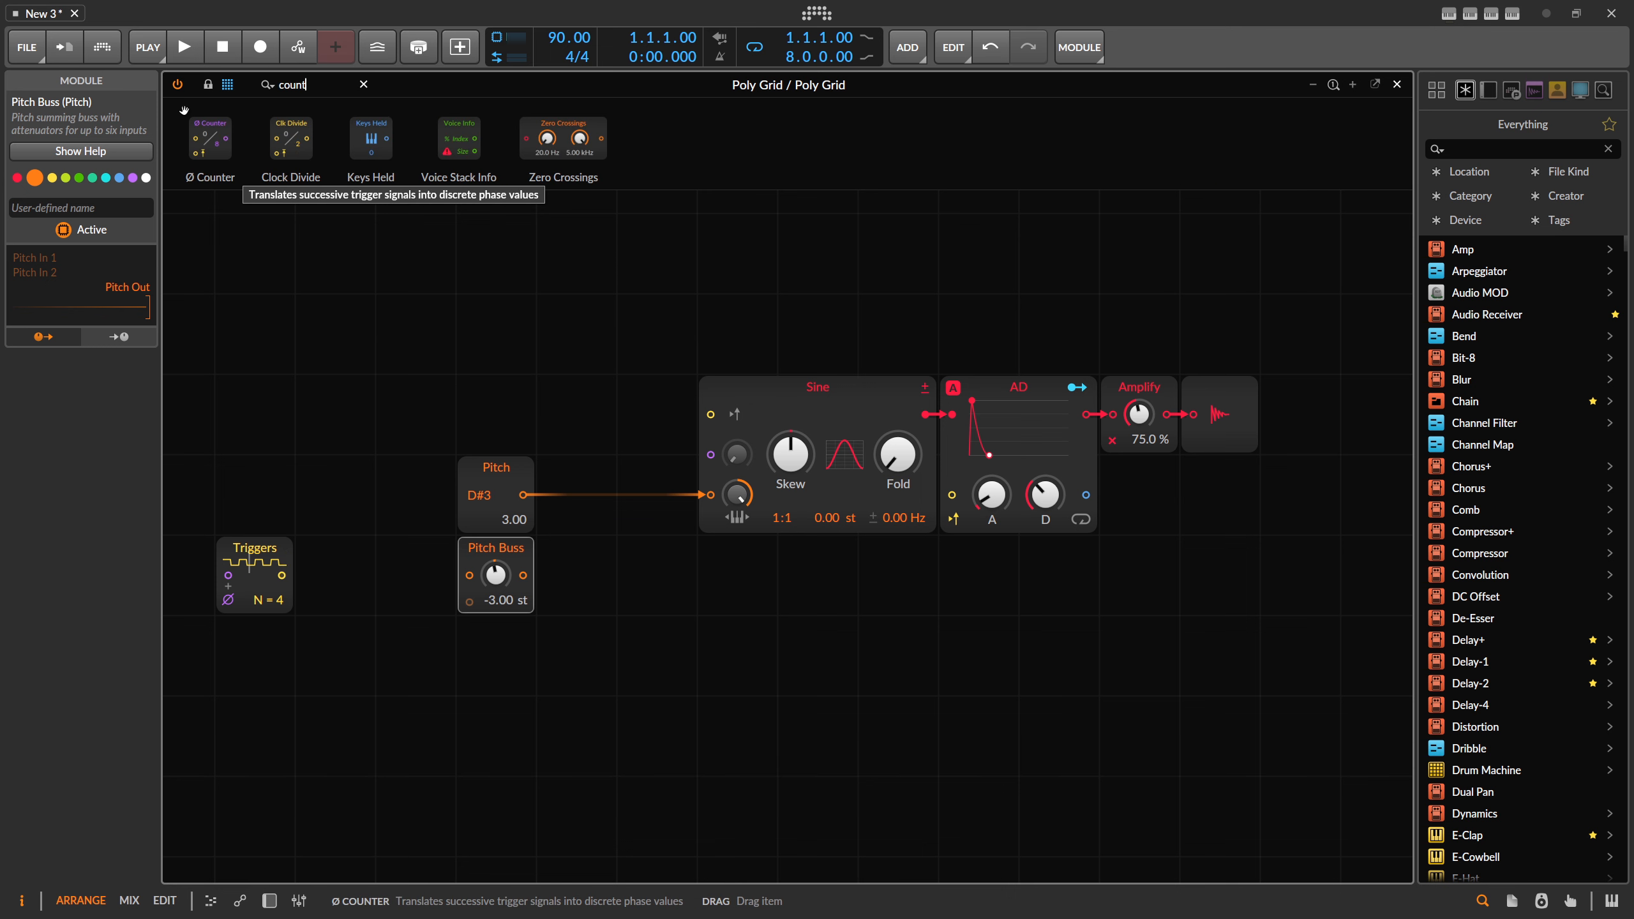
drag(190, 140, 566, 727)
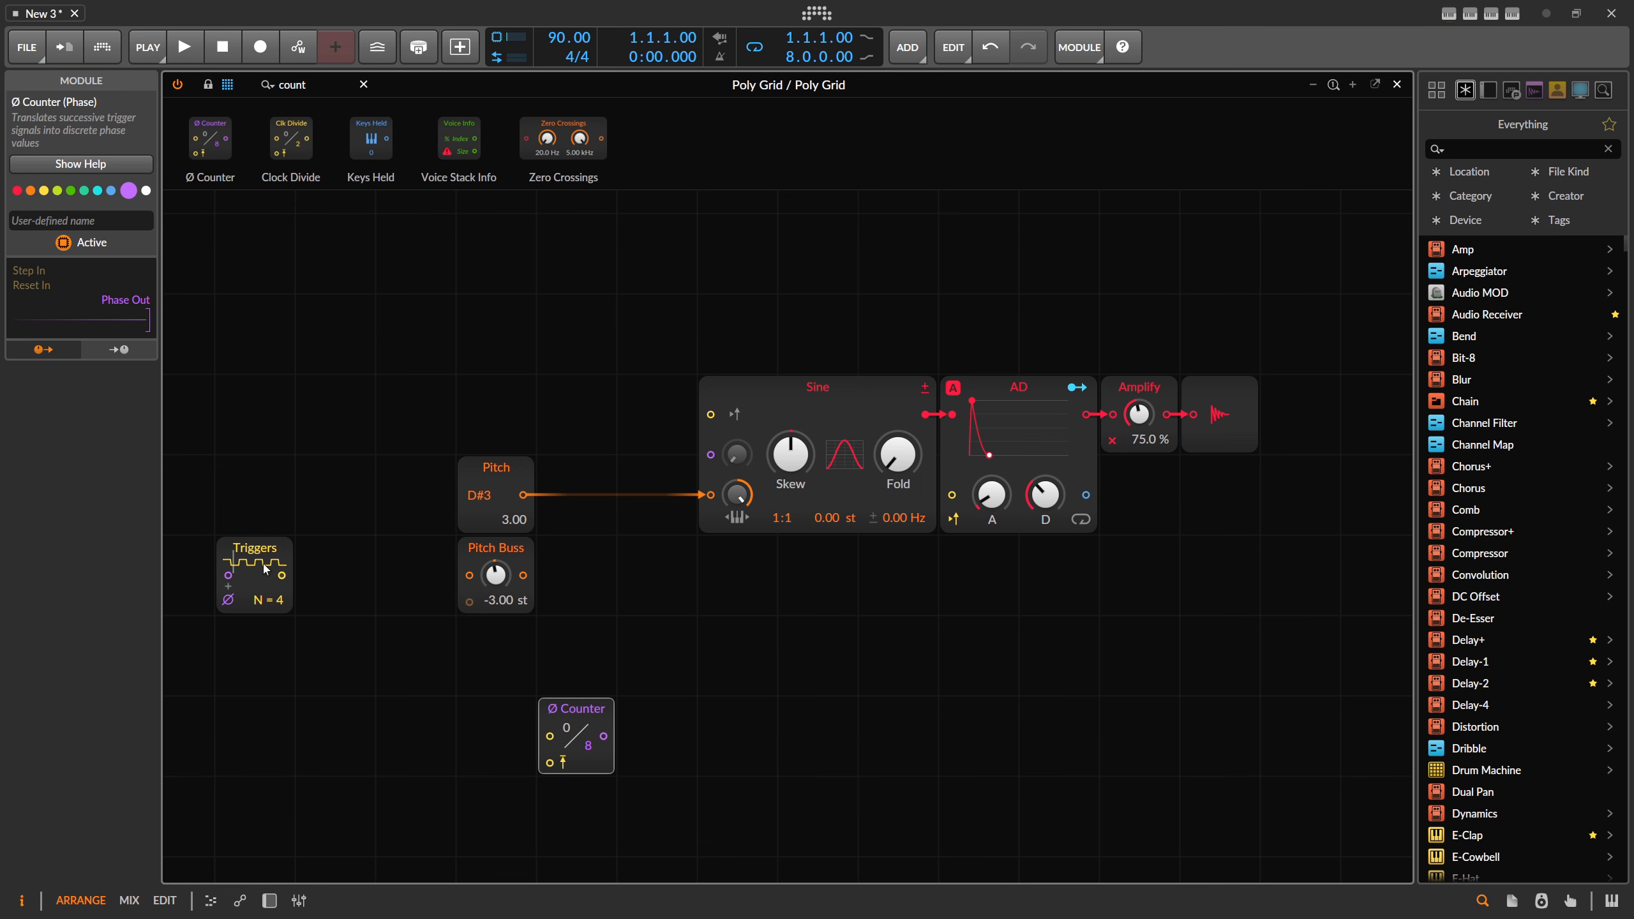
drag(289, 580, 449, 741)
scroll(543, 743, down, 2)
scroll(463, 623, up, 2)
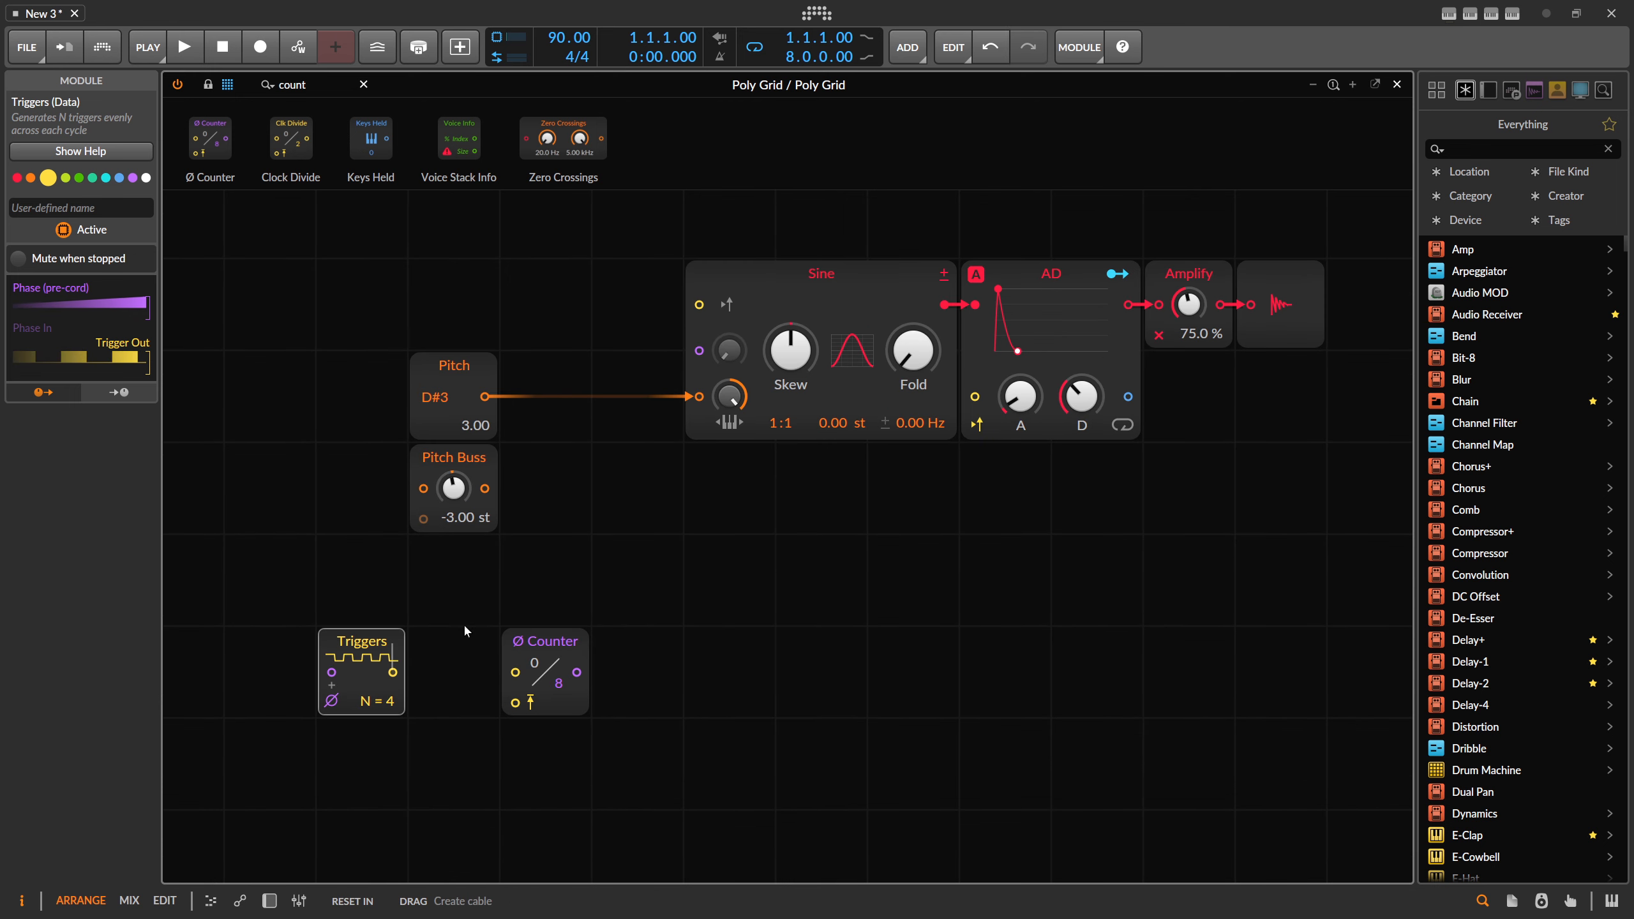
drag(474, 655, 595, 654)
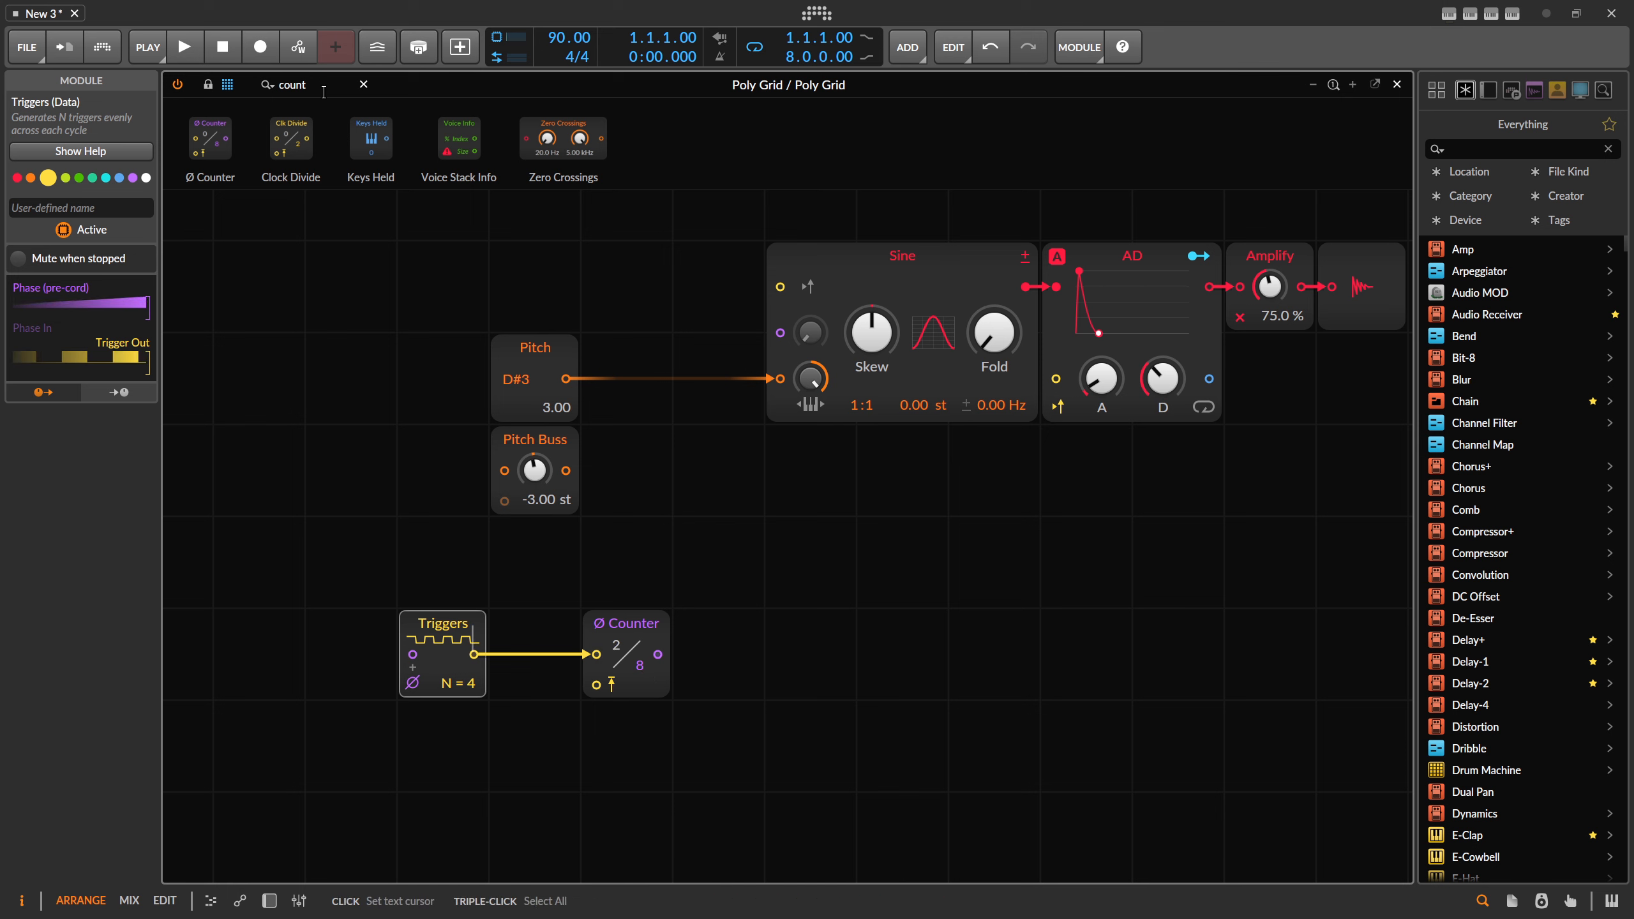
Add a Value Readout module beside the Ø Counter, fed by the counter's phase output
key(BackSpace)
text(r)
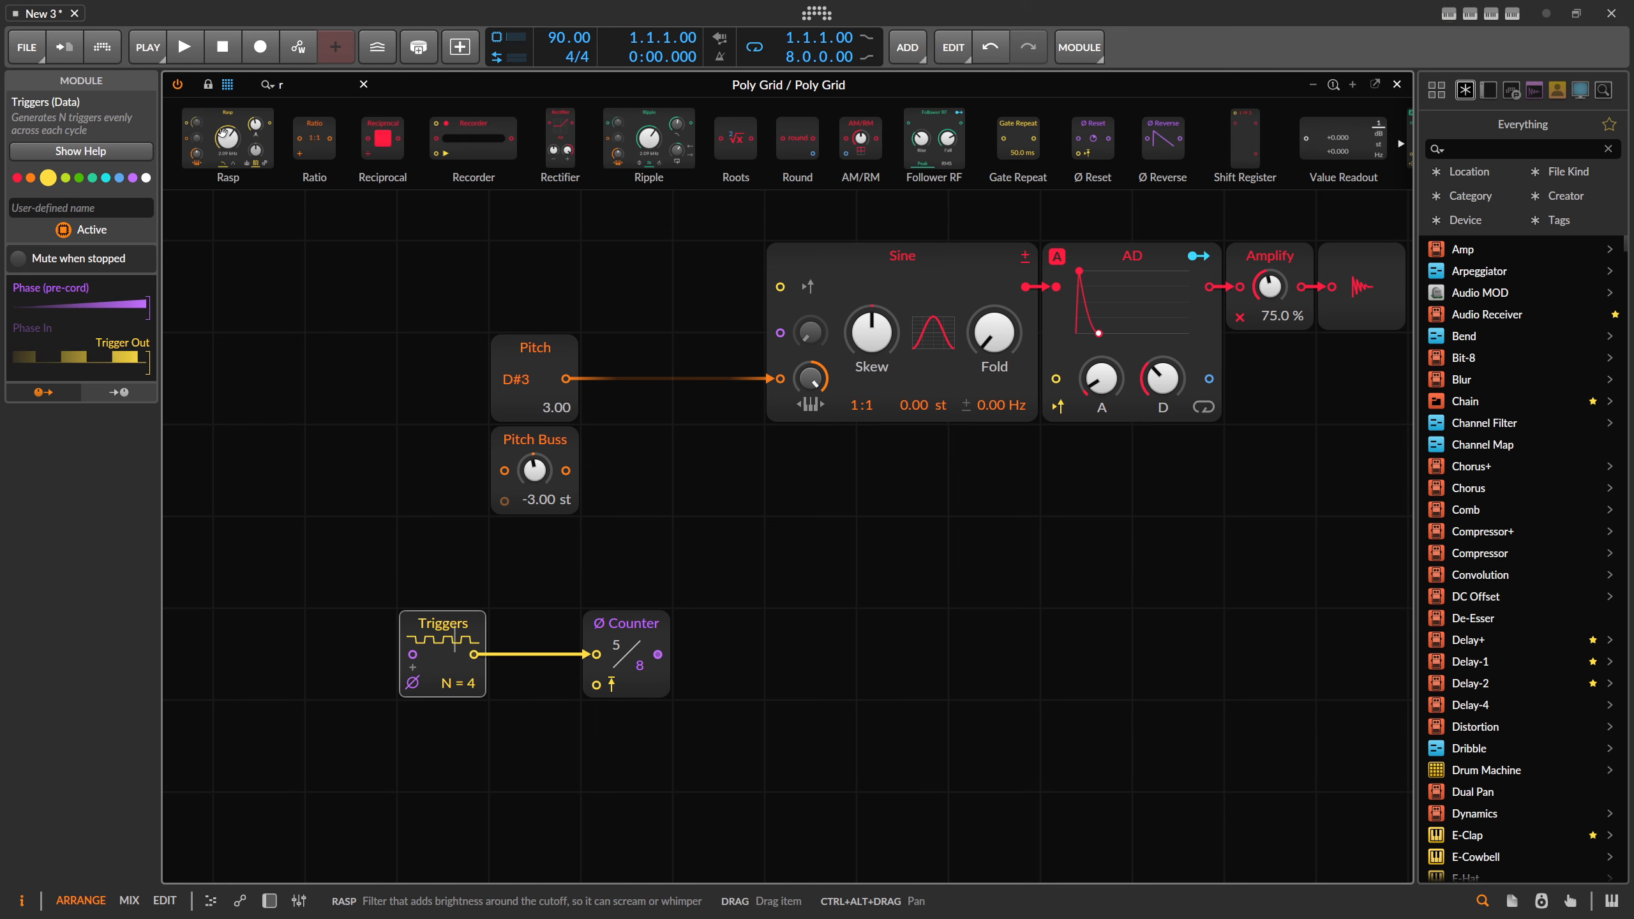
text(ead)
drag(222, 136, 681, 657)
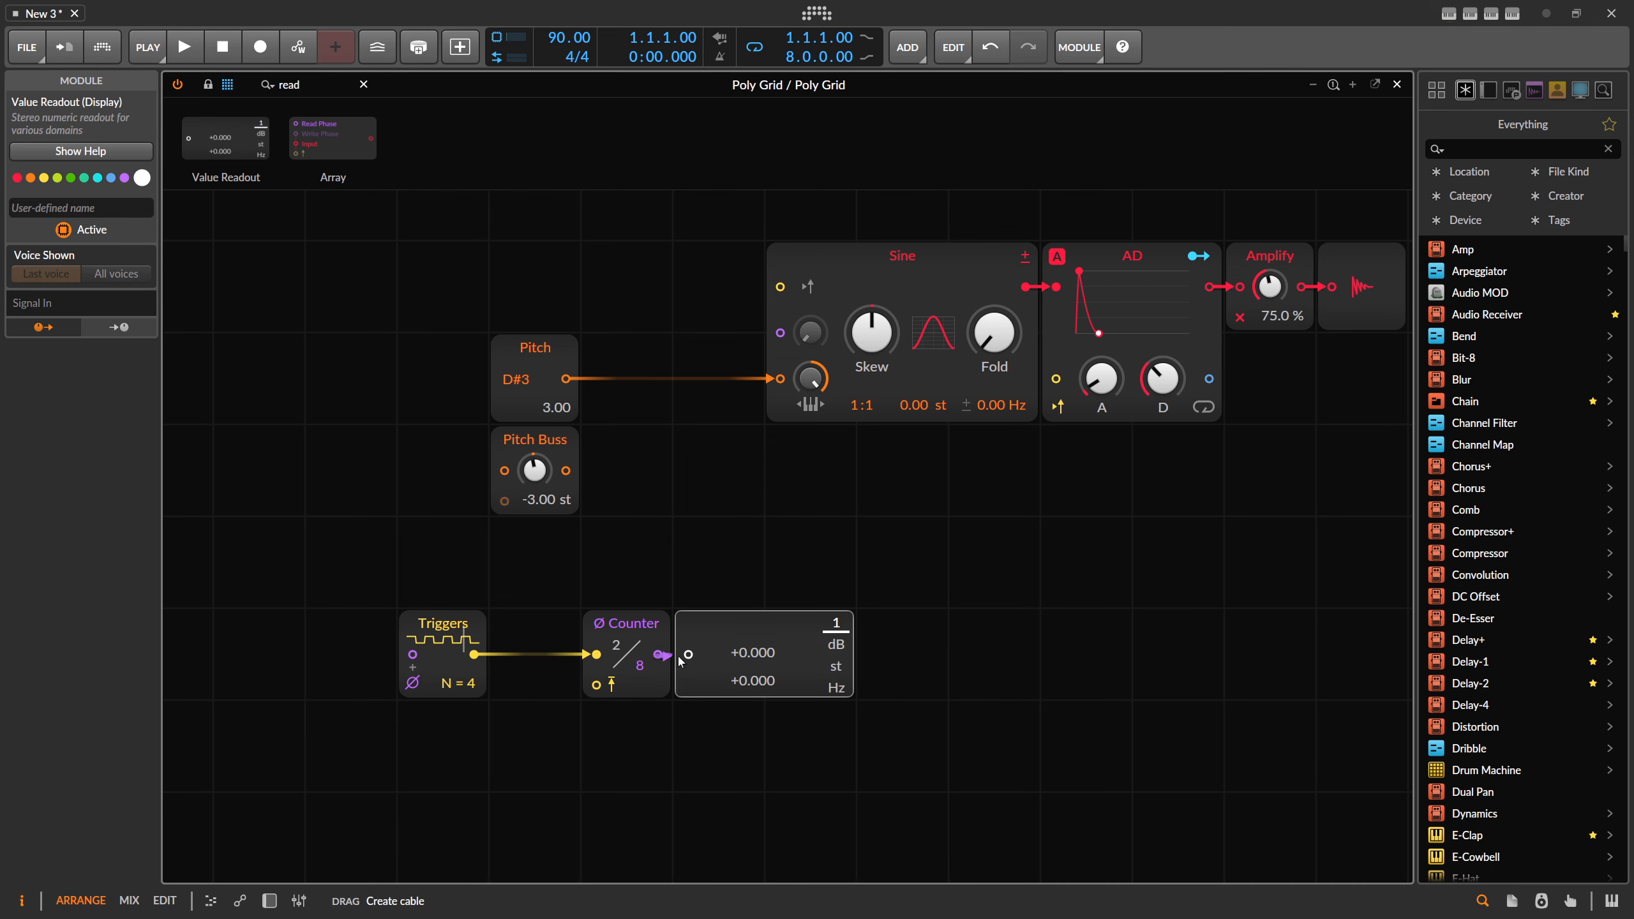
click(628, 623)
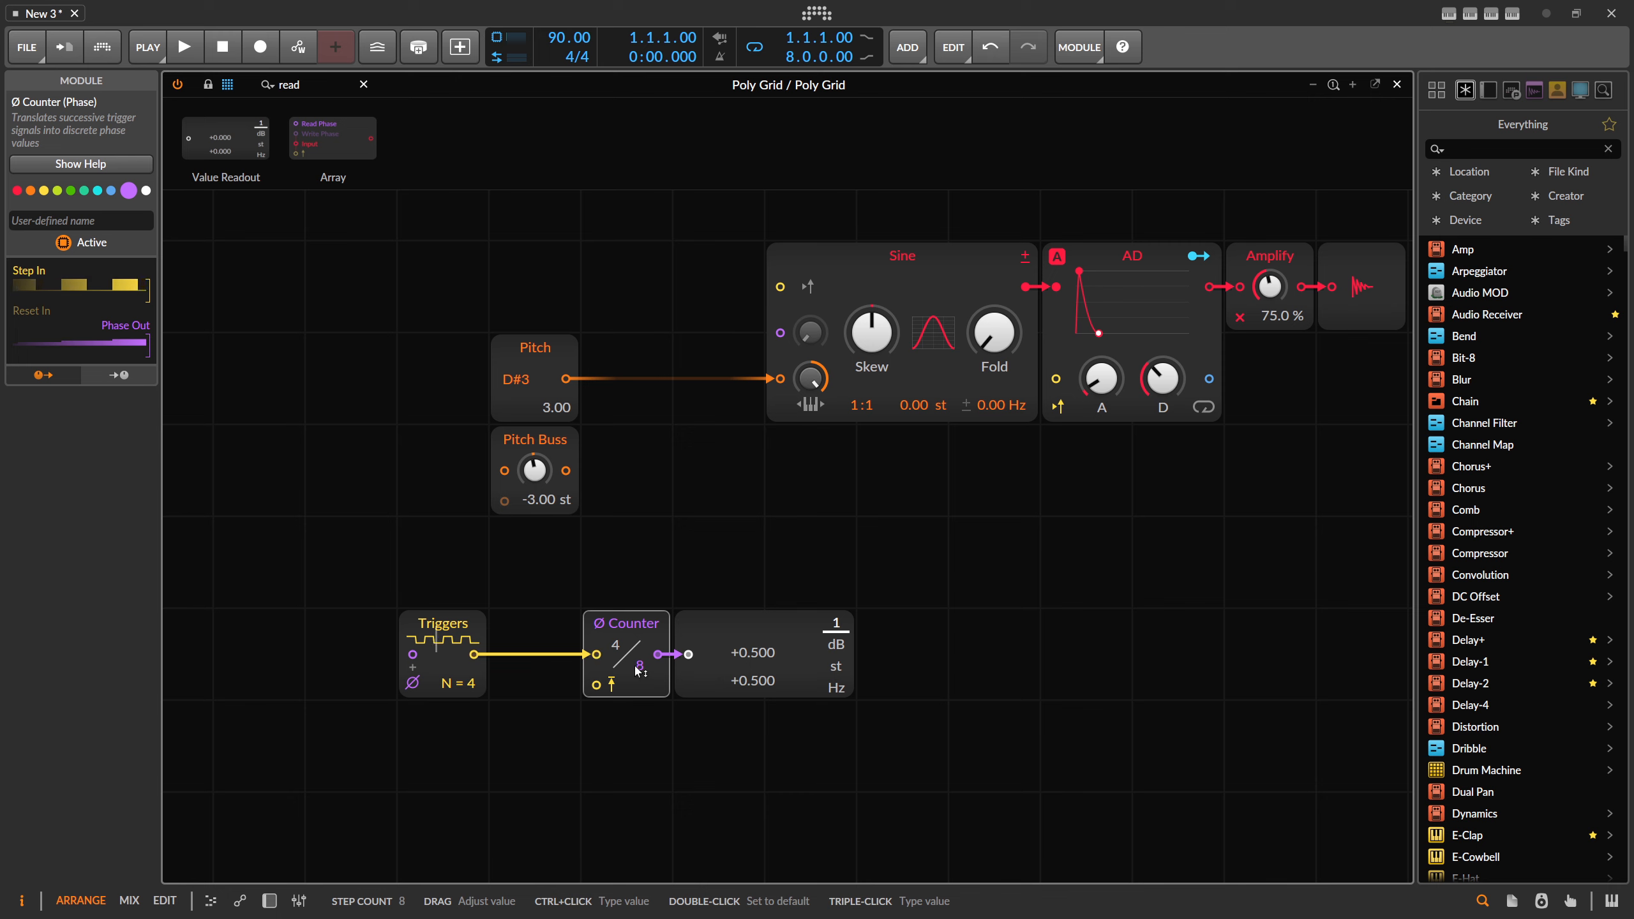
Add an Oscilloscope fed by the Ø Counter's phase output and move the Value Readout above it, keeping it connected
drag(305, 85, 183, 91)
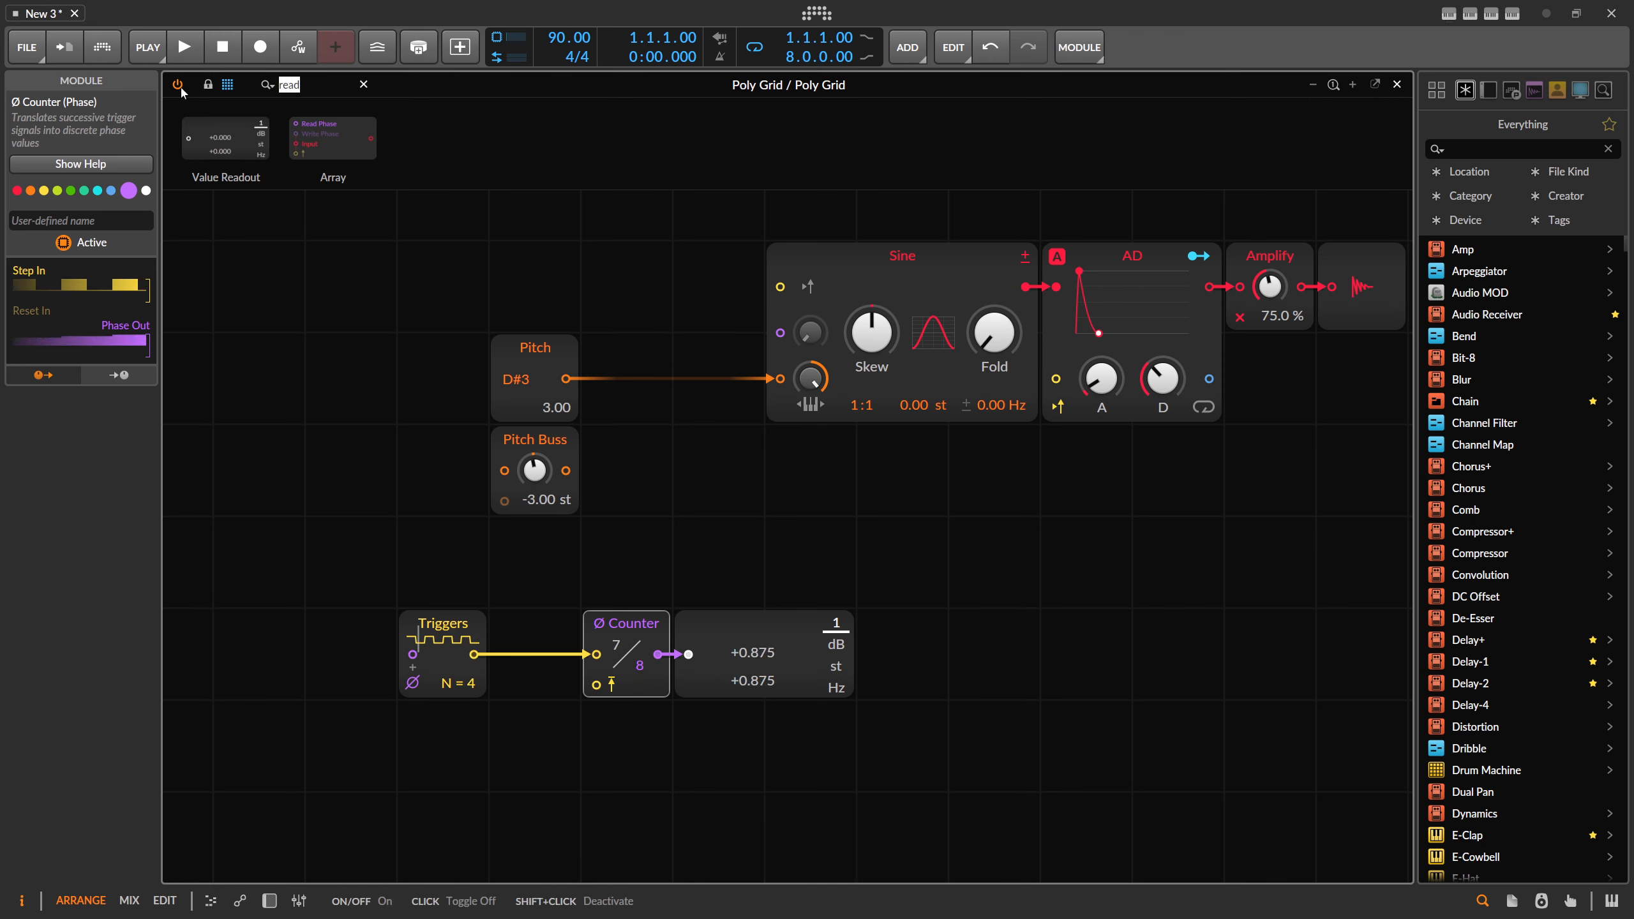
text(osc)
key(Return)
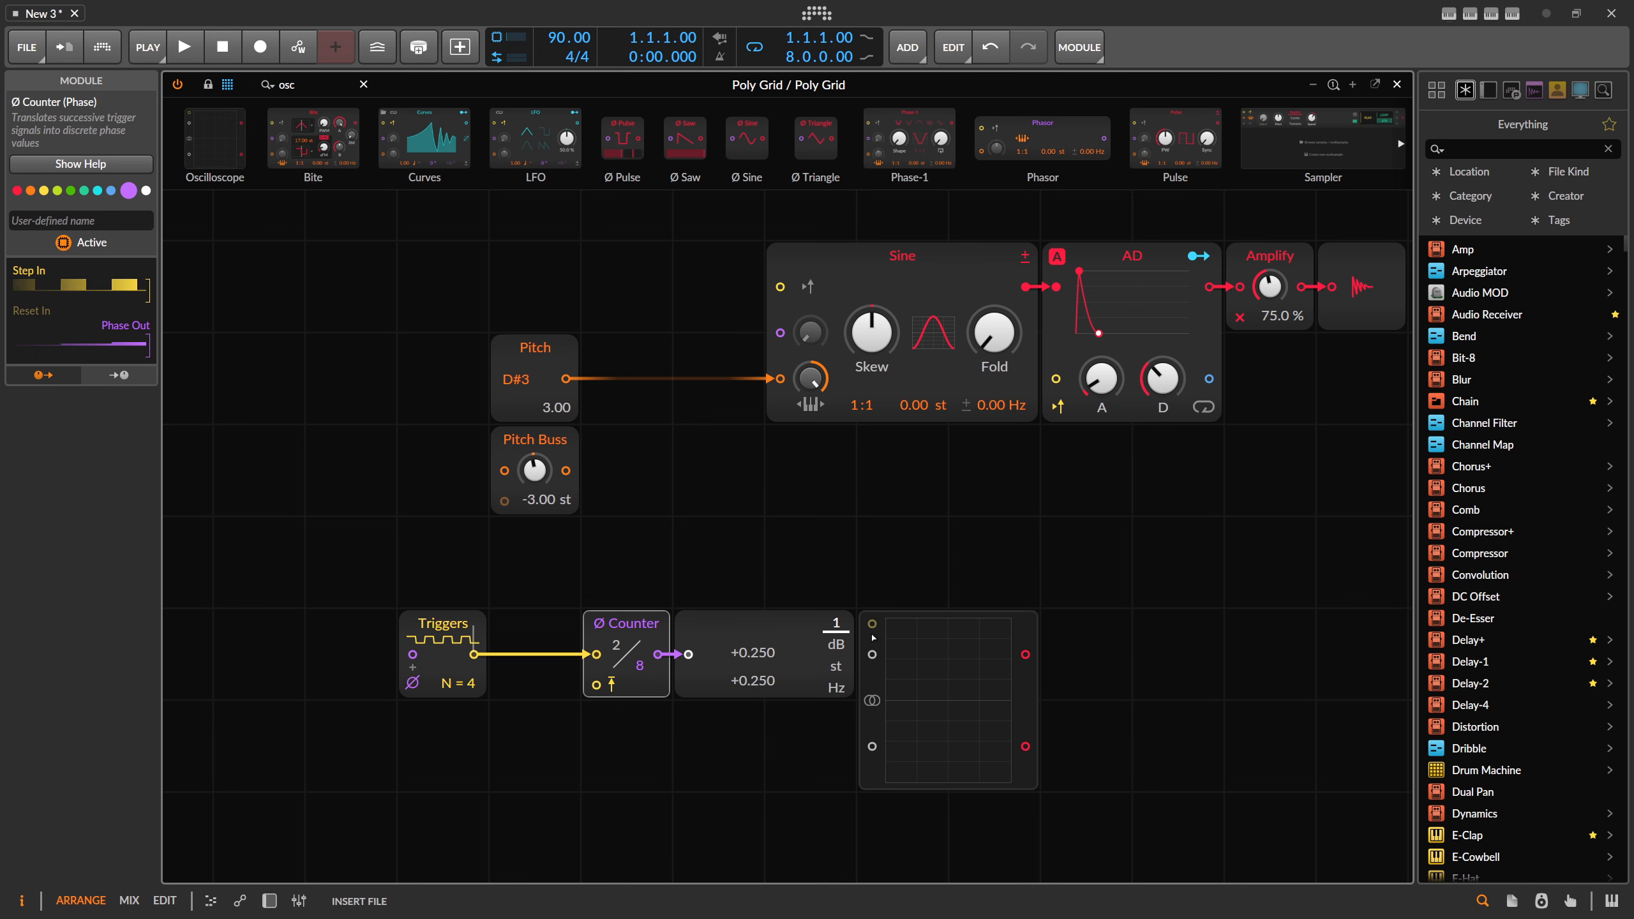
drag(655, 655, 872, 655)
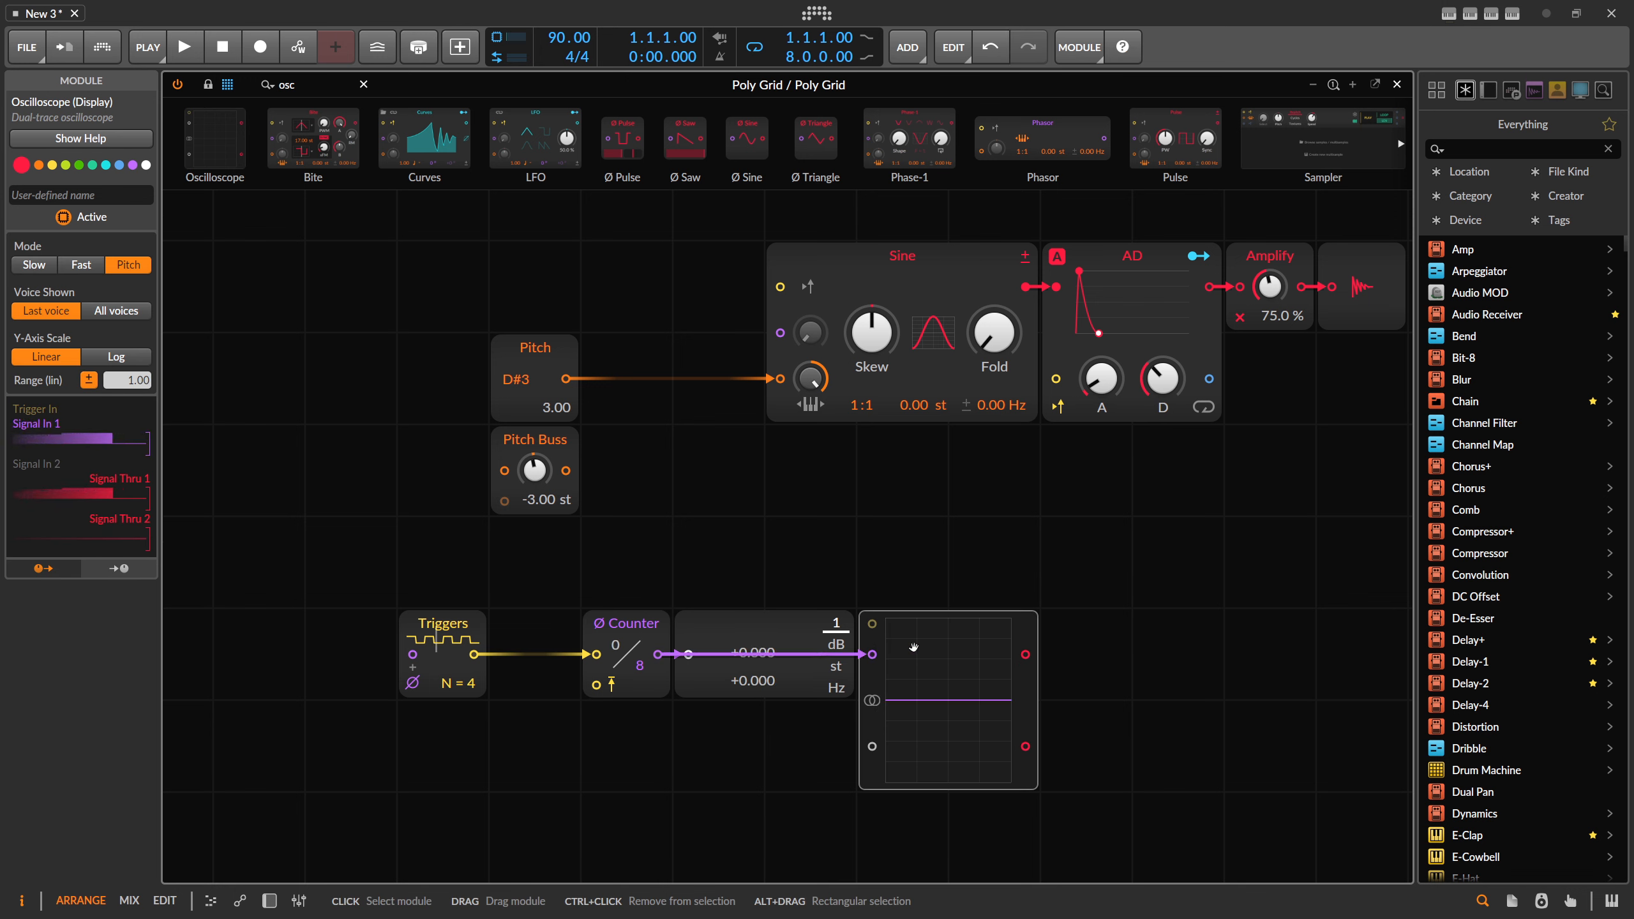
click(524, 449)
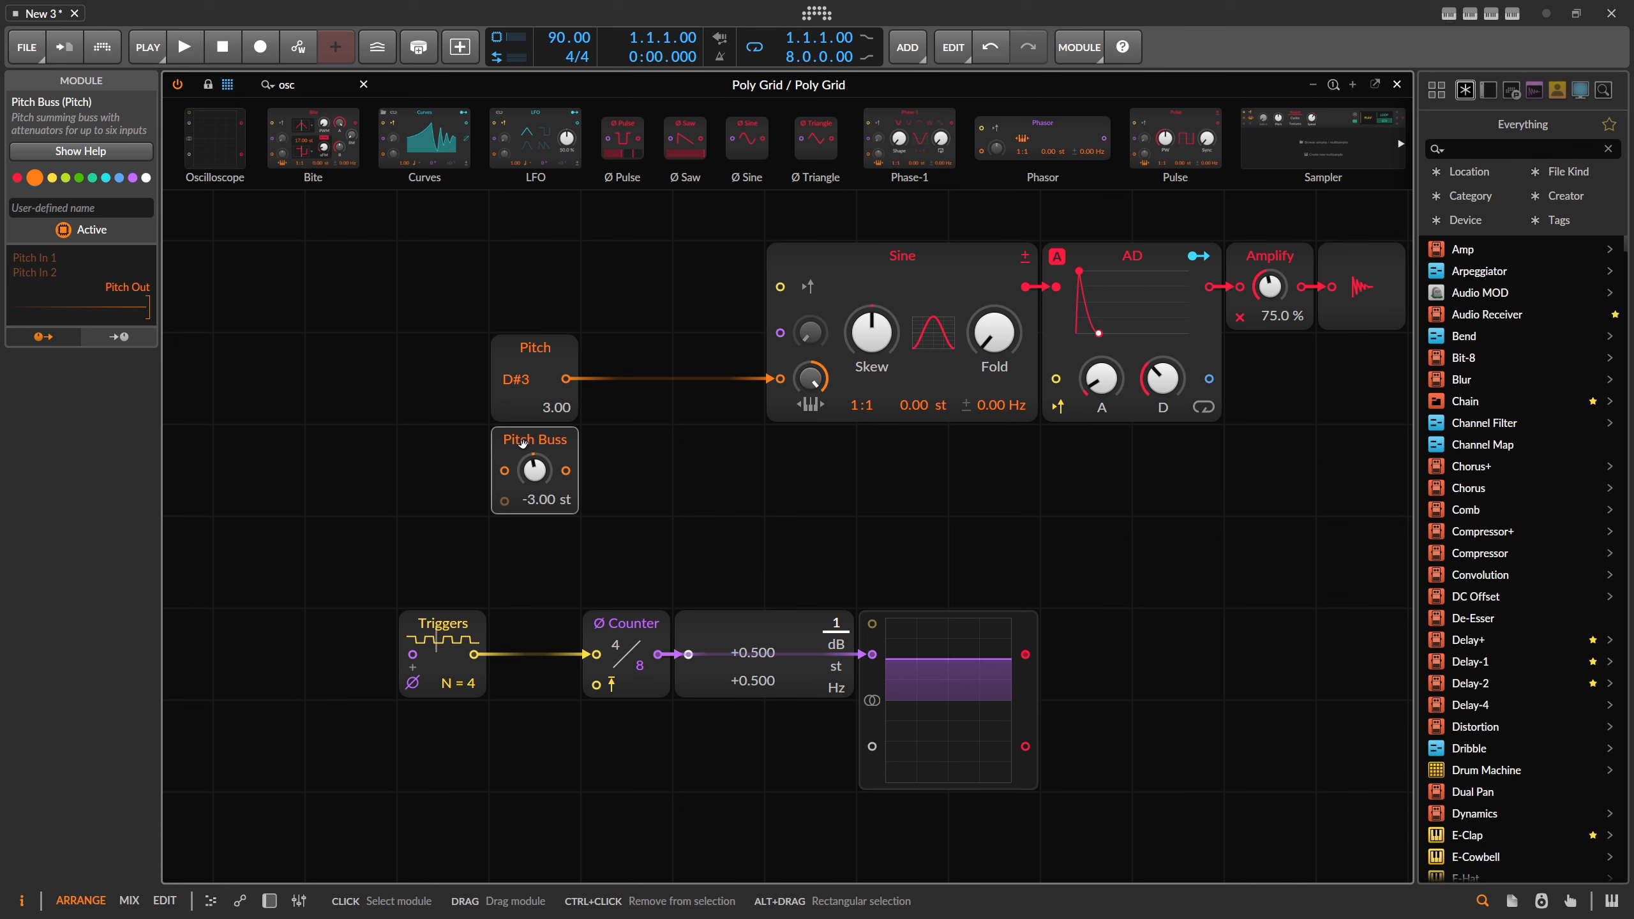
drag(747, 639, 931, 548)
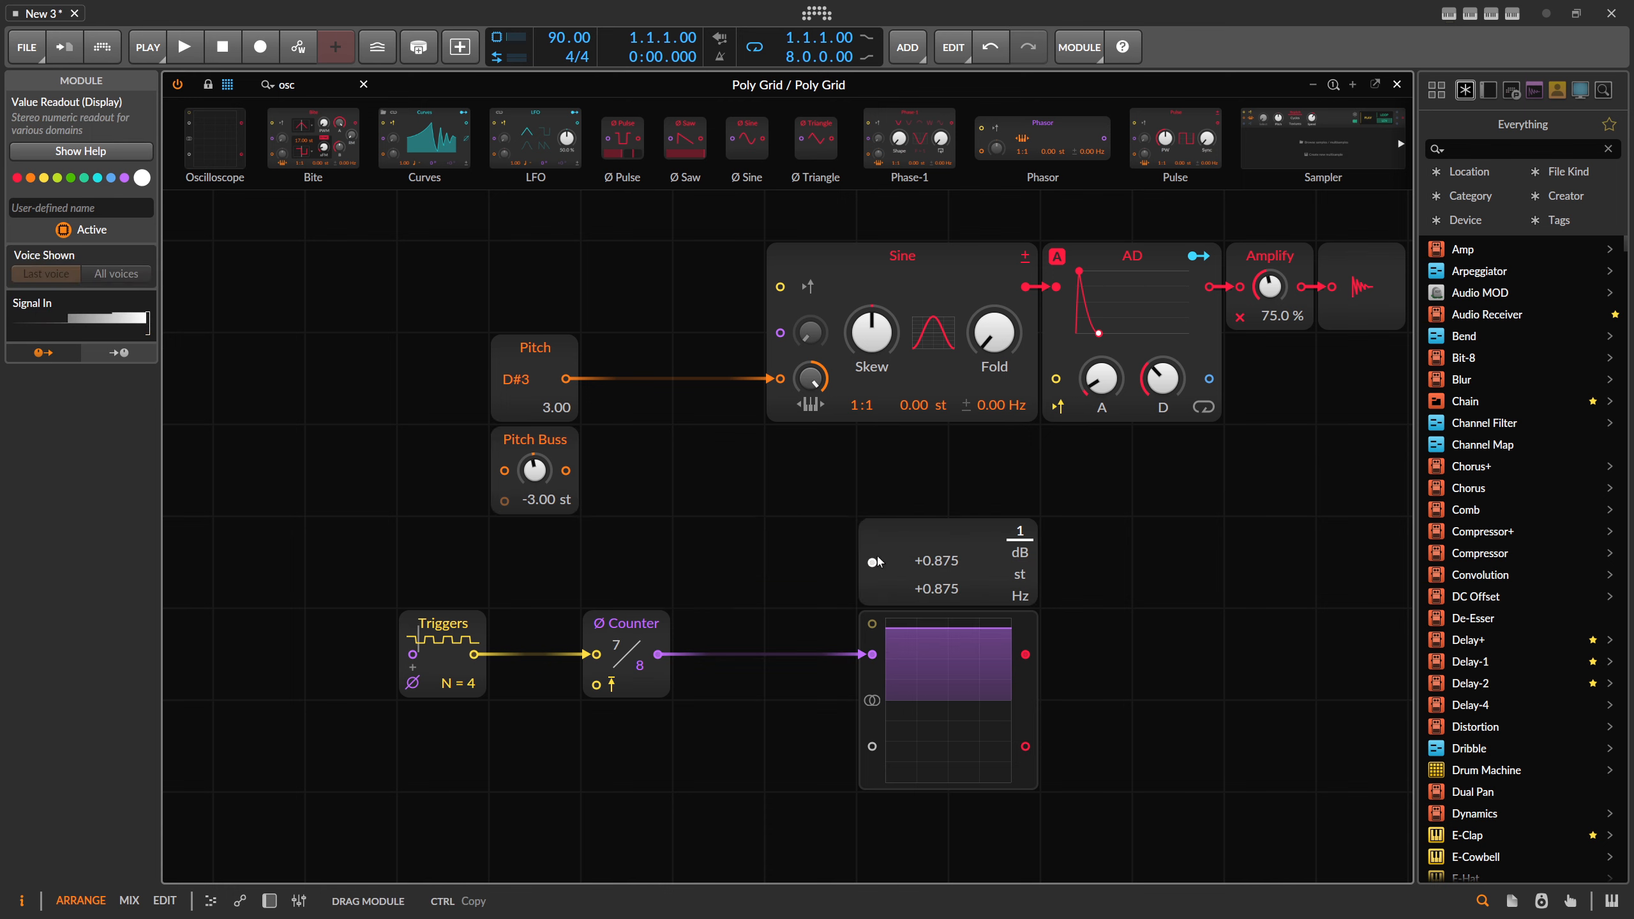
Insert a Multiply module between the Ø Counter's output and the two display modules
drag(315, 83, 160, 77)
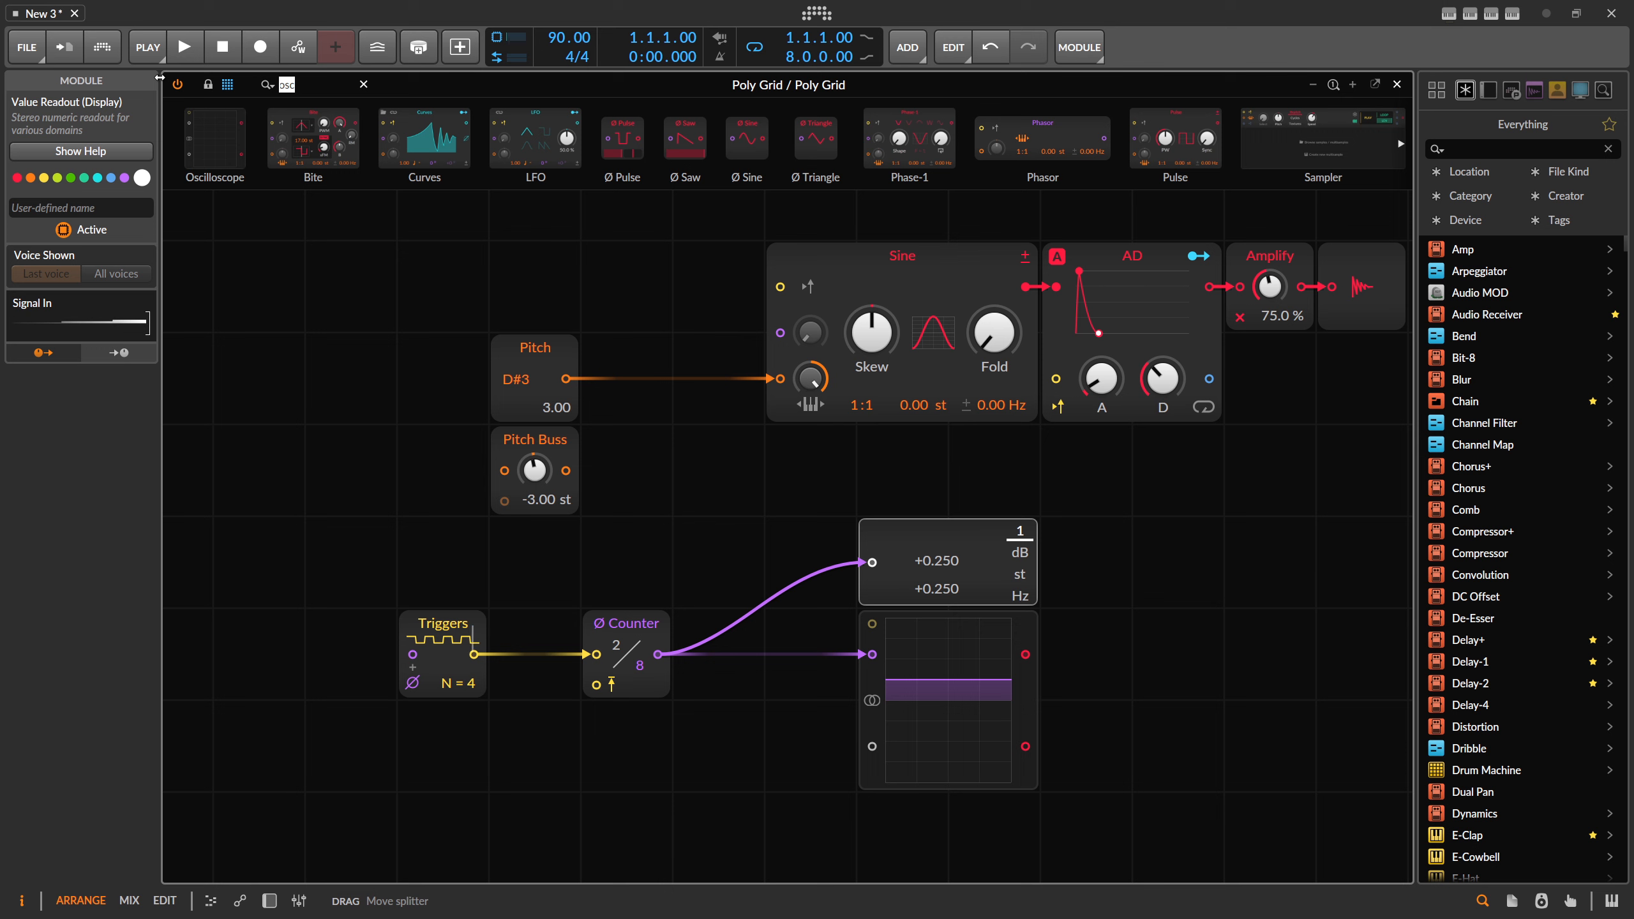
text(mult)
drag(227, 135, 719, 655)
Add a Constant module wired to Multiply's second input and set its value to 8.00
drag(322, 85, 143, 87)
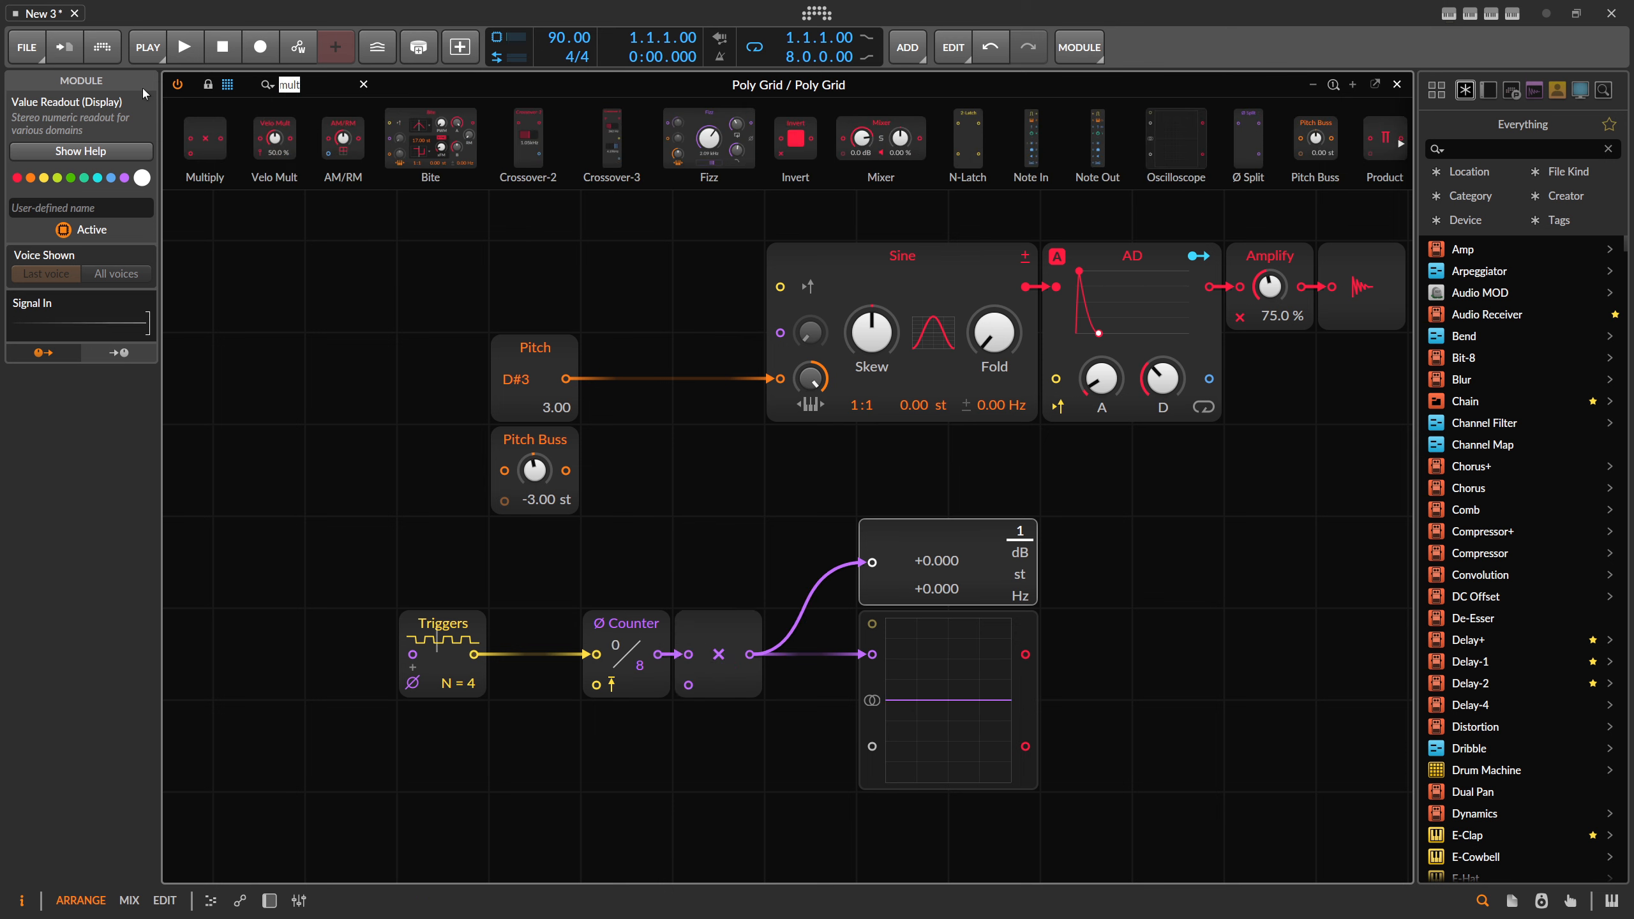
text(con)
drag(207, 138, 688, 685)
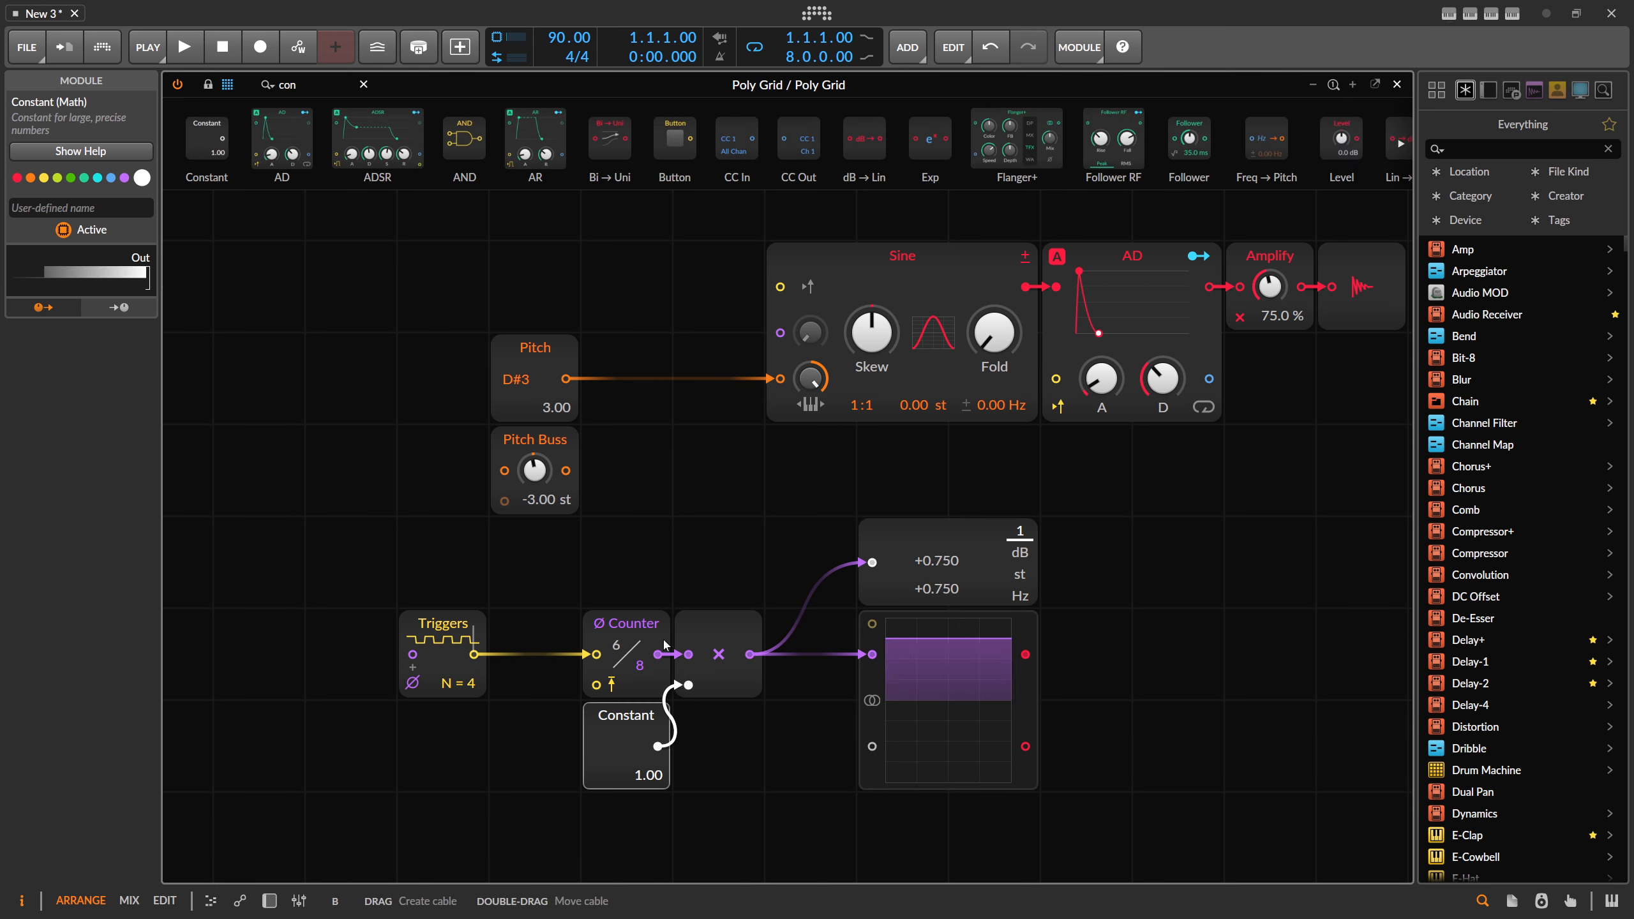
drag(644, 767, 634, 669)
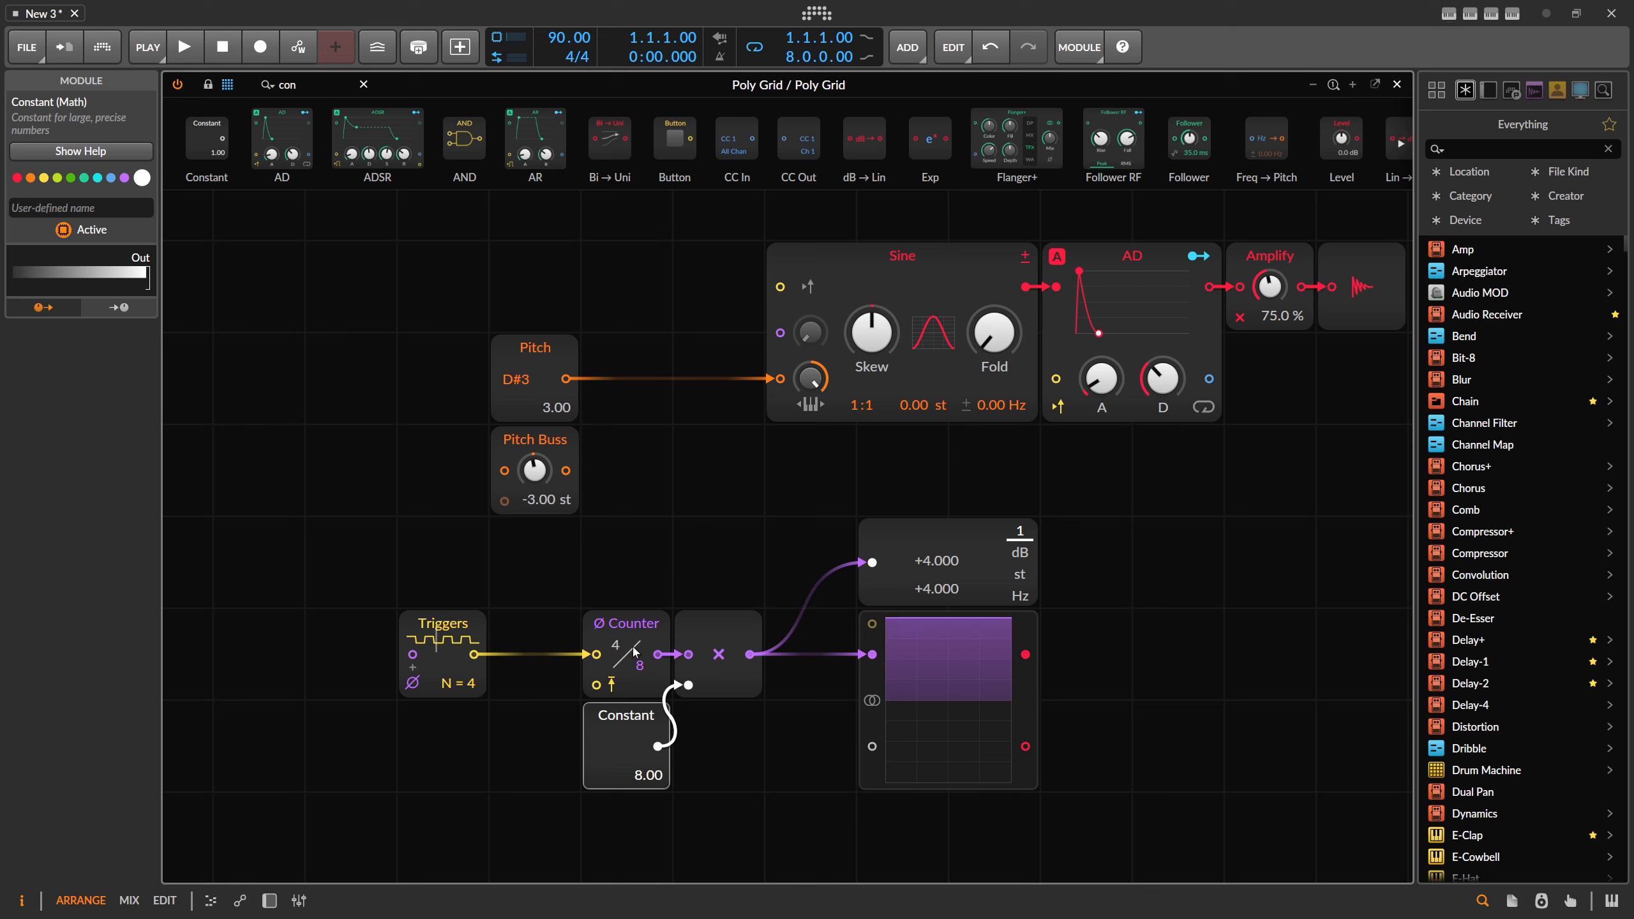
Set the Oscilloscope's linear range to 8.00
click(933, 574)
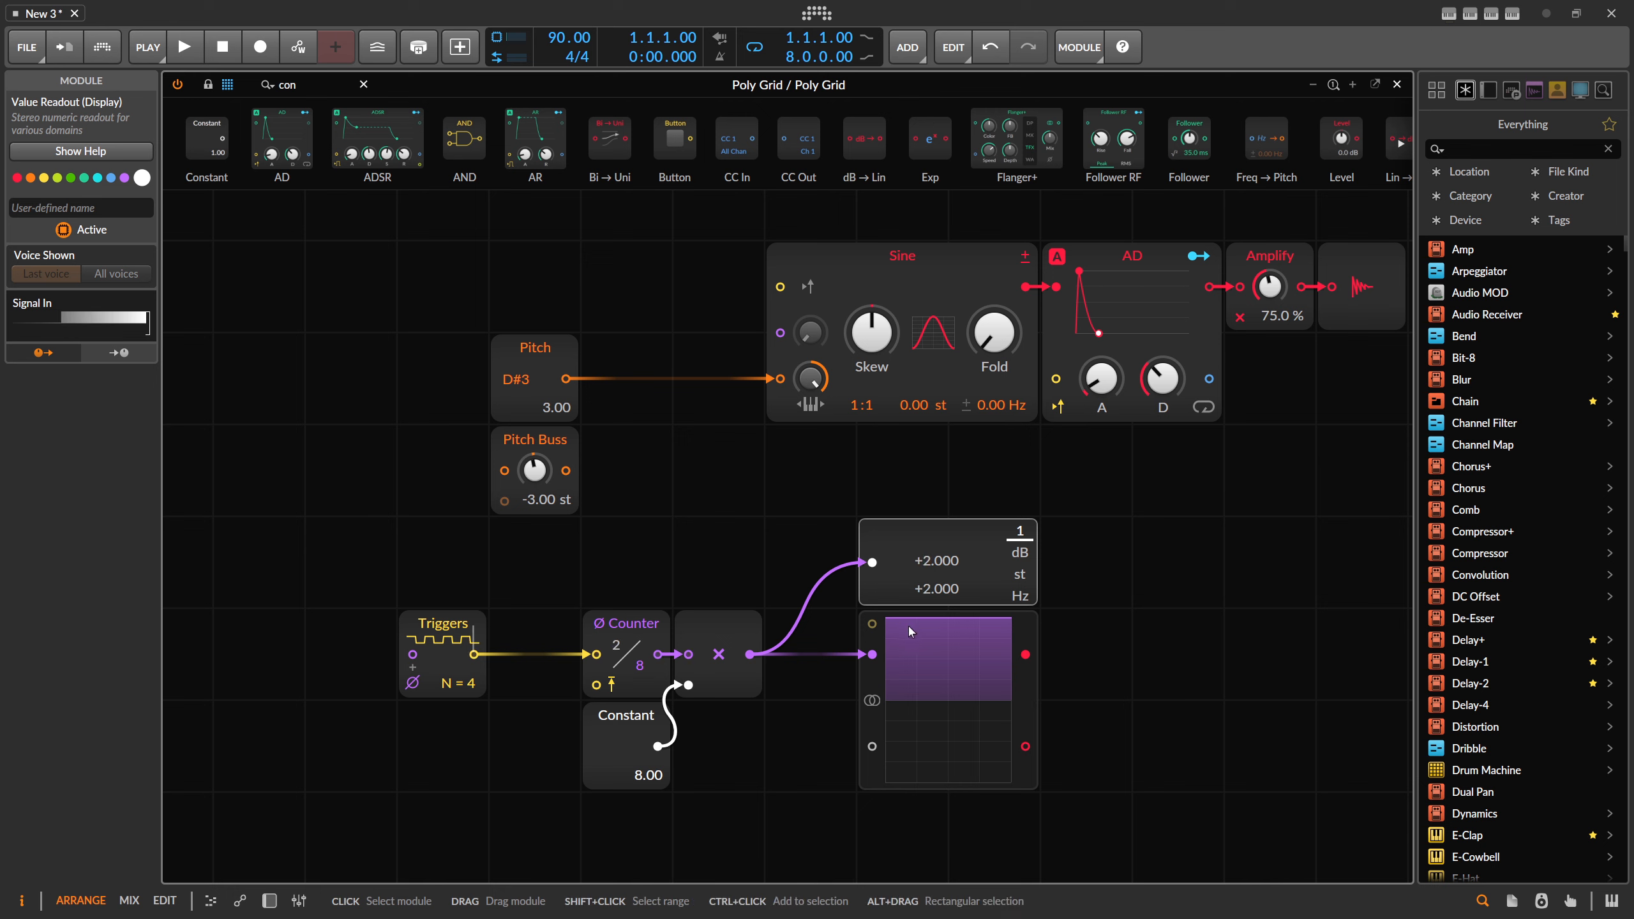
click(886, 661)
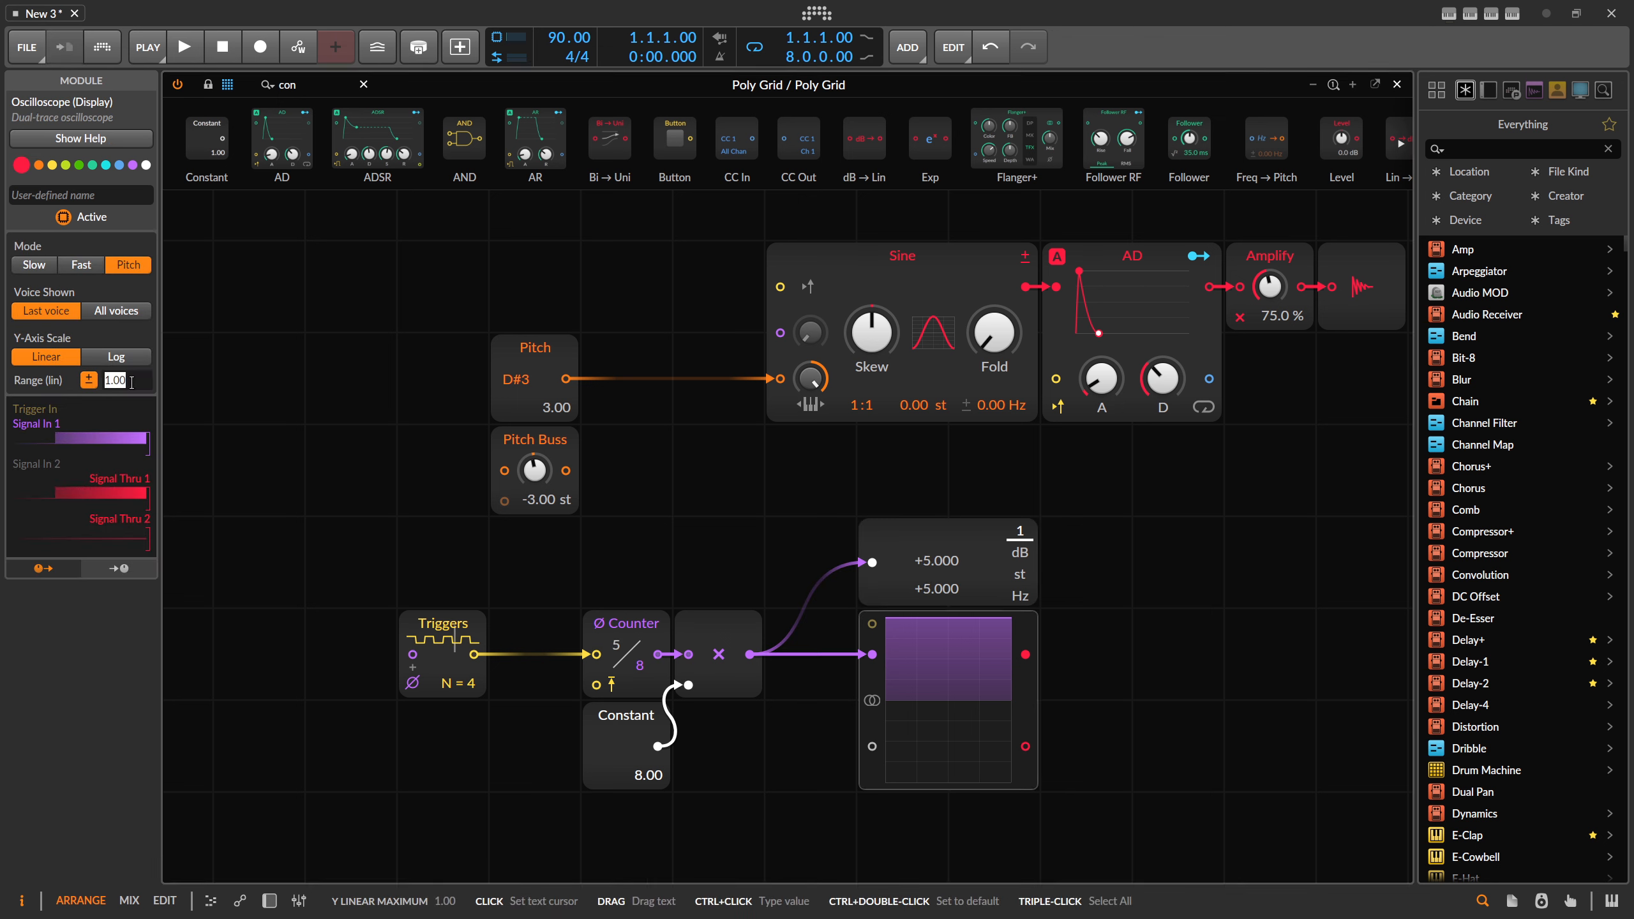
text(8)
key(Return)
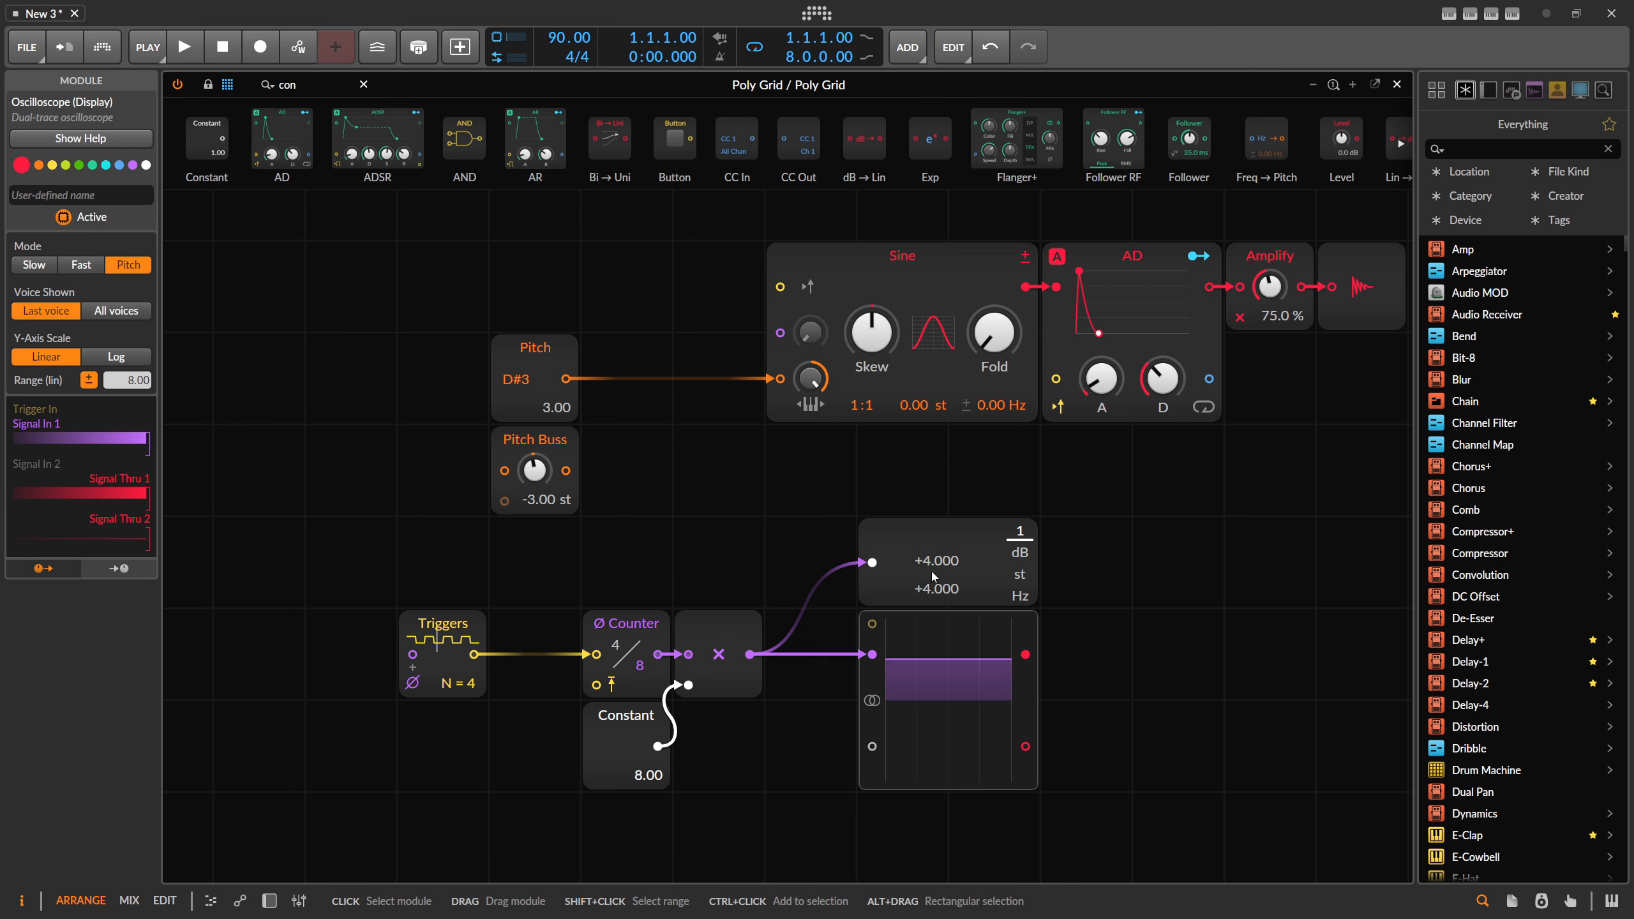
Wire the Multiply output into the Pitch Buss input, and the Pitch Buss output into the Oscilloscope's second input
drag(750, 655, 504, 471)
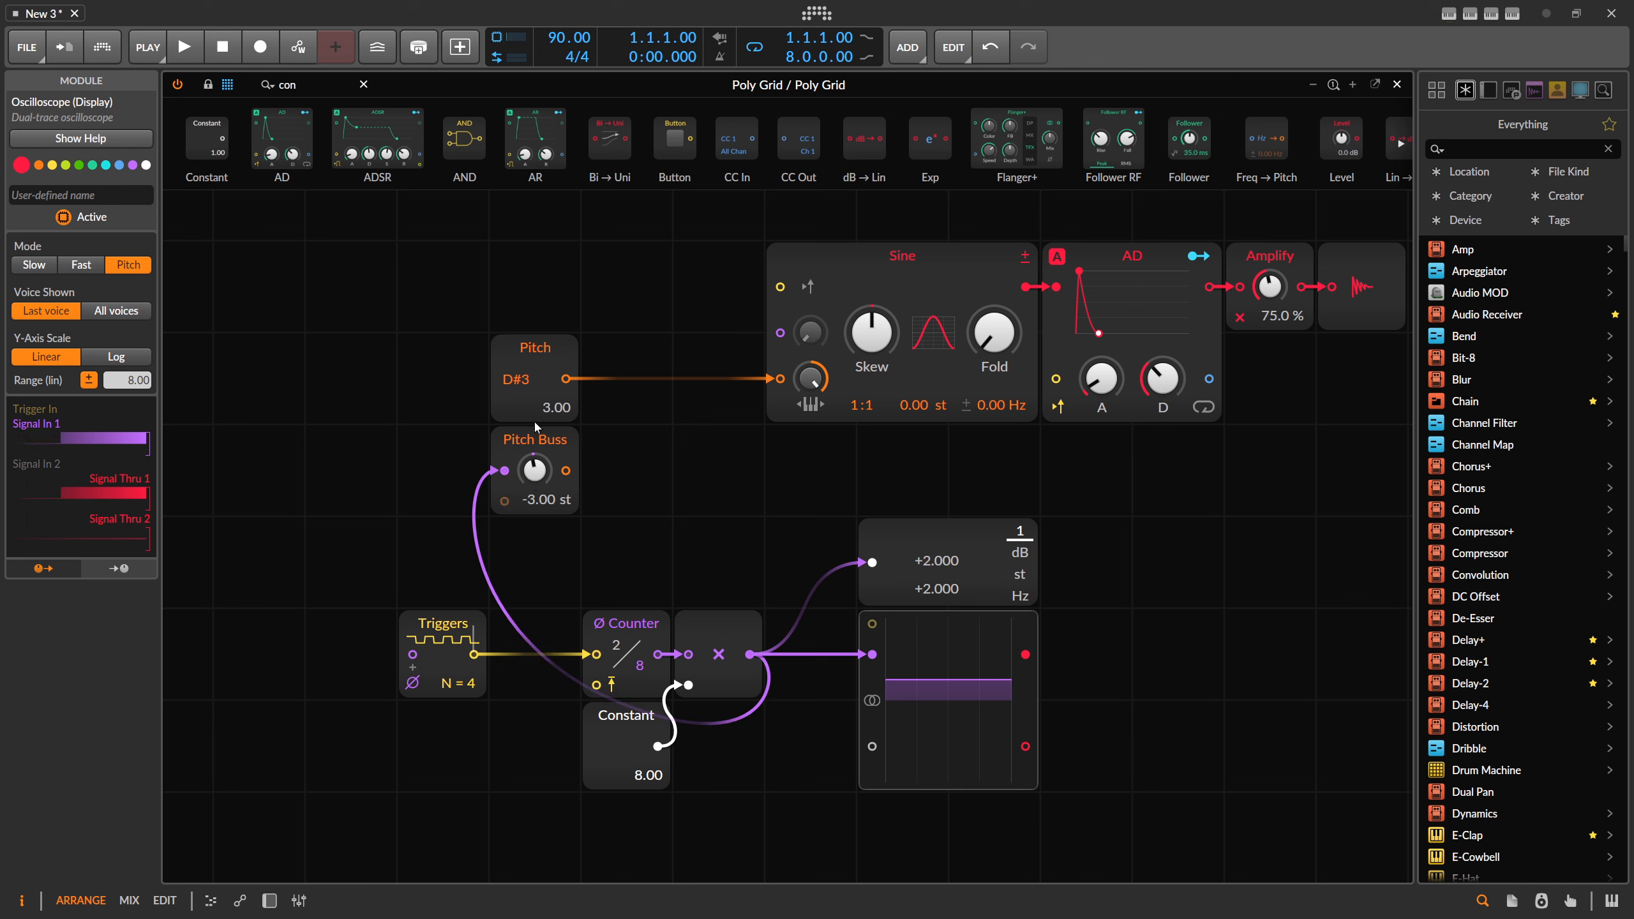
click(309, 88)
key(BackSpace)
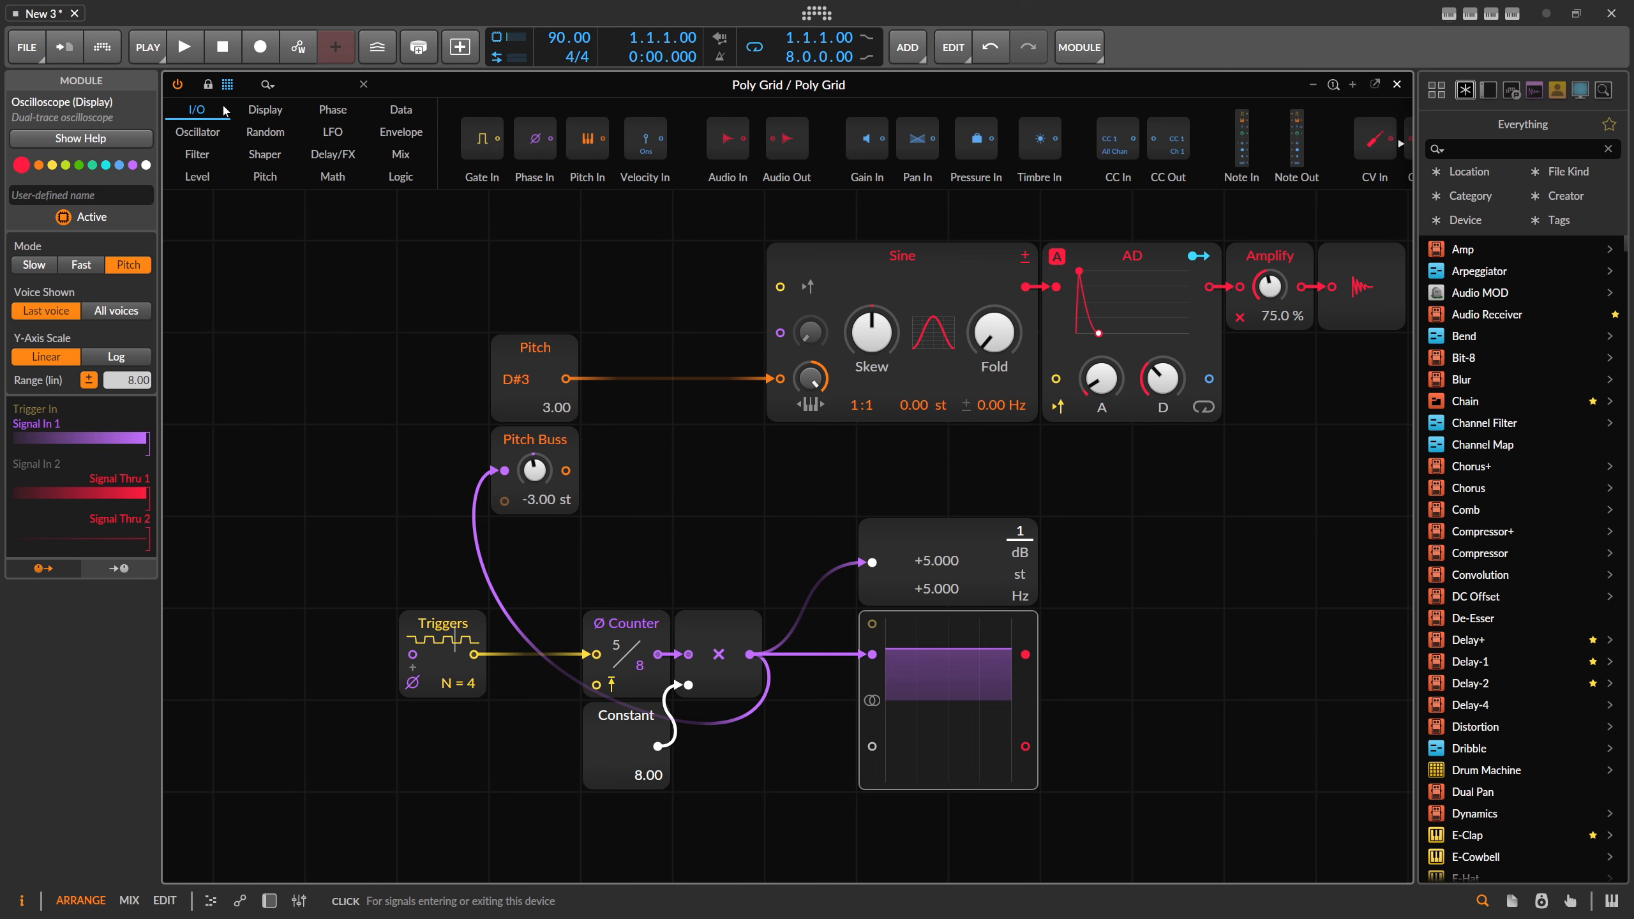
drag(566, 470, 873, 746)
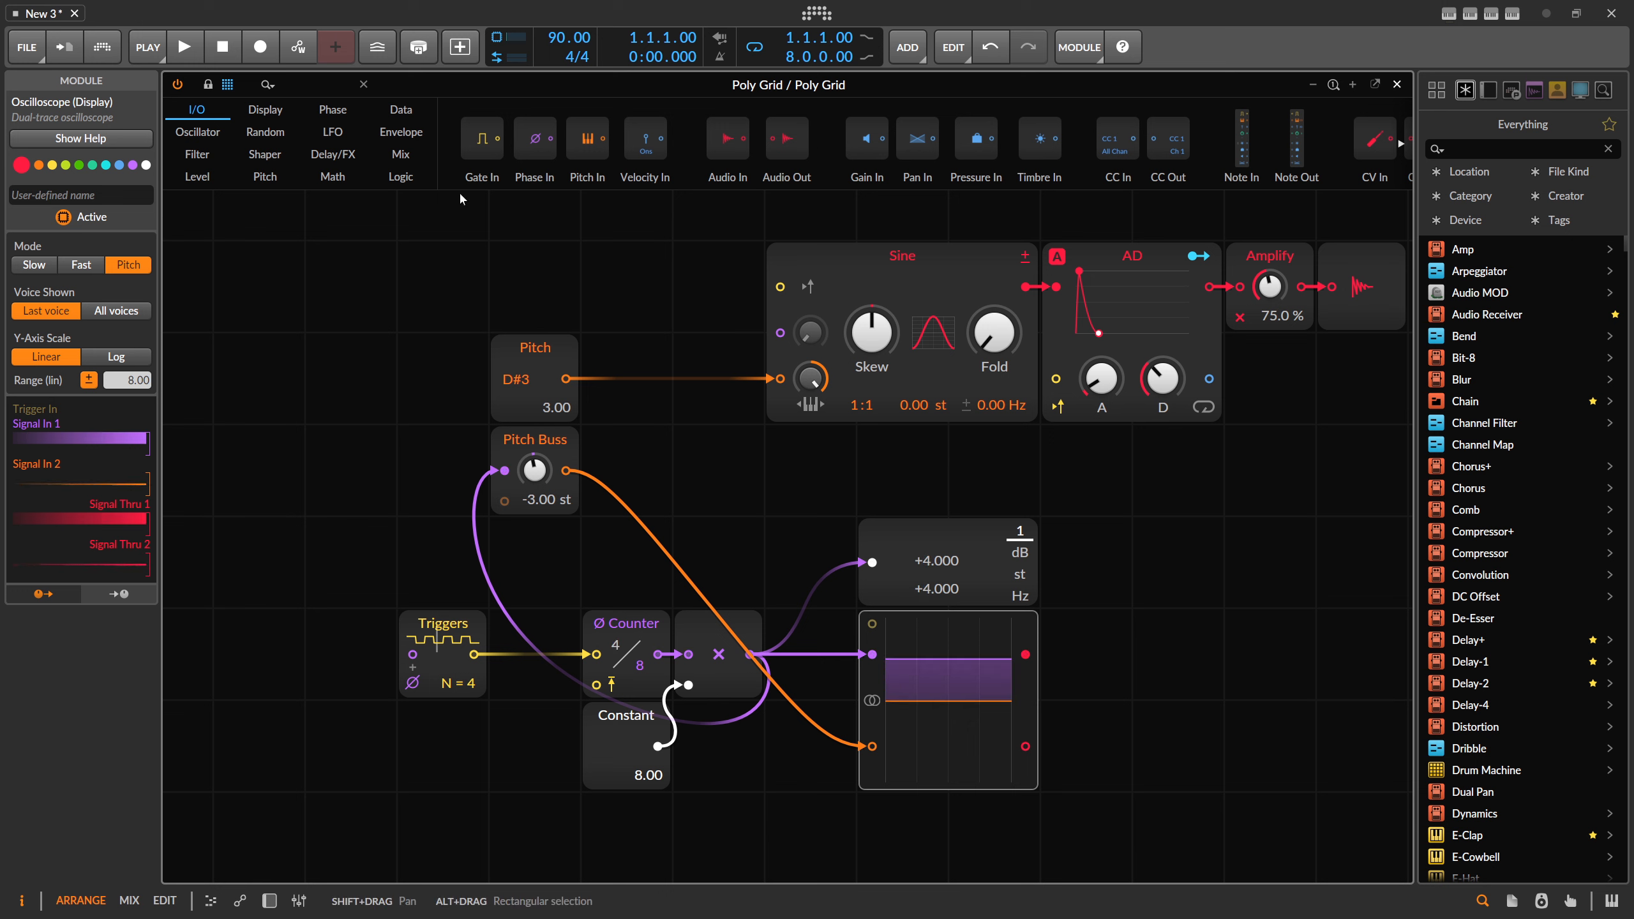
Insert an Add module between Pitch and Sine, and wire the Pitch Buss output into its second input
text(add)
drag(203, 138, 569, 379)
drag(569, 471, 596, 410)
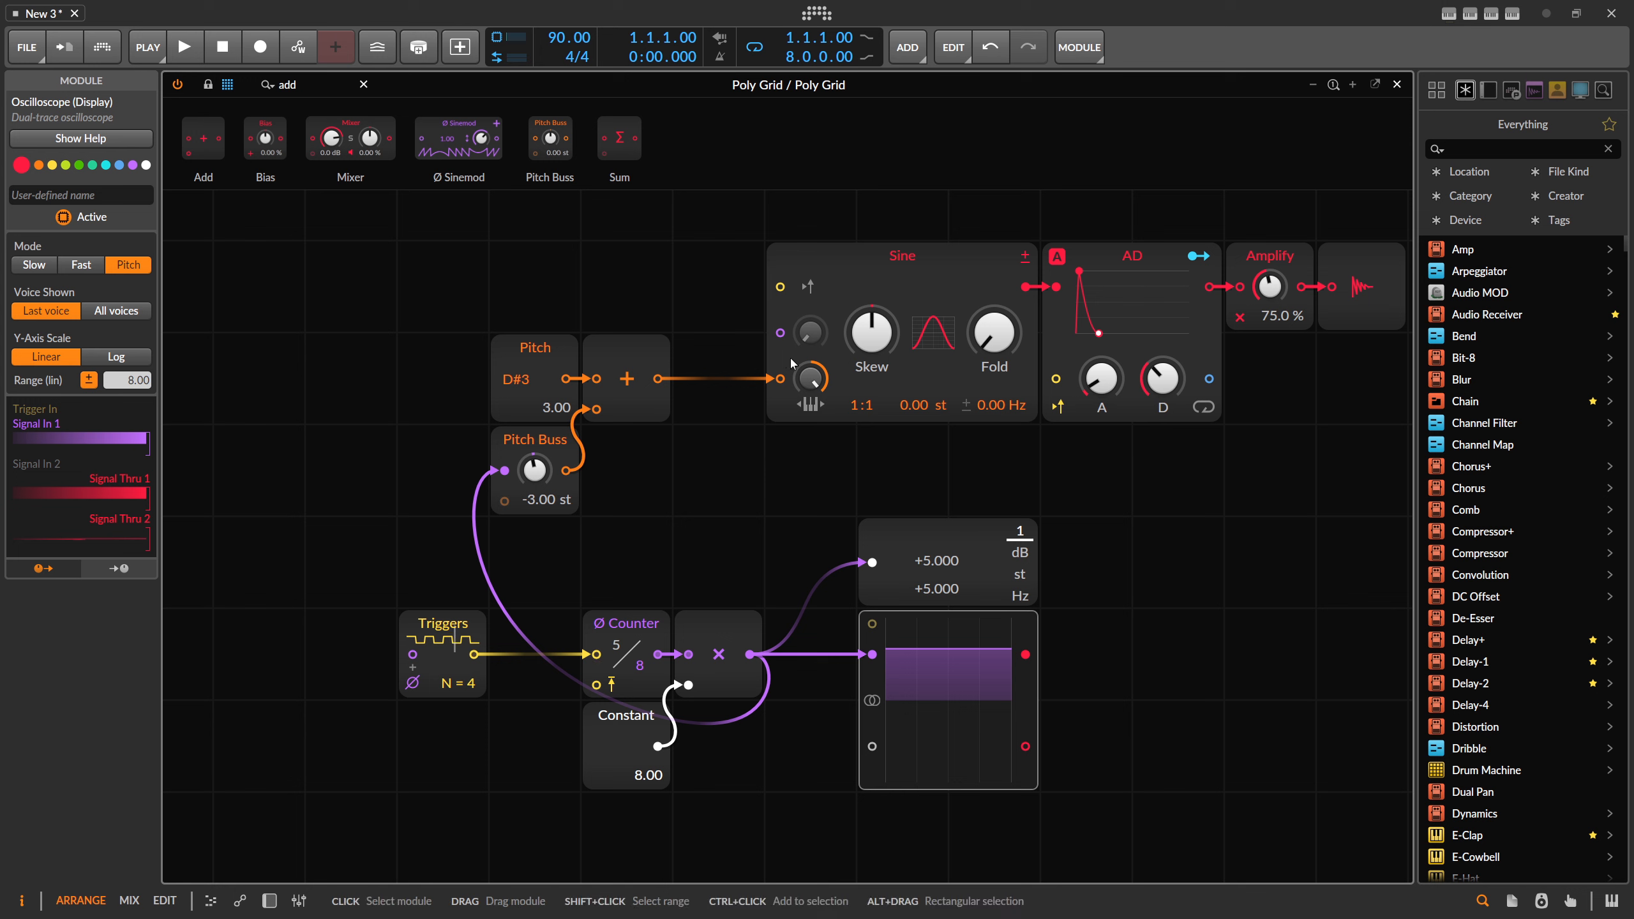
Wire the Triggers output to the AD envelope's trigger input and show the device panel below the grid
drag(474, 655, 1056, 379)
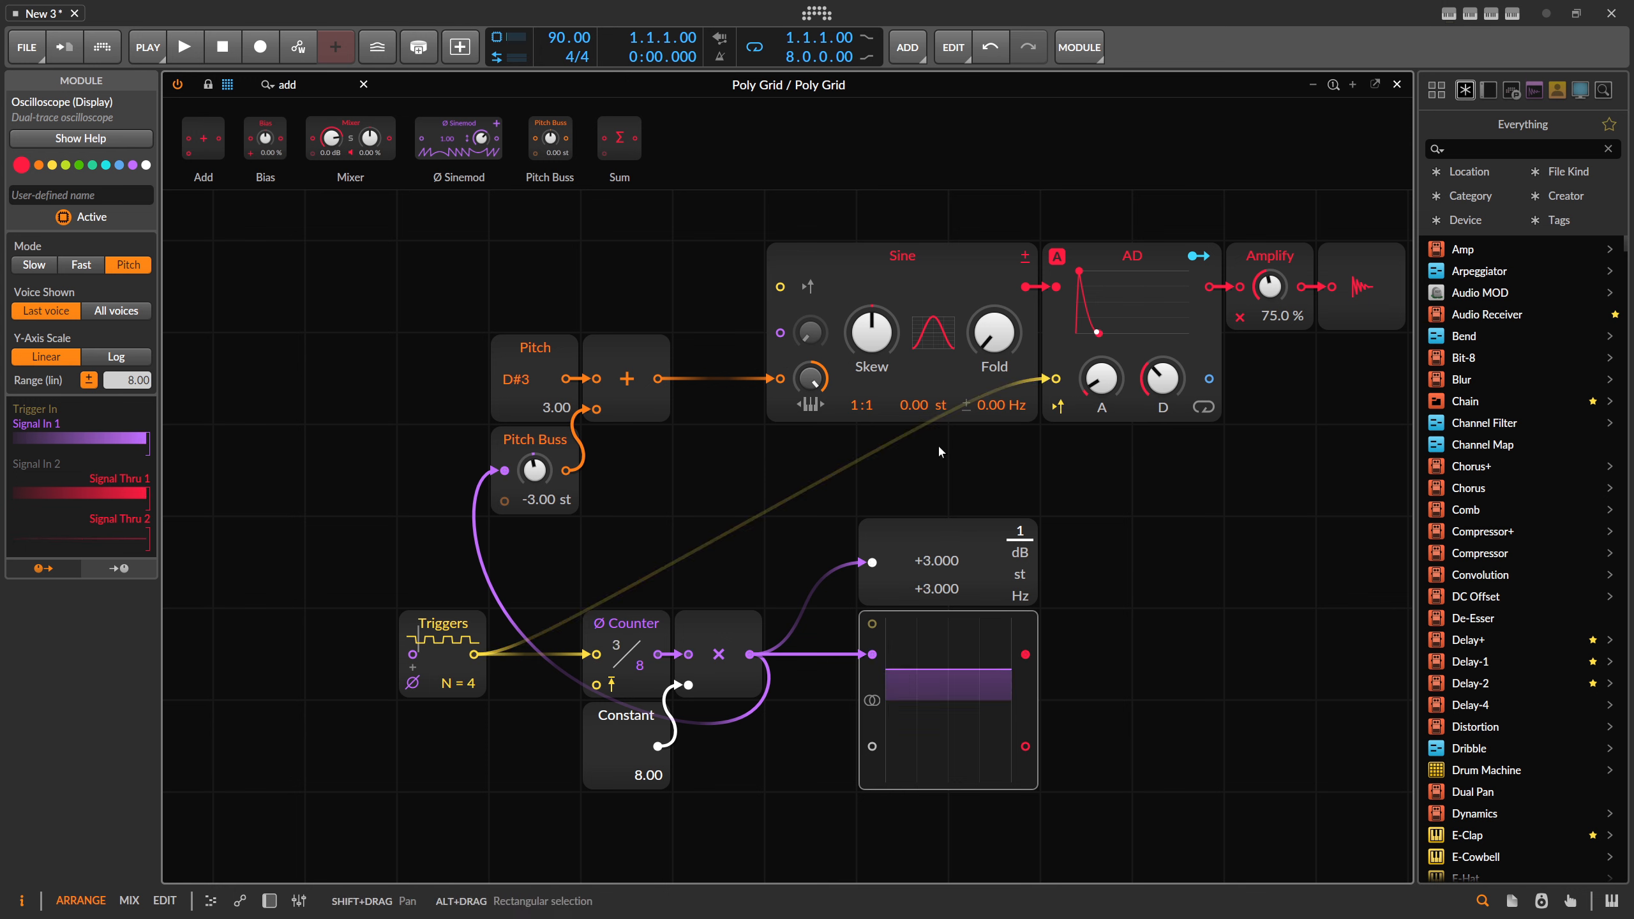
click(270, 901)
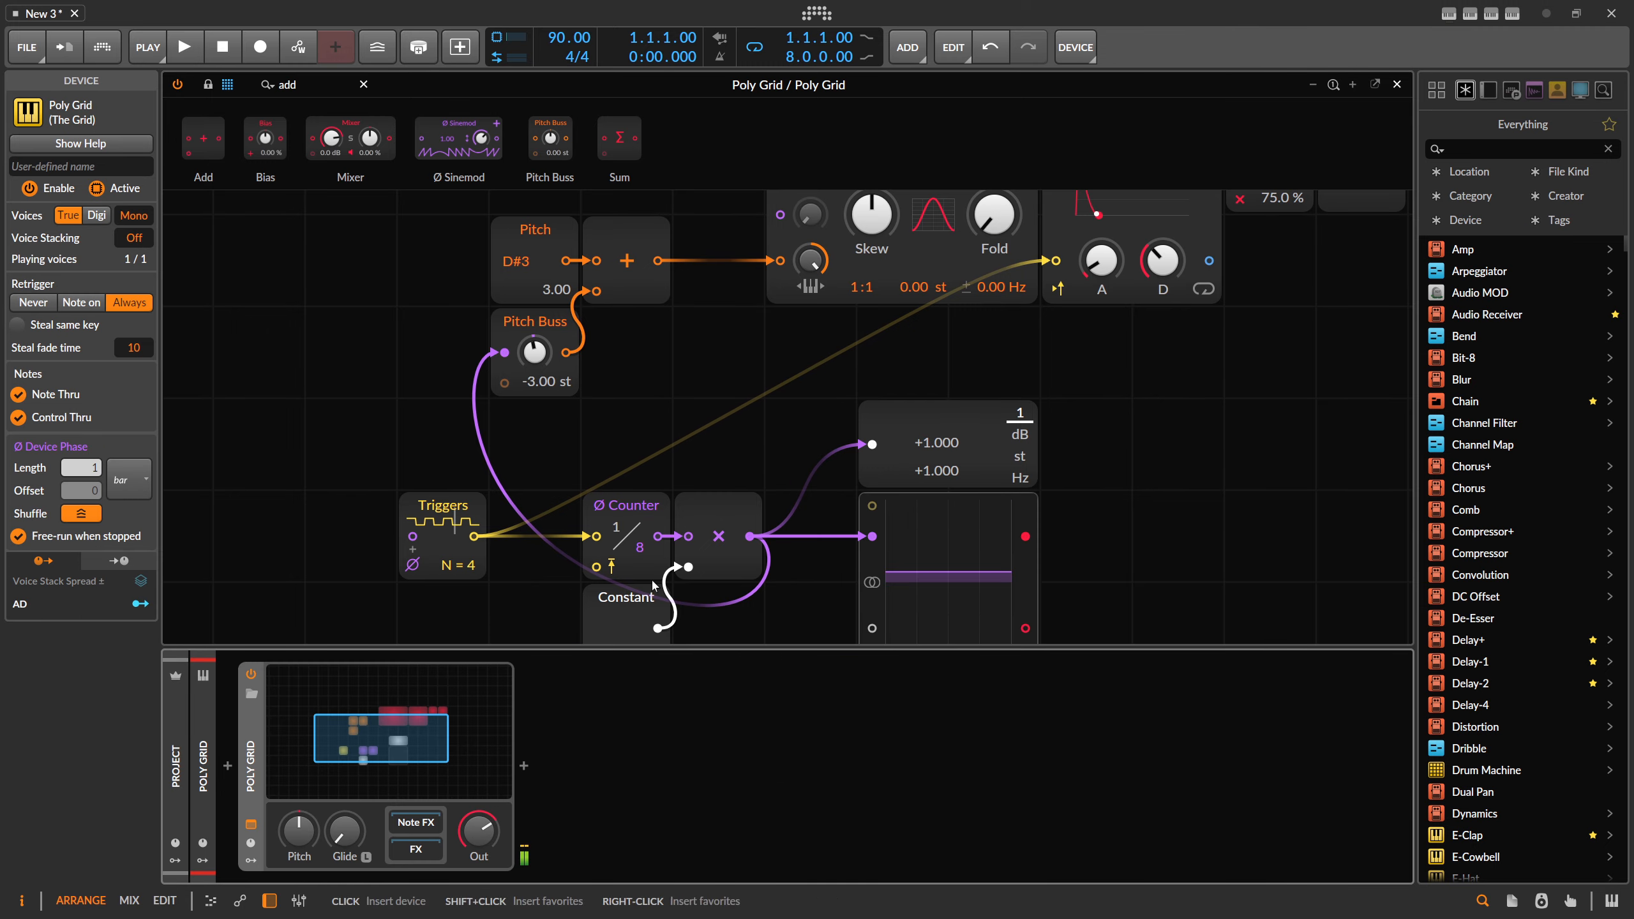
scroll(908, 379, down, 2)
drag(1082, 441, 1029, 459)
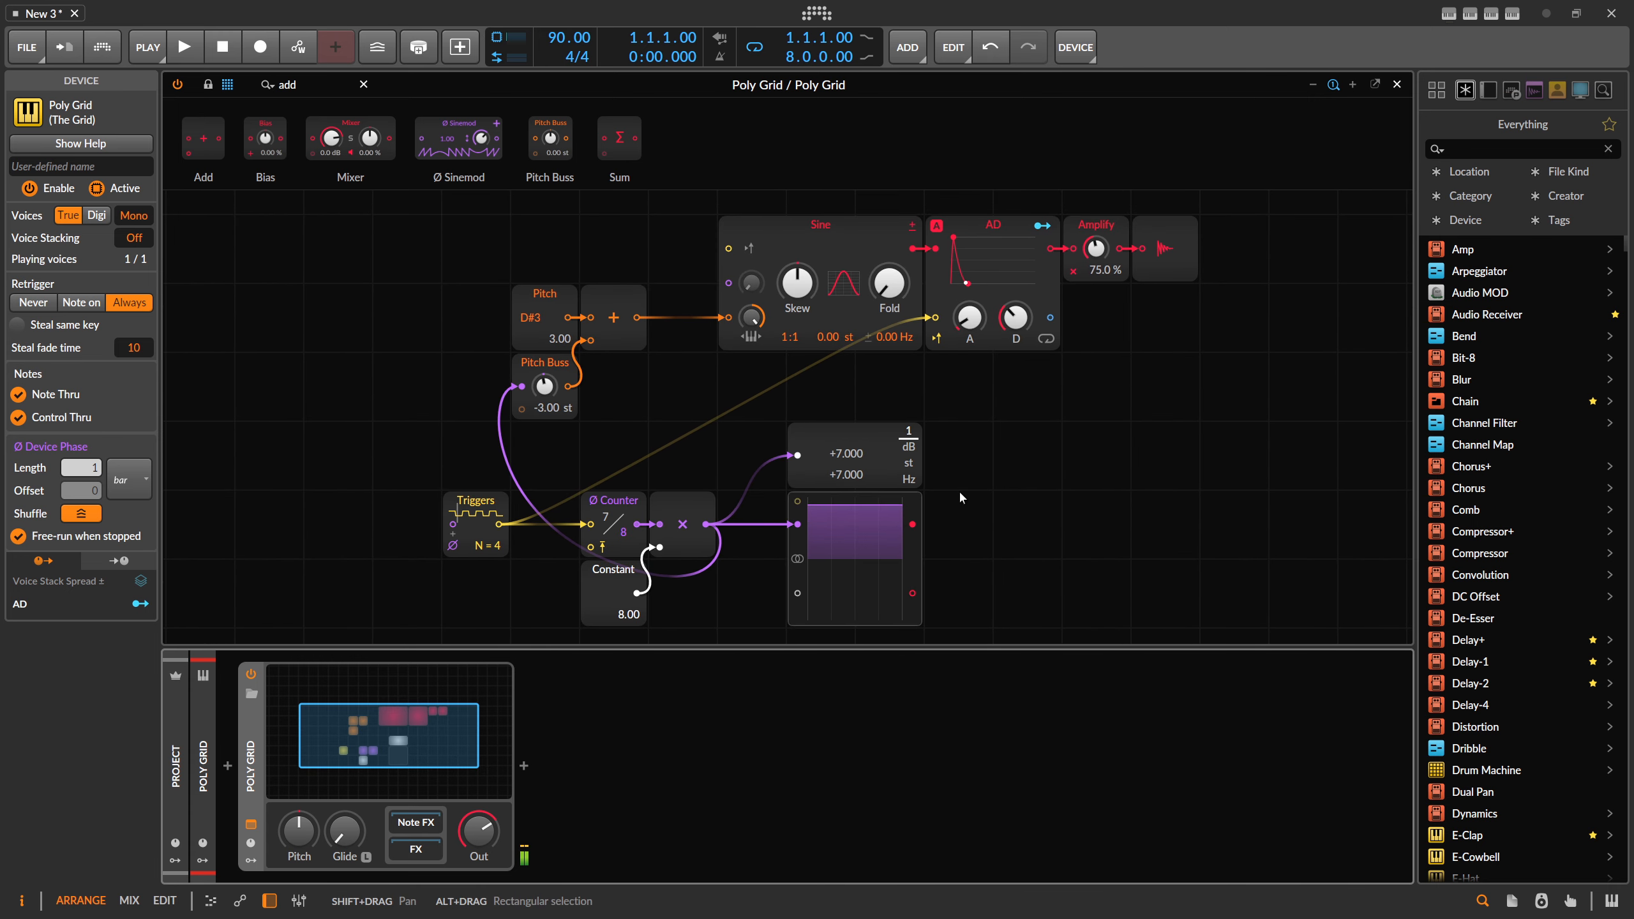
Shorten the AD envelope's decay and set the Pitch Buss attenuator to -7.00 st
mouse_move(1015, 317)
mouse_down()
mouse_move(1014, 287)
mouse_move(1015, 348)
mouse_up()
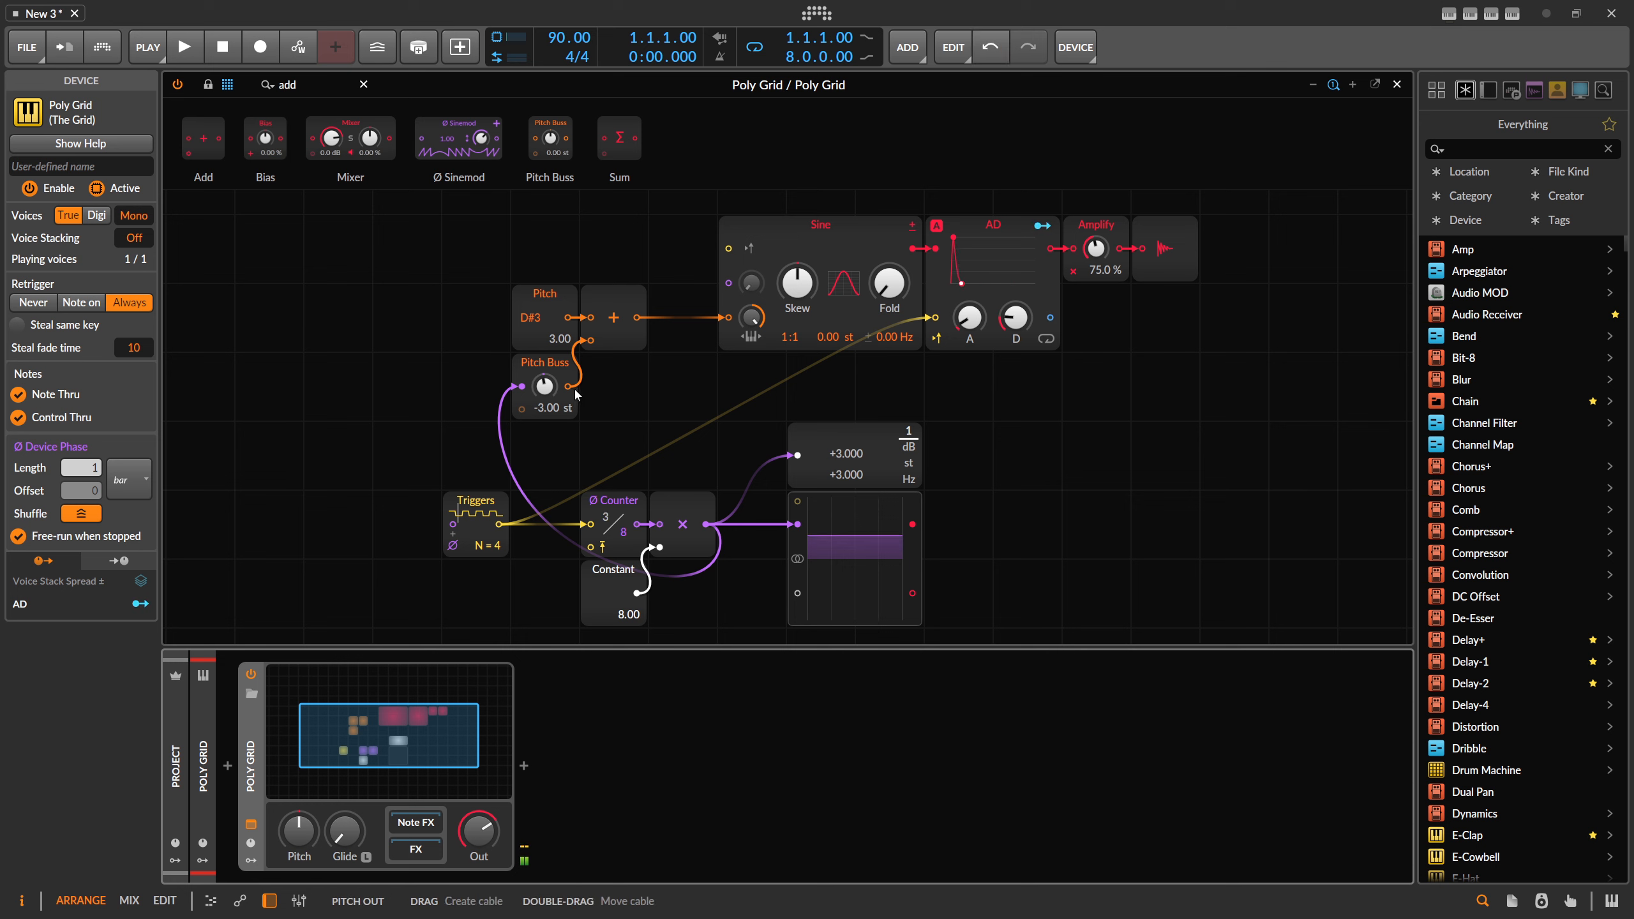
ctrl+click(547, 387)
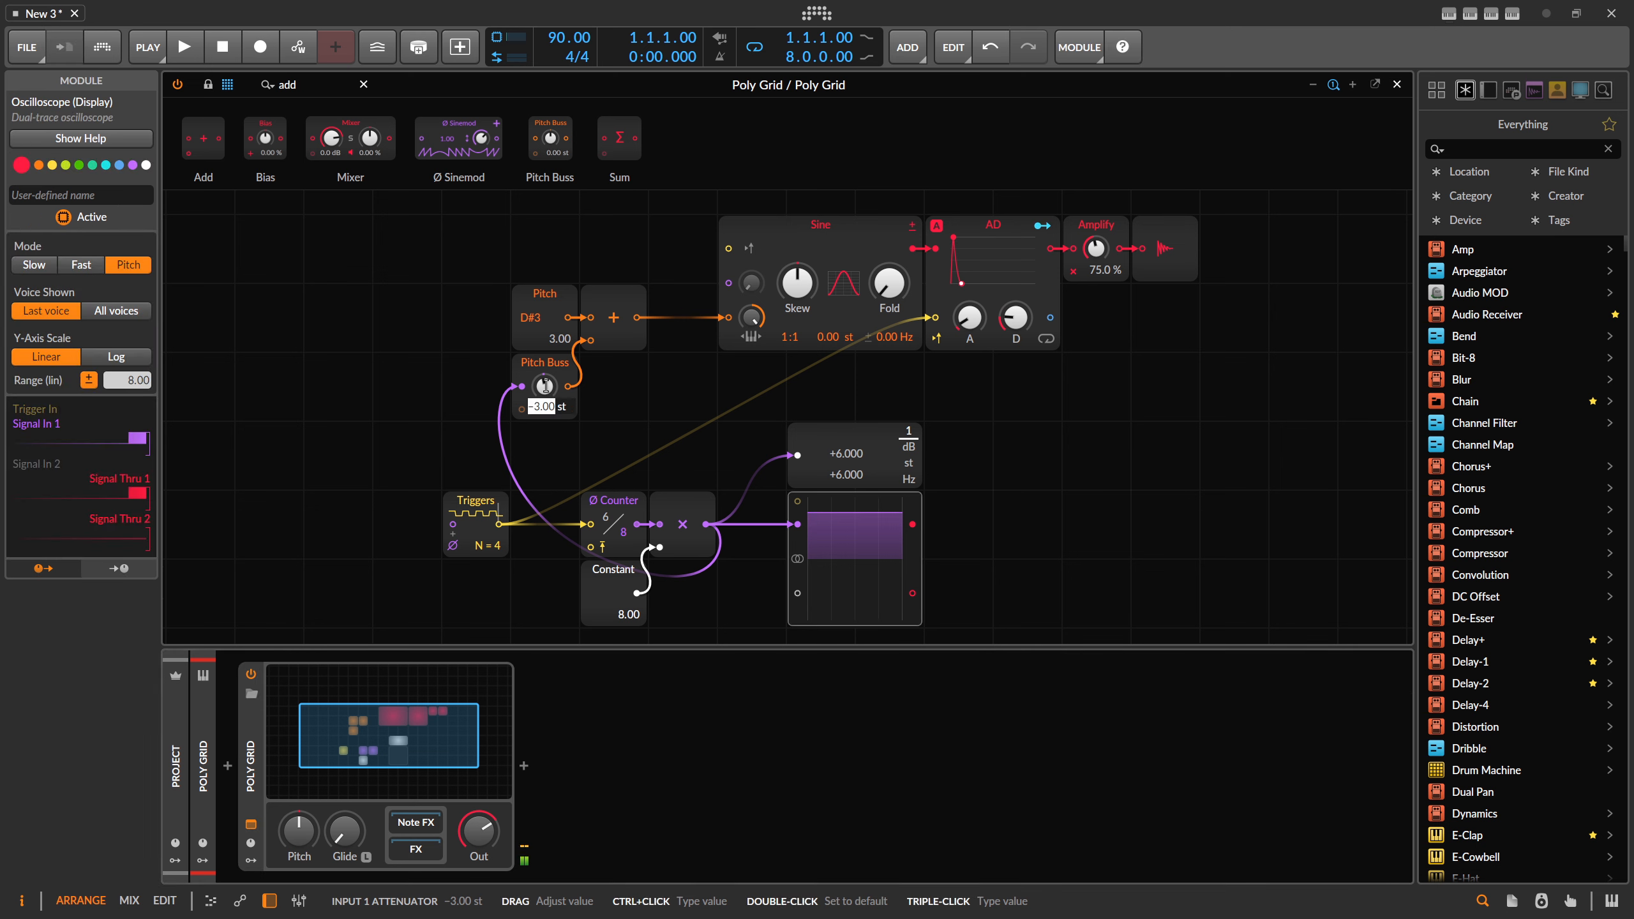
text(-)
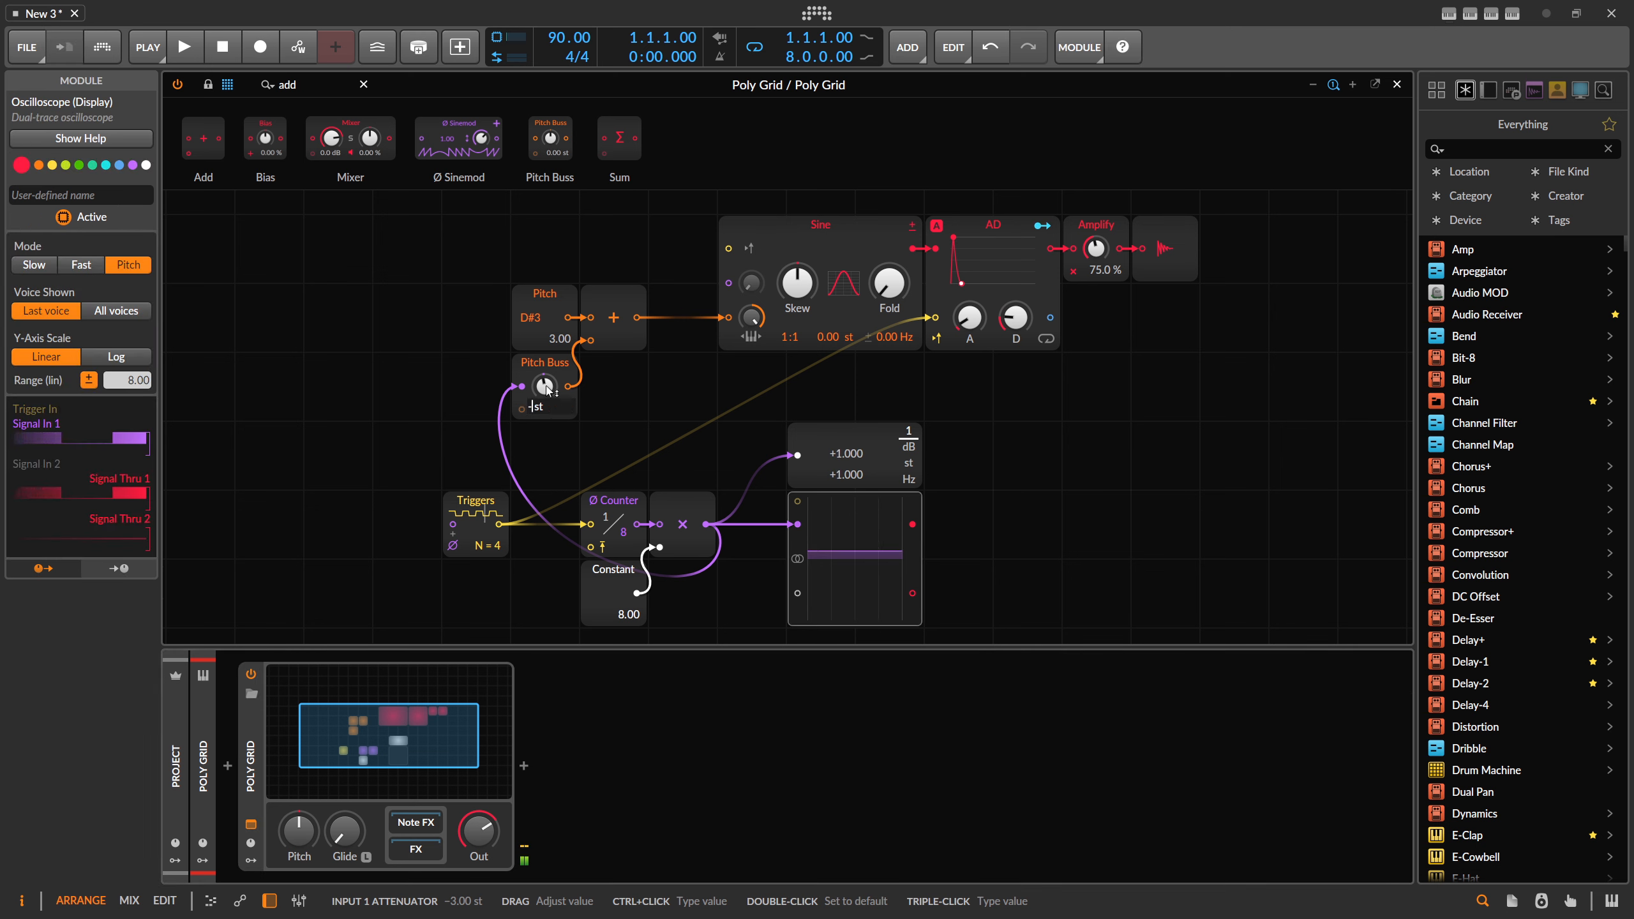
text(7)
key(Return)
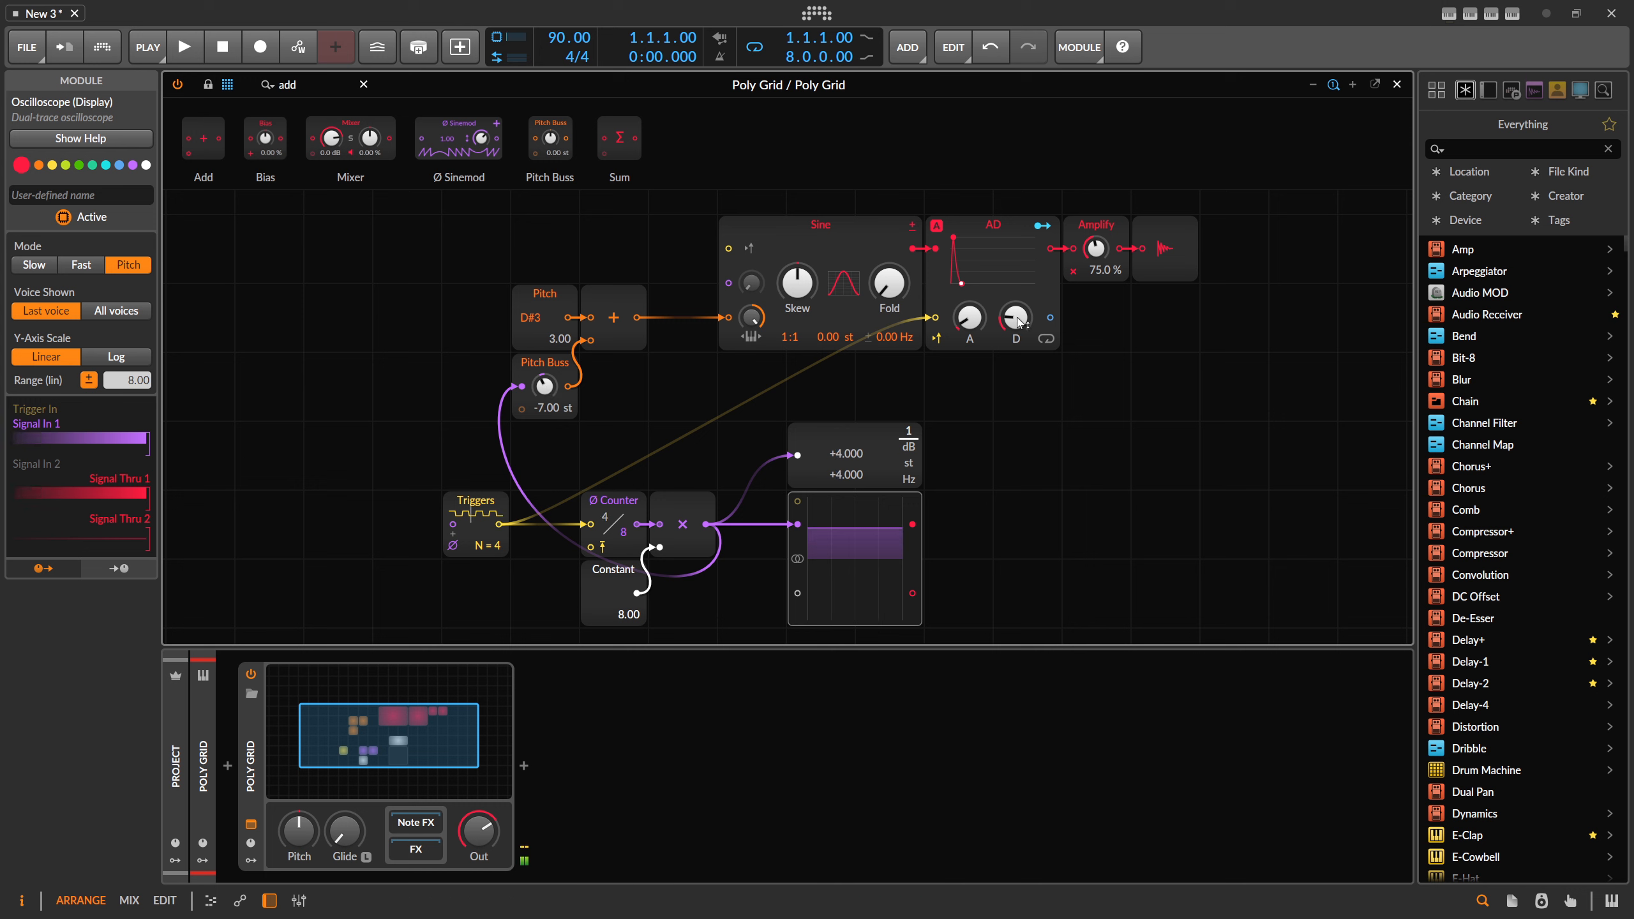
Lengthen the AD envelope's decay and turn the Poly Grid's output level fully down
drag(1015, 317, 1015, 283)
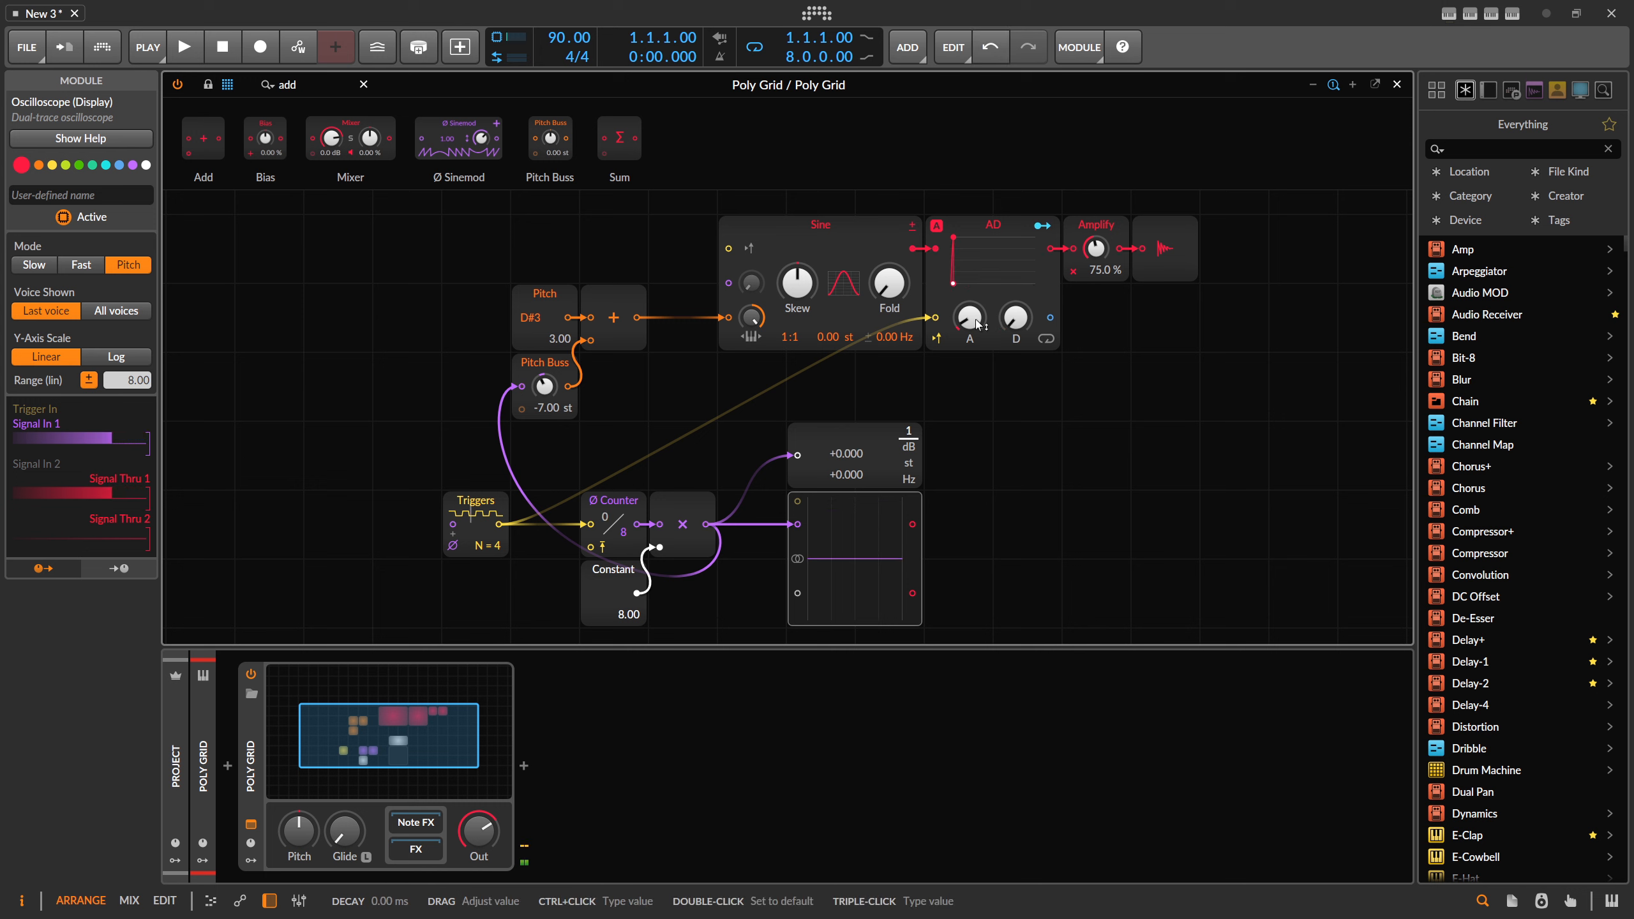
drag(479, 826, 479, 914)
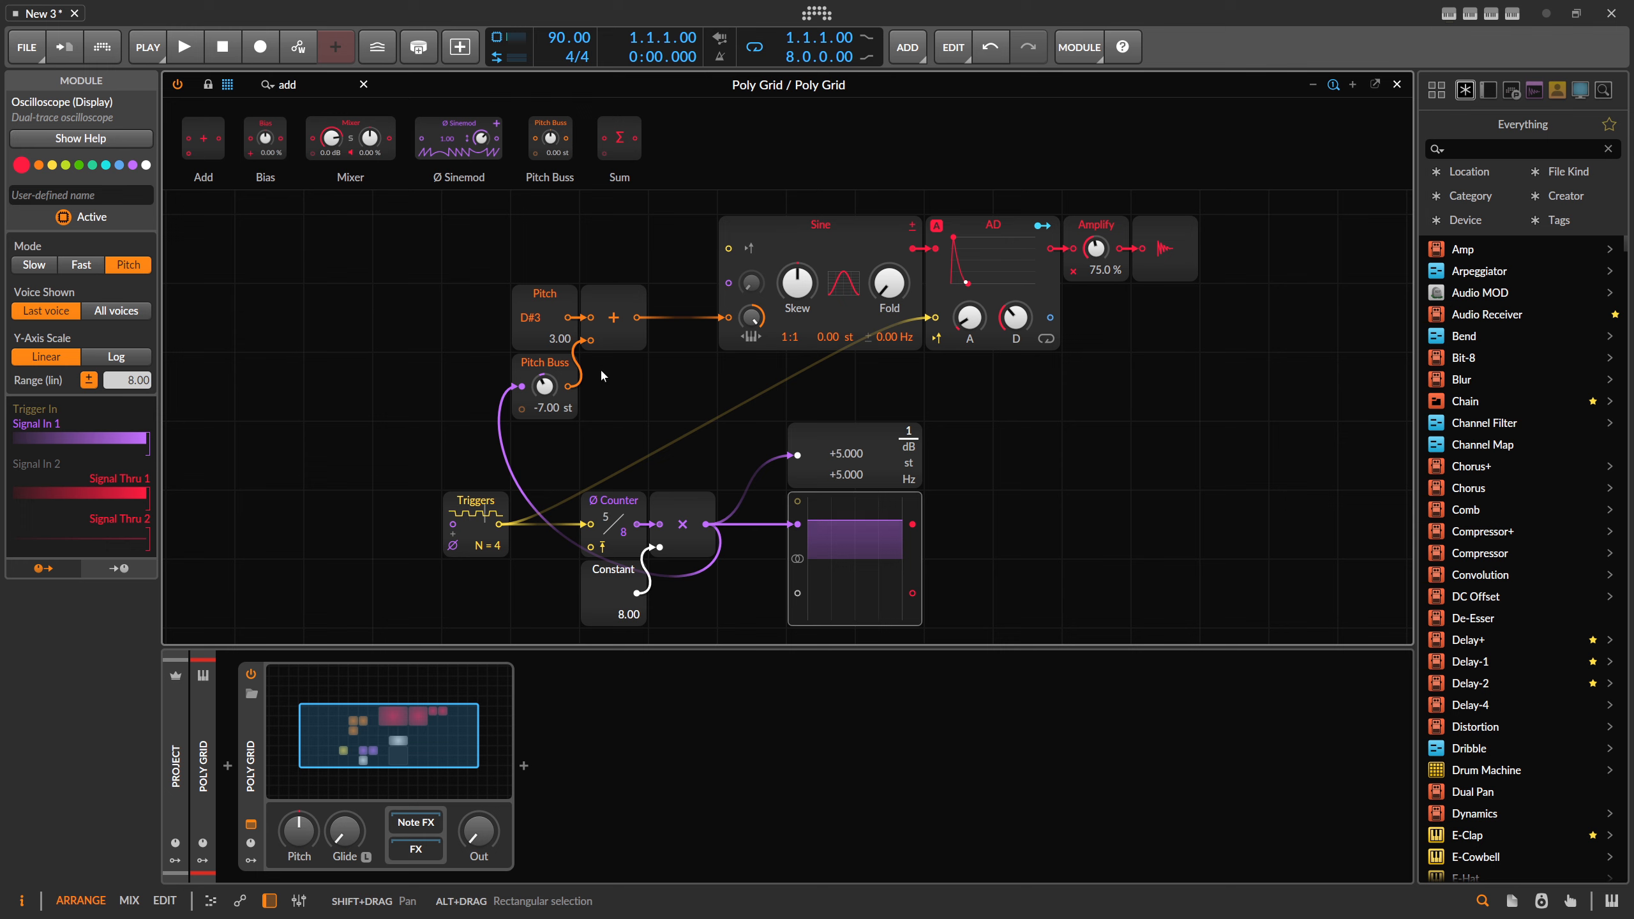
Move the Triggers, Ø Counter, Multiply and Constant modules further left, and delete the Value Readout and Oscilloscope
drag(482, 501, 717, 612)
drag(683, 506, 477, 506)
drag(1033, 591, 775, 443)
key(Delete)
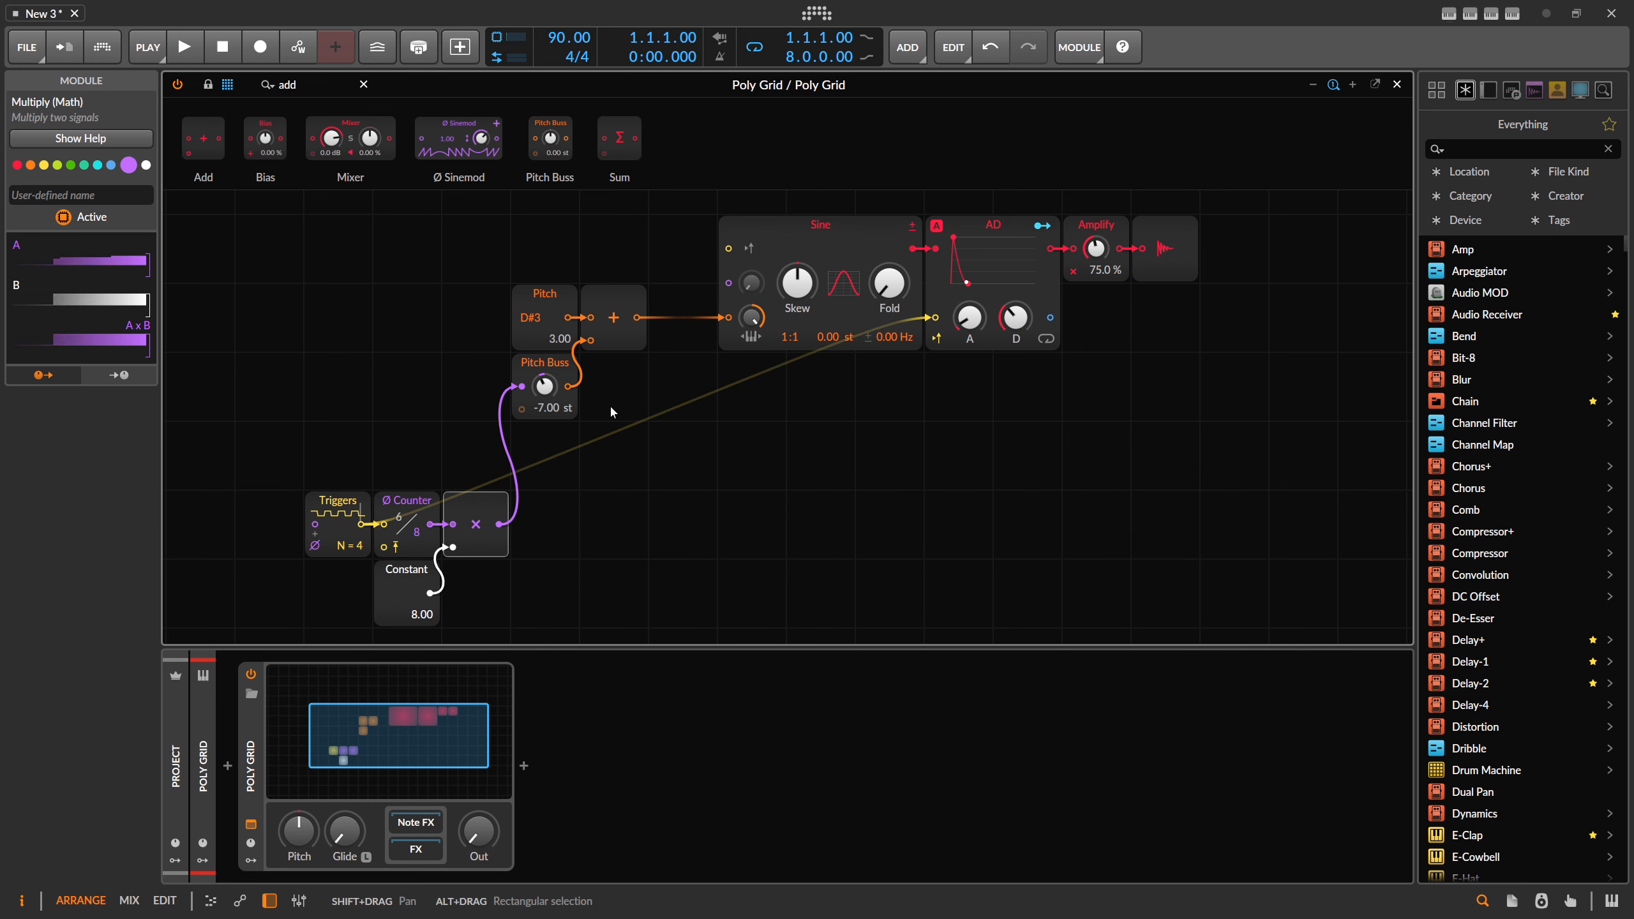
Add a Ø Wrap module in the free space below Sine and a Multiply module feeding its input
drag(301, 85, 241, 88)
text(wra)
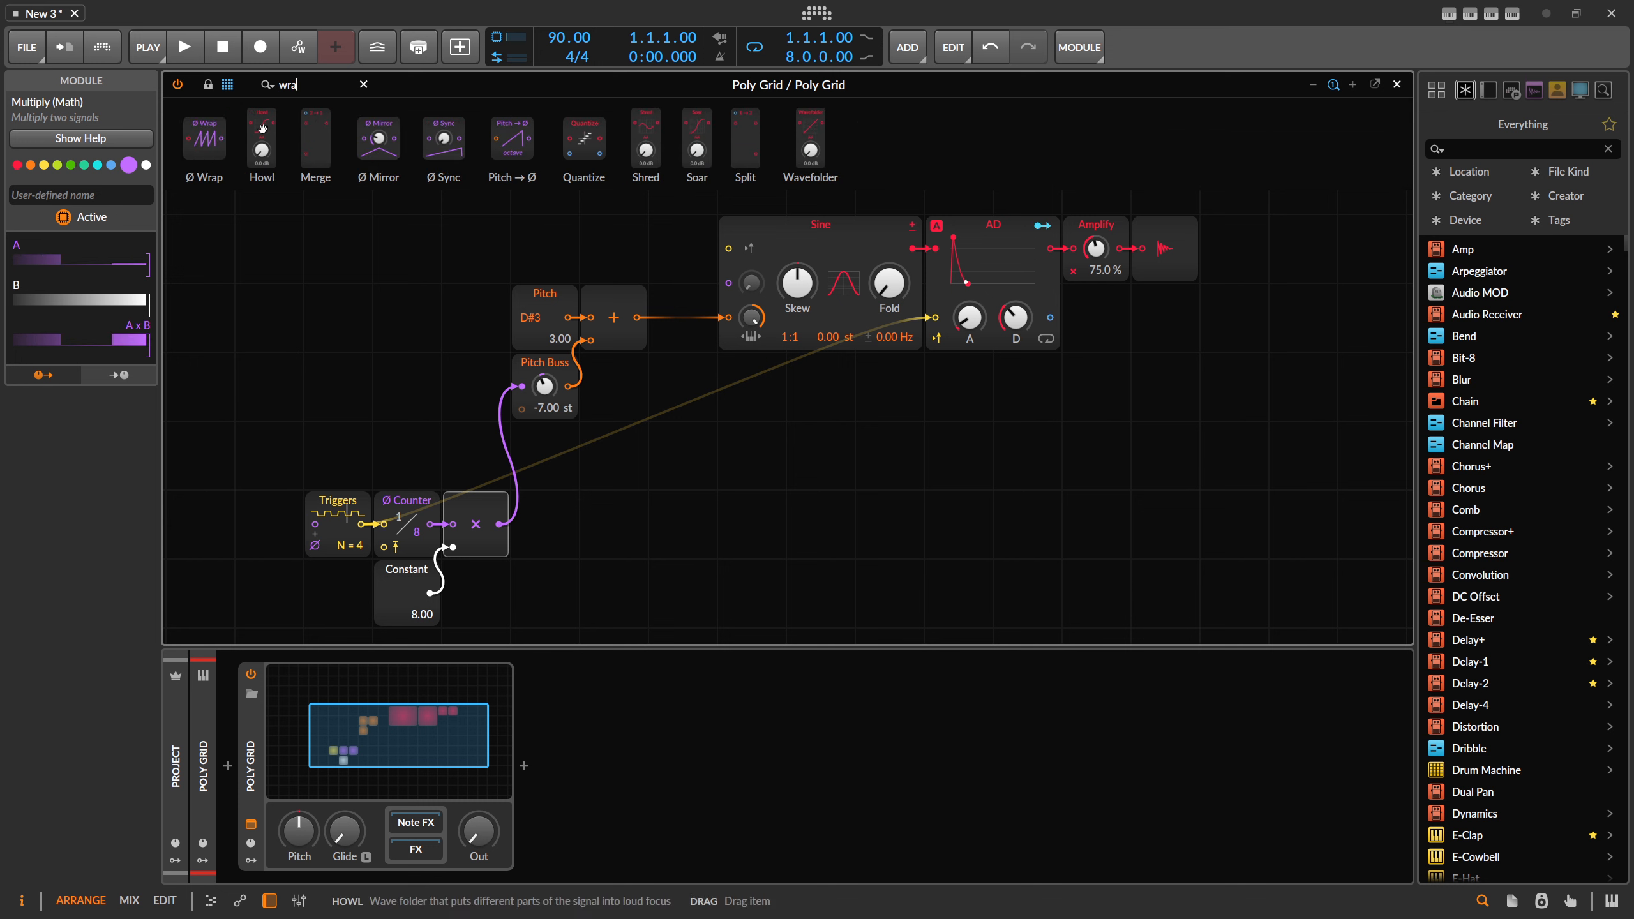
key(Return)
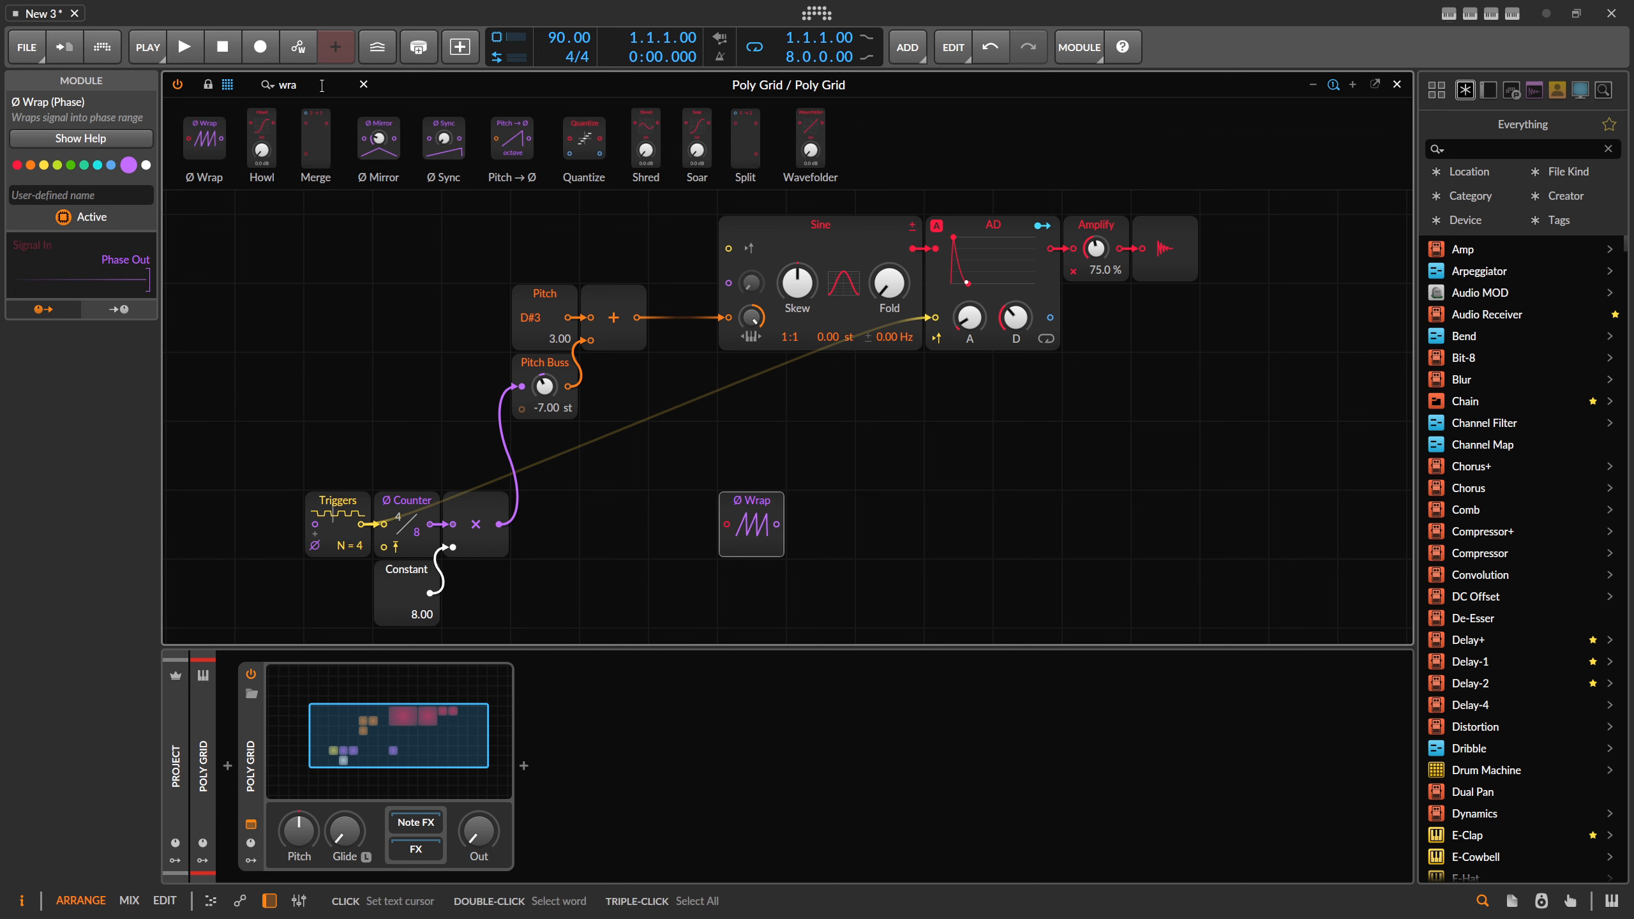
drag(302, 85, 201, 88)
text(mul)
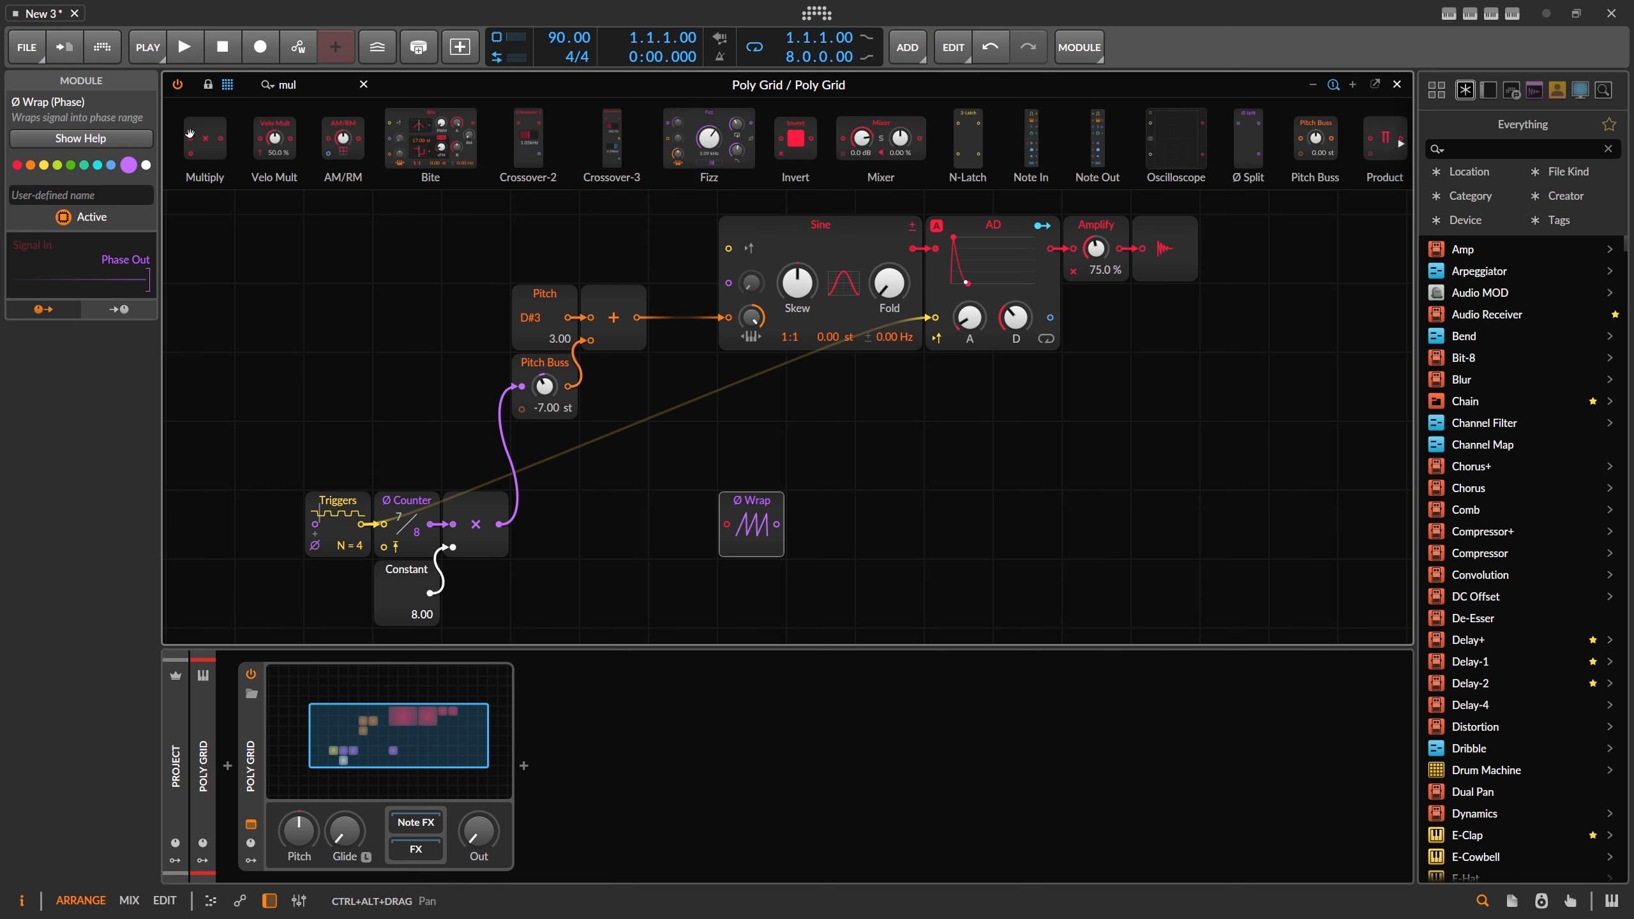
key(Return)
Add a Divide module fed by the Ø Wrap output
drag(318, 89, 207, 90)
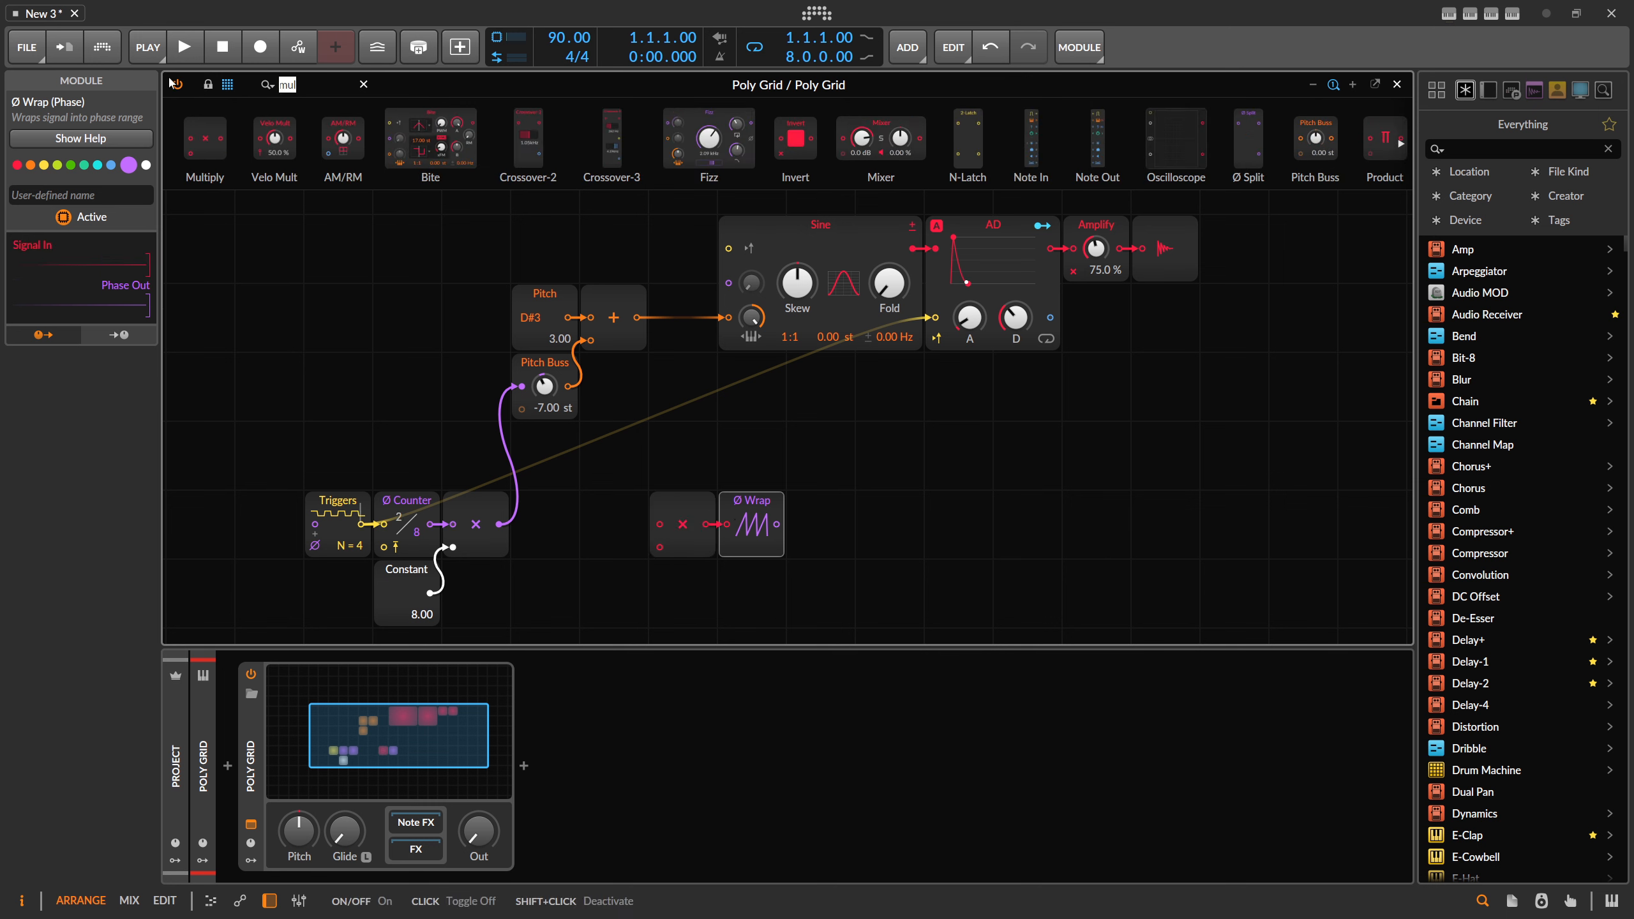
text(div)
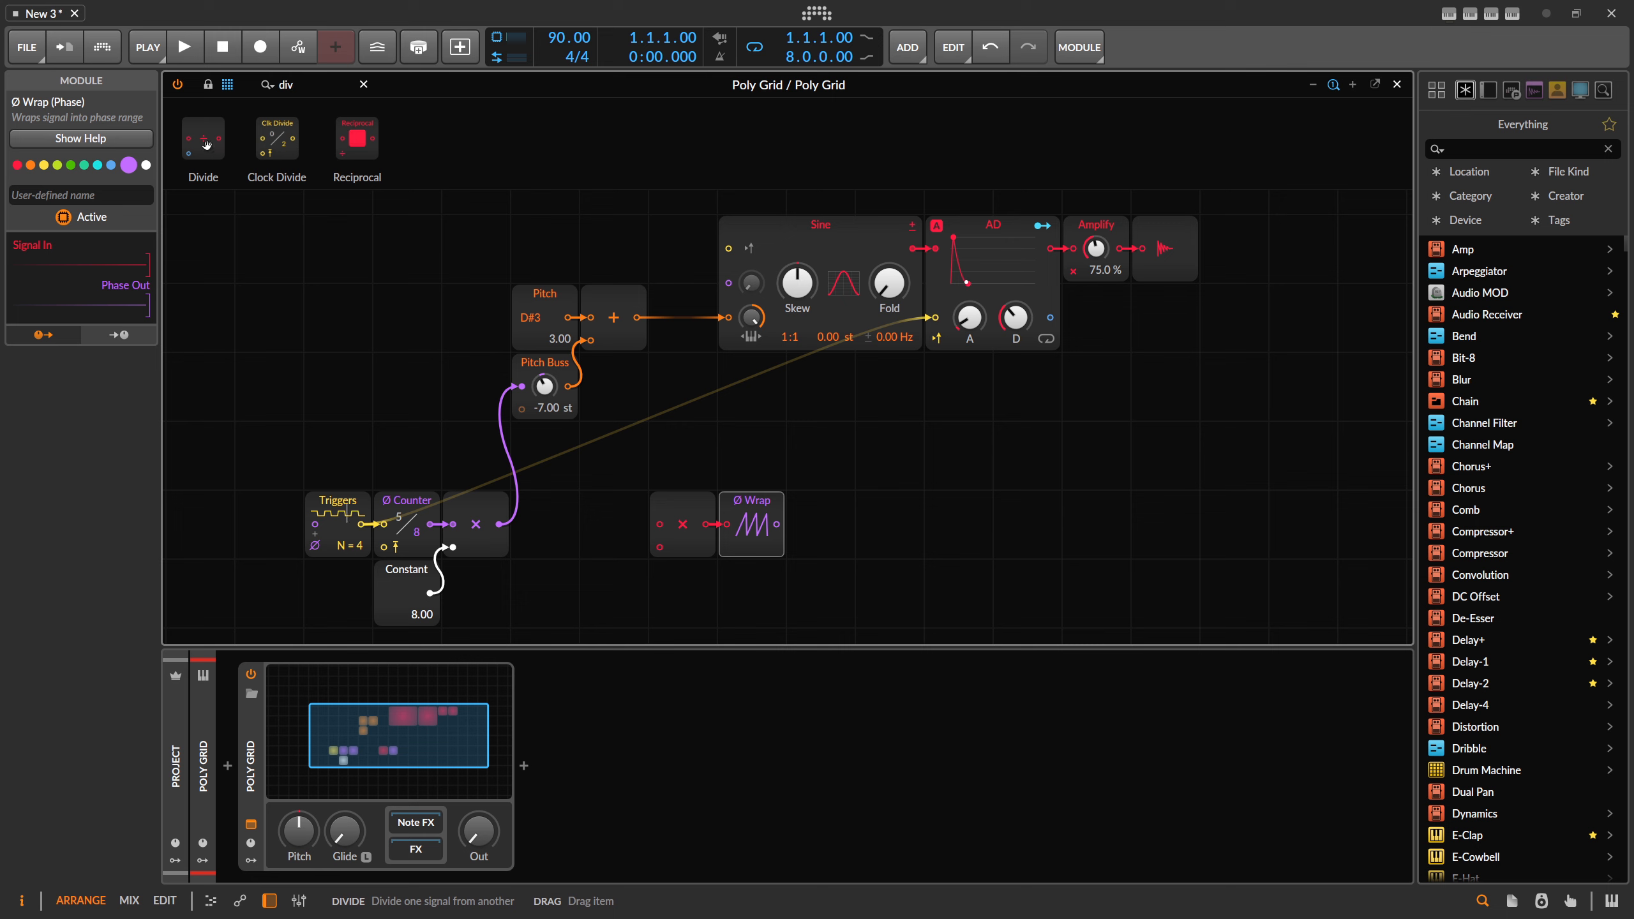
key(Return)
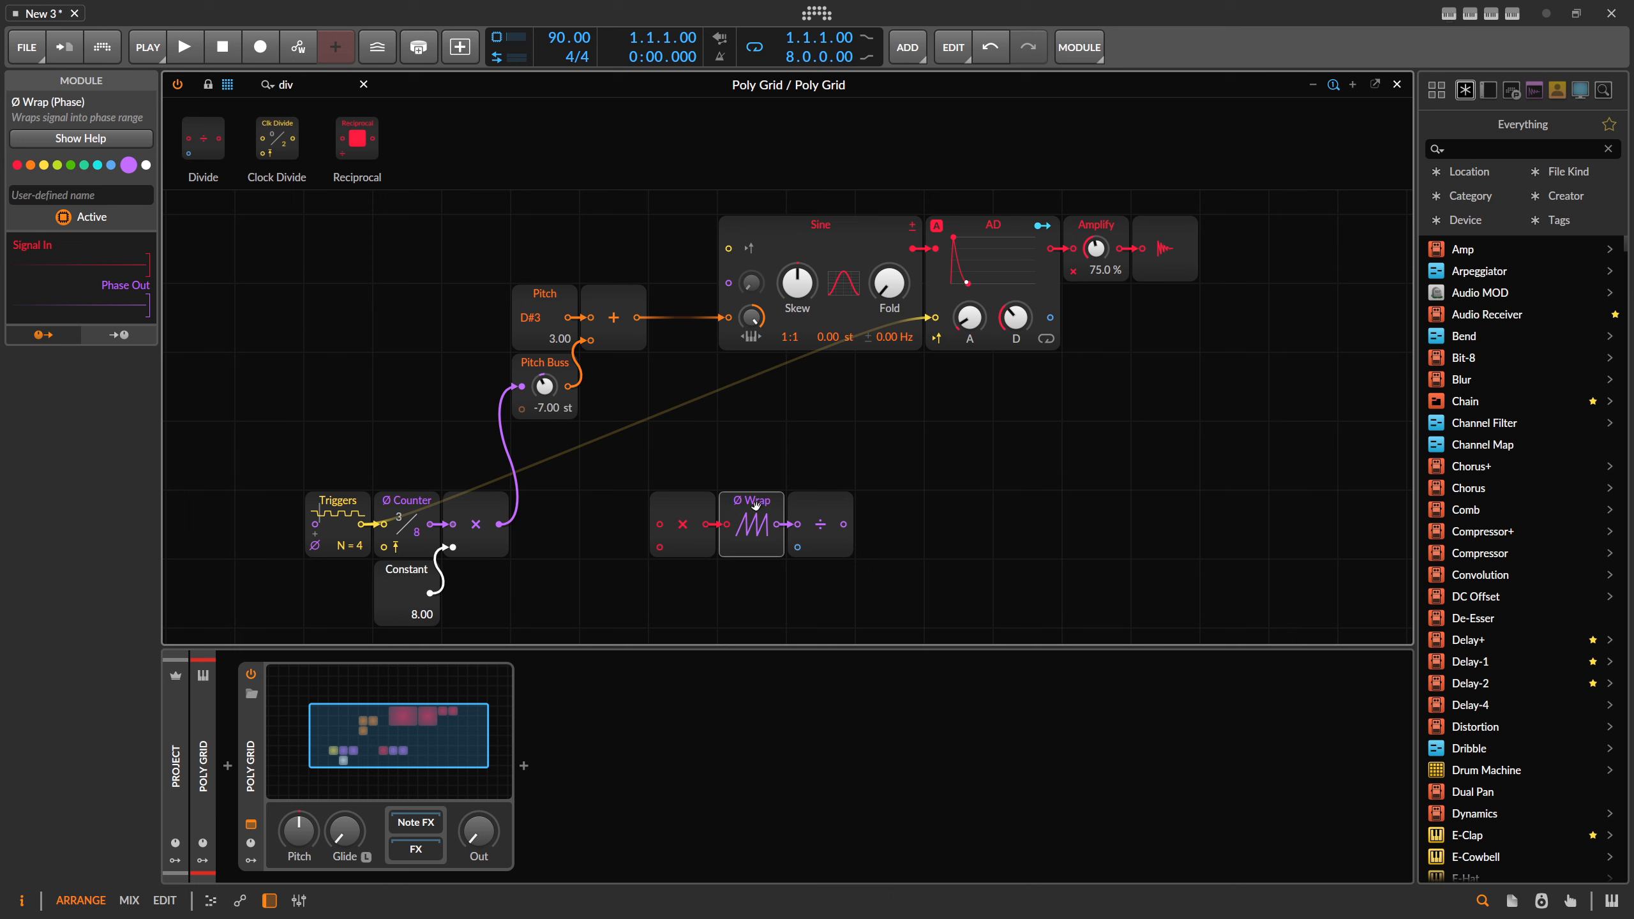
Add a Constant of 10.00 and wire it to the second inputs of the new Multiply and Divide modules
key(BackSpace)
key(BackSpace)
key(BackSpace)
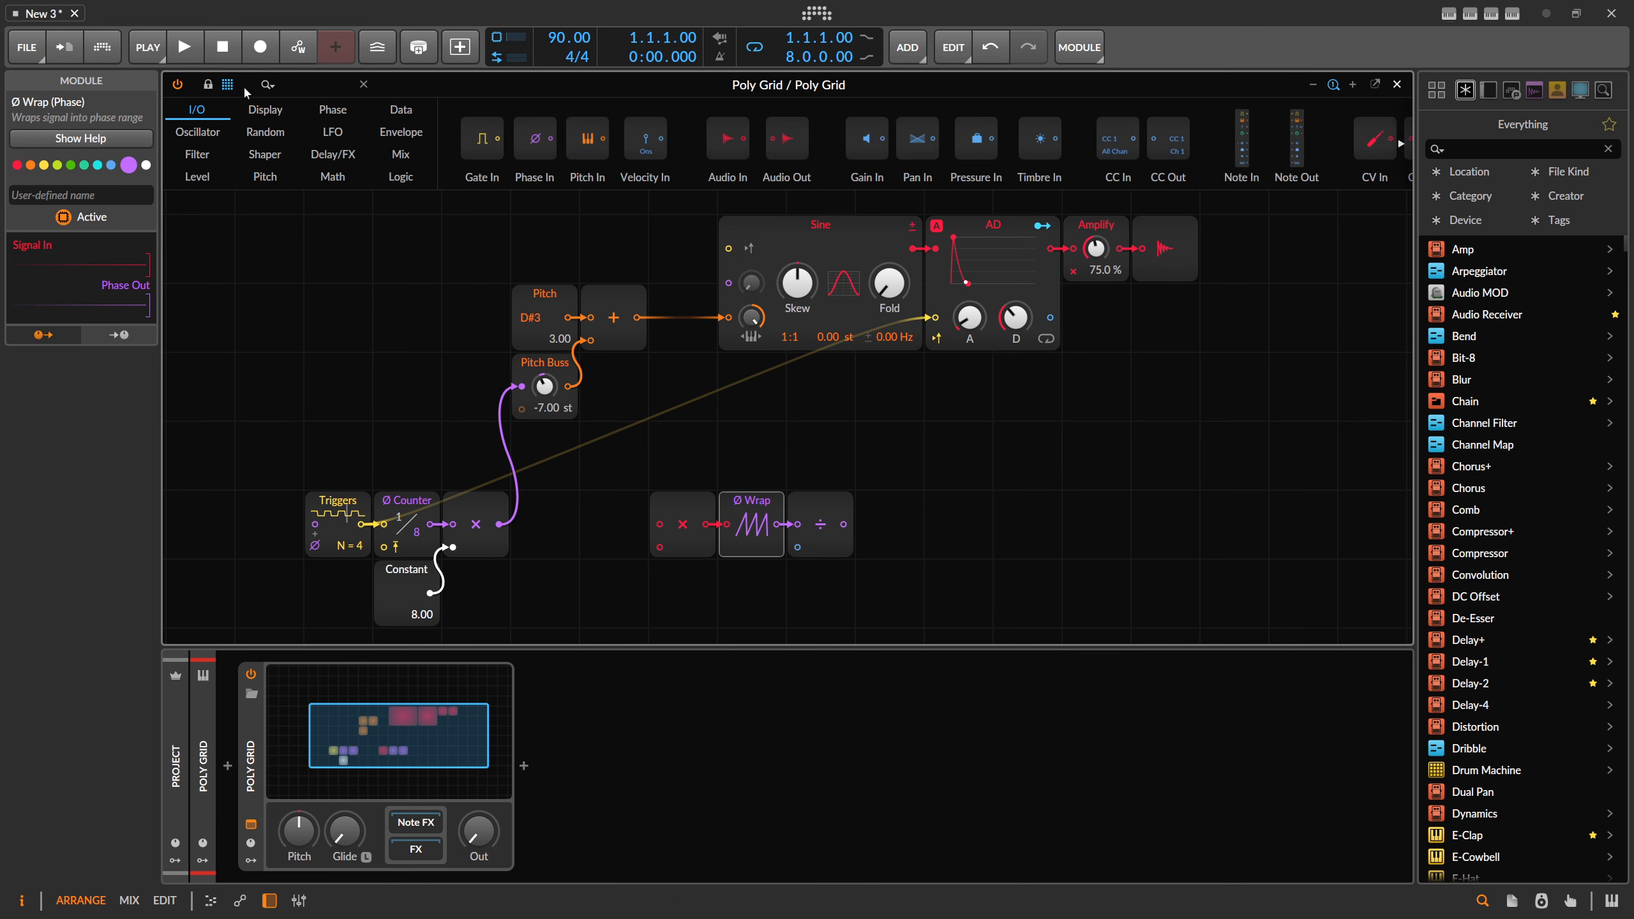
text(cons)
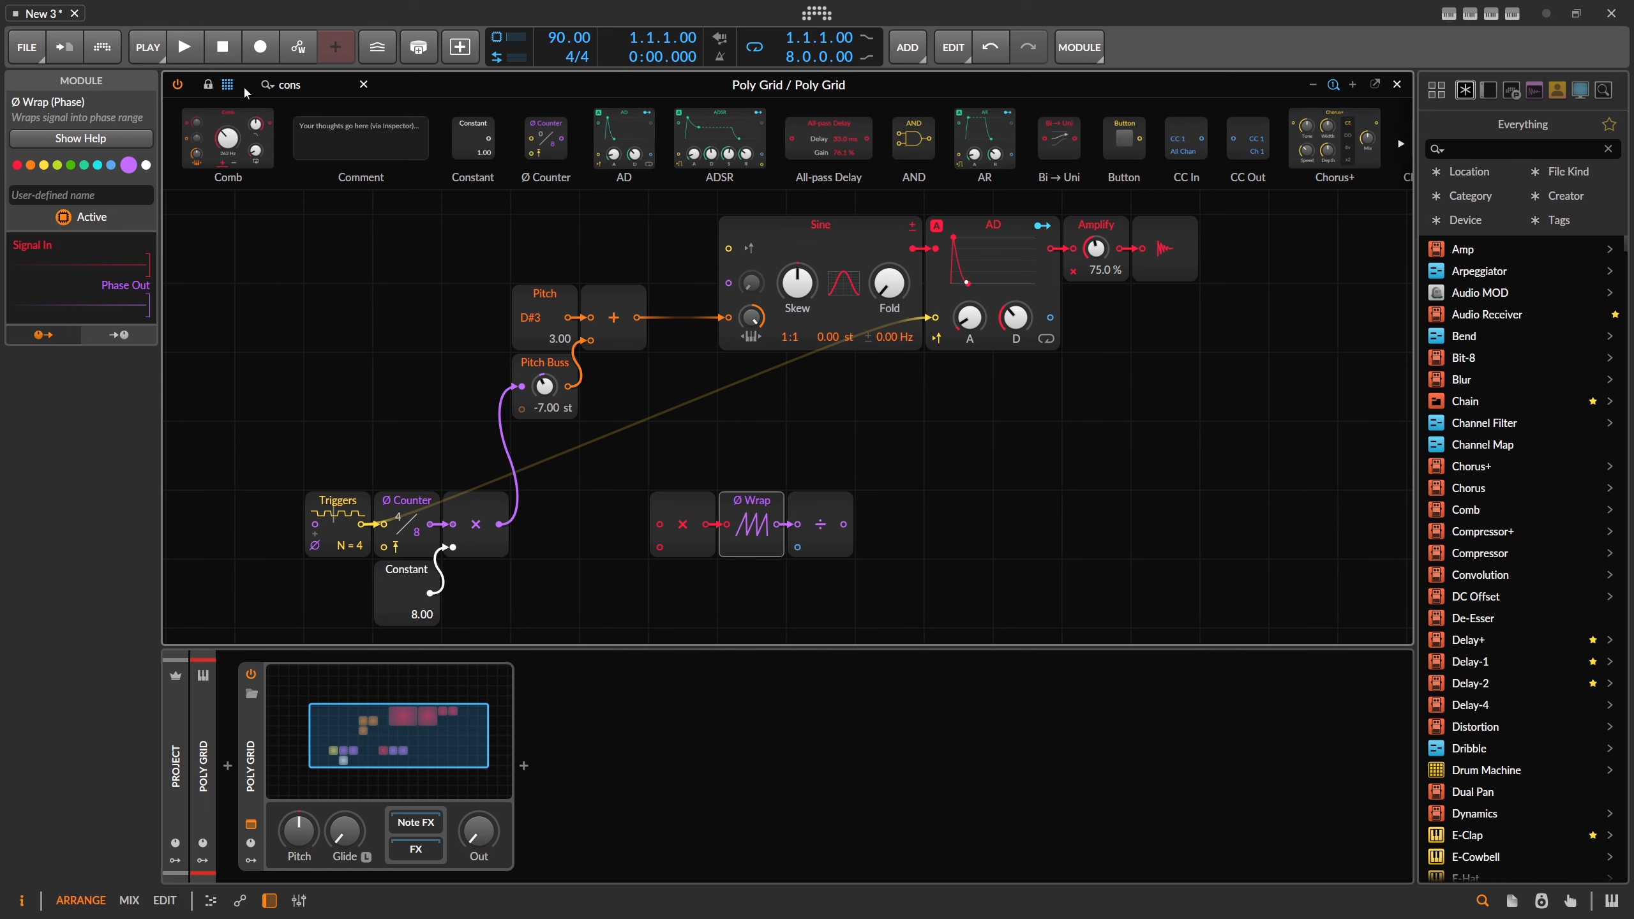
key(Return)
drag(434, 310, 656, 551)
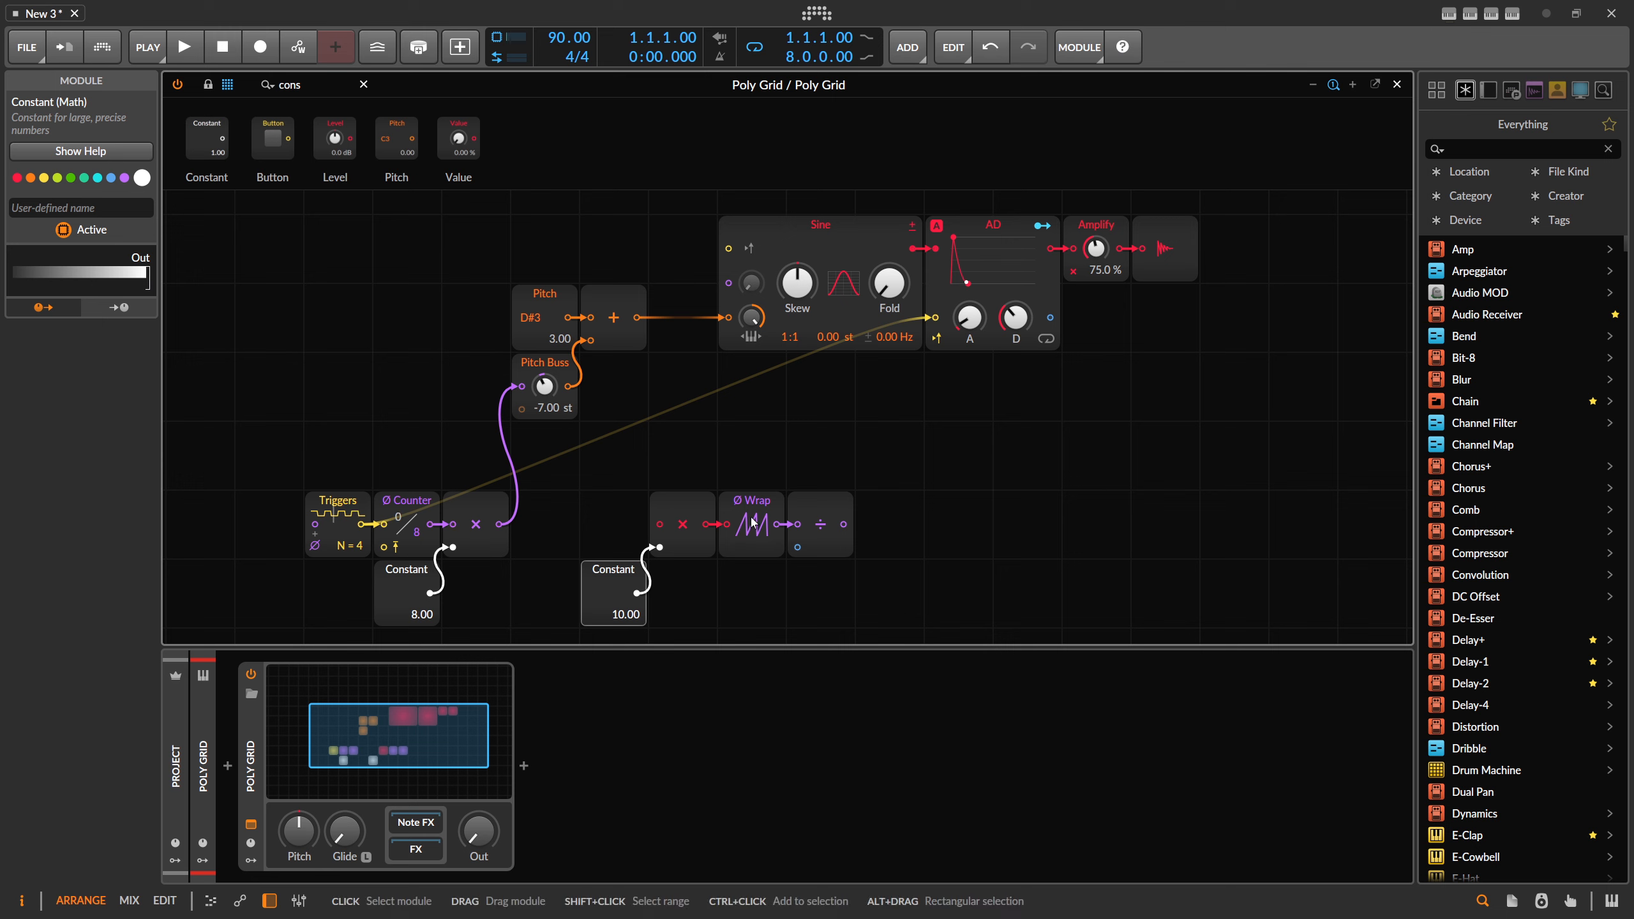
drag(636, 593, 798, 548)
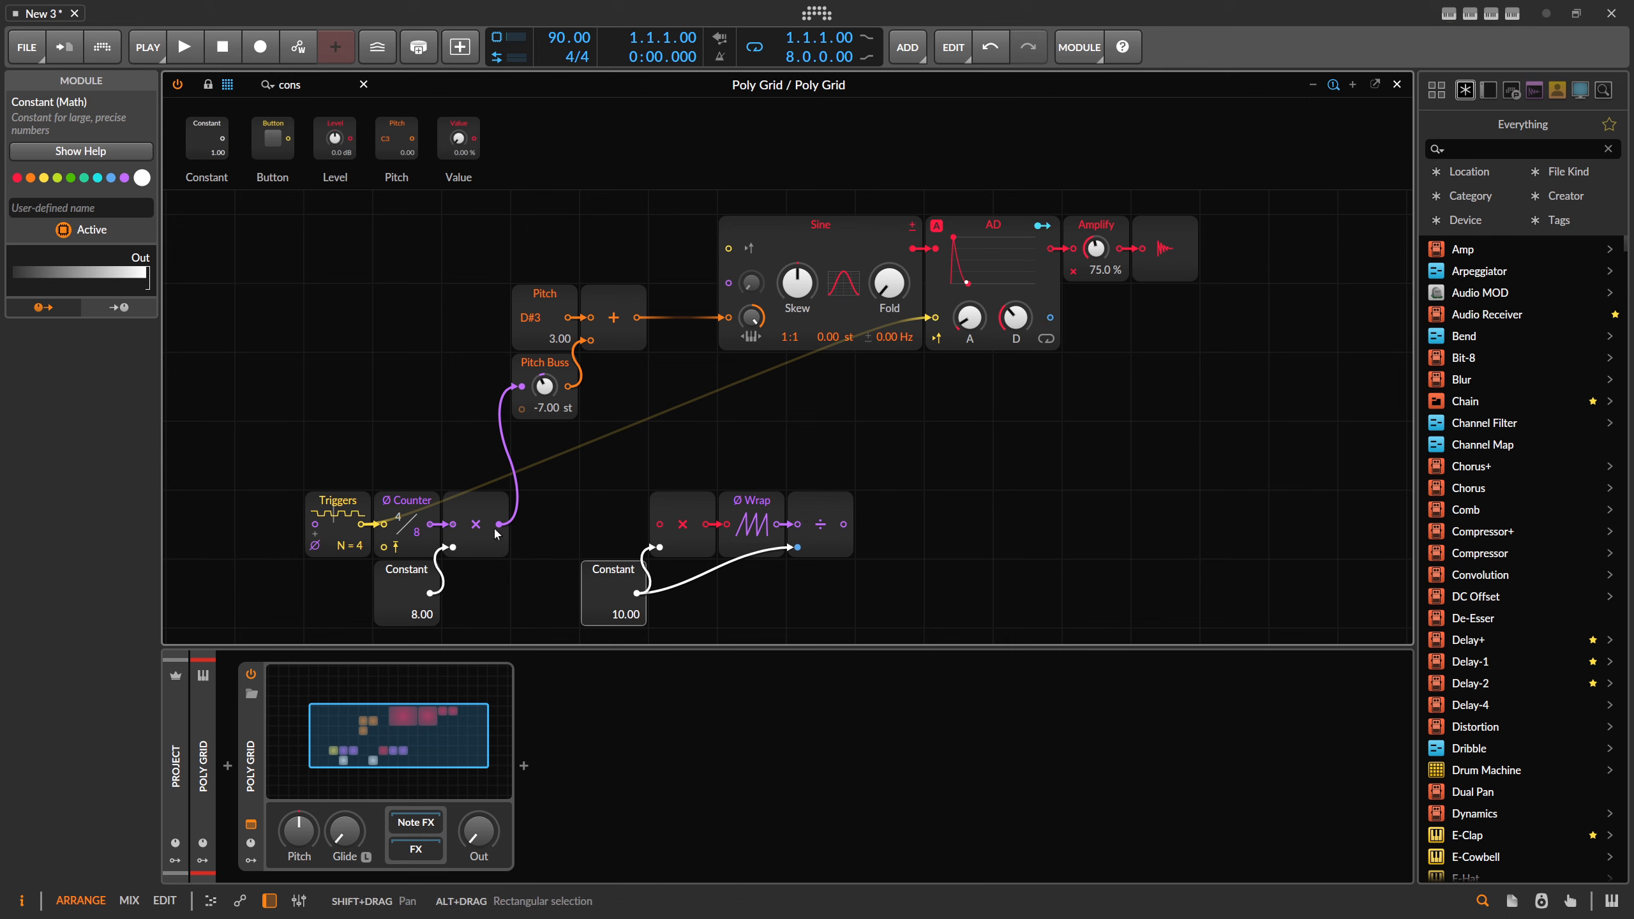
Route the Add output through the Multiply, Ø Wrap and Divide chain into Sine's pitch input, and raise the device output level
drag(636, 318, 660, 524)
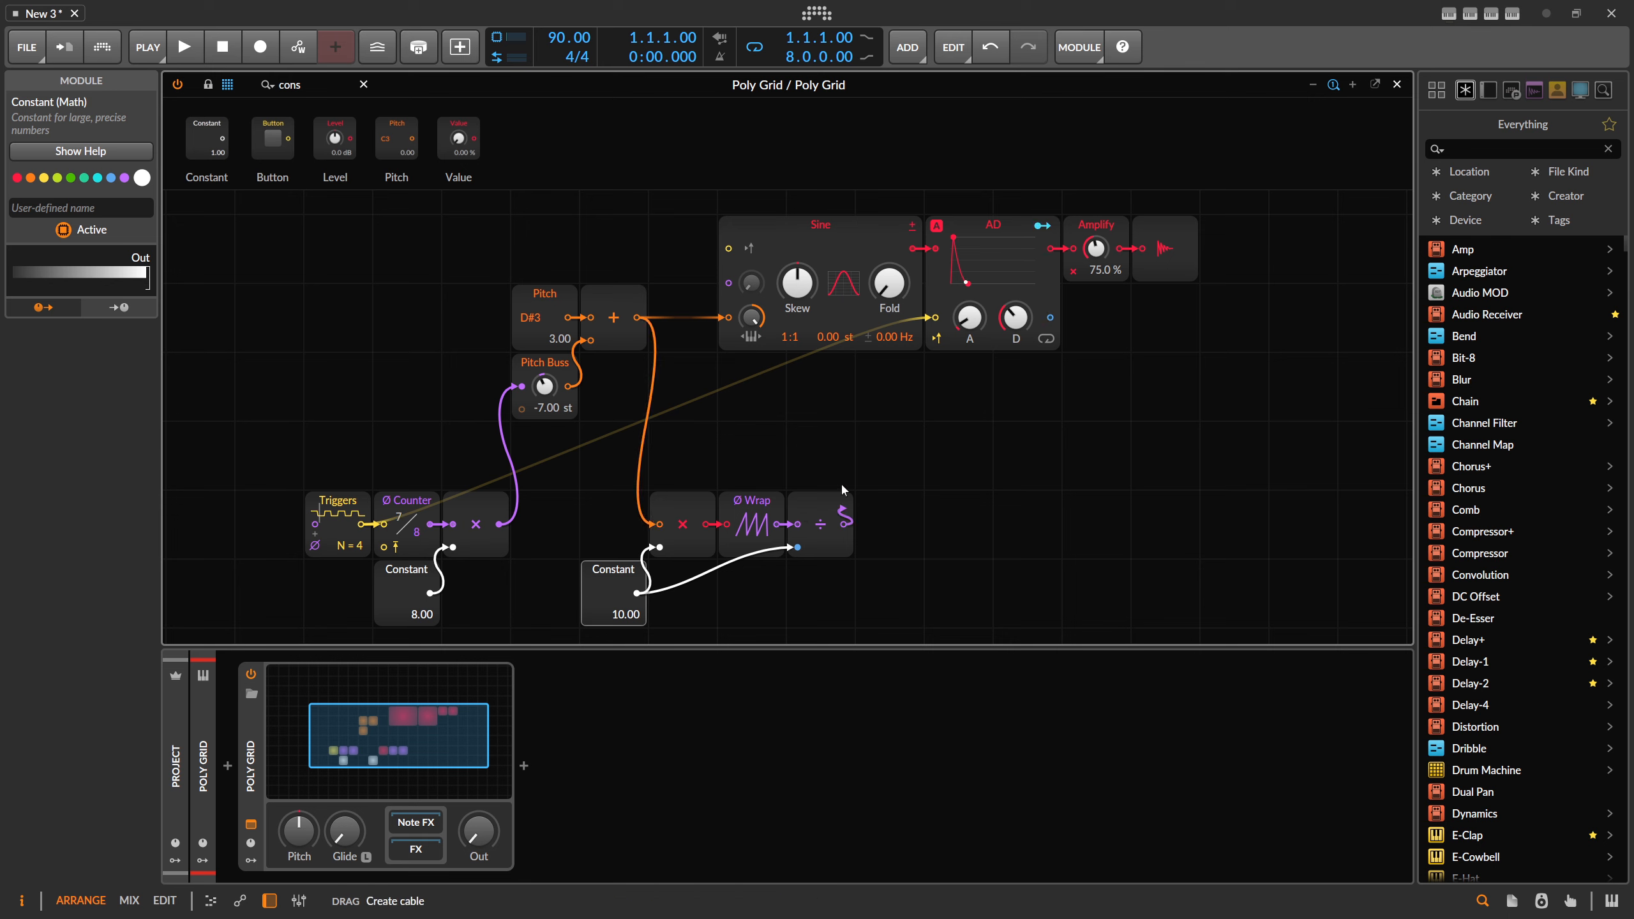
drag(843, 524, 728, 317)
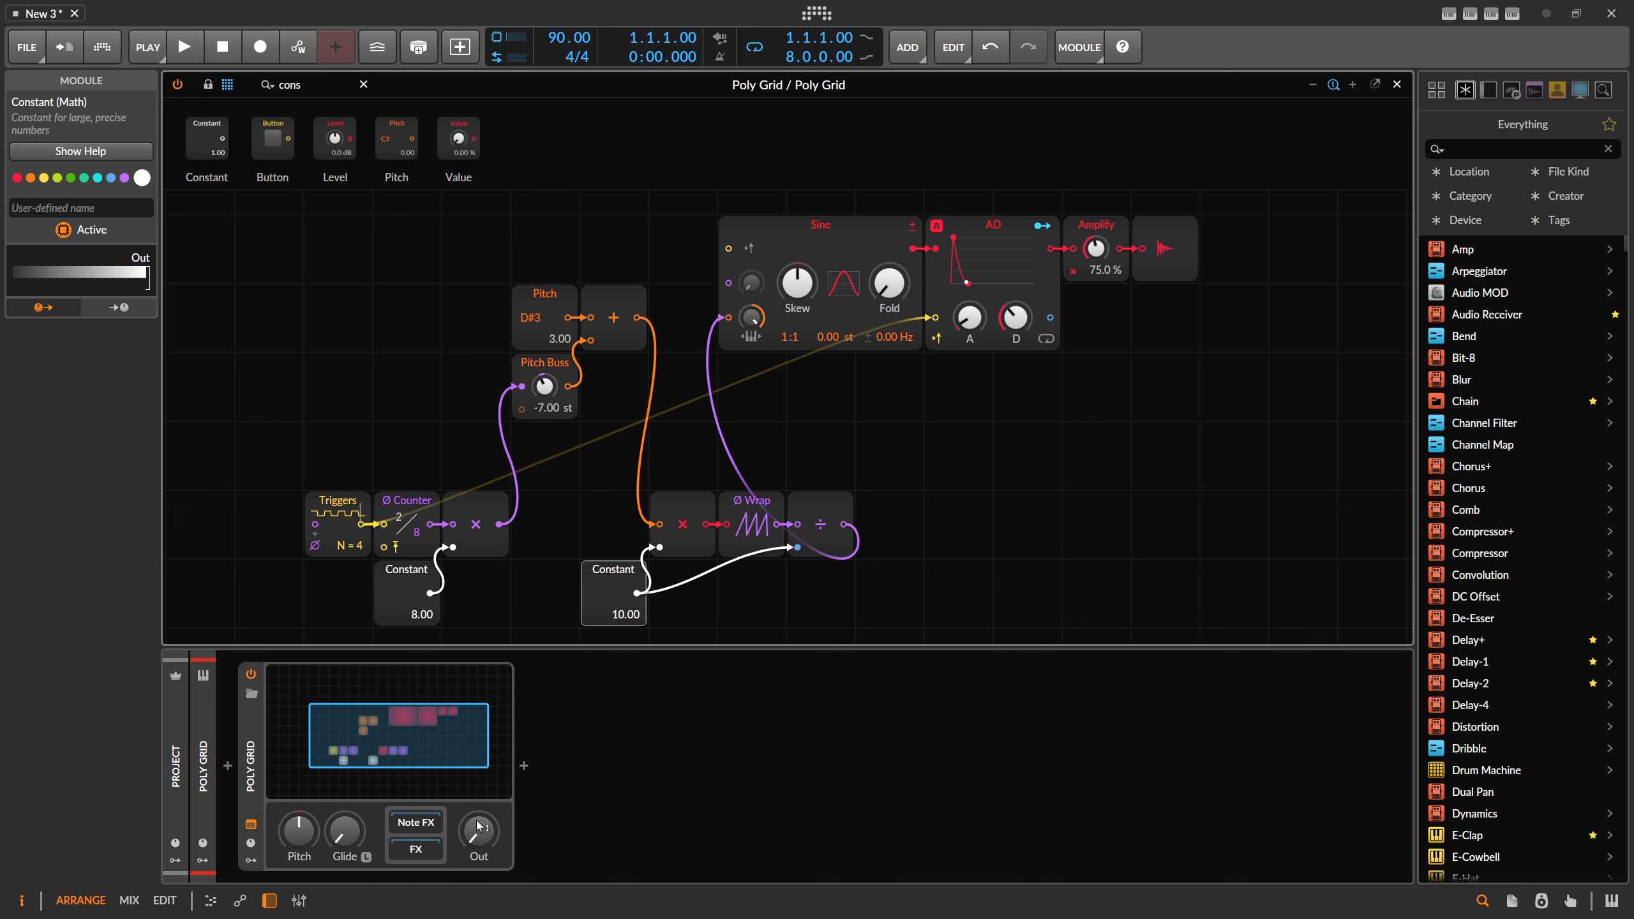
drag(479, 828, 479, 782)
Add a Value Readout module to the right of Divide, fed by the Divide output
text(read)
drag(226, 138, 992, 523)
drag(843, 524, 935, 524)
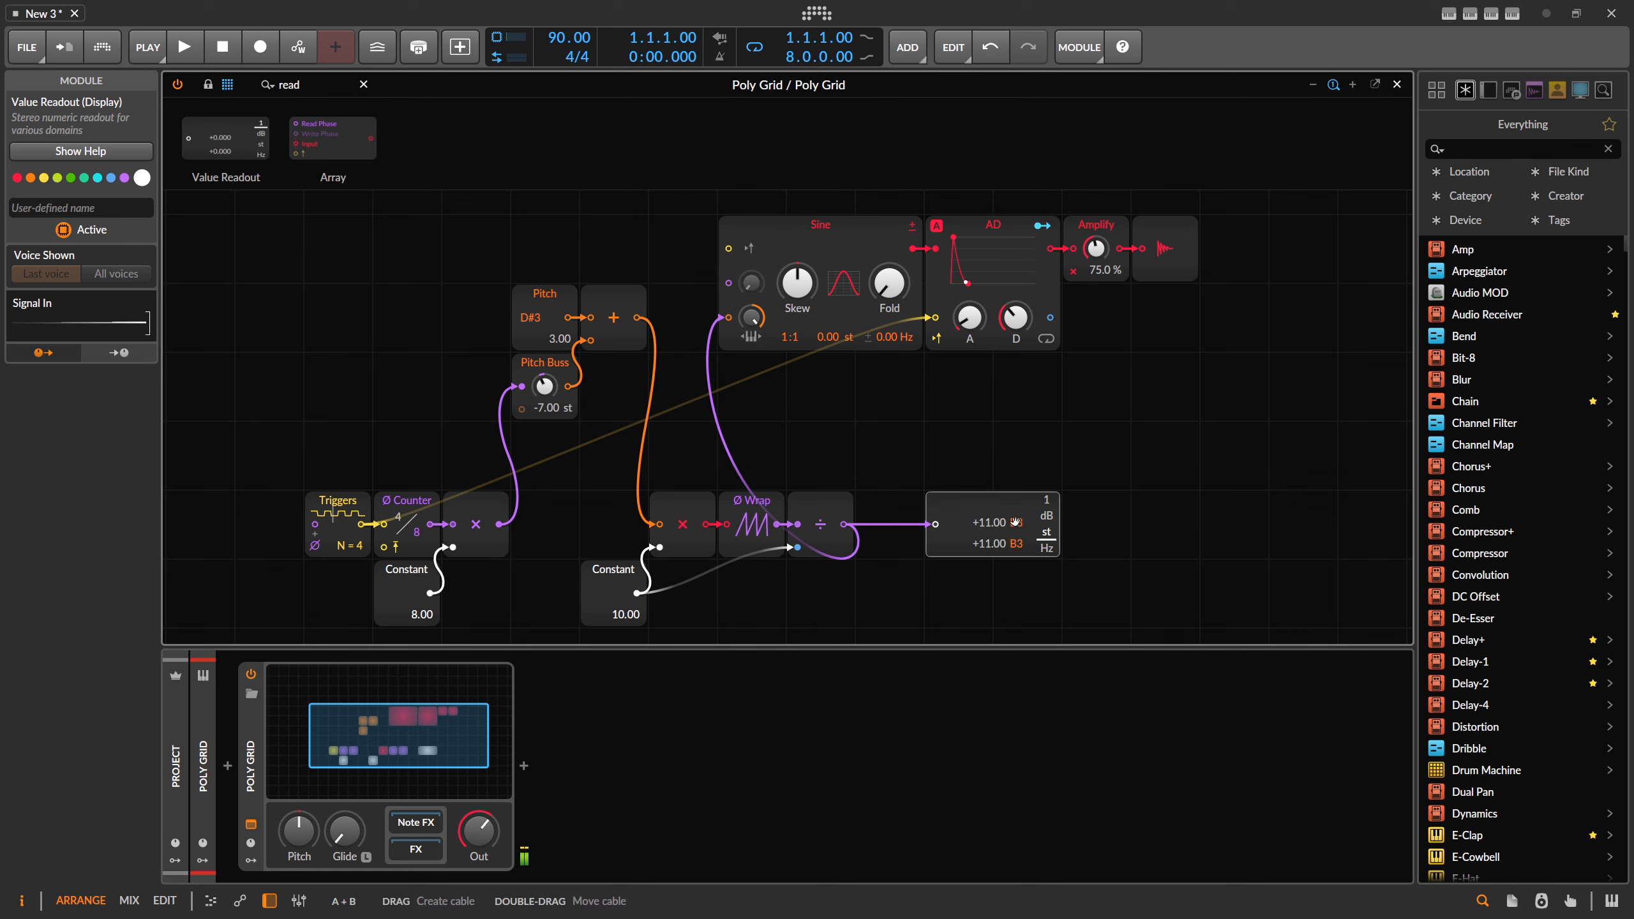
Duplicate the Value Readout, place the copy above the original and feed it from the Add output
key(ctrl+d)
drag(979, 564, 979, 427)
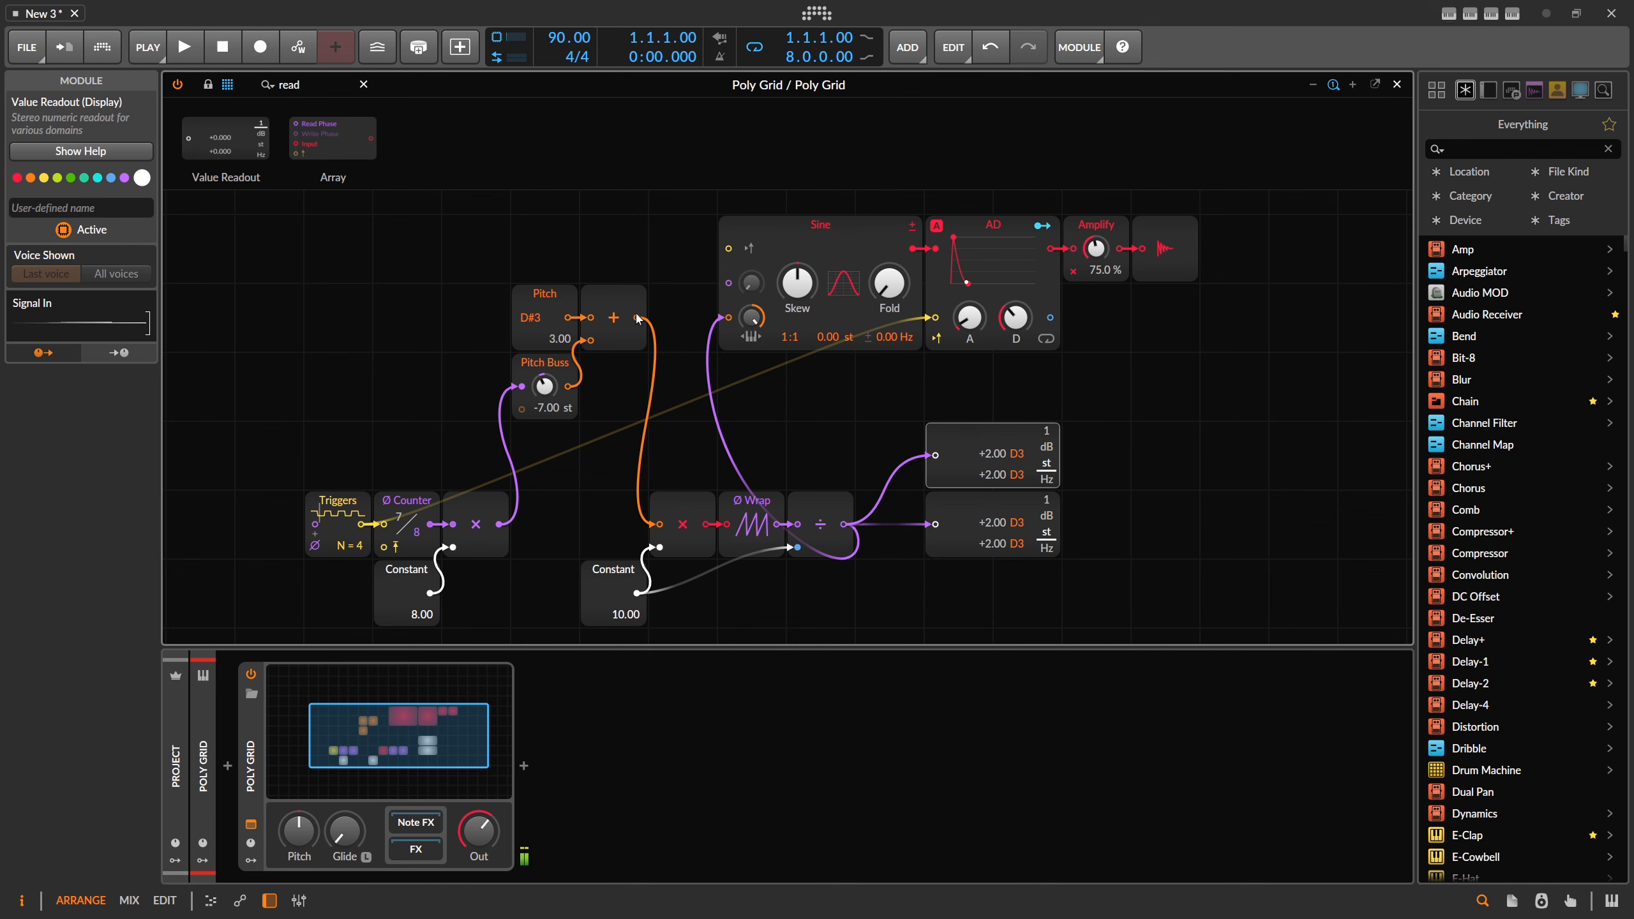
drag(637, 317, 936, 455)
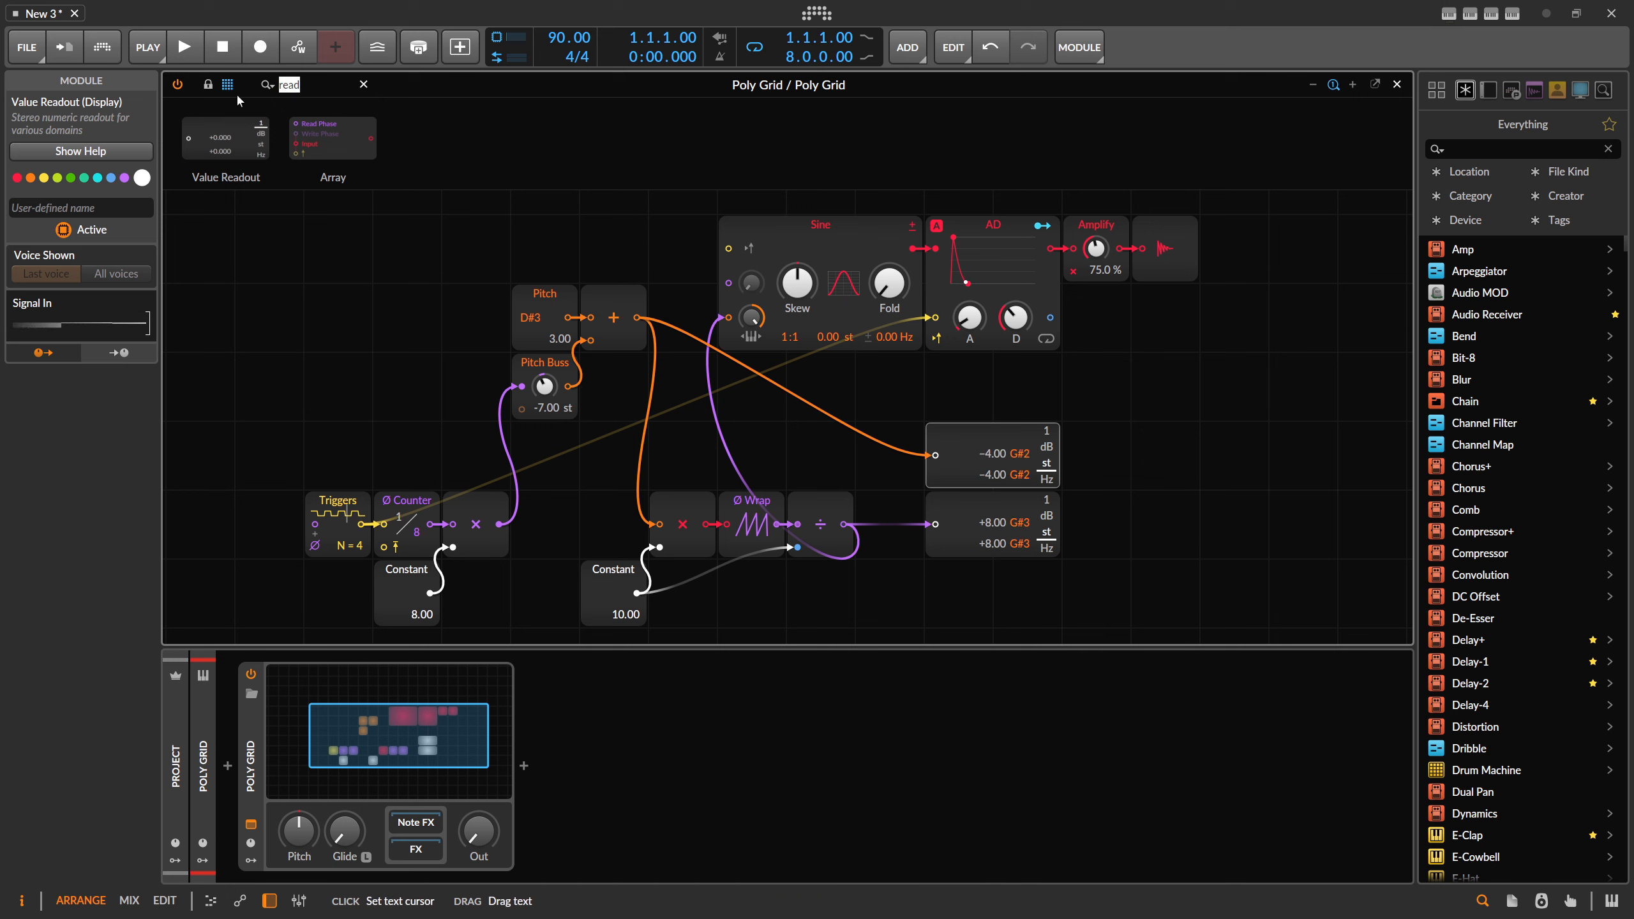
Insert an Octaver module after Divide, feeding Sine and the lower Value Readout, with its octave shift at -1
key(BackSpace)
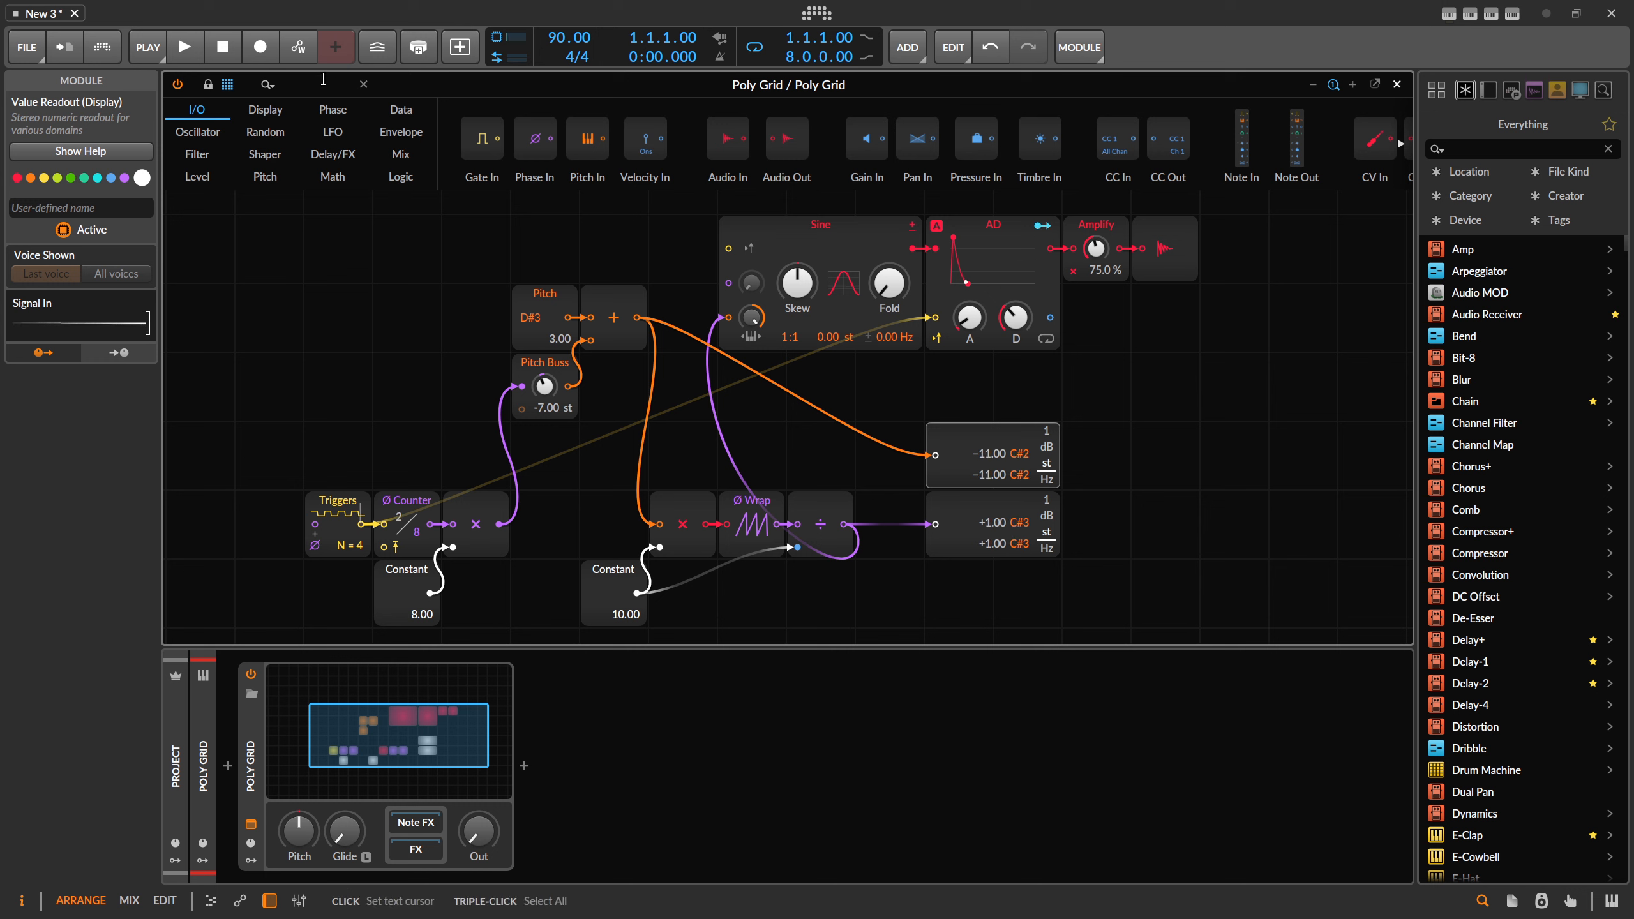
text(oc)
drag(204, 138, 891, 525)
scroll(897, 534, down, 2)
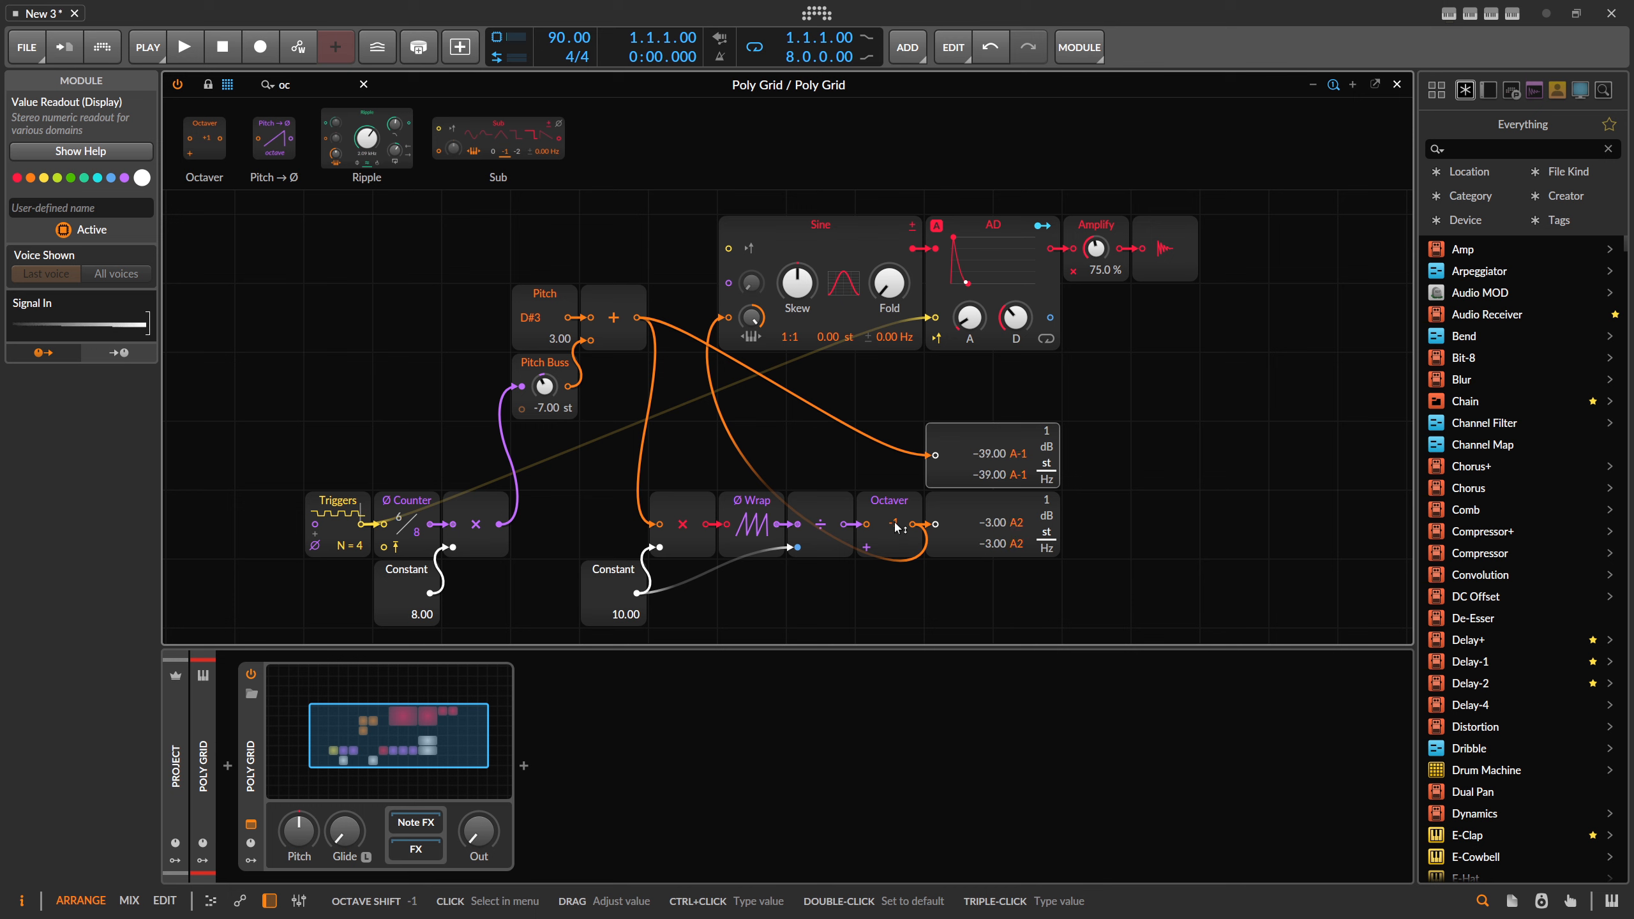
drag(895, 525, 895, 535)
key(ctrl+z)
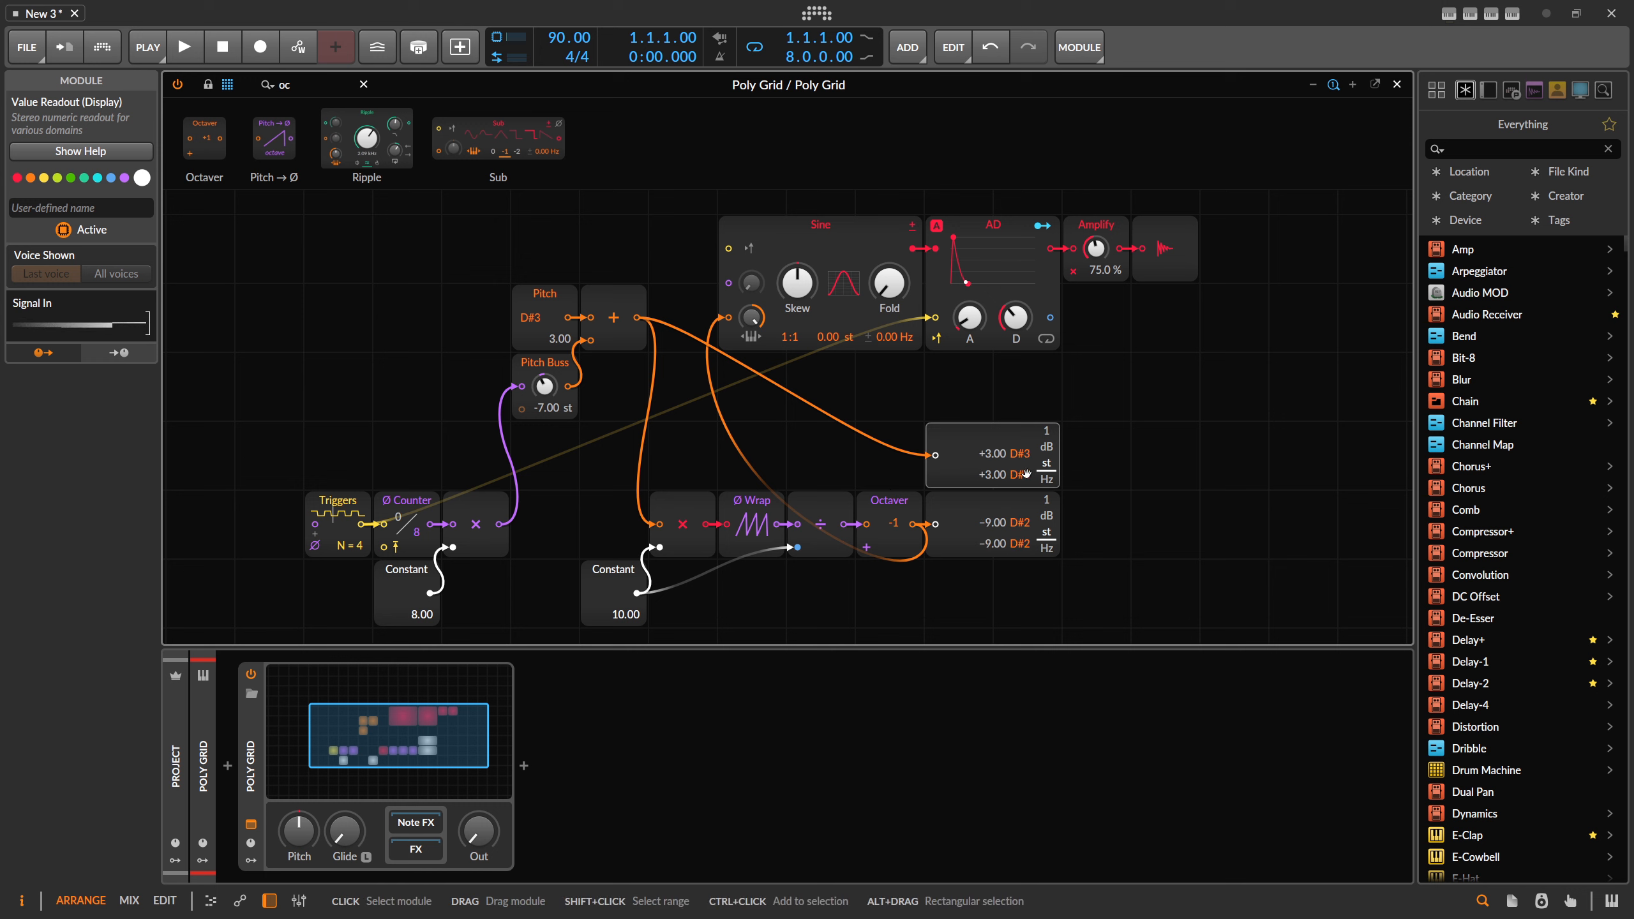
Delete both Value Readout modules from the patch
mouse_move(1014, 433)
mouse_down()
mouse_move(1012, 570)
mouse_move(995, 440)
mouse_up()
click(1010, 499)
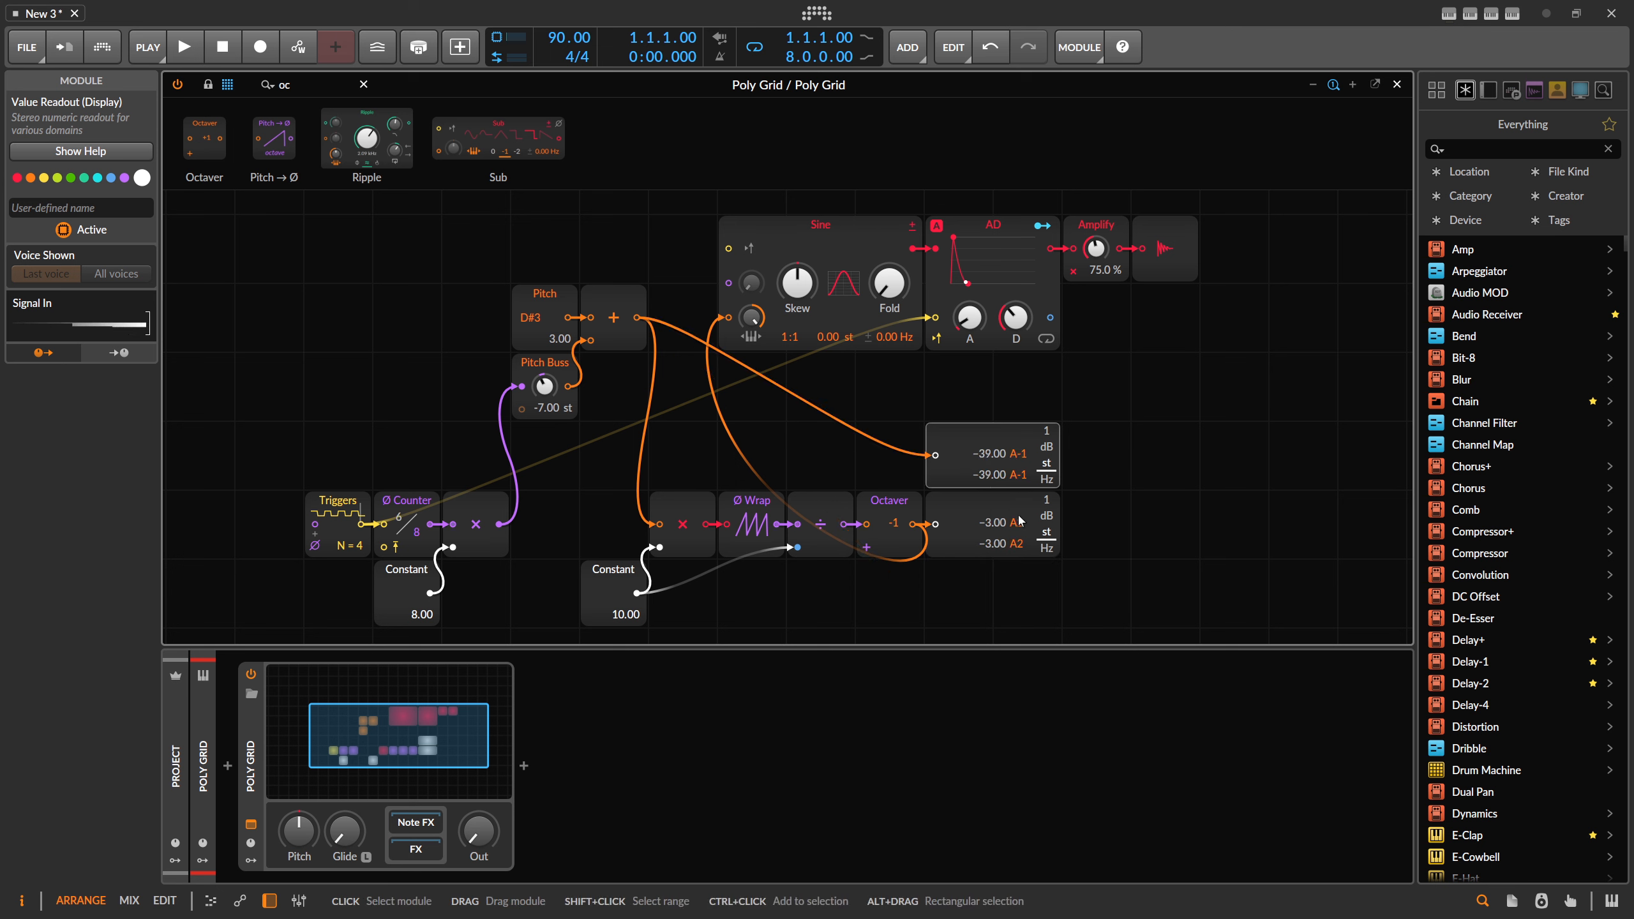
drag(1089, 557, 983, 439)
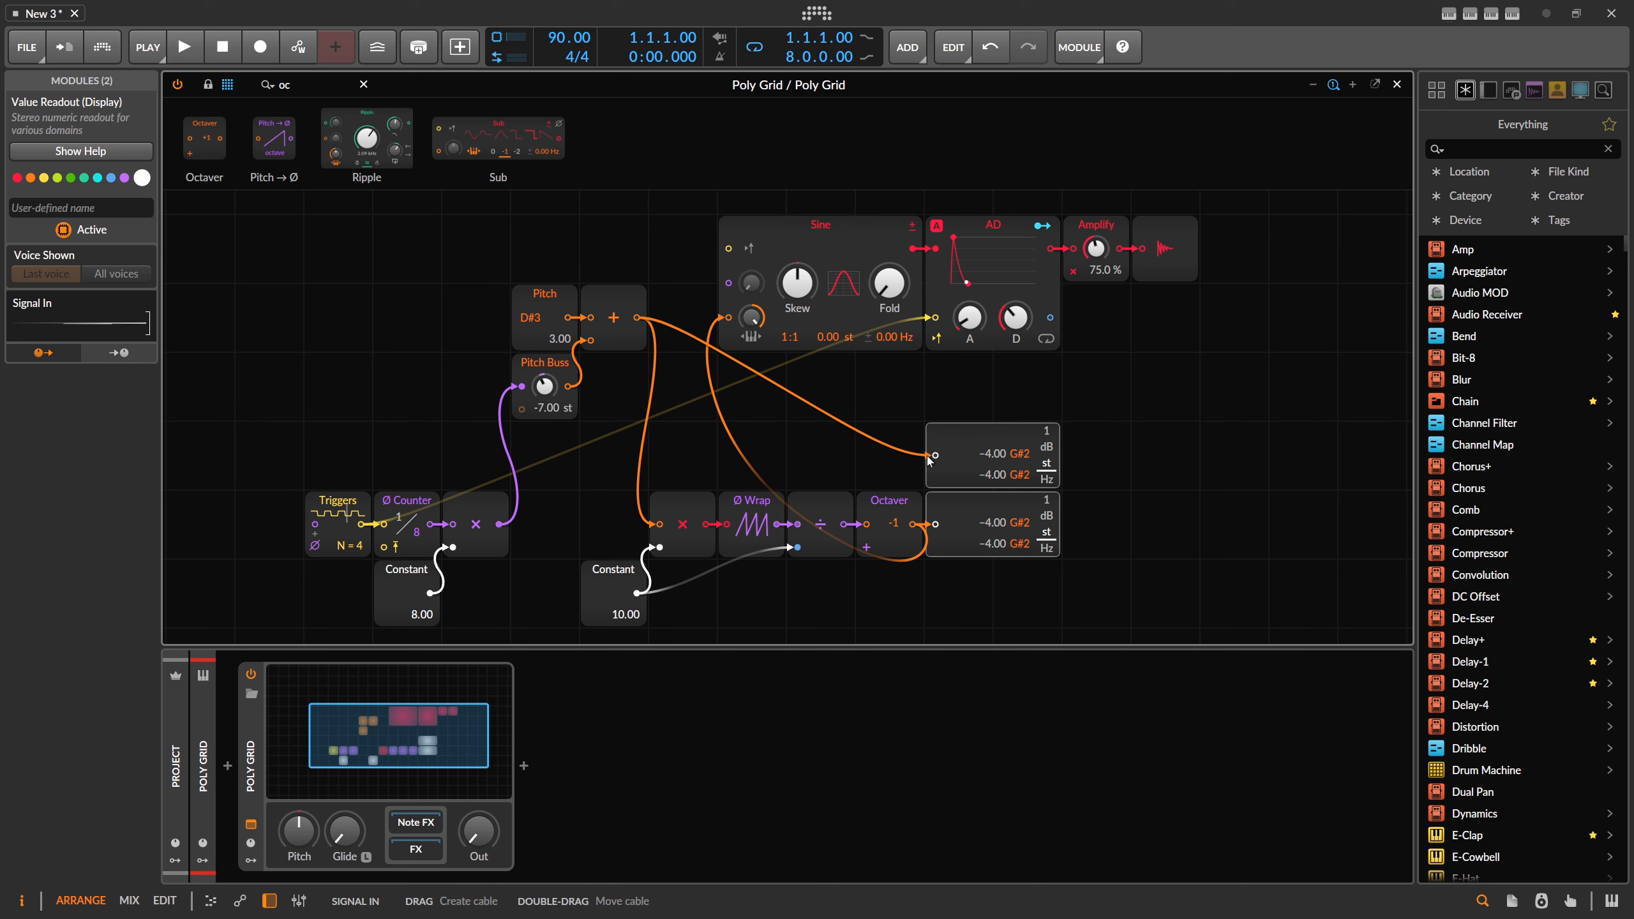
key(Delete)
Colour the Multiply, Ø Wrap, Divide and Octaver modules and the 10.00 Constant orange
drag(575, 493, 911, 615)
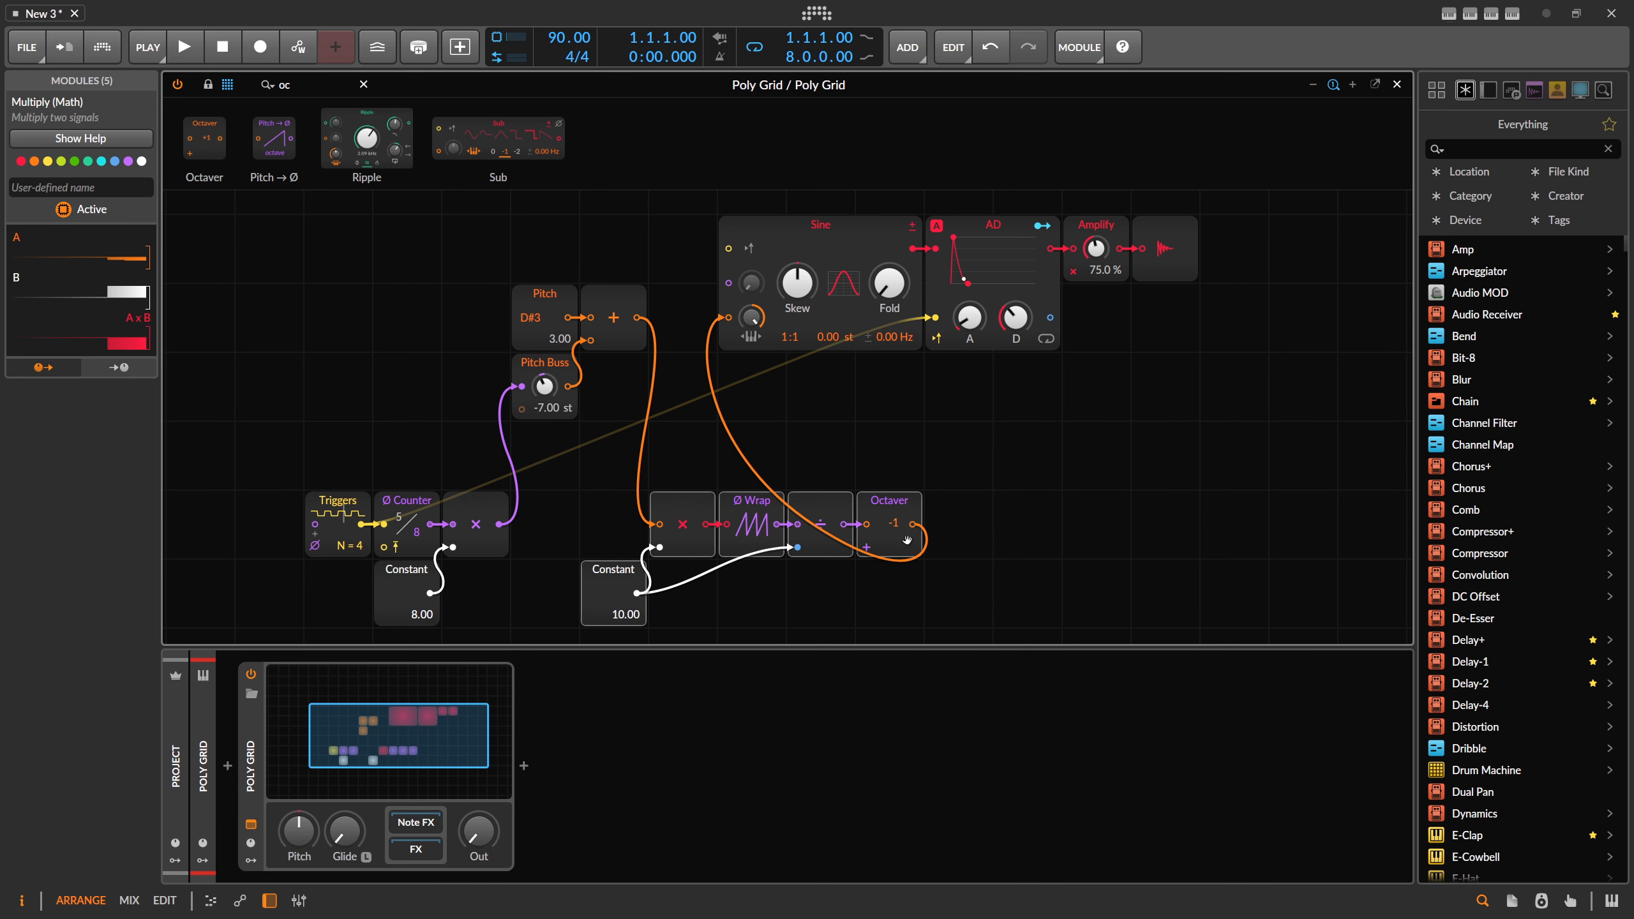
click(34, 161)
click(610, 572)
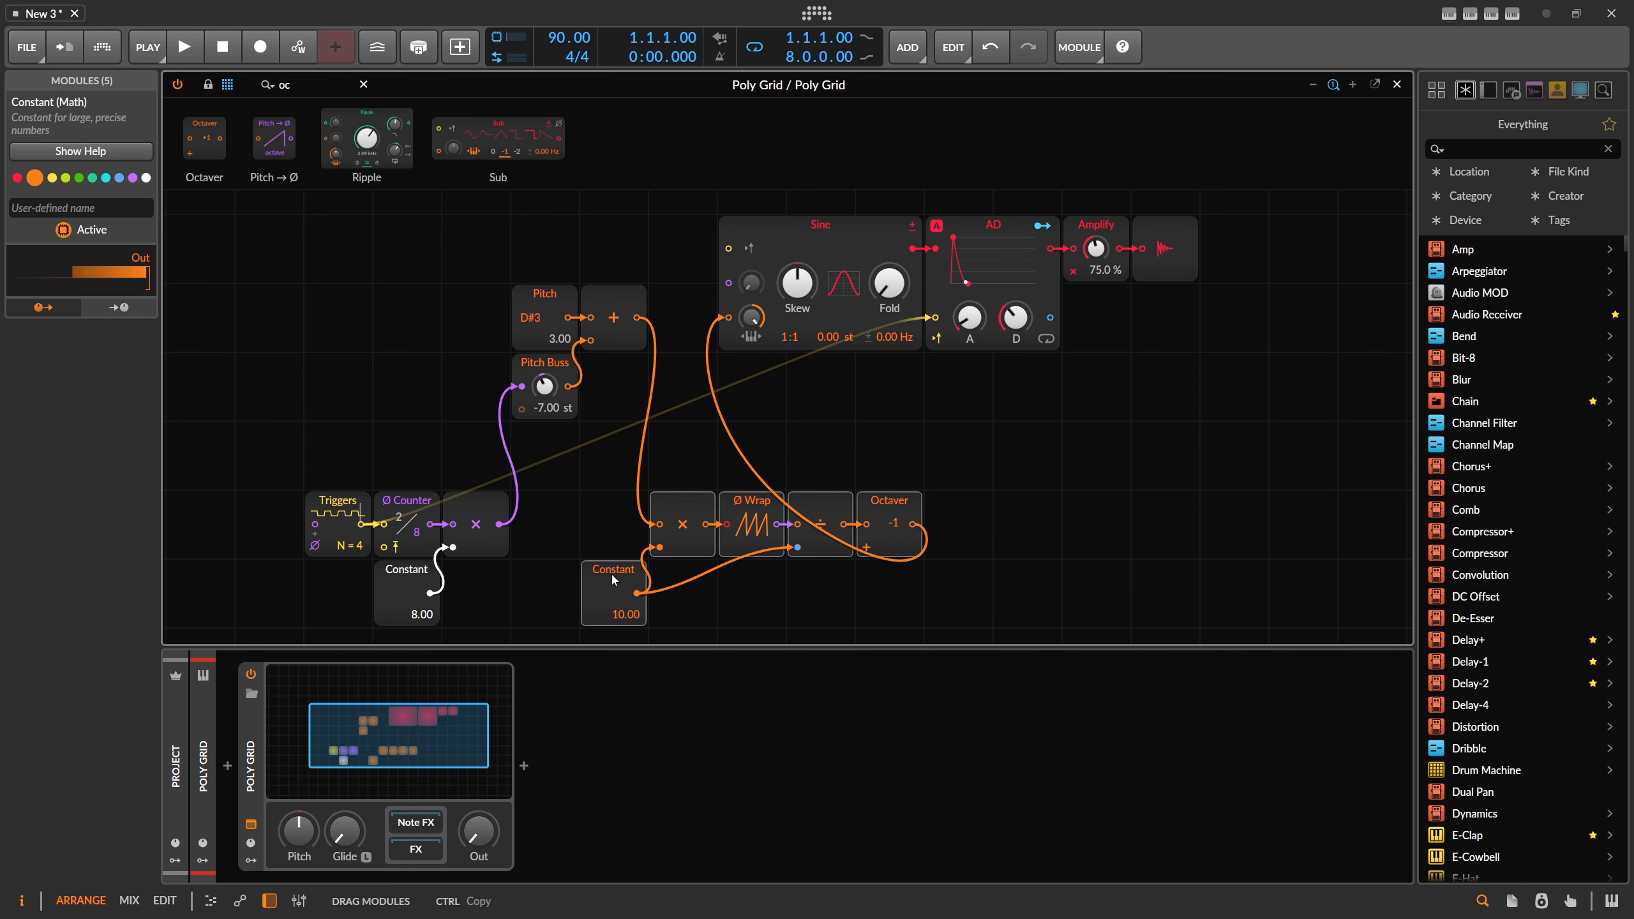
click(689, 572)
drag(618, 583, 618, 514)
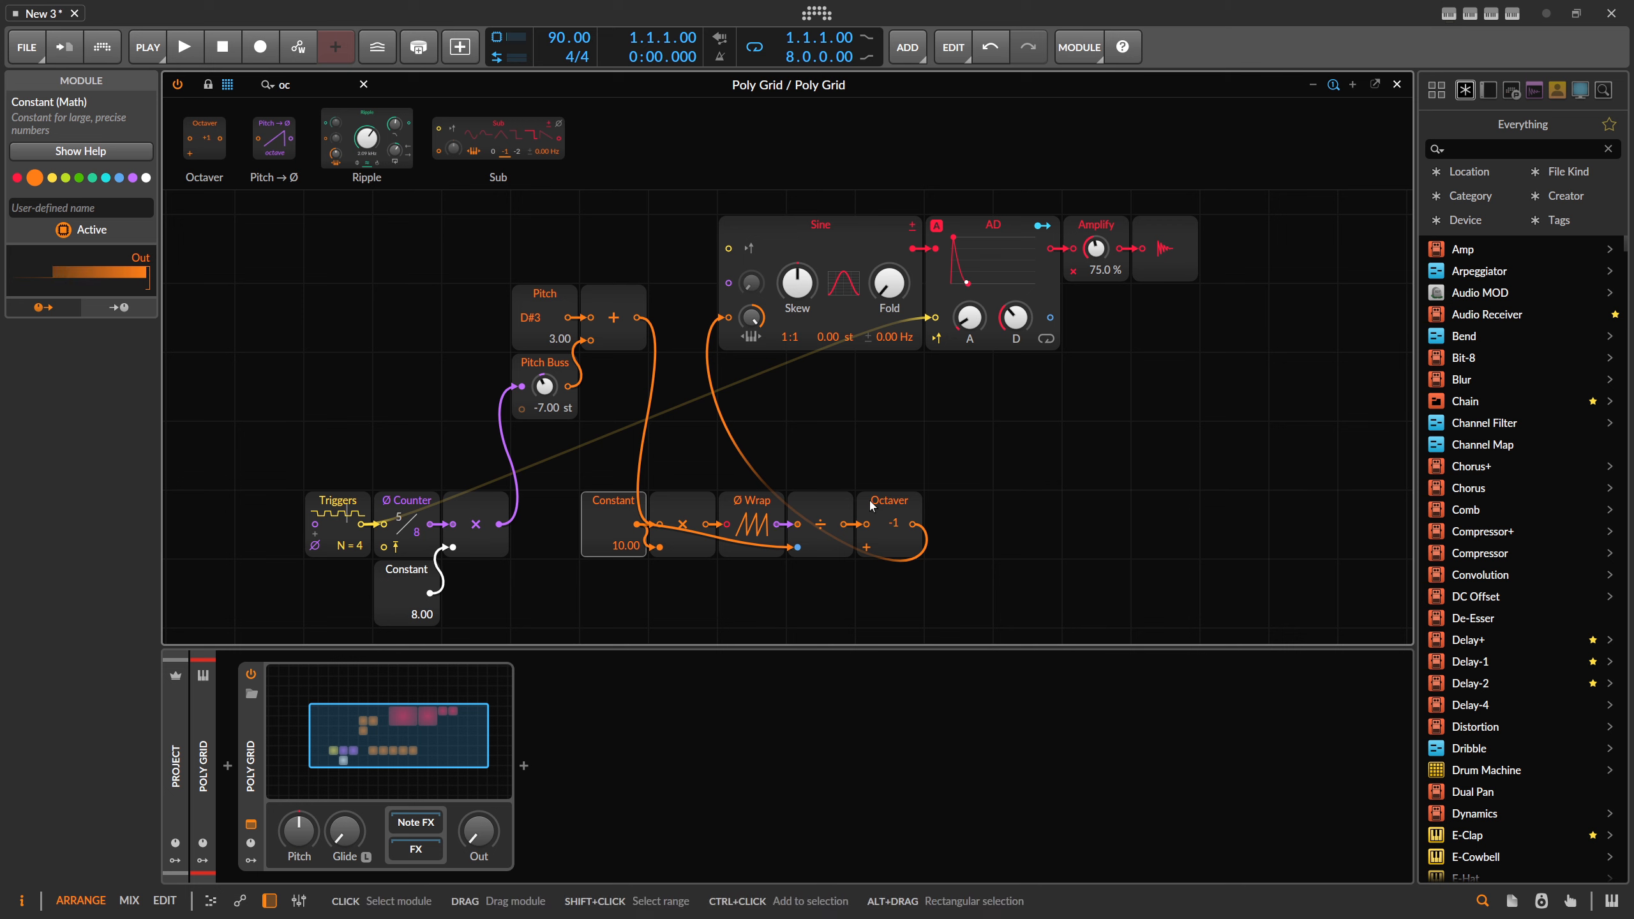
drag(618, 514, 618, 582)
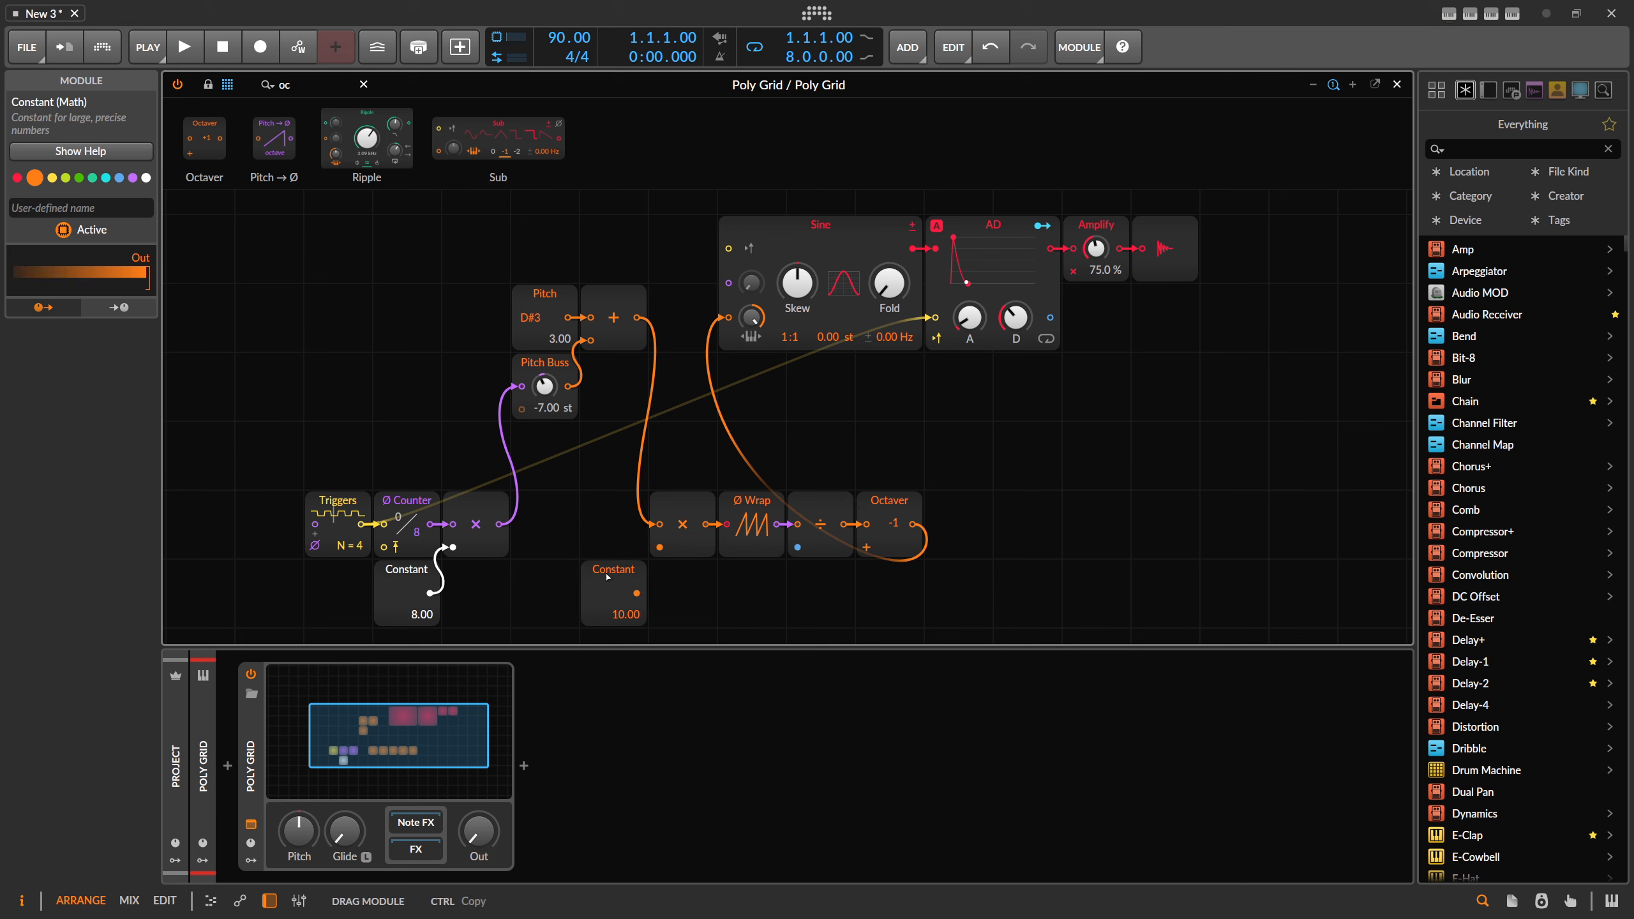
Insert a Pitch Quantize module after Add, making room for it, and route its output into the folding chain's Multiply input
click(262, 88)
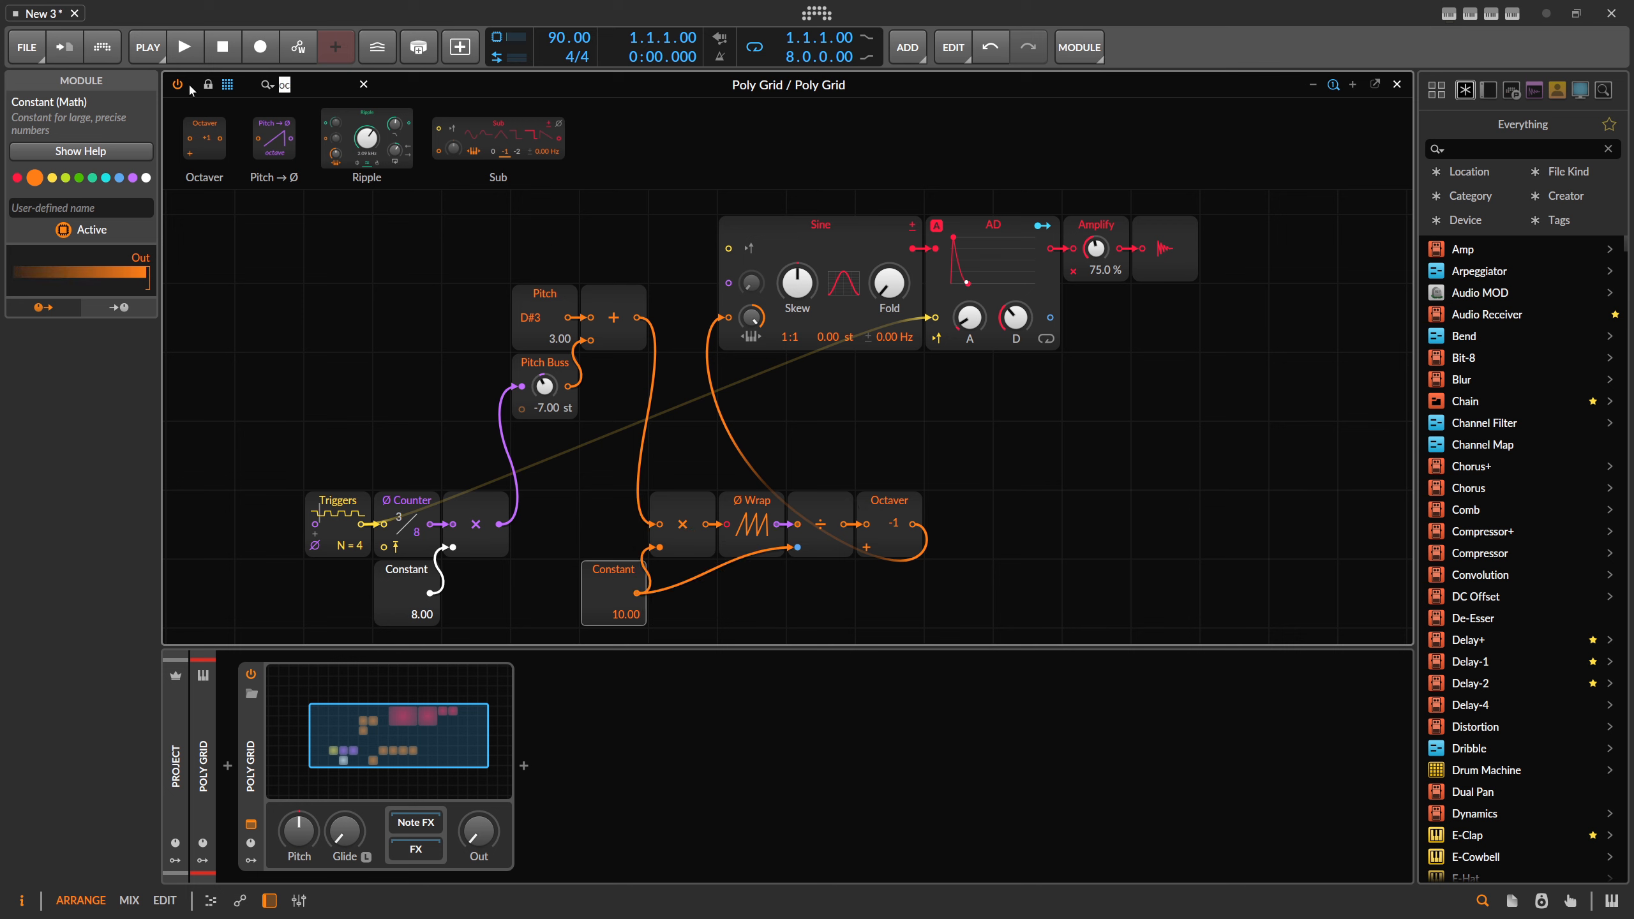
text(quan)
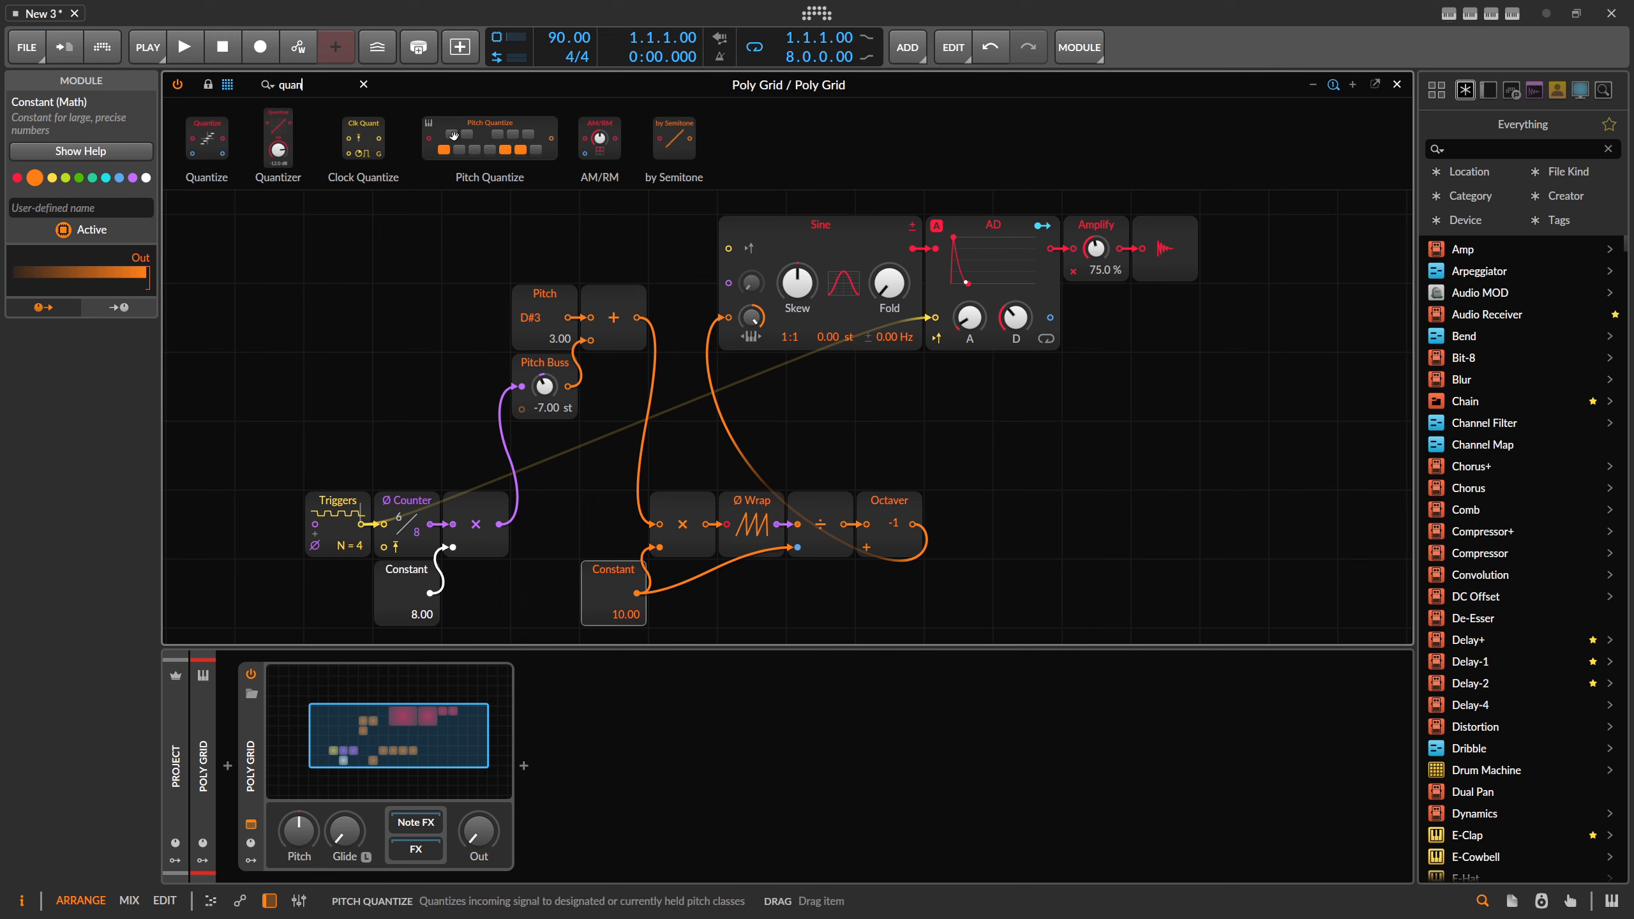
drag(451, 219, 479, 351)
drag(490, 139, 562, 256)
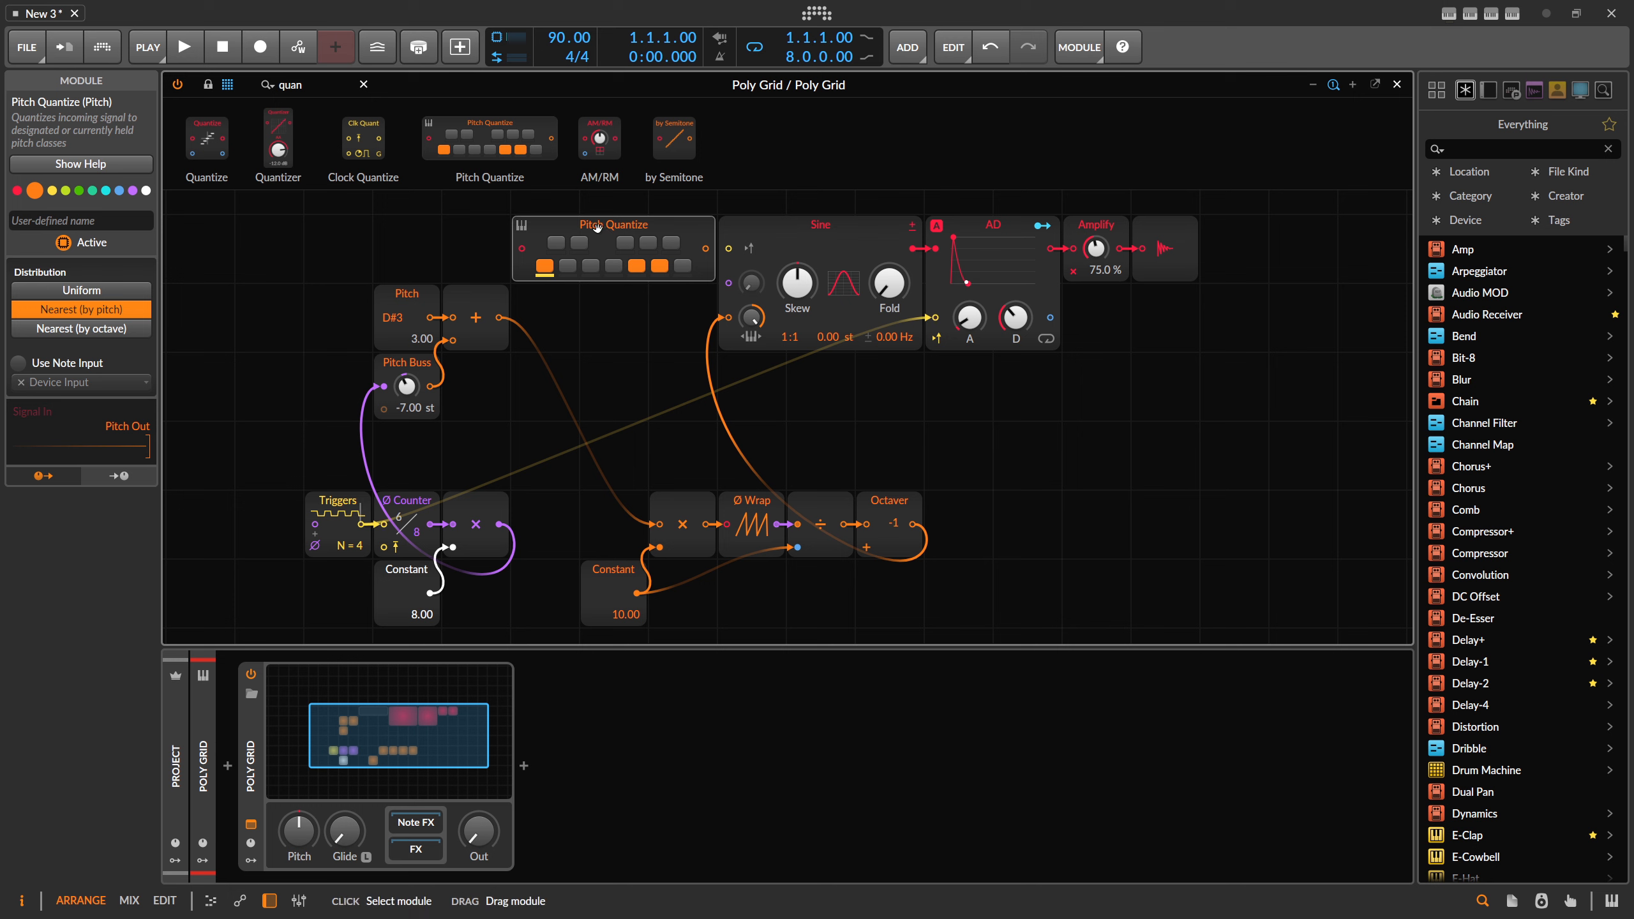
click(600, 297)
scroll(600, 296, up, 3)
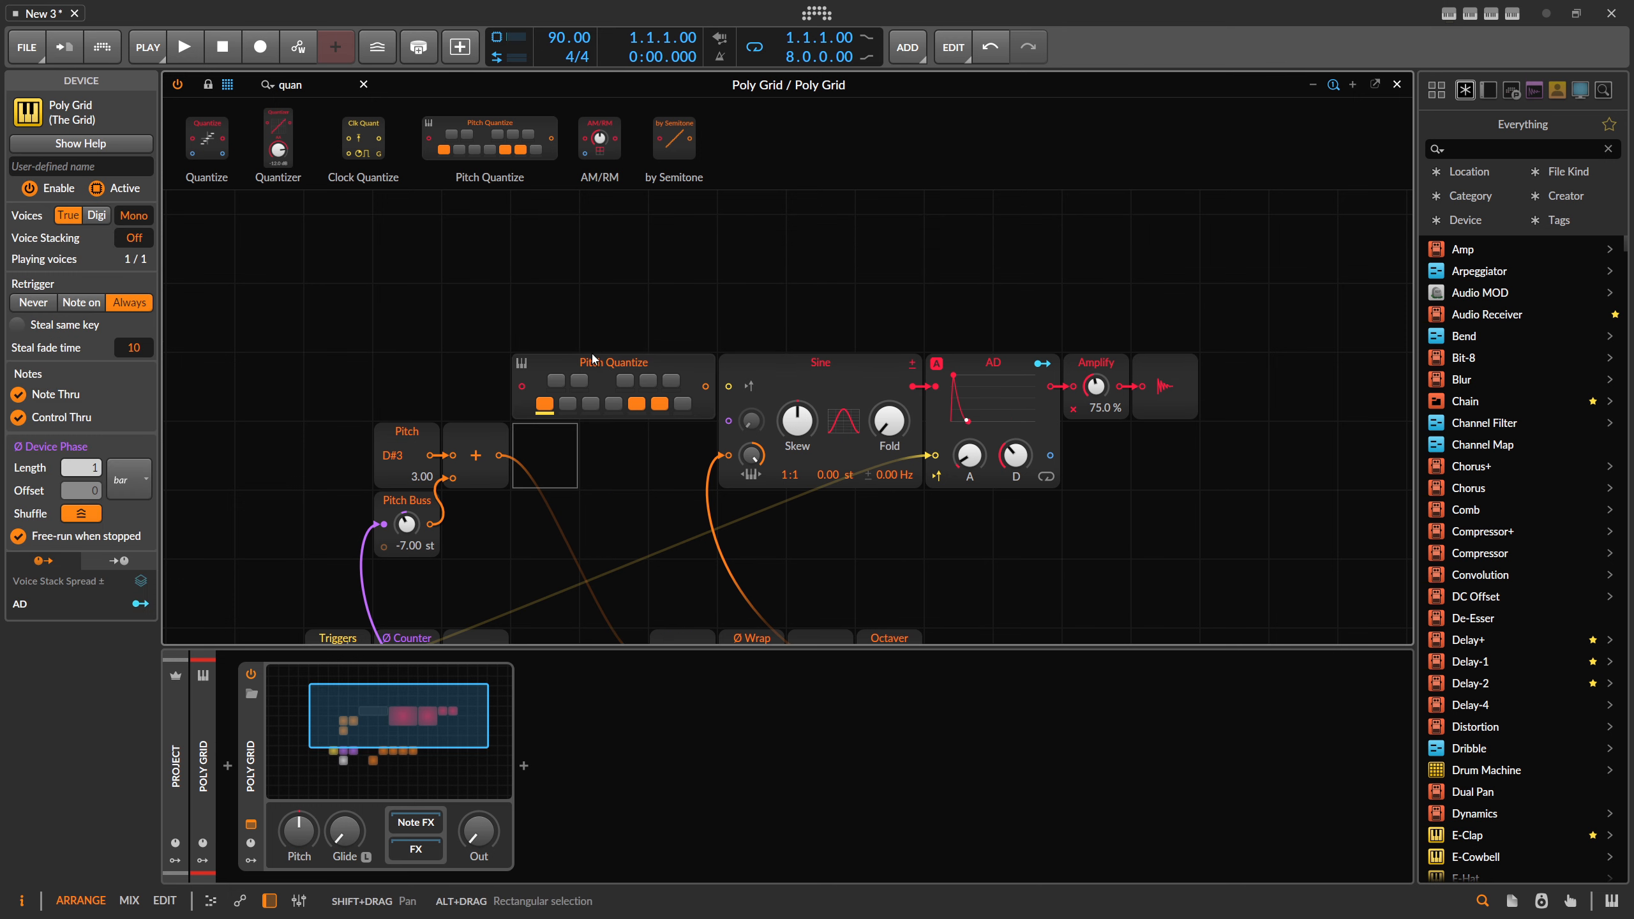
drag(593, 359, 592, 428)
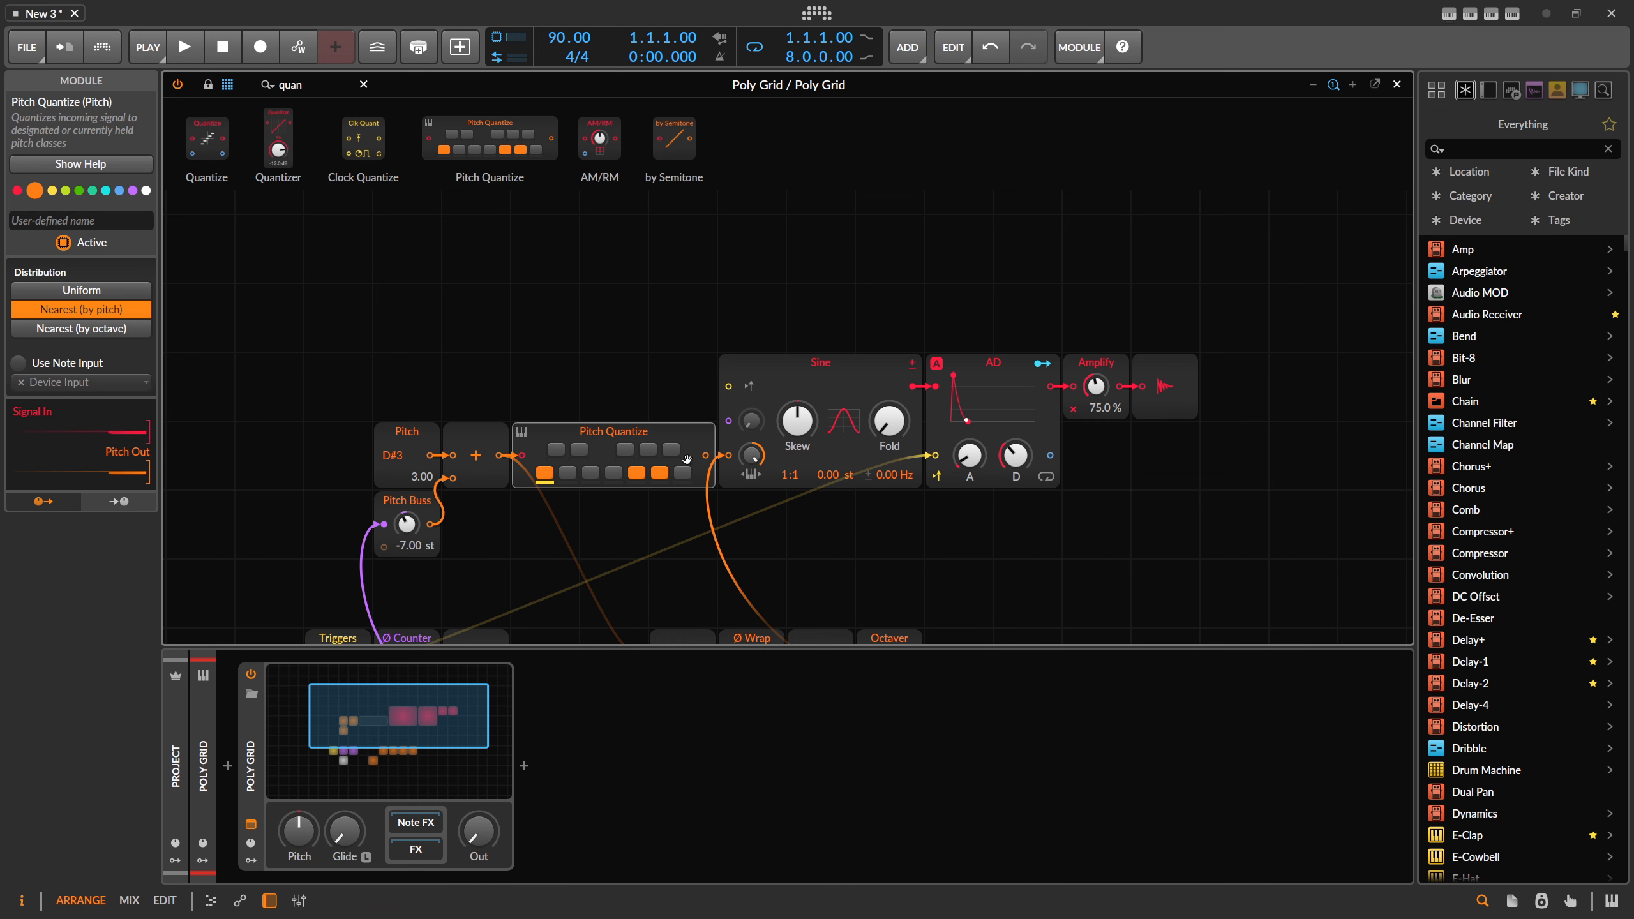
scroll(687, 458, down, 2)
drag(706, 386, 659, 591)
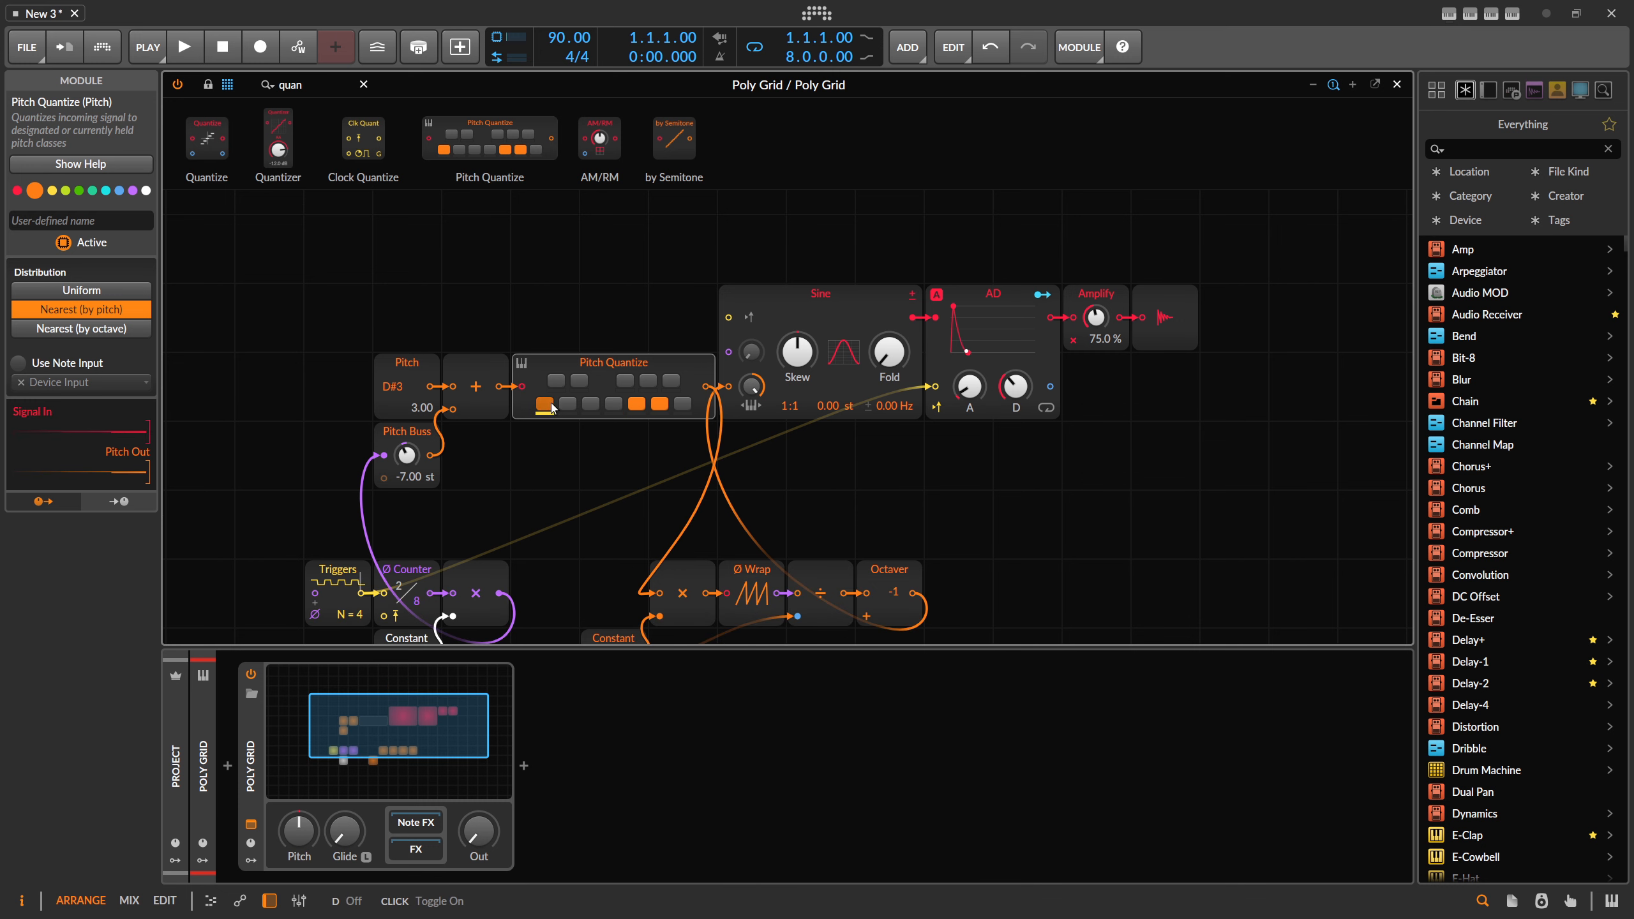
Set the Pitch Quantize notes to C#, D#, F, F#, G# and A#, switching all other notes off
click(551, 407)
click(558, 382)
click(581, 382)
click(625, 382)
click(649, 382)
click(671, 382)
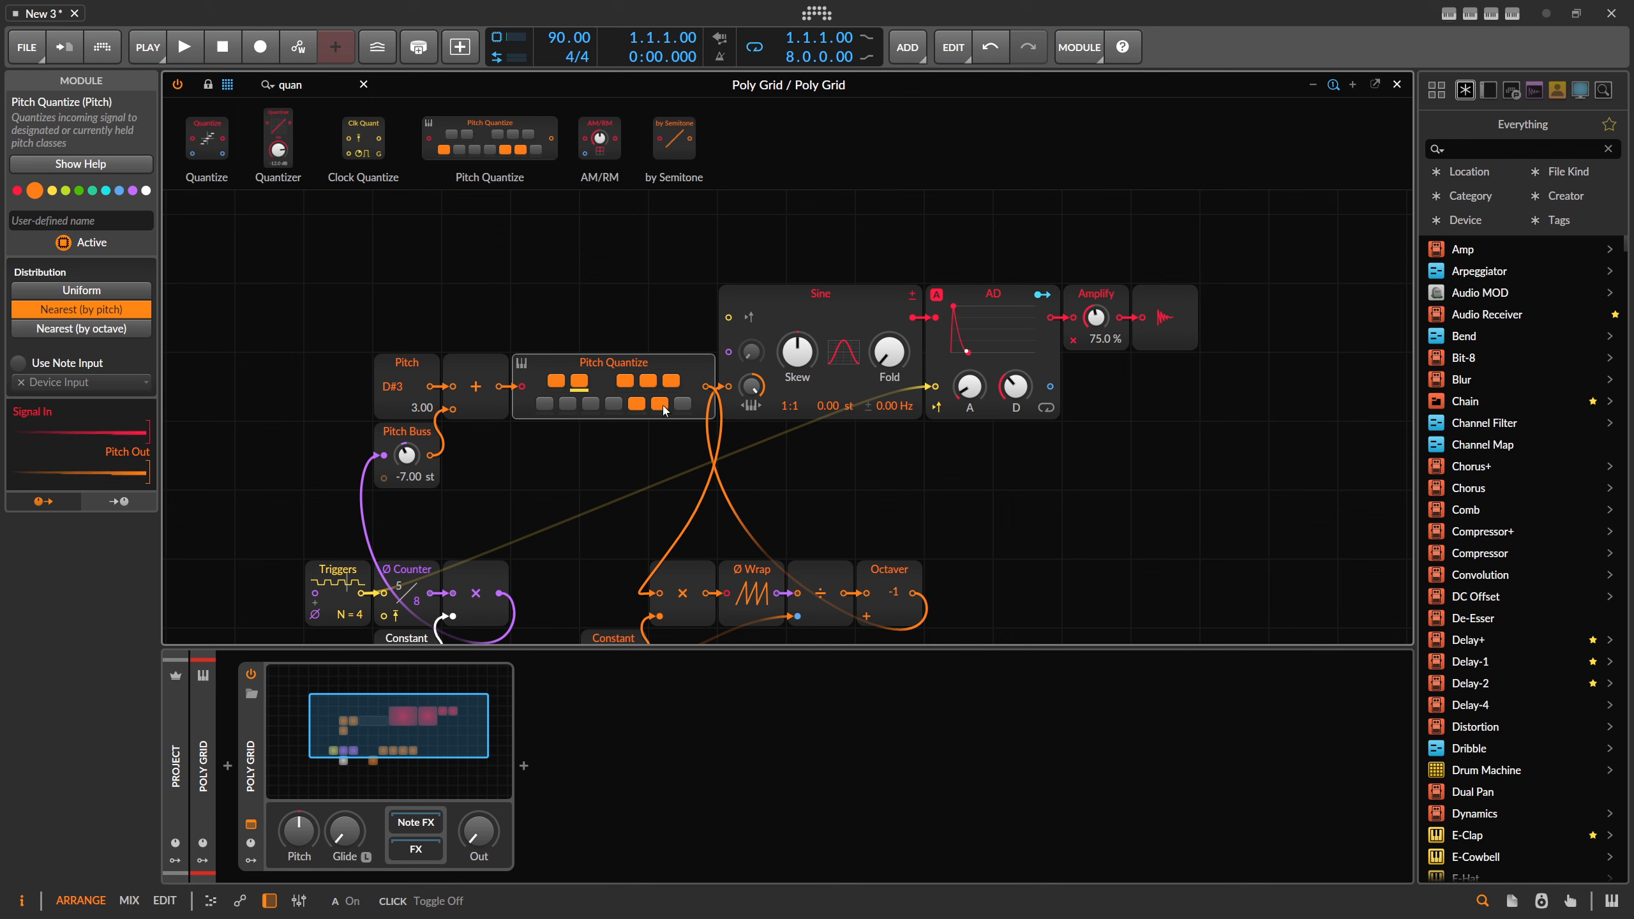
click(662, 407)
click(637, 405)
click(681, 405)
click(616, 404)
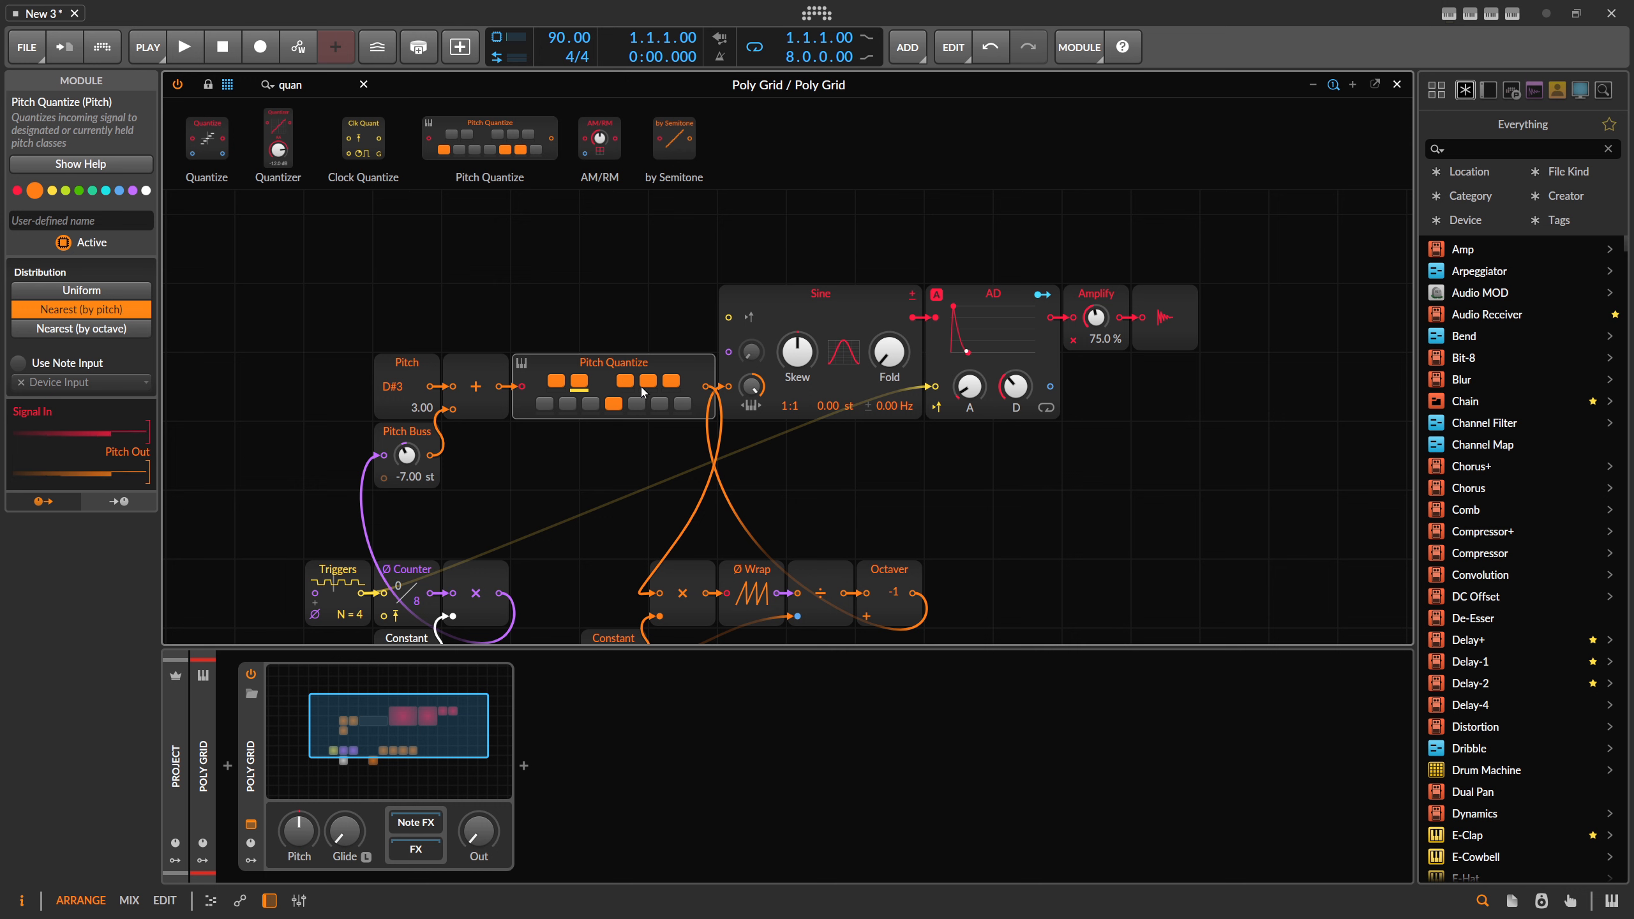
Raise the device output level and move the Triggers module away from Ø Counter into open space
scroll(646, 370, down, 2)
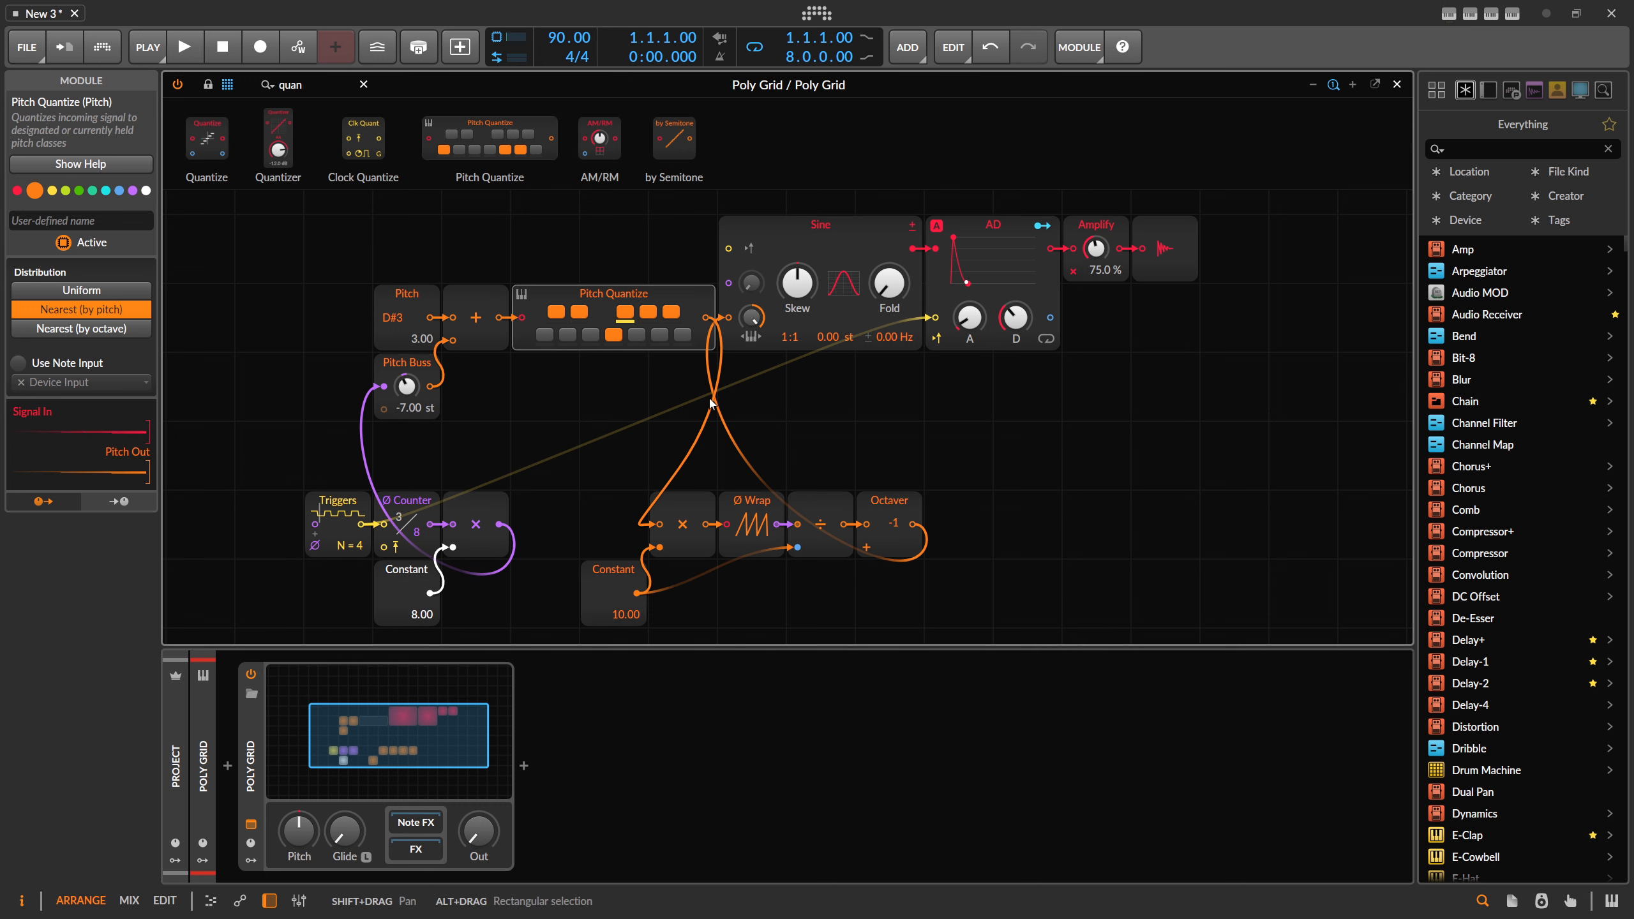
drag(522, 582, 319, 506)
scroll(629, 412, down, 1)
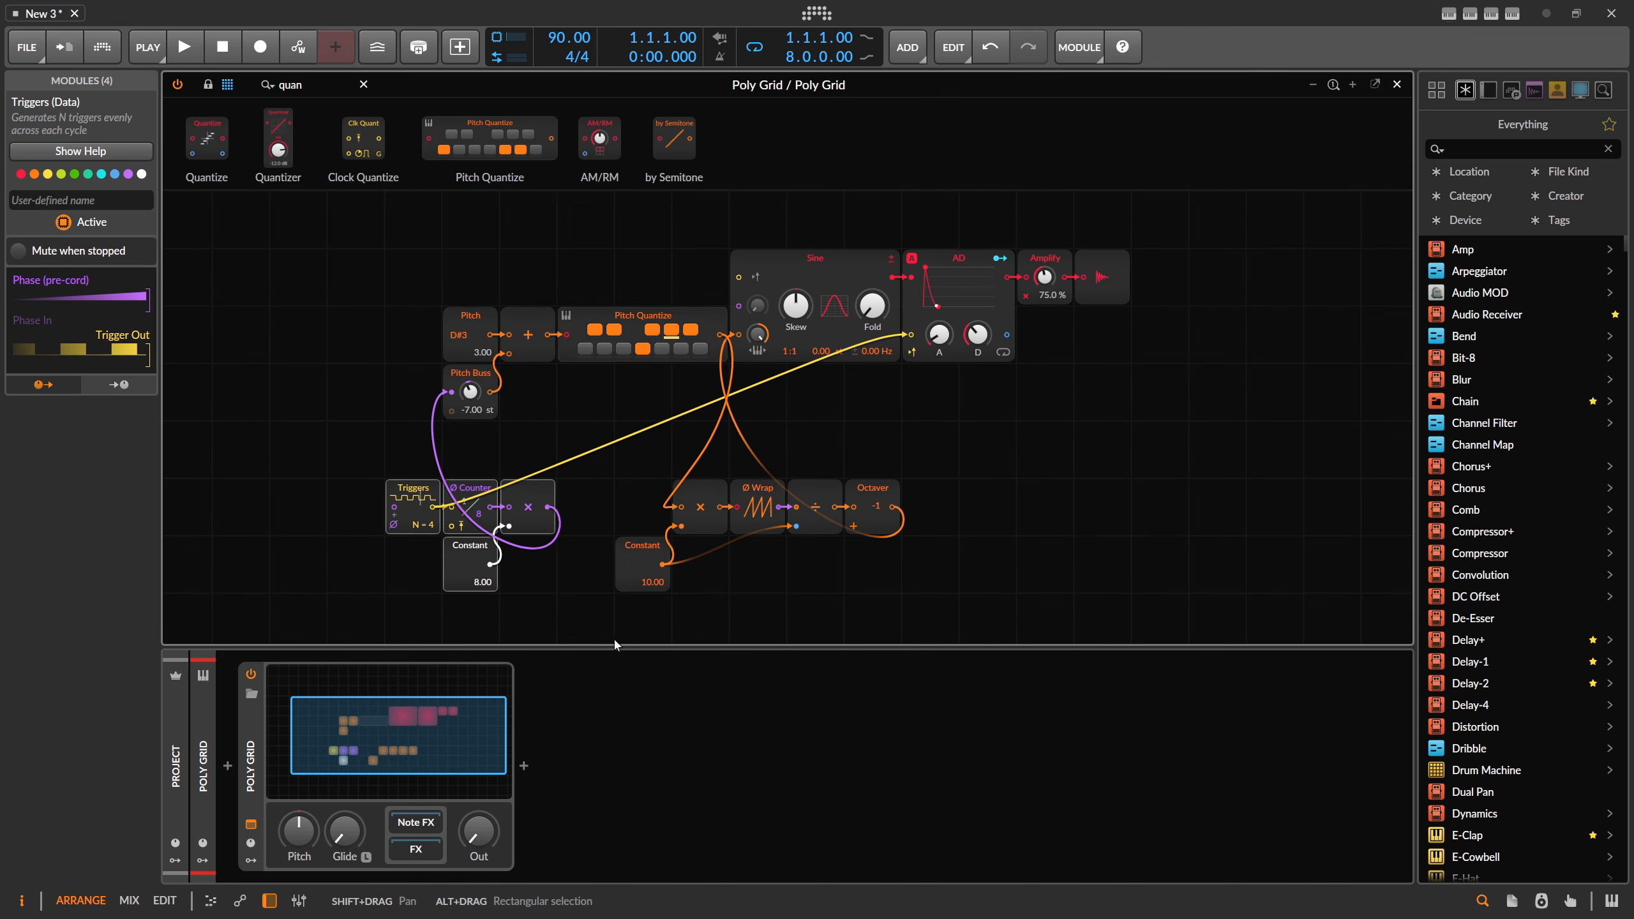
drag(479, 832, 479, 795)
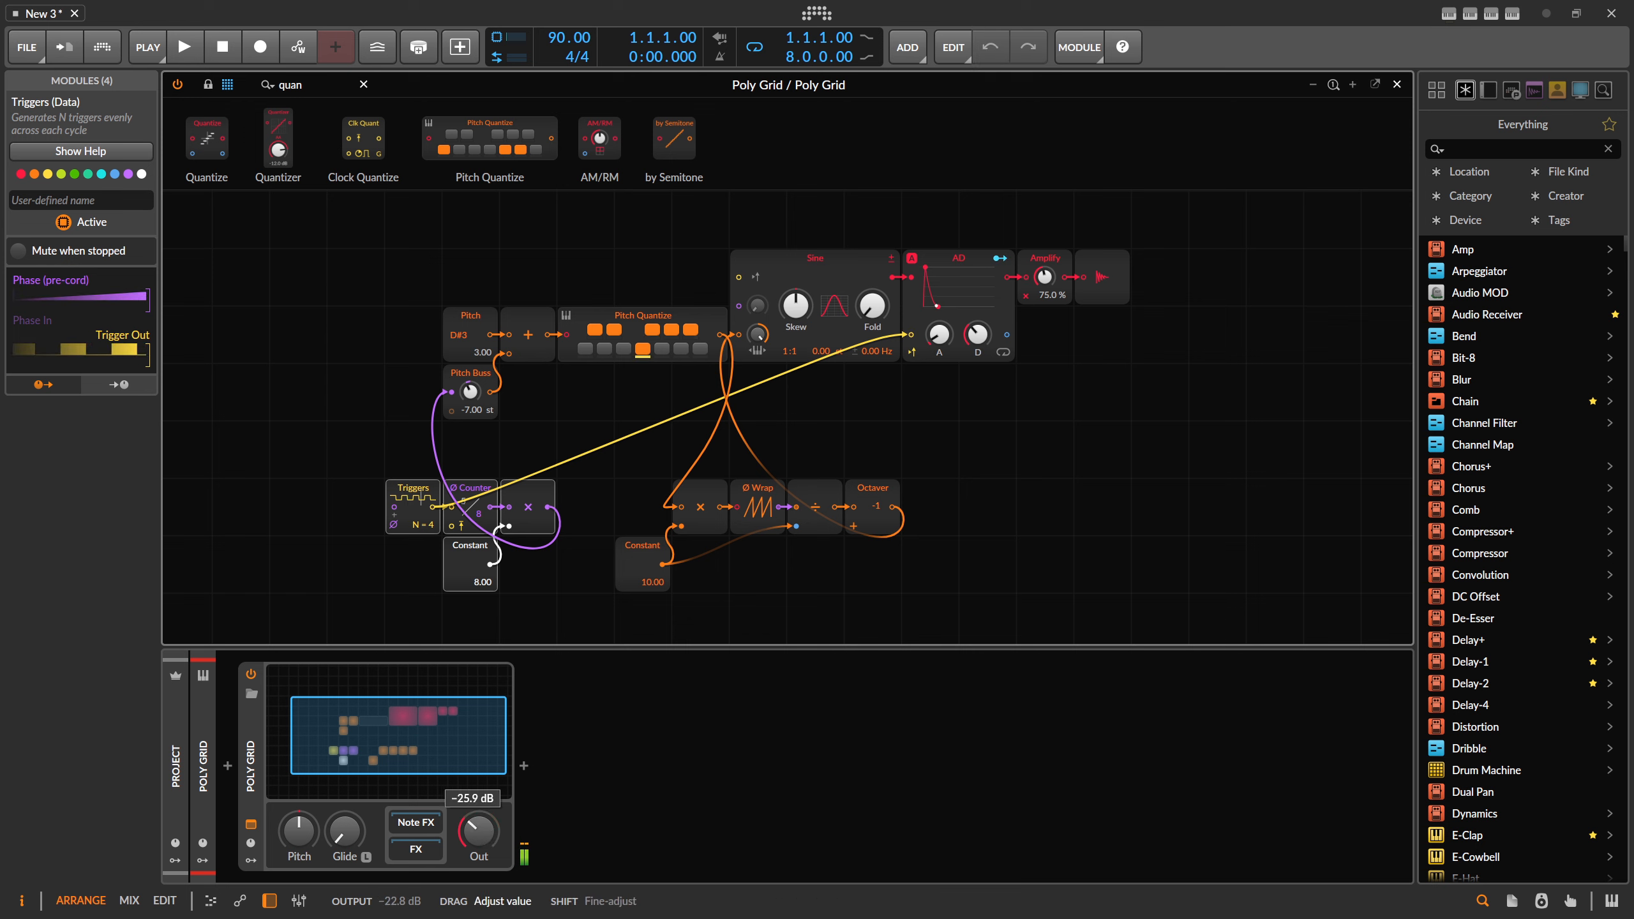
drag(441, 519, 437, 425)
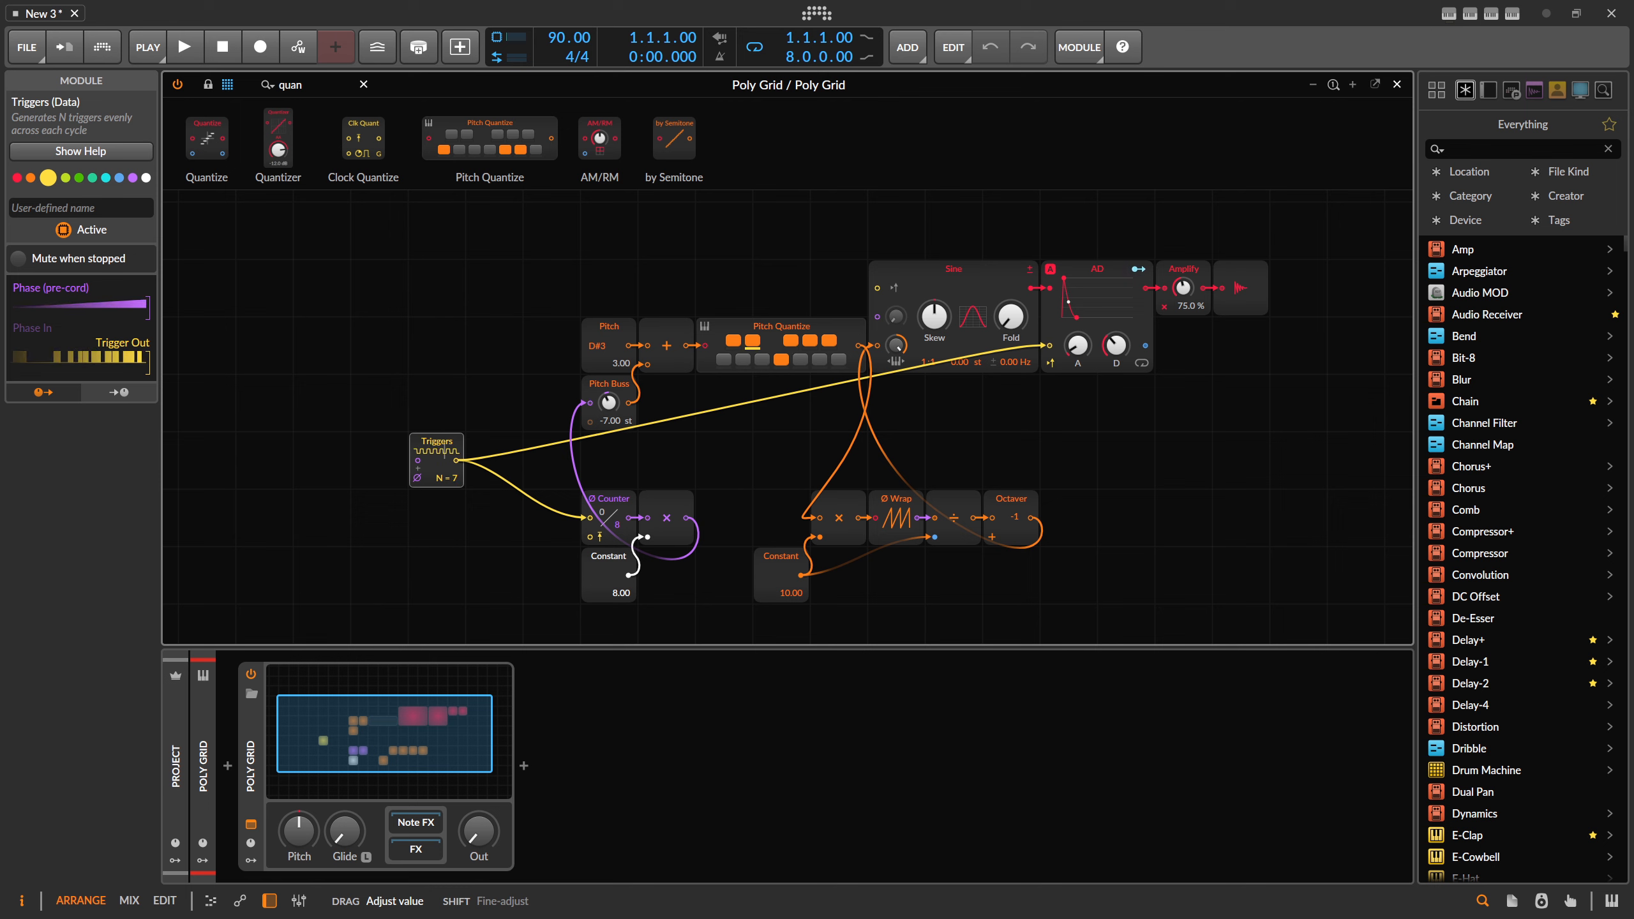
Try Triggers step counts of 5, 2 and finally 6
drag(455, 480, 456, 490)
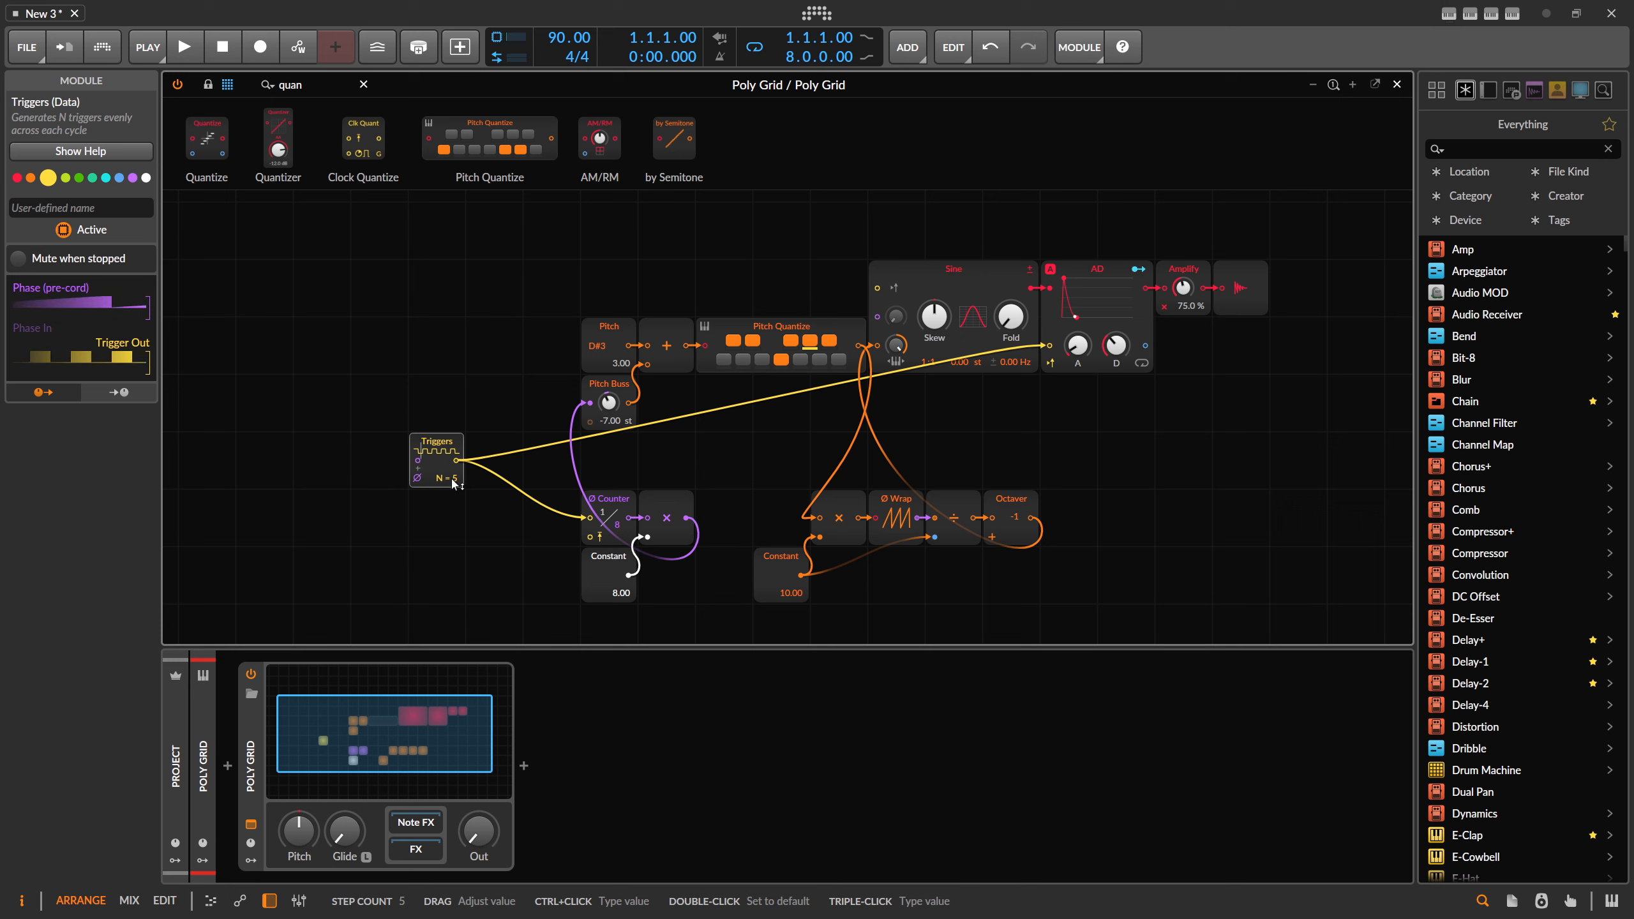
drag(456, 480, 456, 480)
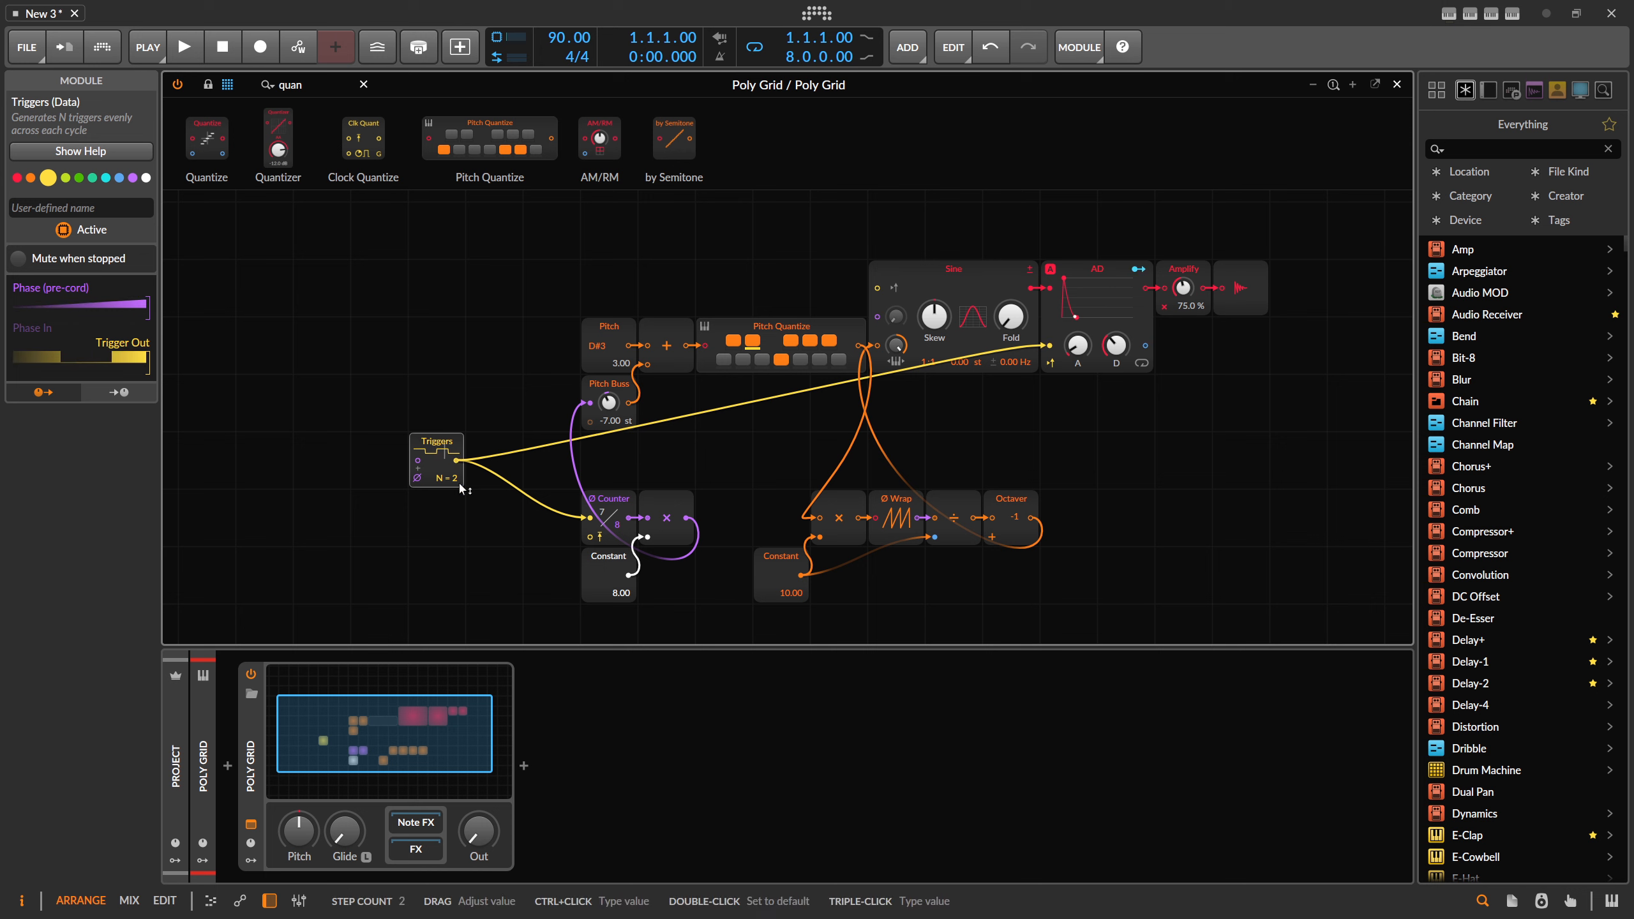
drag(453, 480, 455, 484)
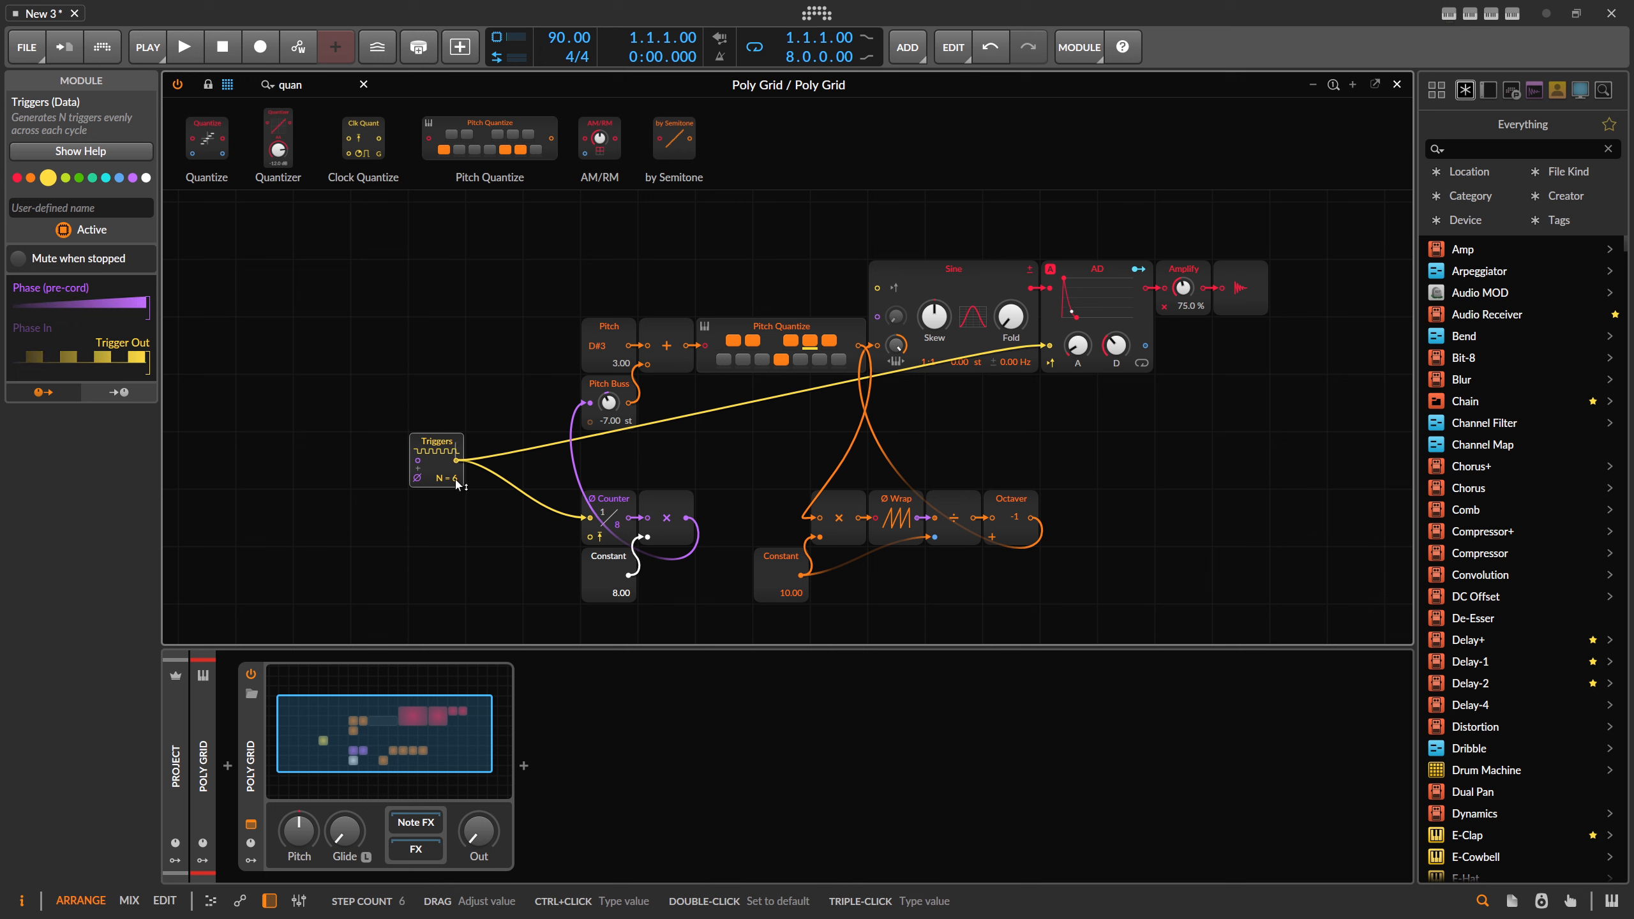
Replace the Triggers module with a Transport module whose trigger output feeds both Ø Counter and the AD envelope
drag(321, 87, 175, 95)
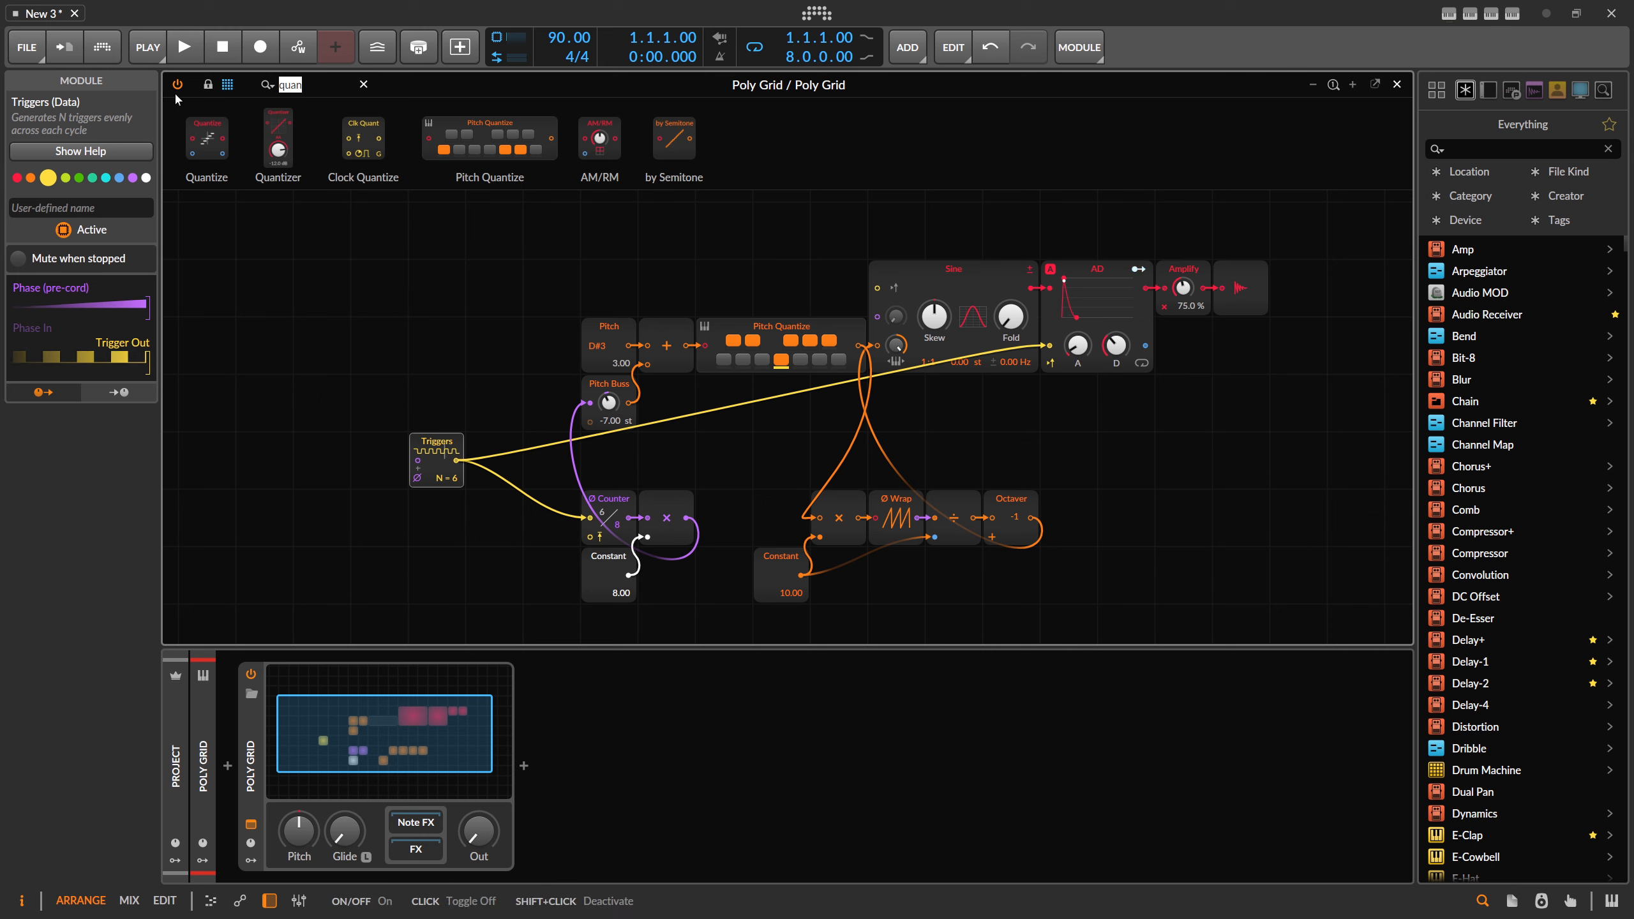
text(trans)
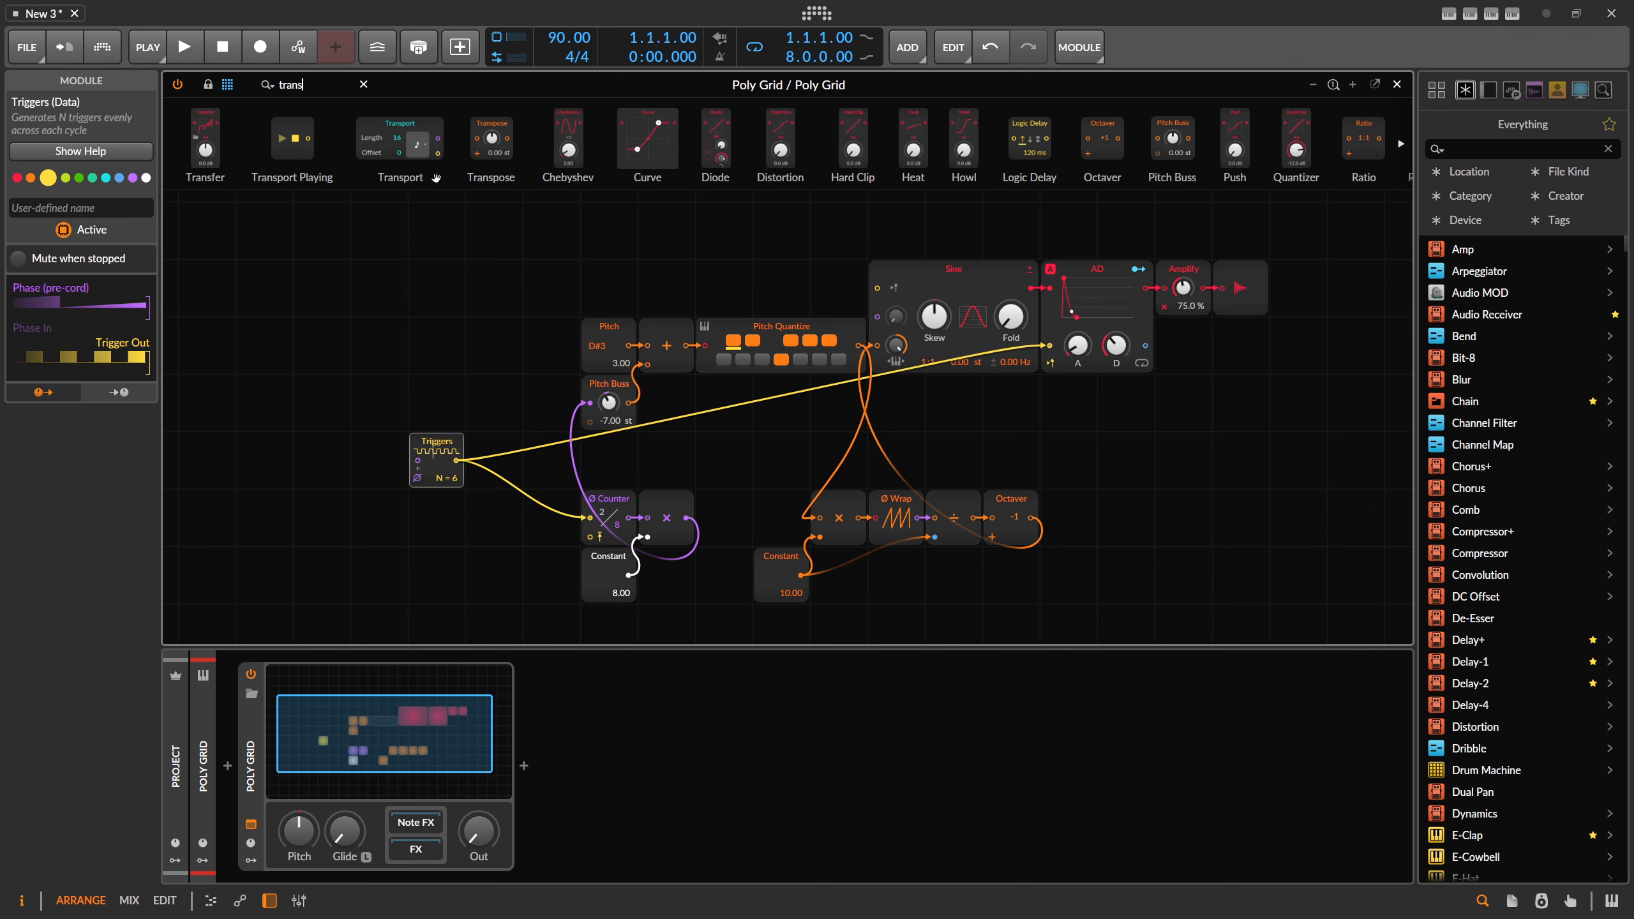
drag(436, 177, 590, 518)
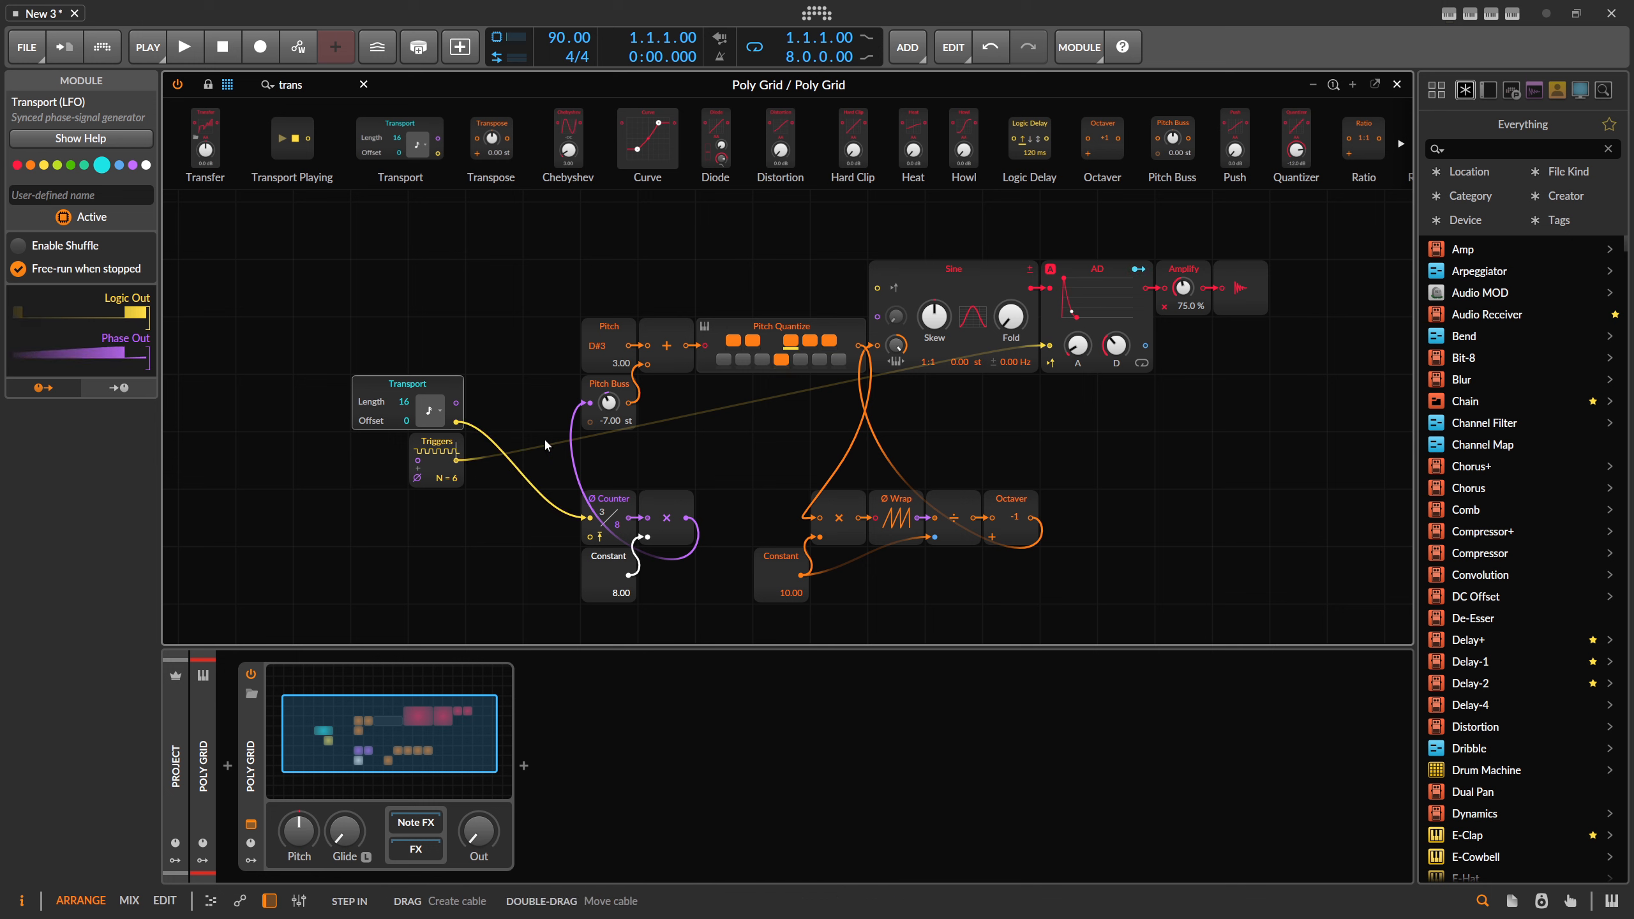
drag(456, 421, 1049, 346)
click(444, 450)
key(Delete)
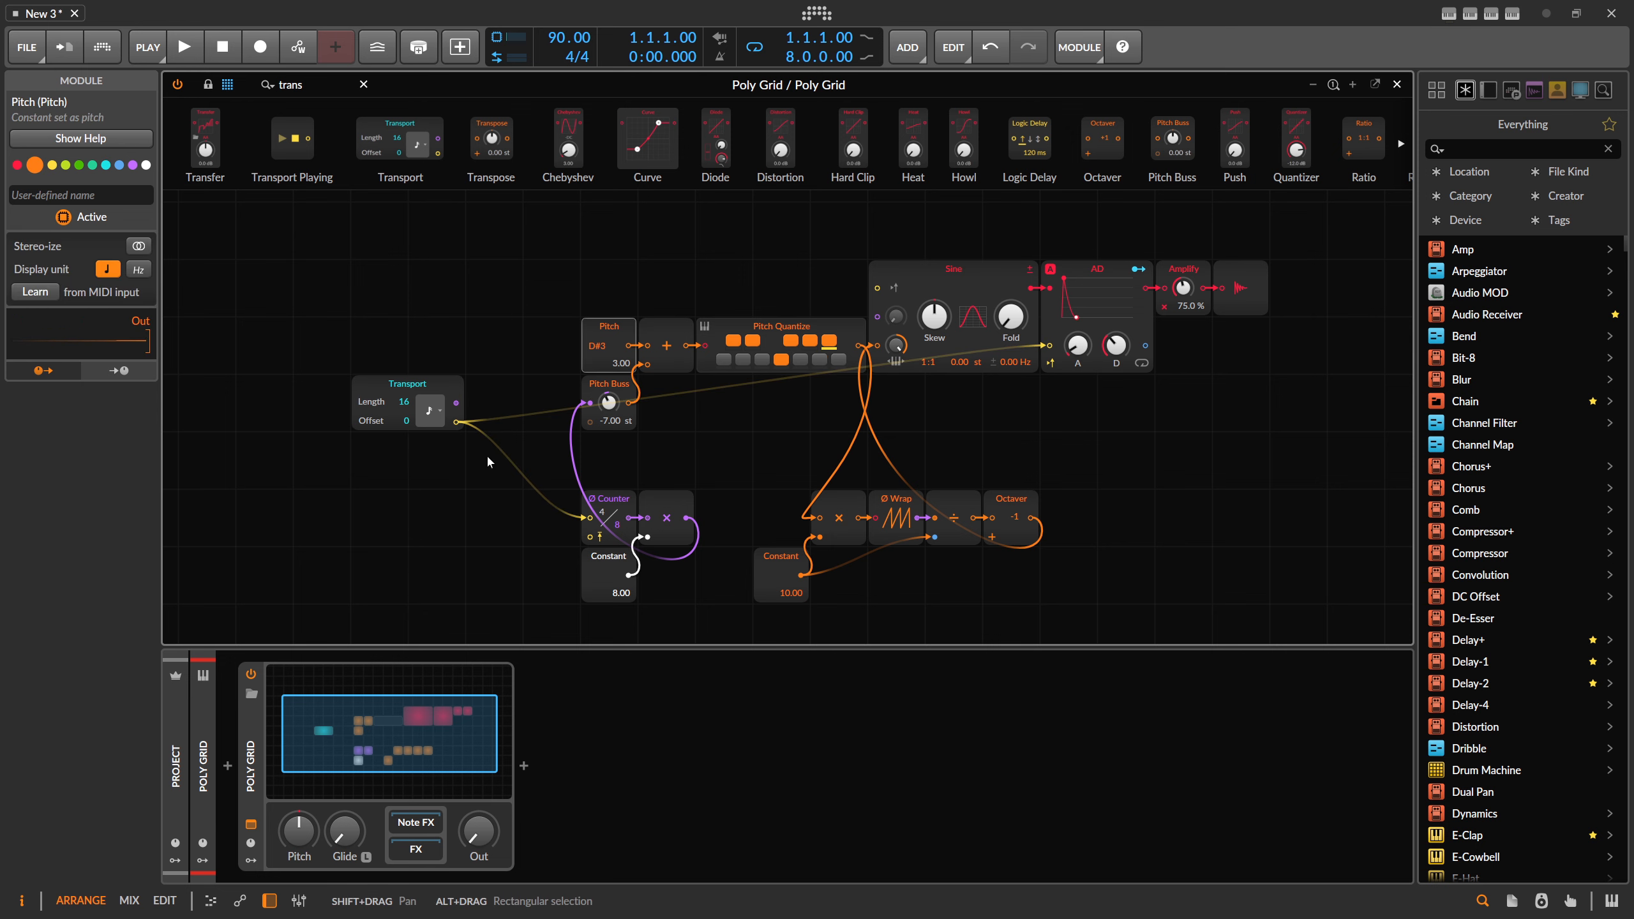
Set the Transport length to 8 and then to 3, keeping its note unit unchanged
scroll(487, 455, up, 1)
drag(323, 456, 454, 490)
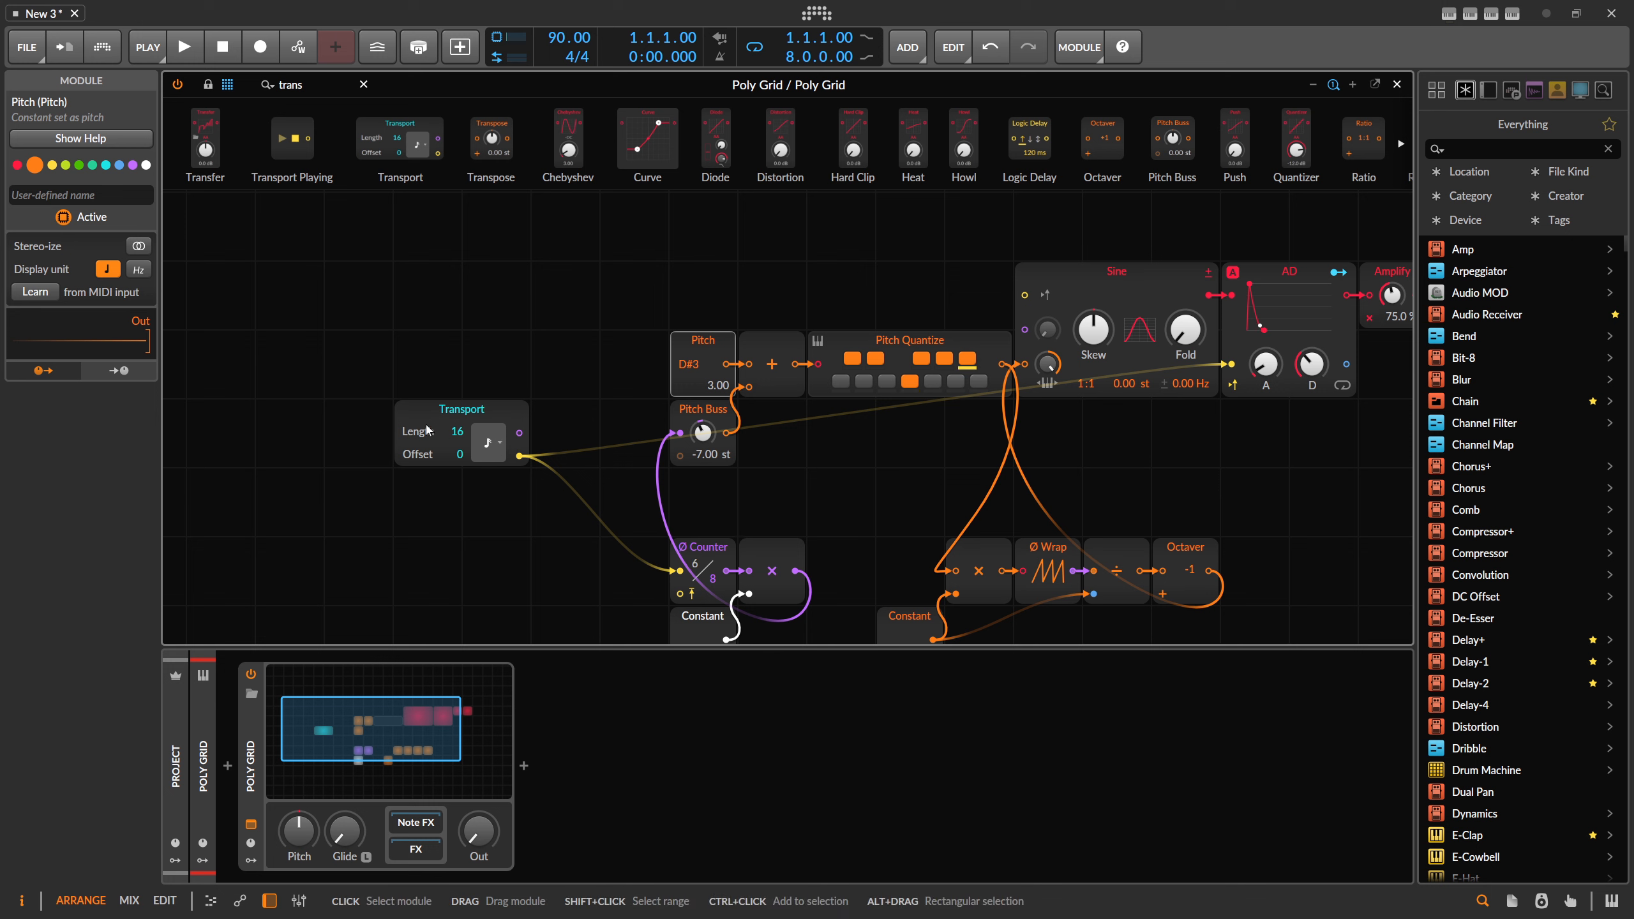
click(480, 441)
click(482, 406)
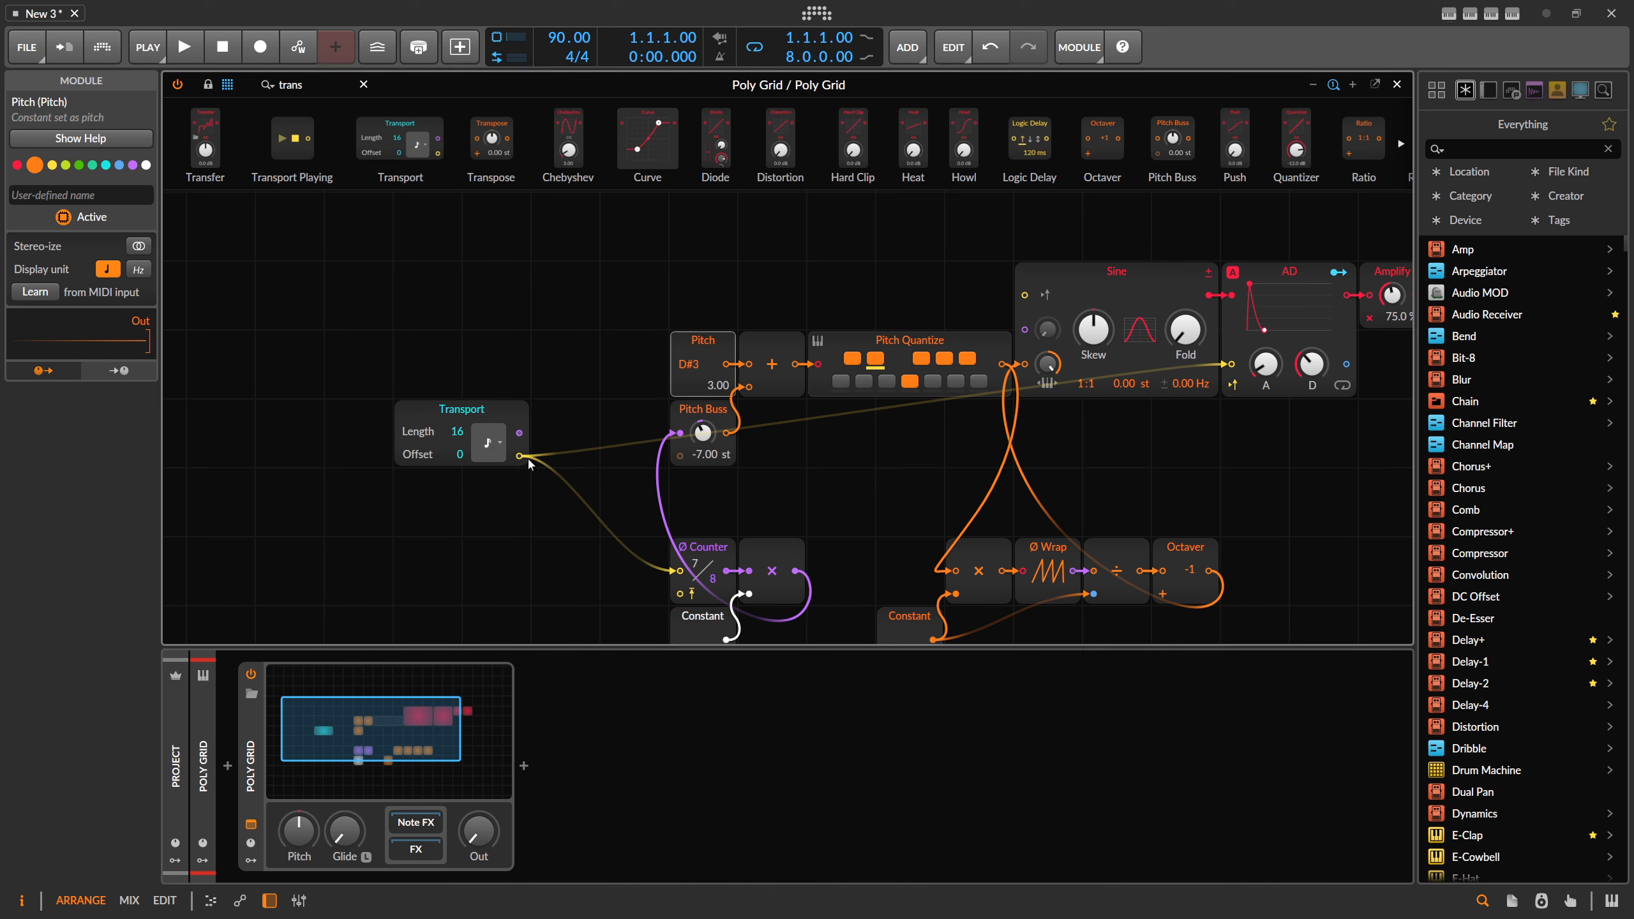
key(ctrl+z)
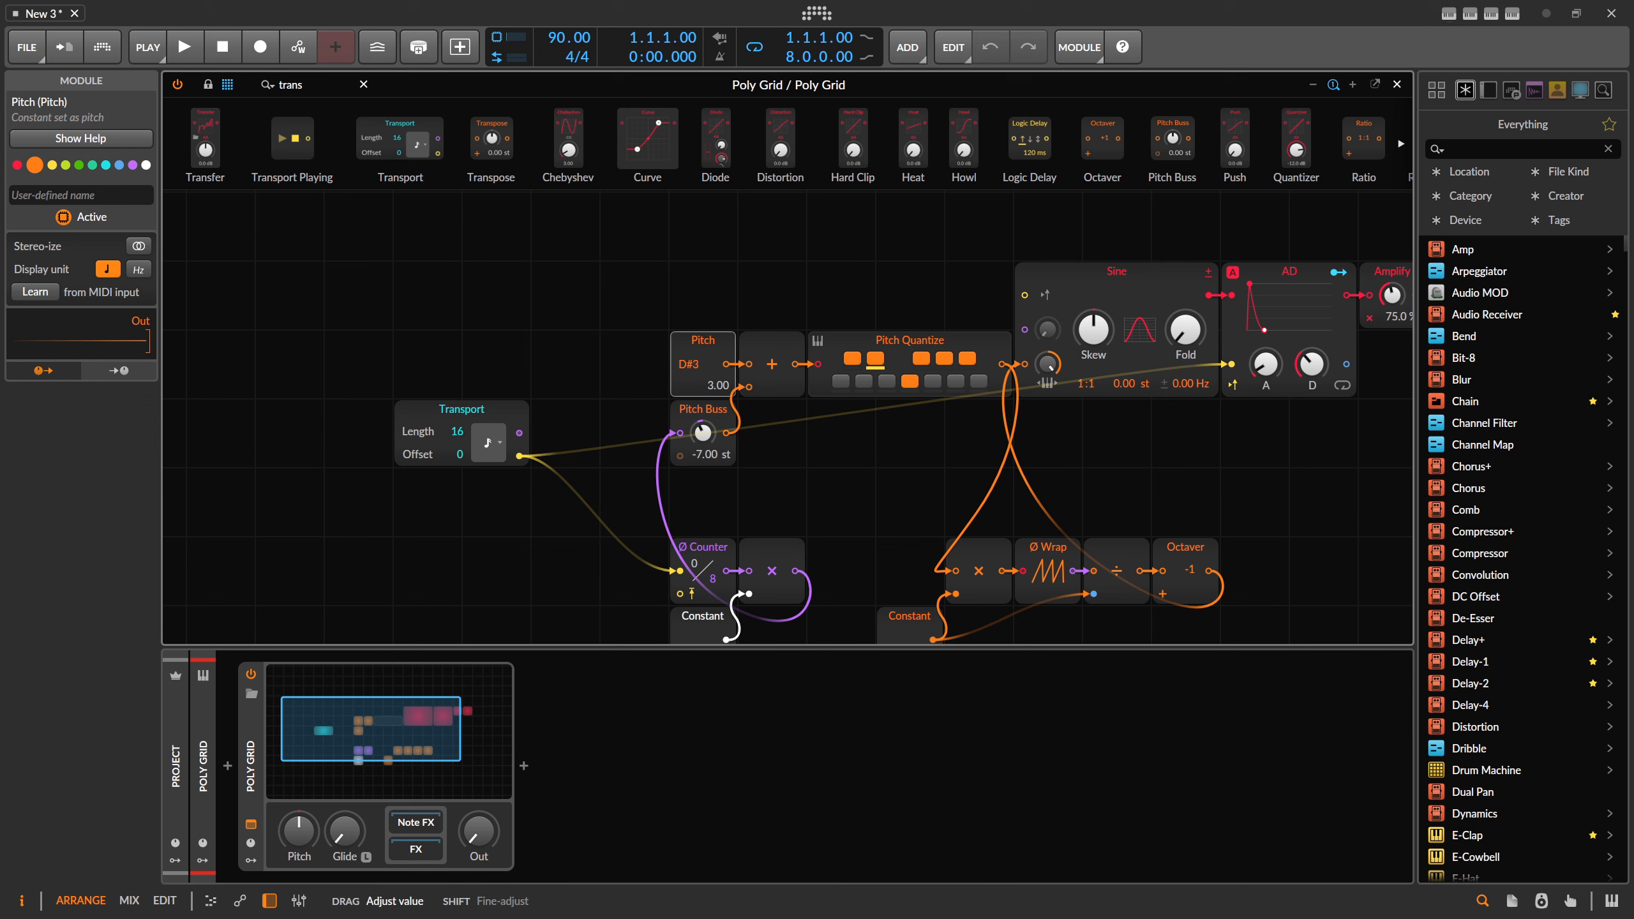
drag(457, 431, 475, 441)
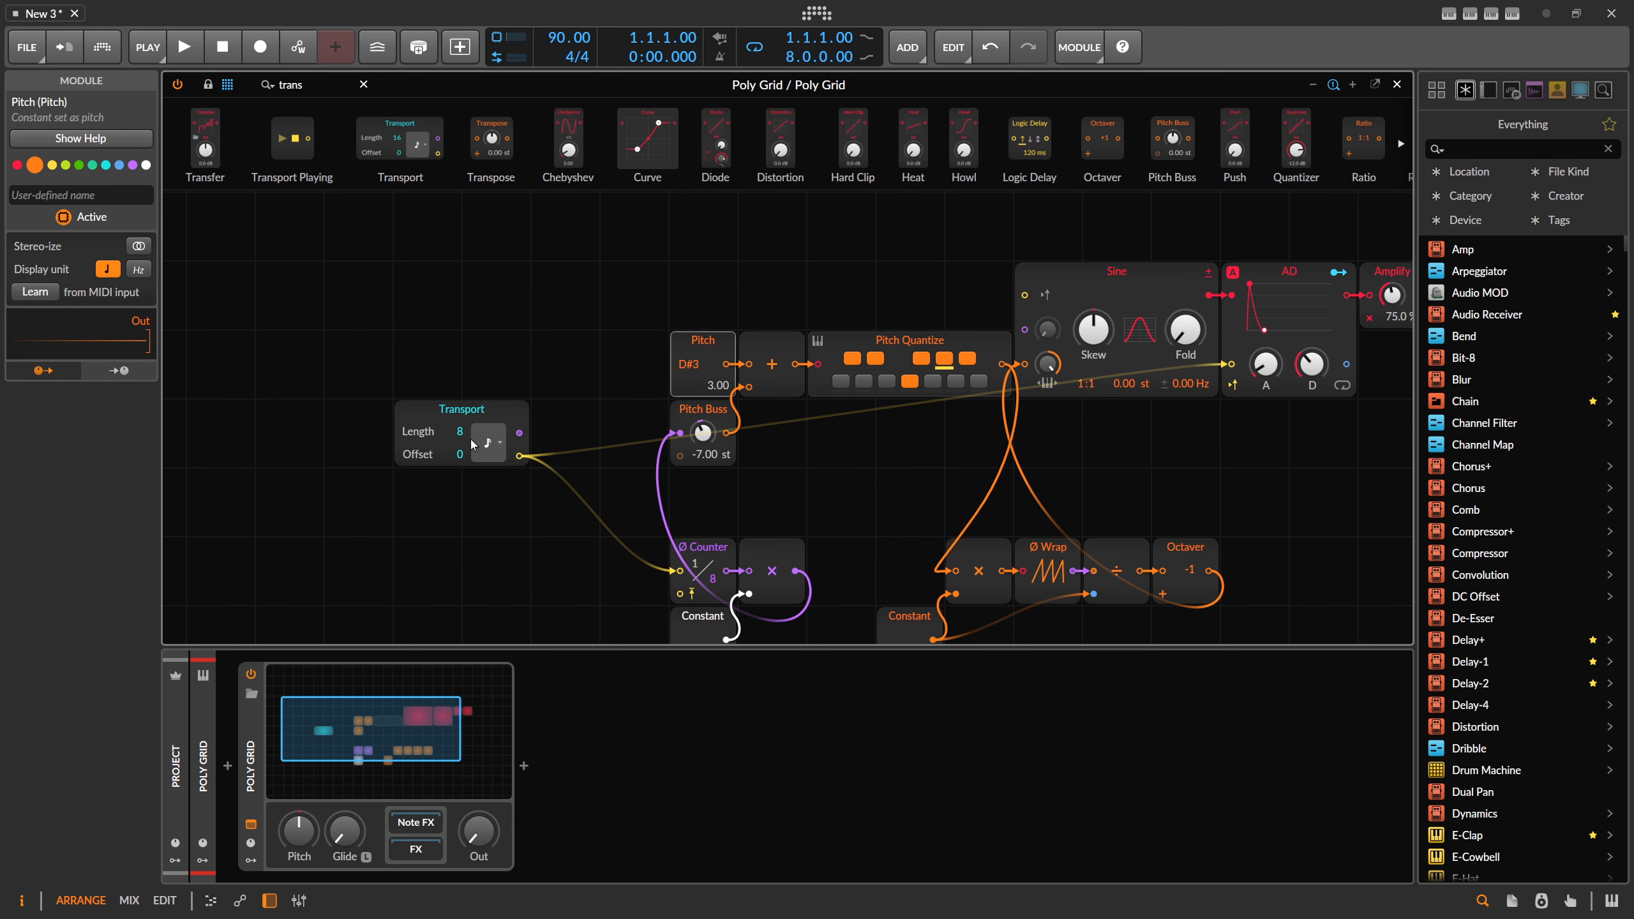
drag(461, 434, 462, 436)
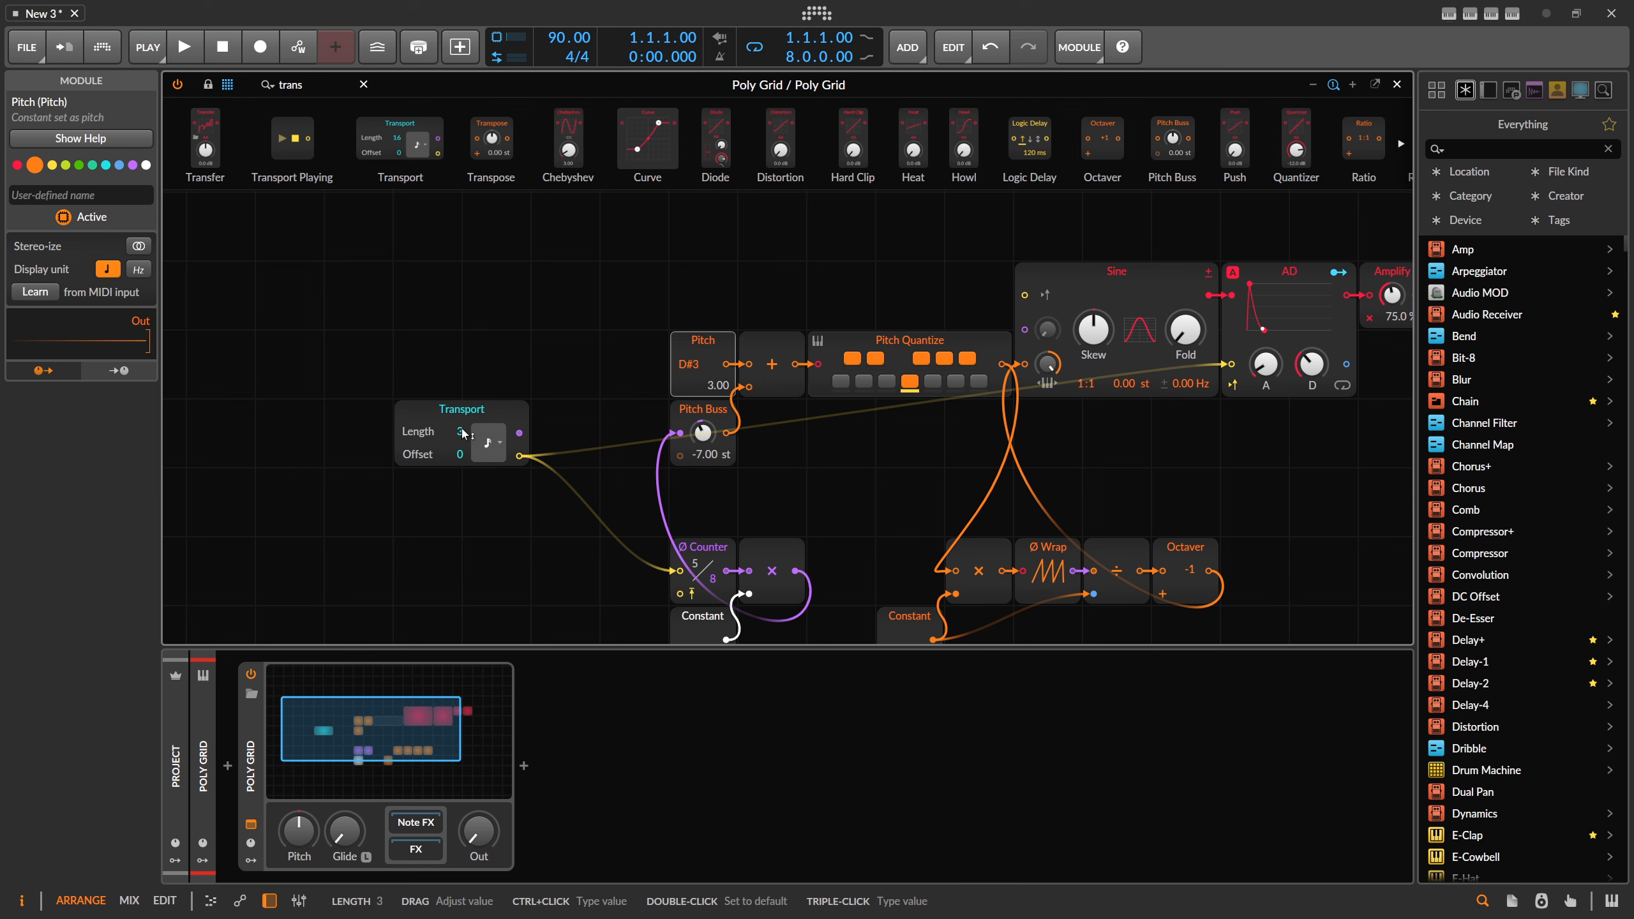
Raise the Poly Grid device output level to hear the sequence
scroll(521, 376, down, 2)
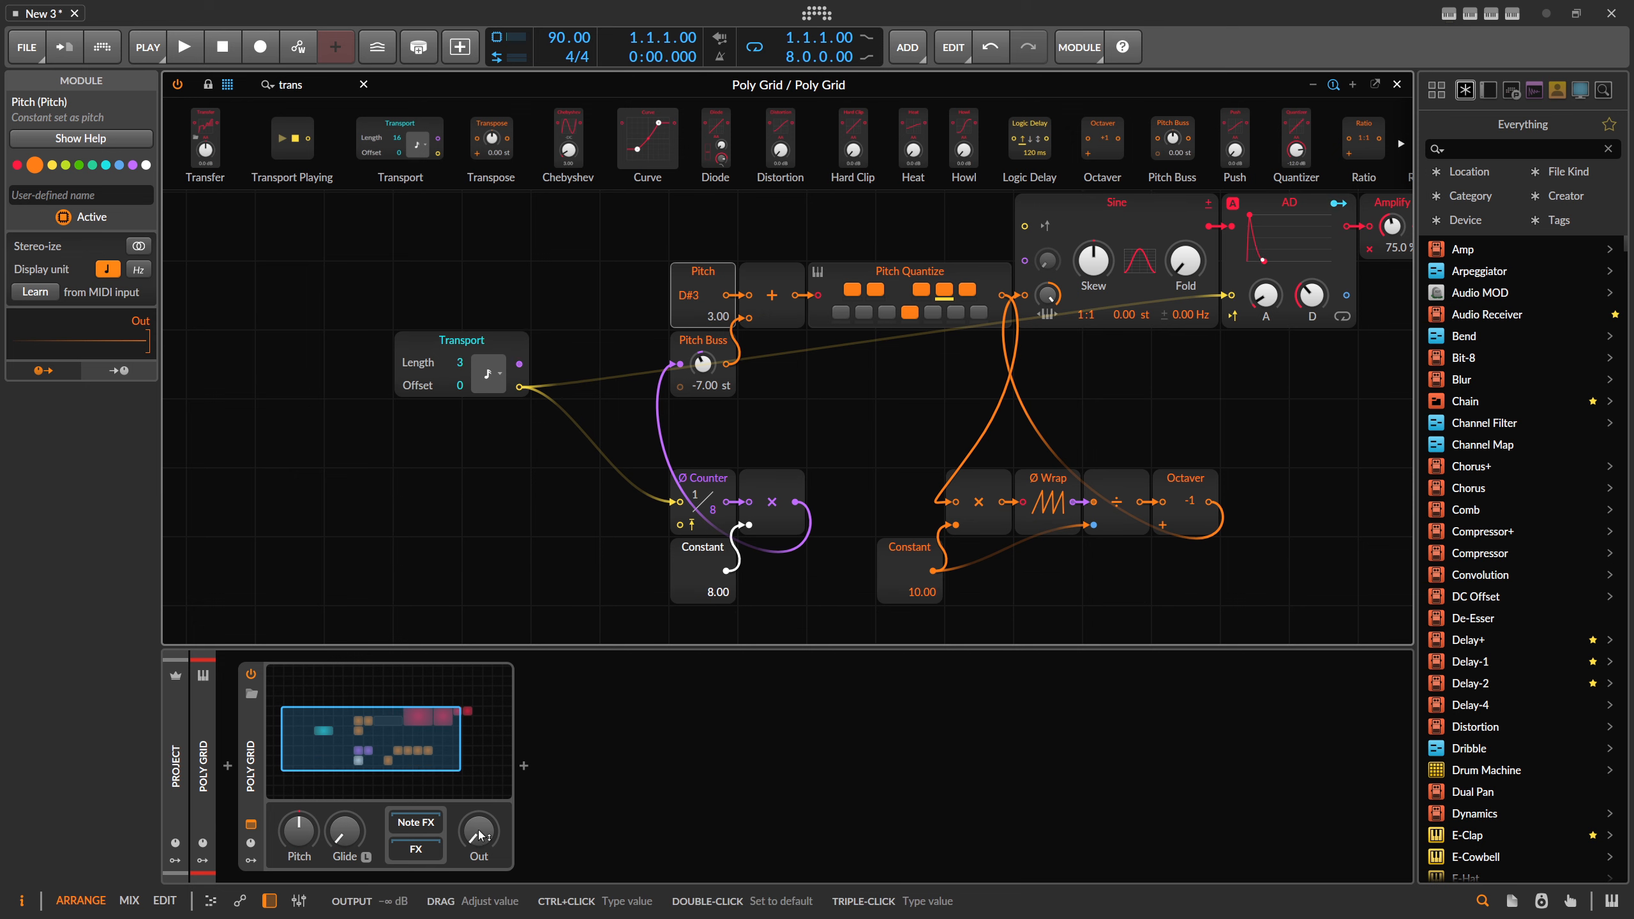
drag(479, 835, 480, 815)
scroll(552, 487, down, 1)
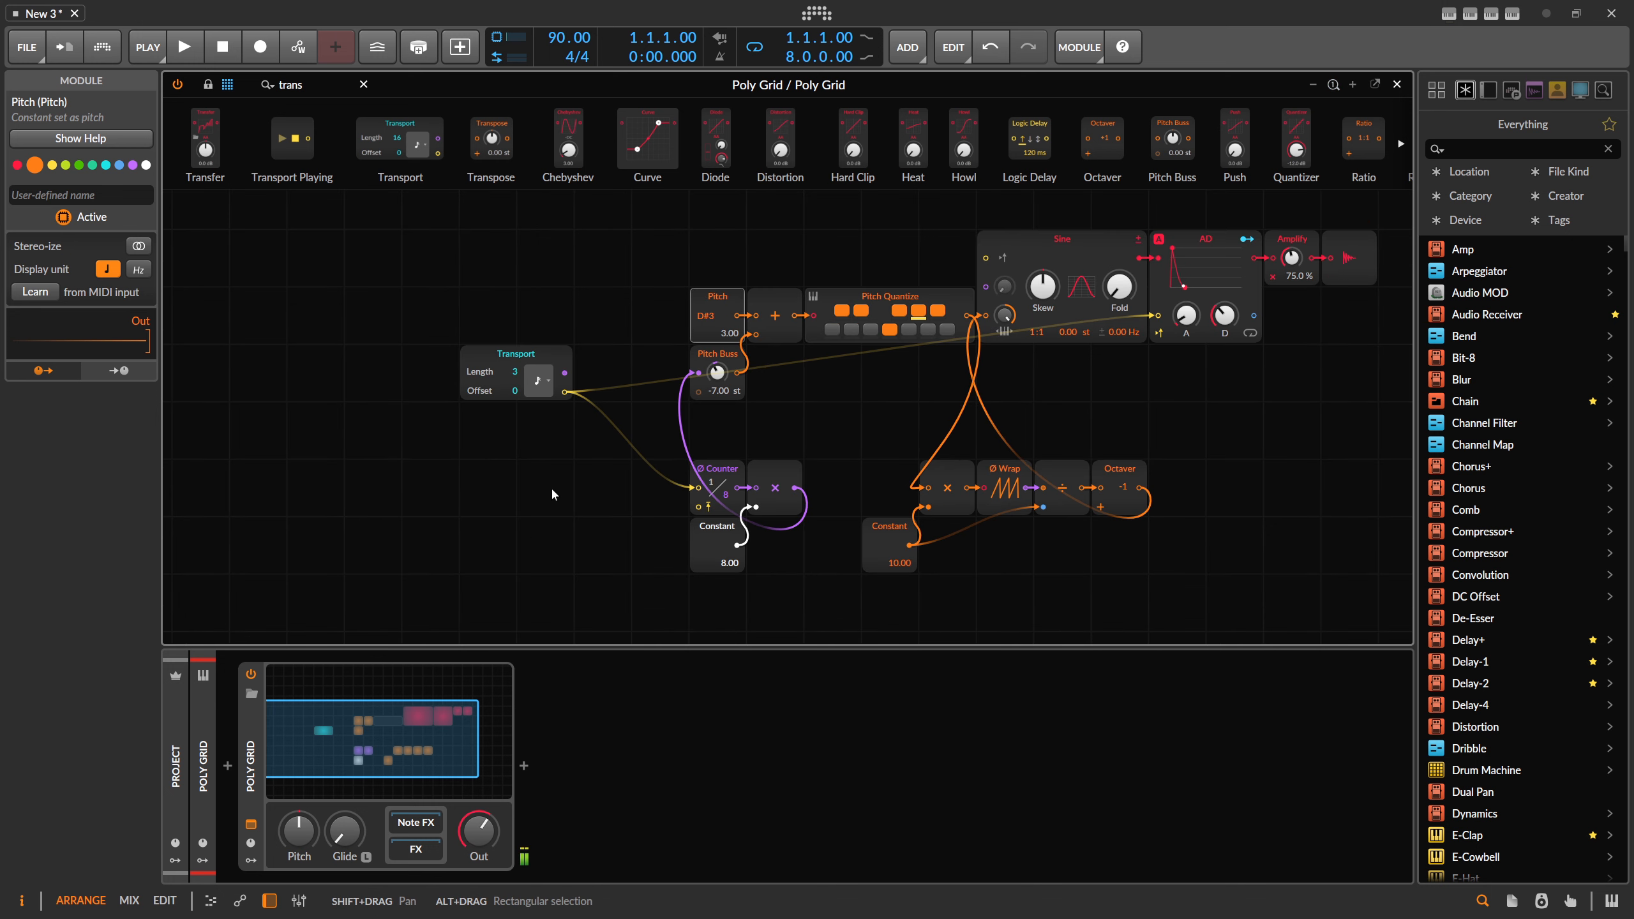
scroll(568, 481, up, 1)
drag(586, 491, 517, 492)
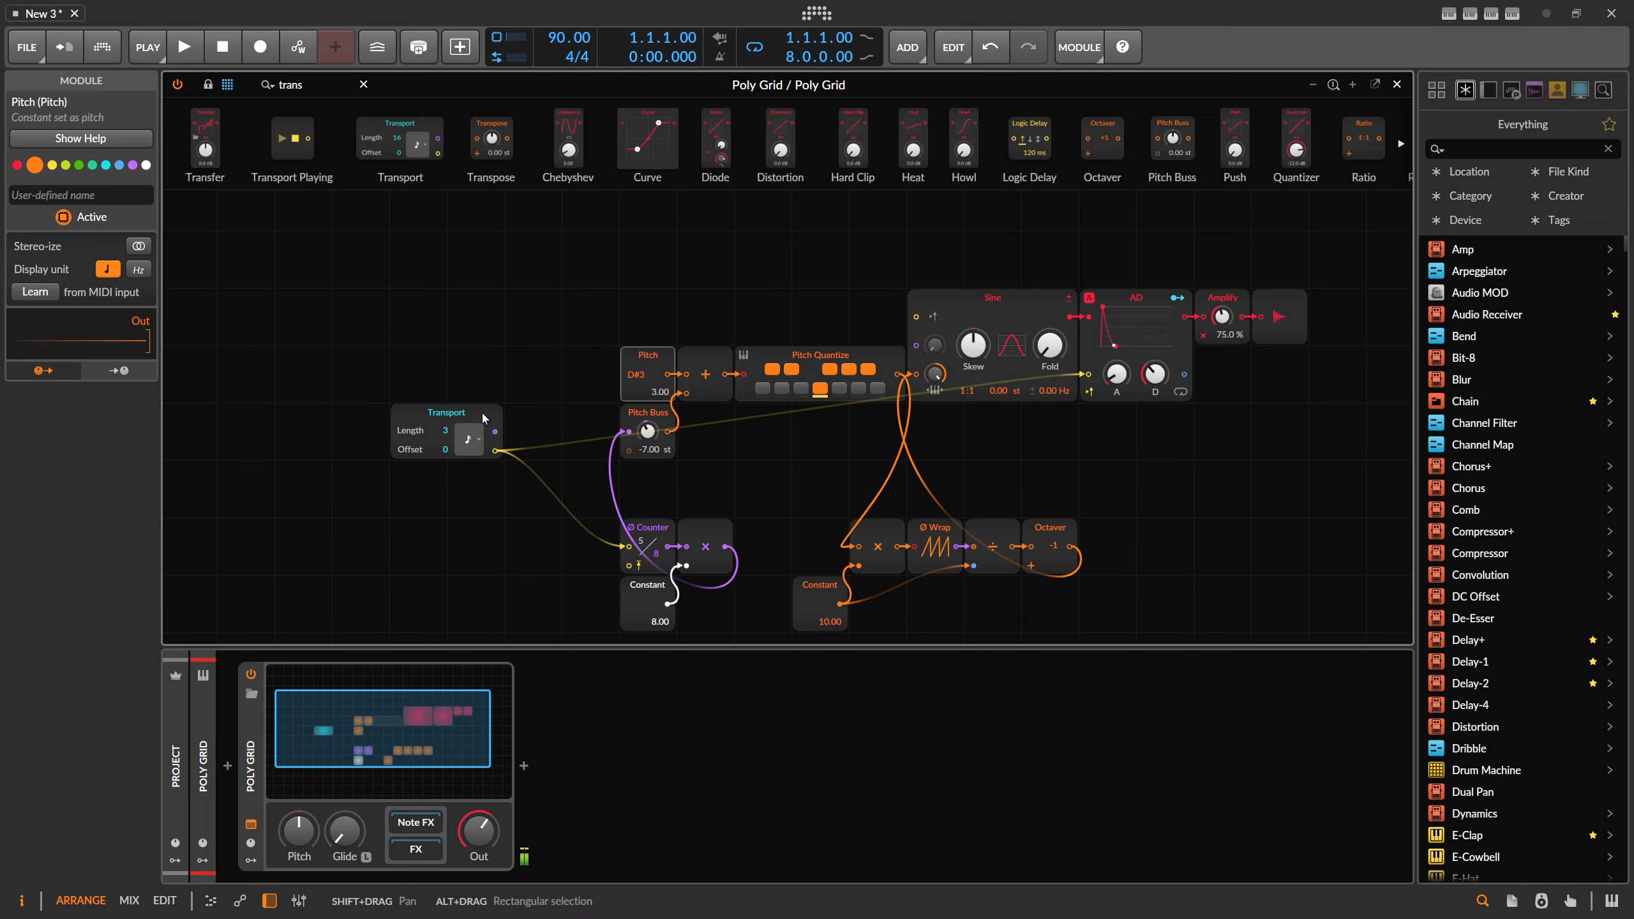
Move the Transport module up into the same row as Pitch and Pitch Quantize
drag(485, 413, 521, 371)
drag(610, 336, 697, 456)
click(752, 445)
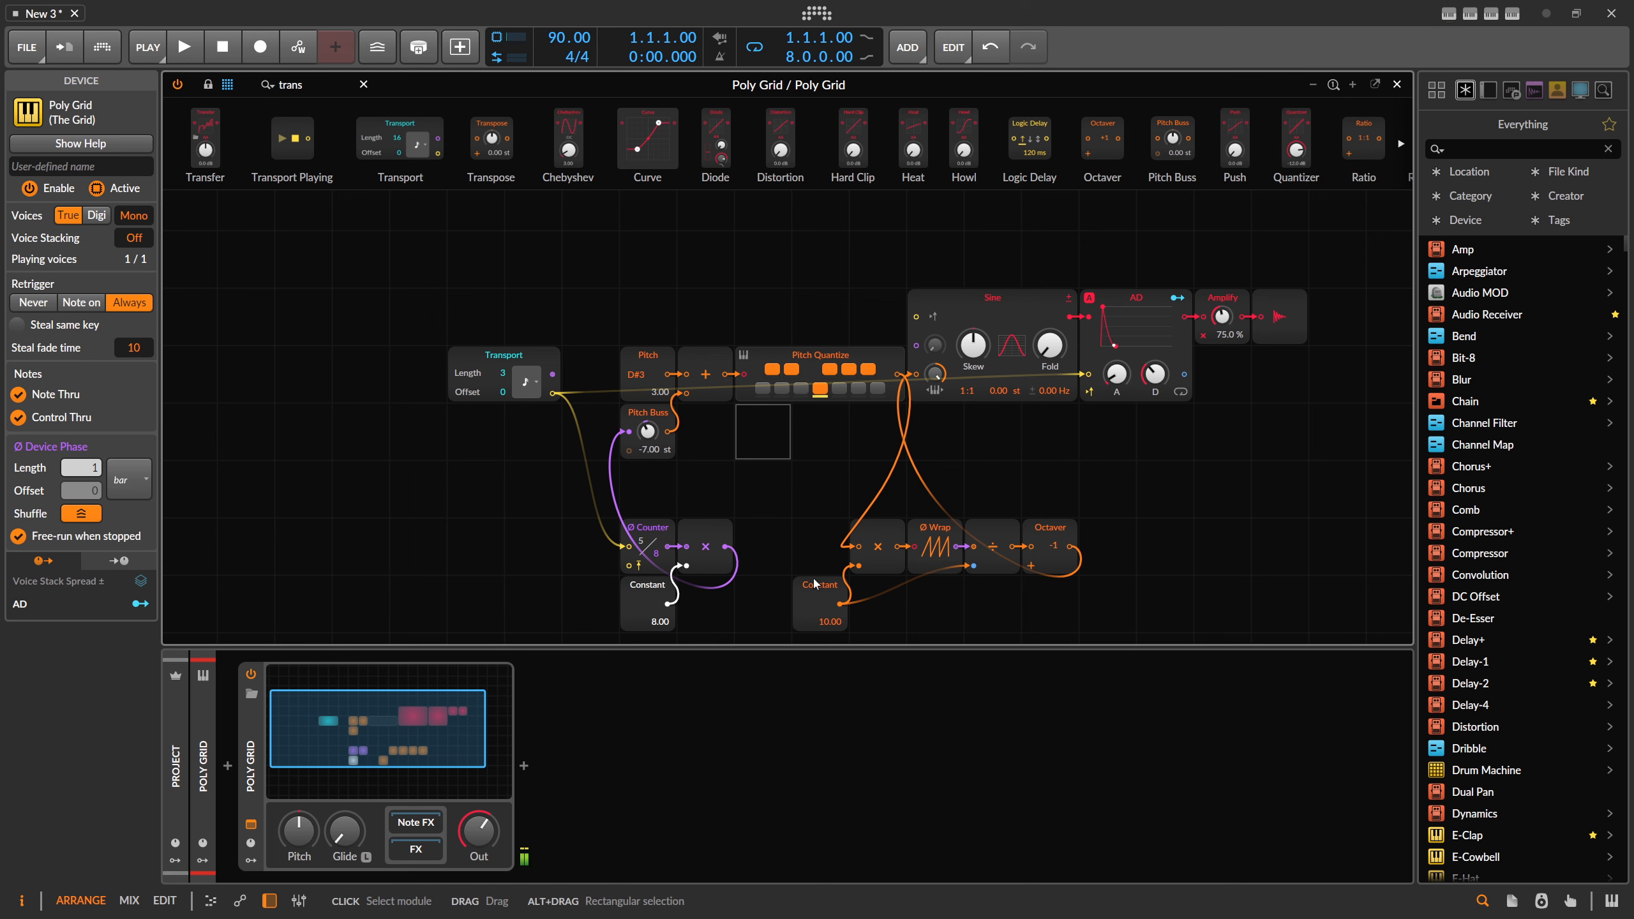
Shift the folding chain and its Constant left, and place the Ø Counter, Multiply and Constant group beneath Transport
drag(814, 584, 872, 587)
drag(1108, 615, 856, 527)
drag(891, 538, 780, 545)
drag(593, 533, 697, 613)
drag(707, 543, 602, 494)
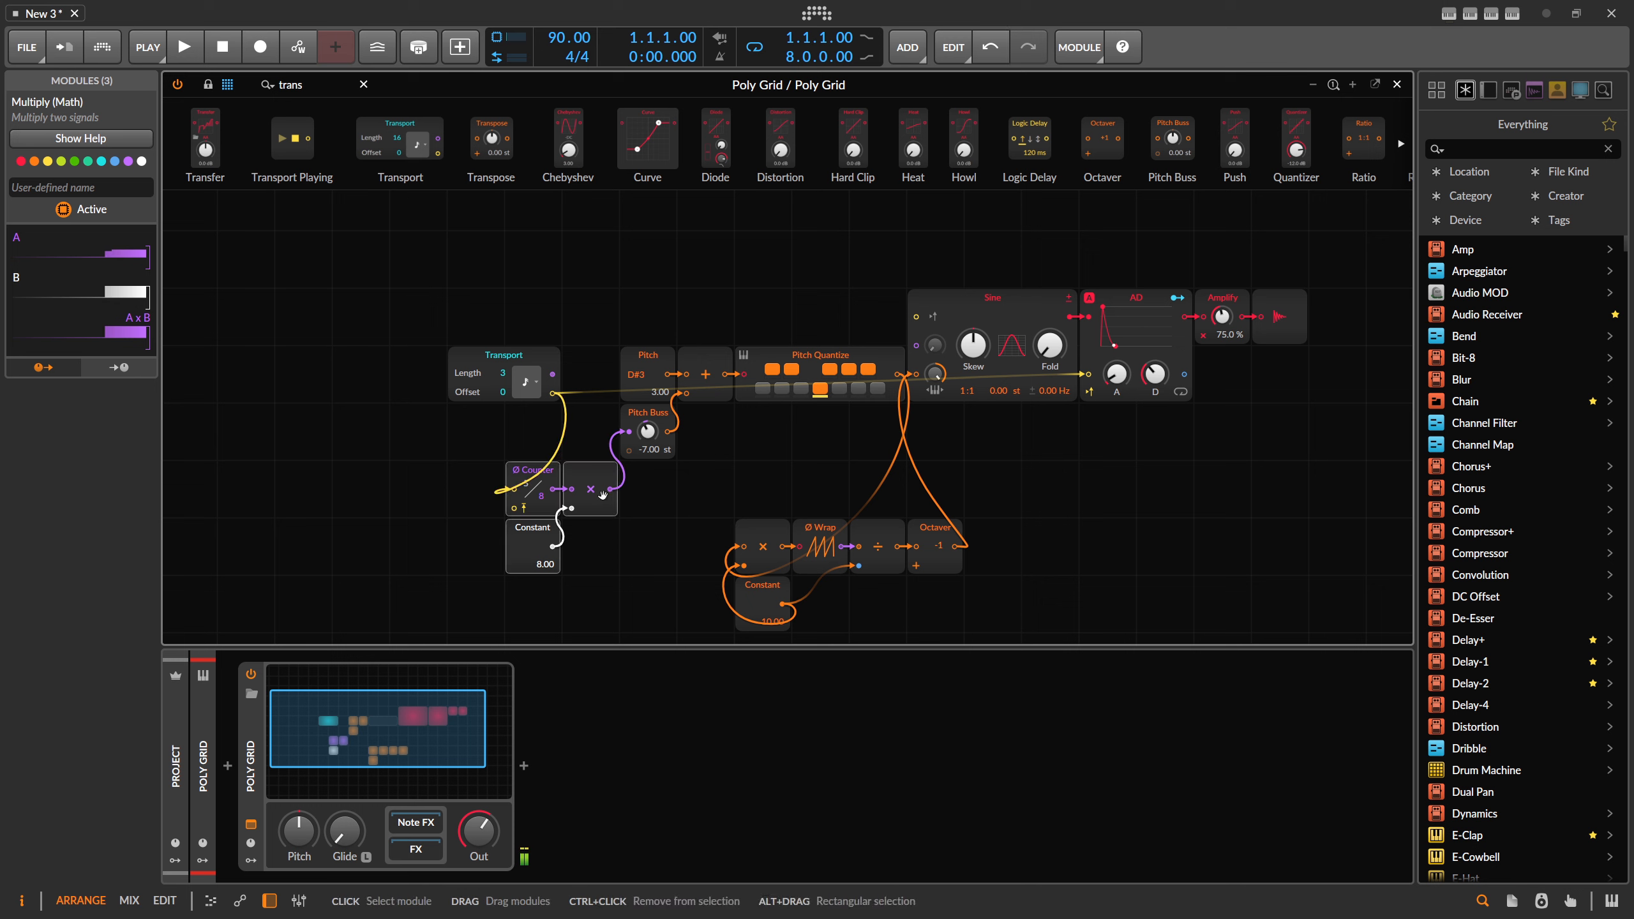
Arrange the modules as a compact two-row block, with the counter group beside Pitch and the folding chain beneath Pitch Quantize
drag(504, 355, 388, 355)
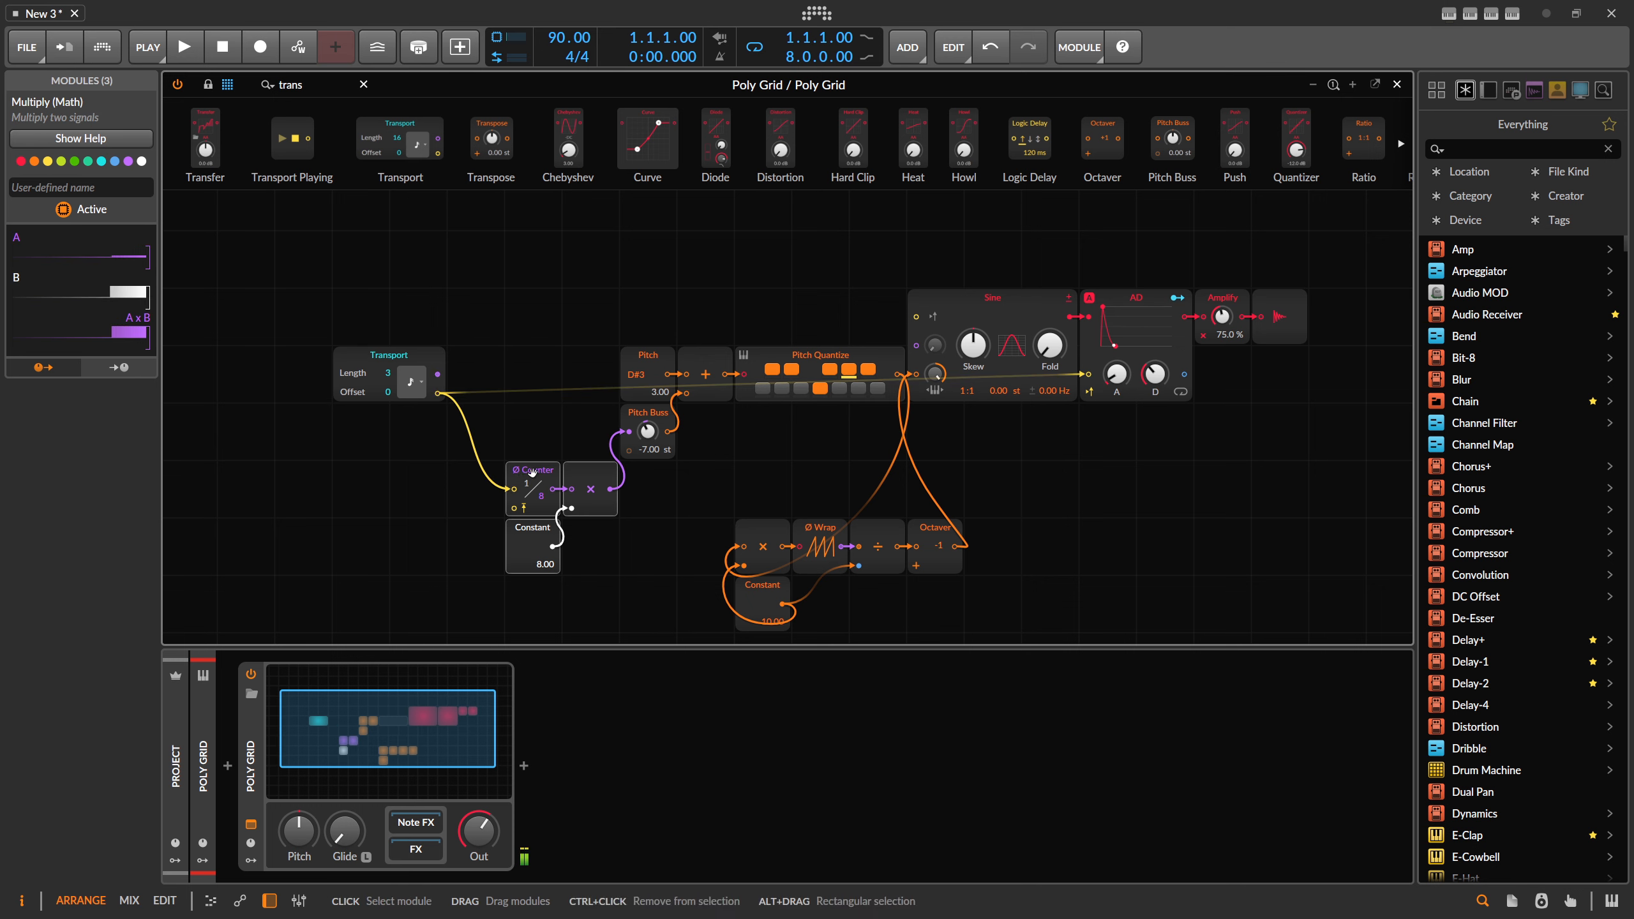
drag(533, 473, 532, 358)
drag(962, 606, 701, 426)
drag(890, 545, 535, 297)
click(583, 480)
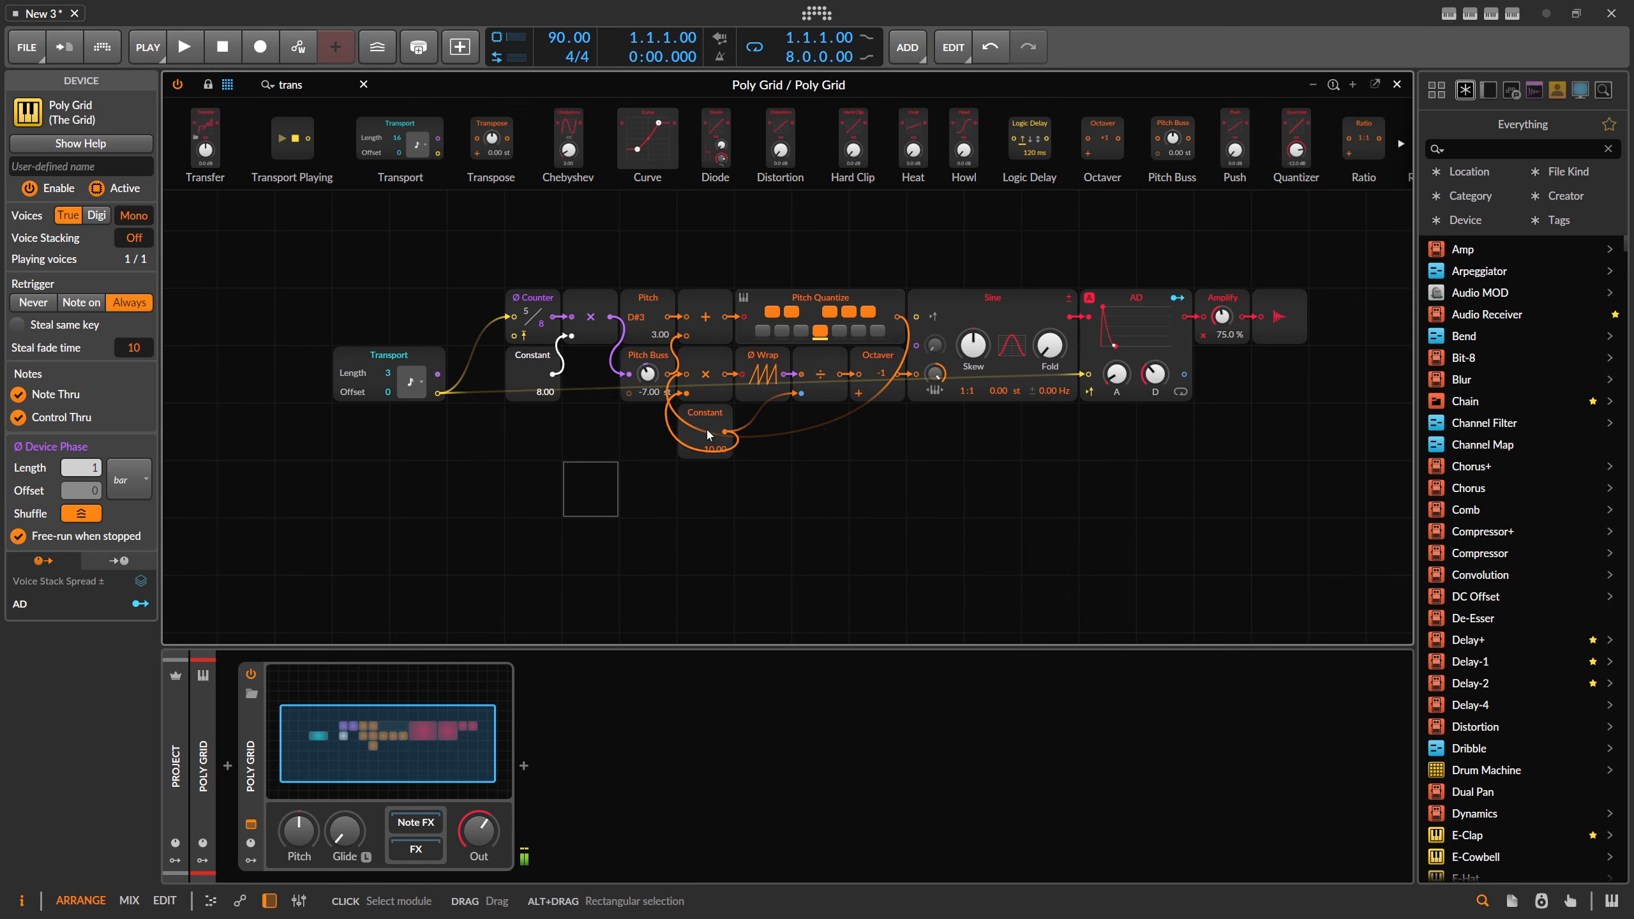
drag(706, 427, 589, 370)
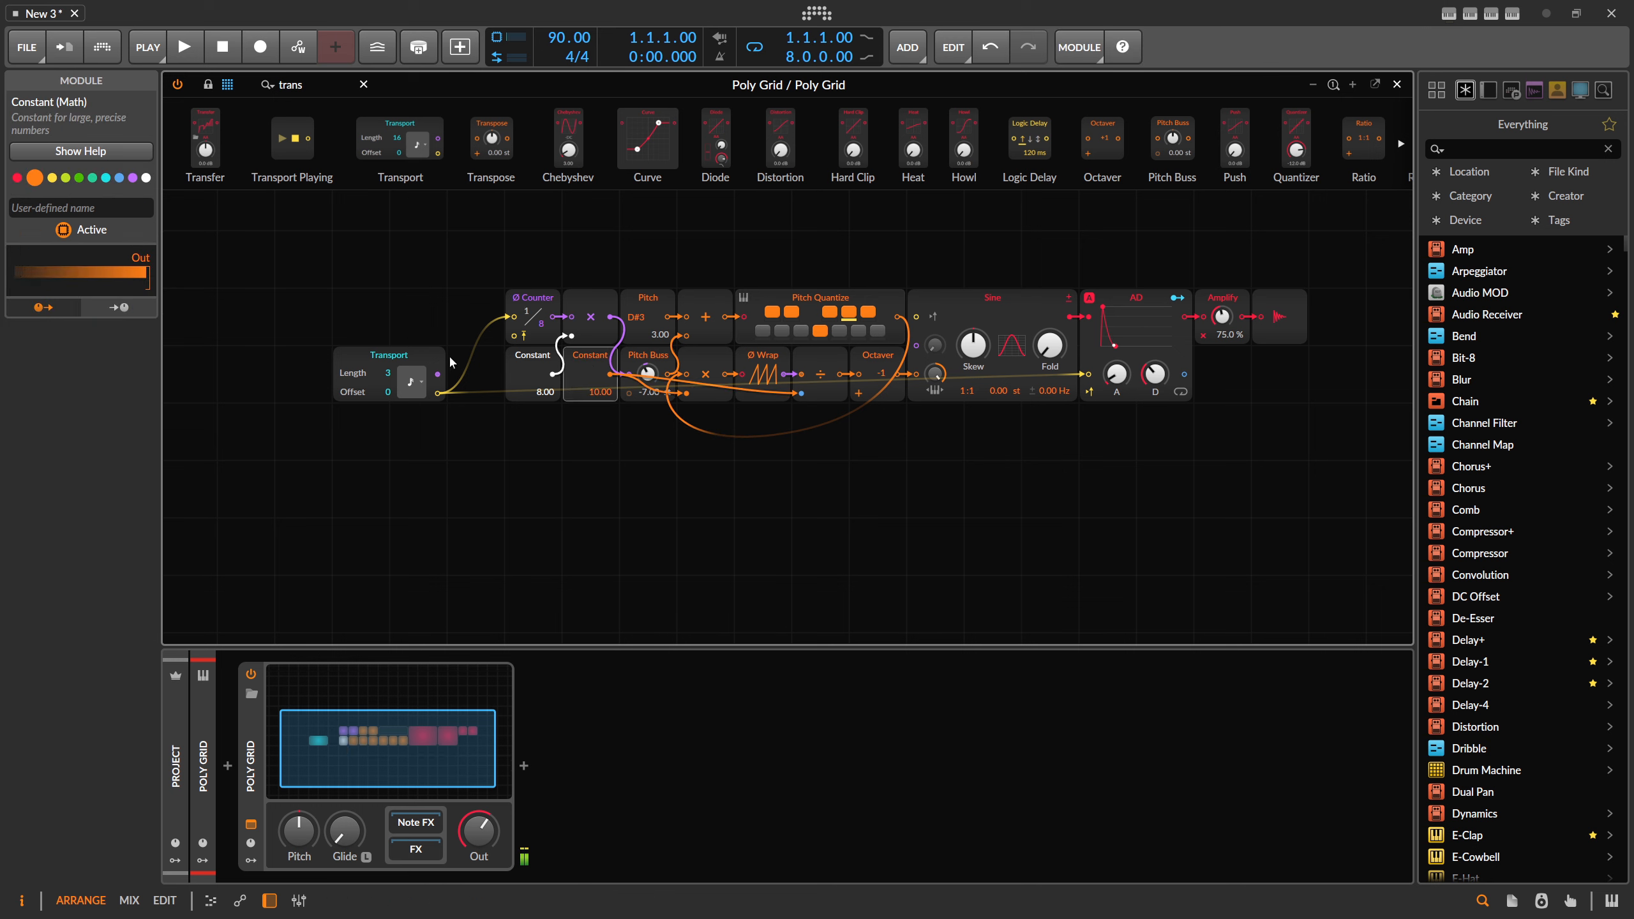
drag(392, 358, 449, 358)
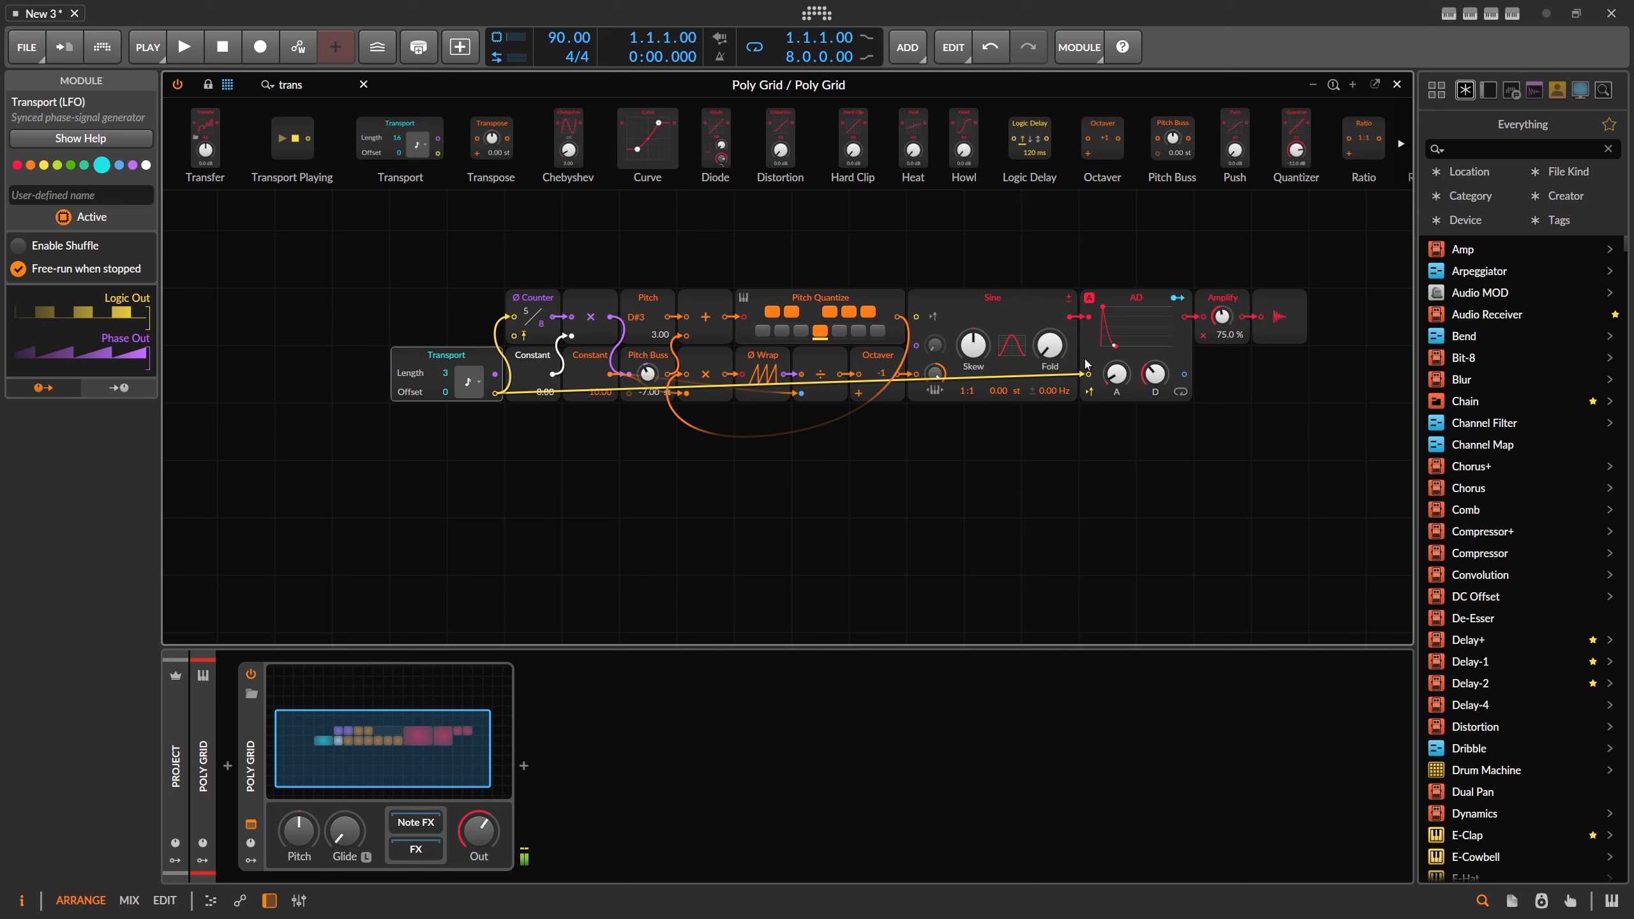
Turn down the Poly Grid output level and duplicate the complete patch as a second voice beneath the first
drag(479, 831, 479, 879)
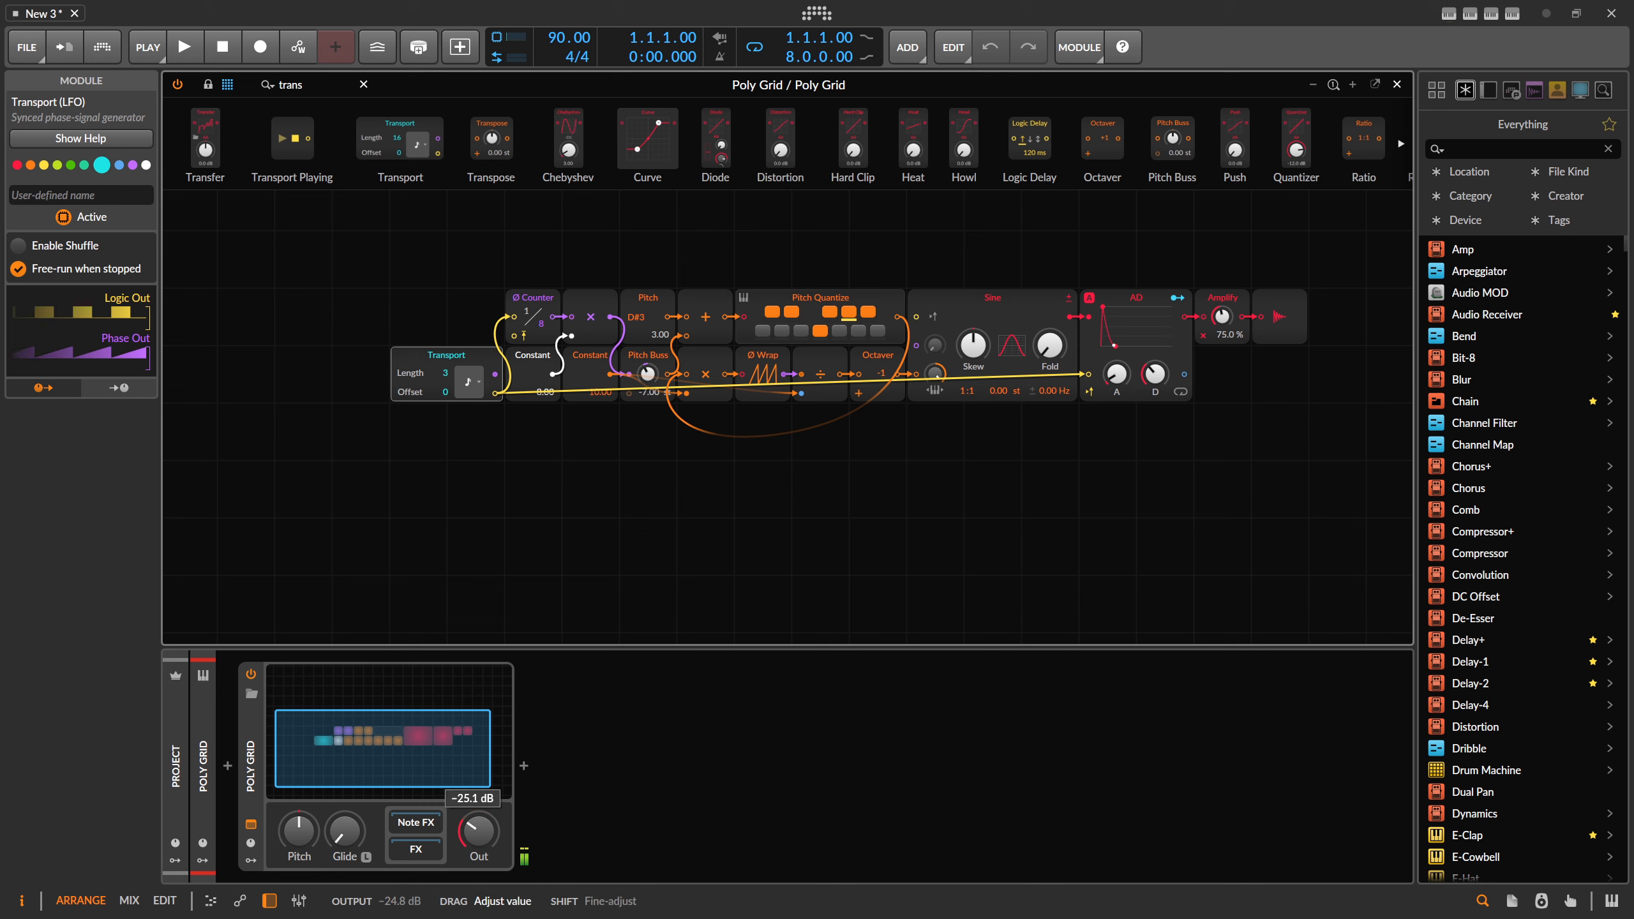
click(1236, 348)
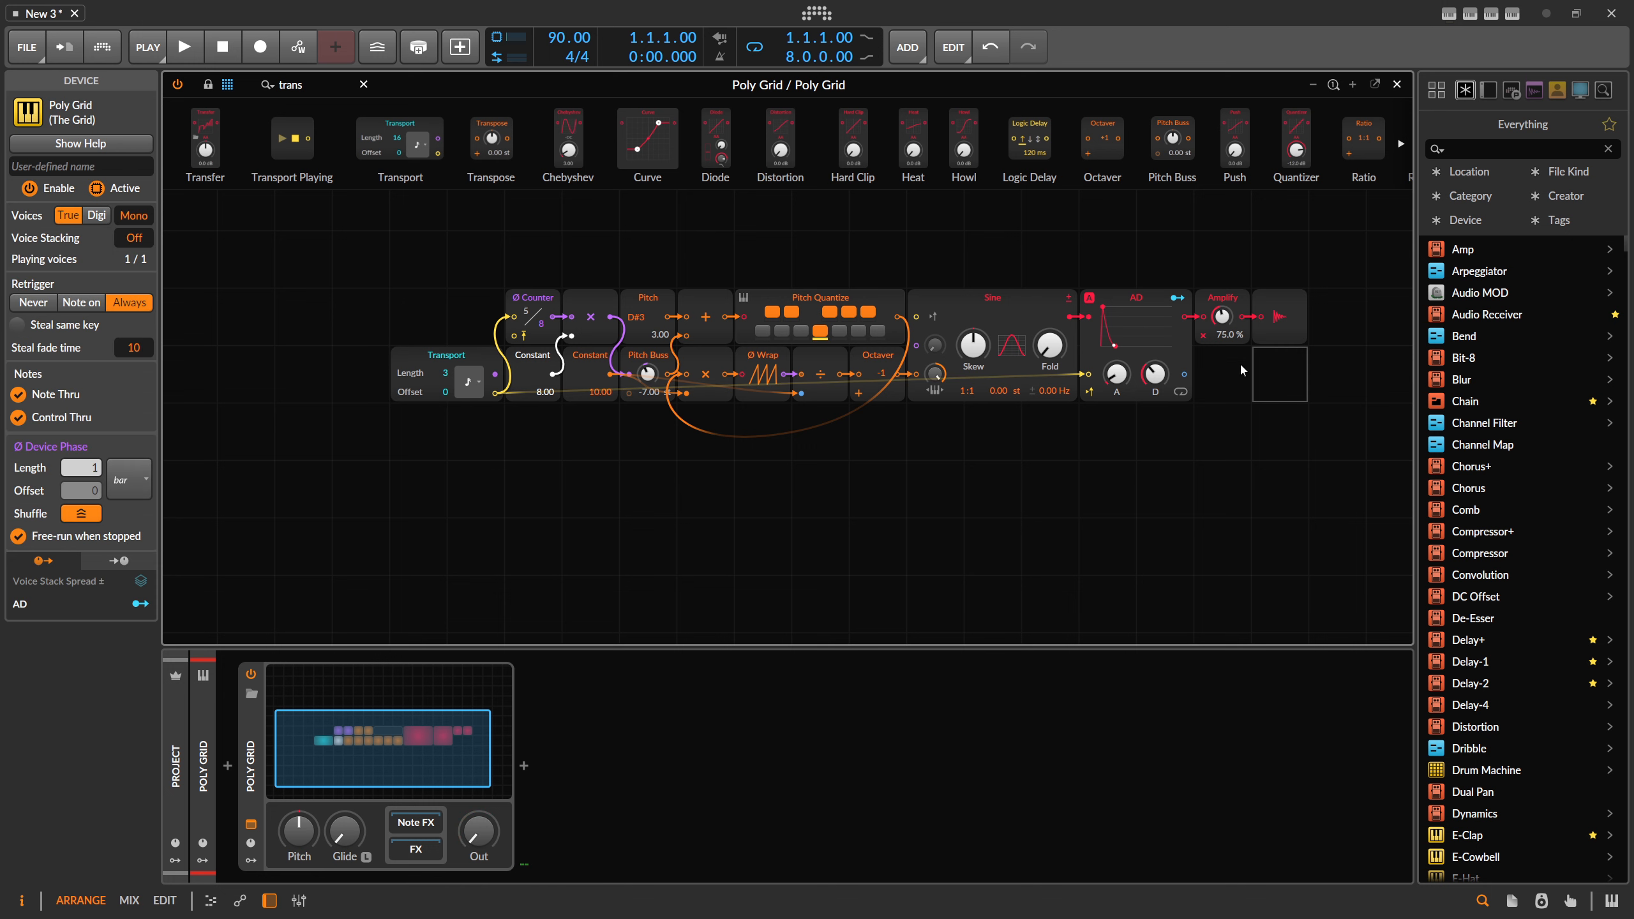
key(ctrl+a)
key(ctrl+d)
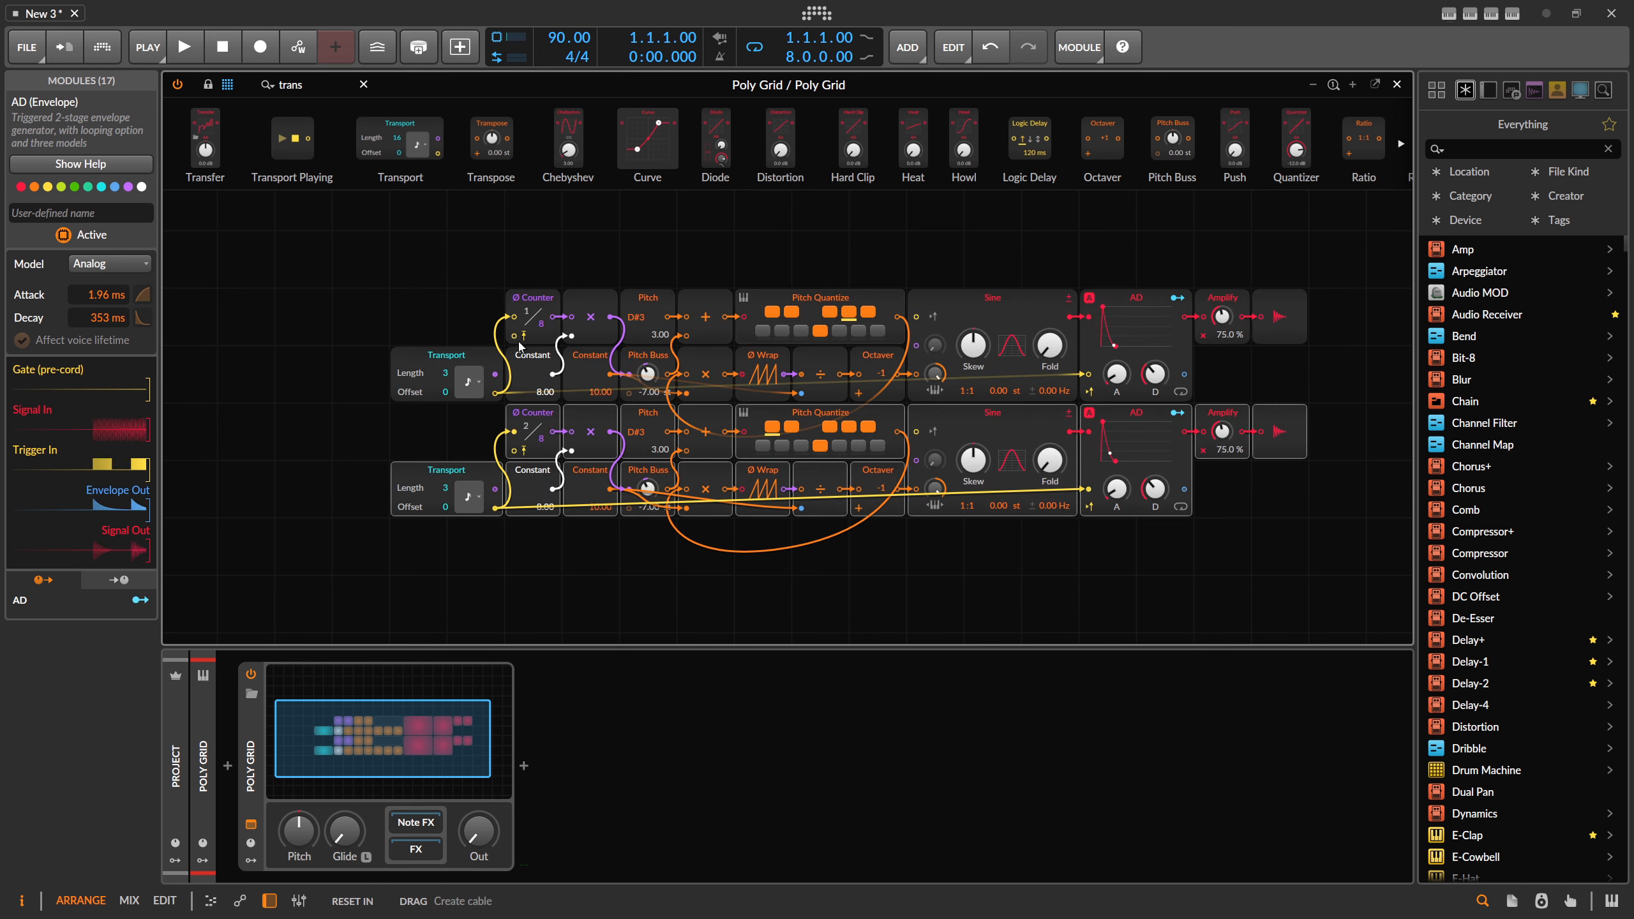
Set the duplicated voice's Transport length to 5 and its Pitch Buss amount to -3 st
scroll(930, 452, down, 1)
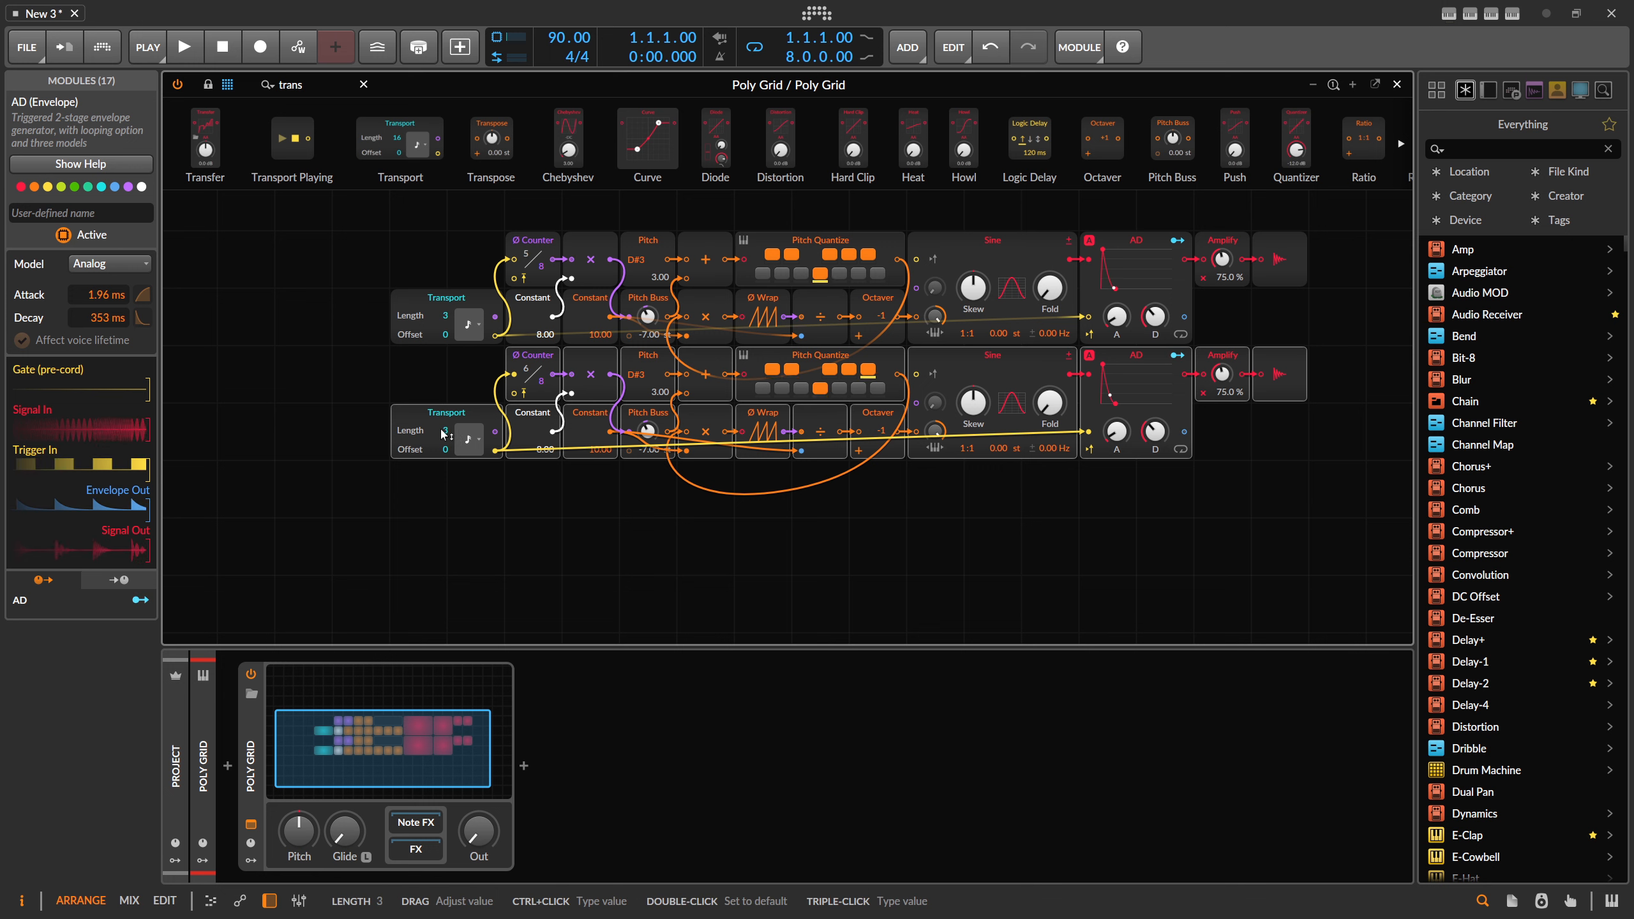
drag(446, 436, 446, 436)
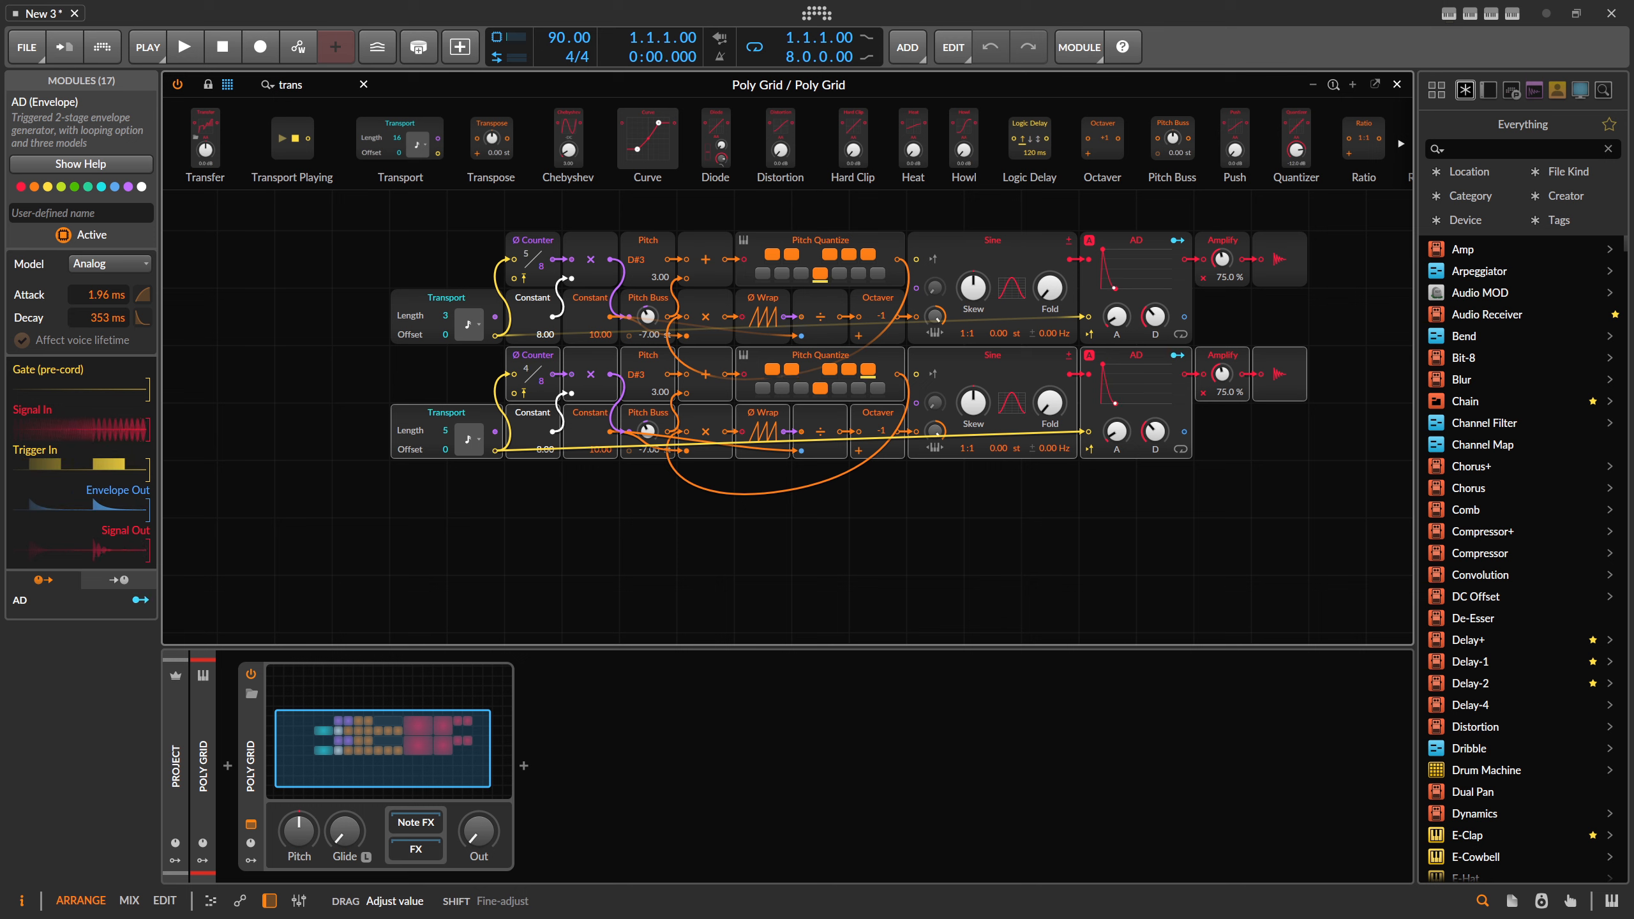
drag(445, 436, 446, 436)
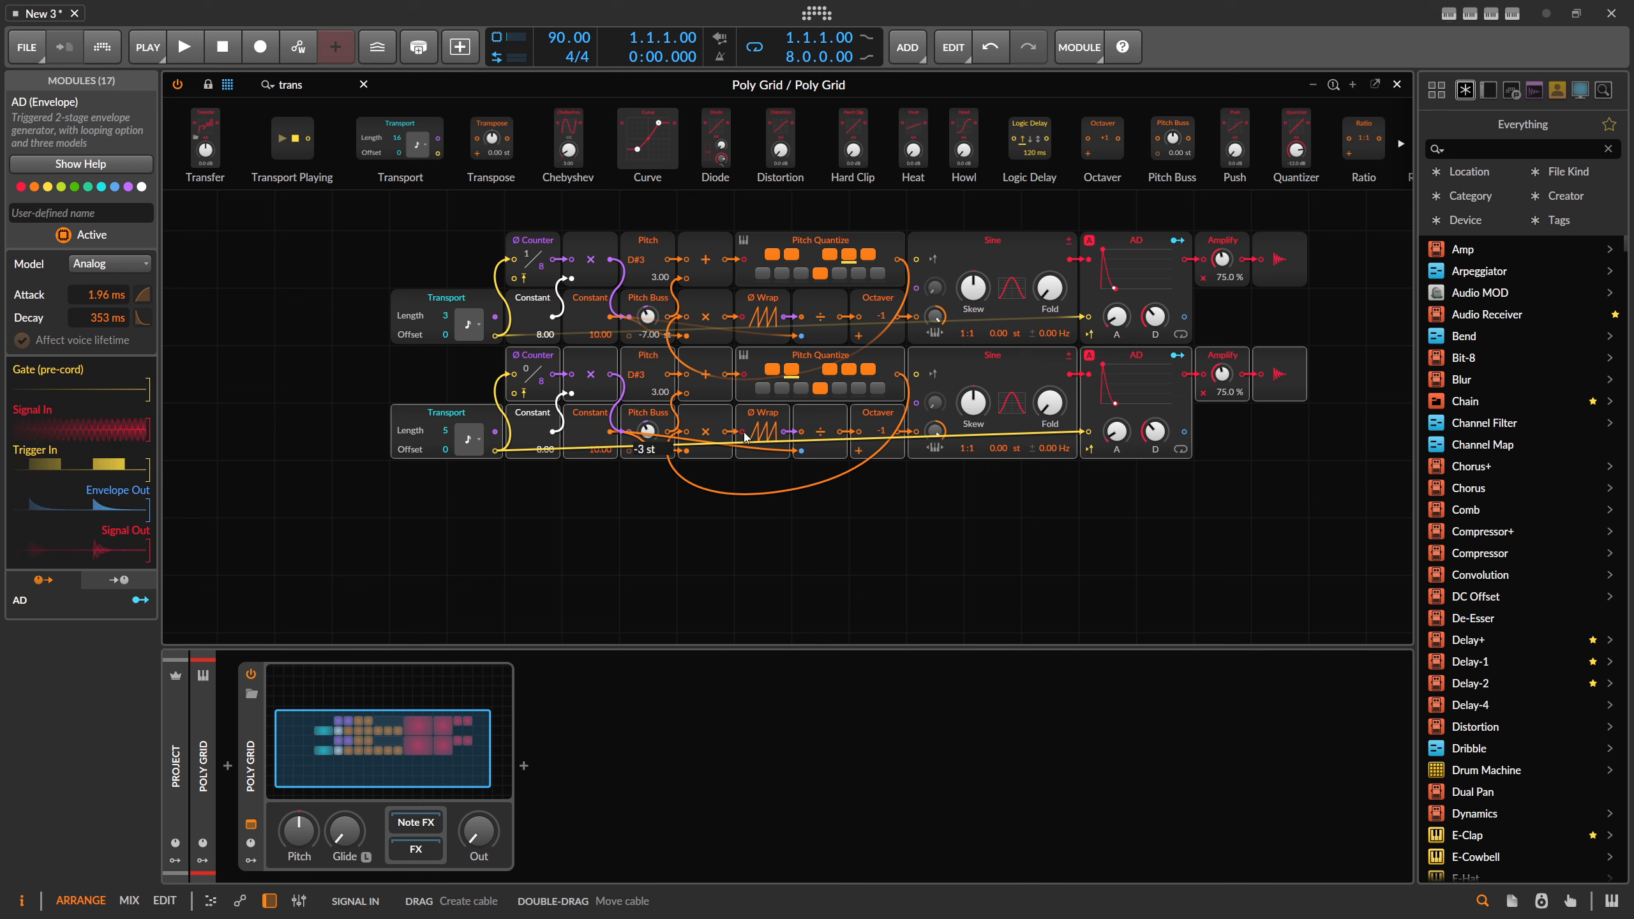
key(Return)
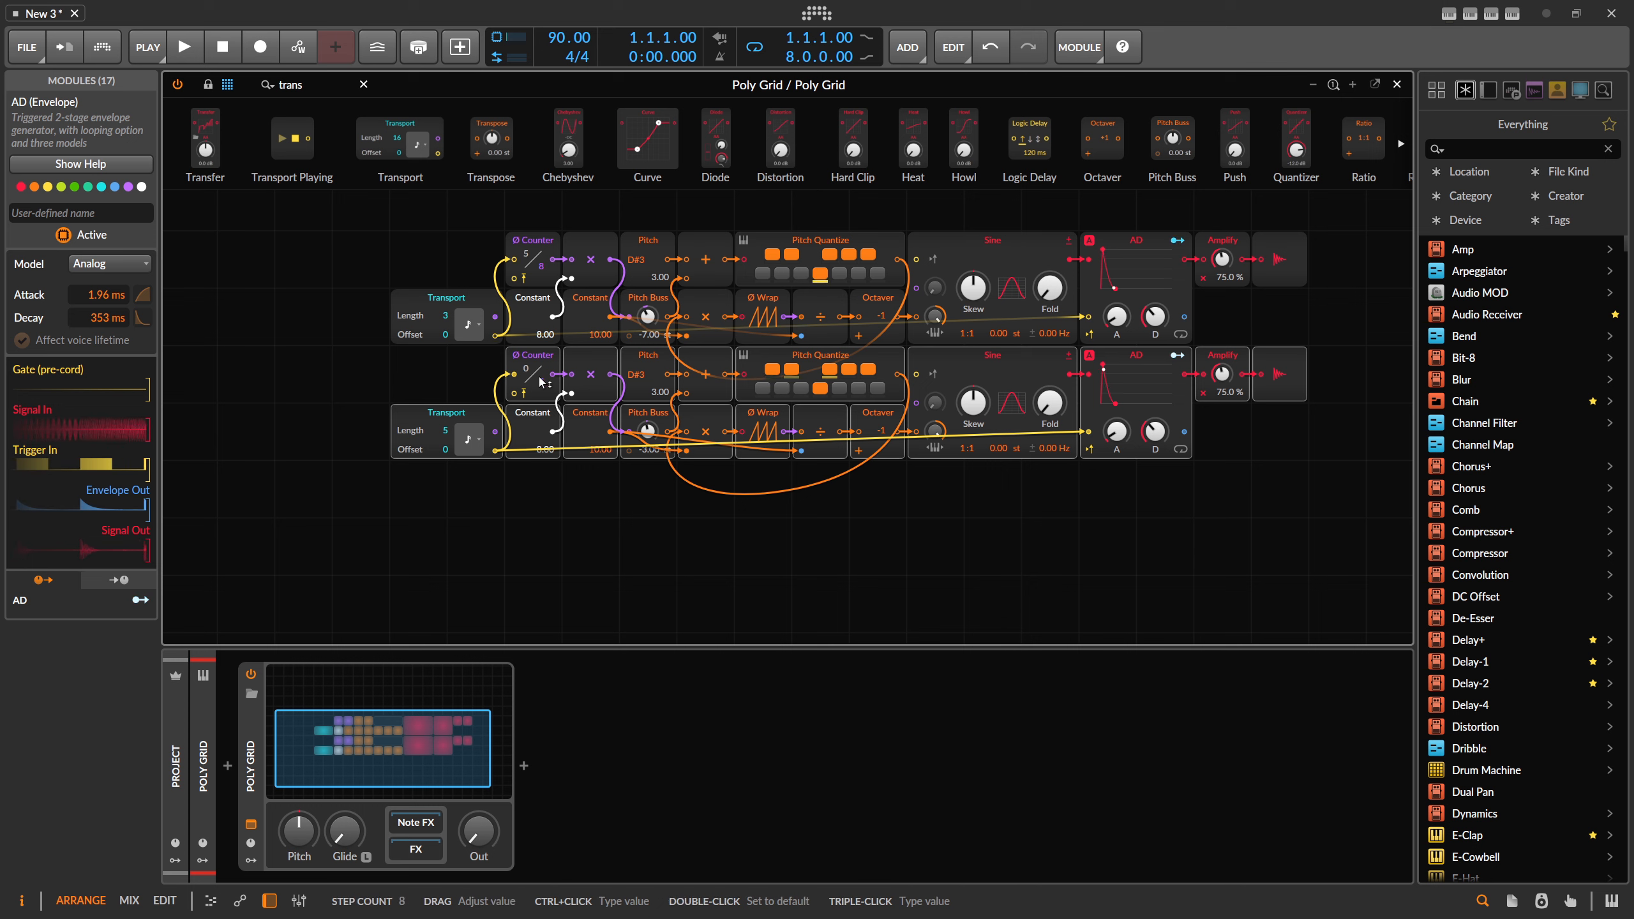
Set the duplicated voice's Ø Counter step count and white Constant to 10, and its Octaver shift to 0
drag(542, 382, 543, 382)
drag(542, 449, 543, 449)
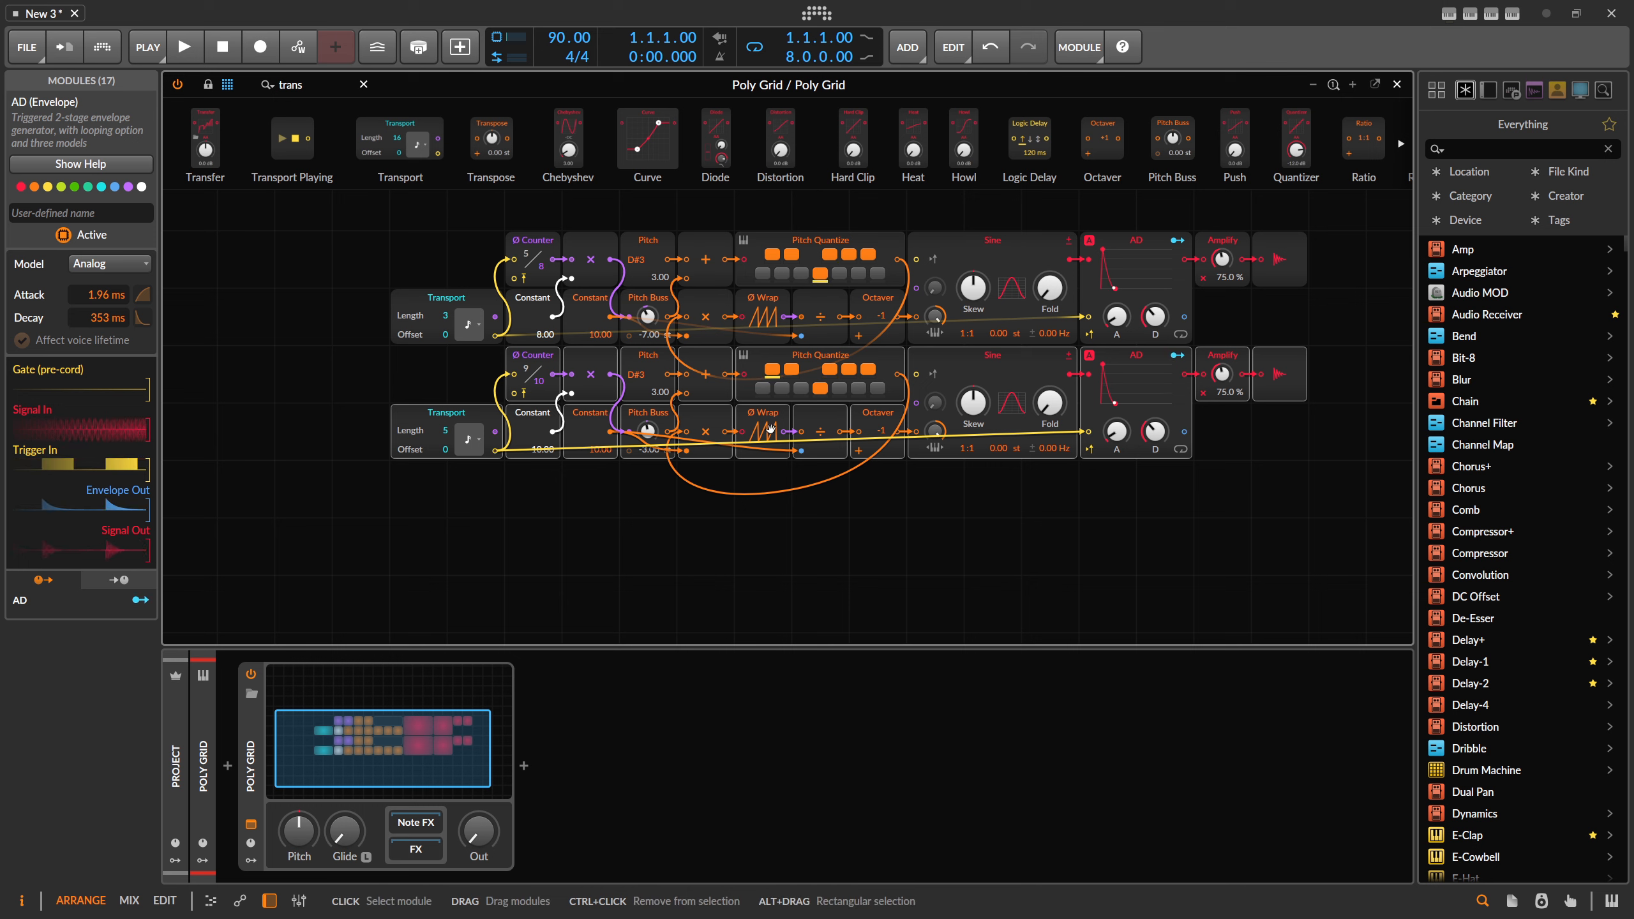
drag(939, 432, 886, 434)
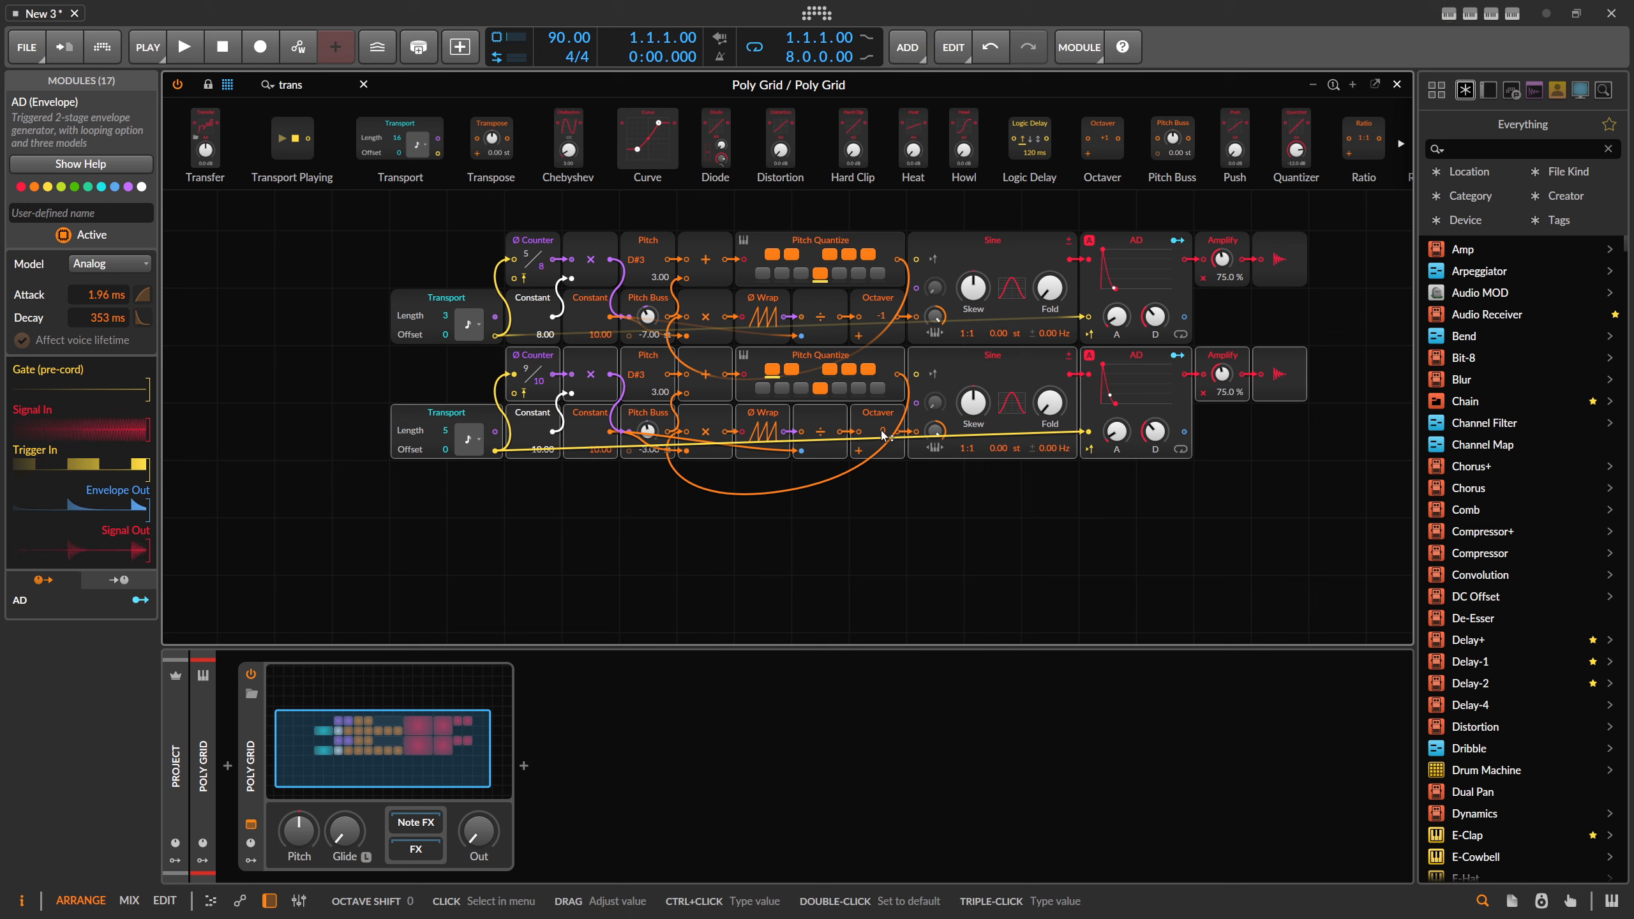
Audition both voices by briefly raising the output level, and insert a Convolution reverb in Poly Grid's FX chain
drag(483, 830, 483, 738)
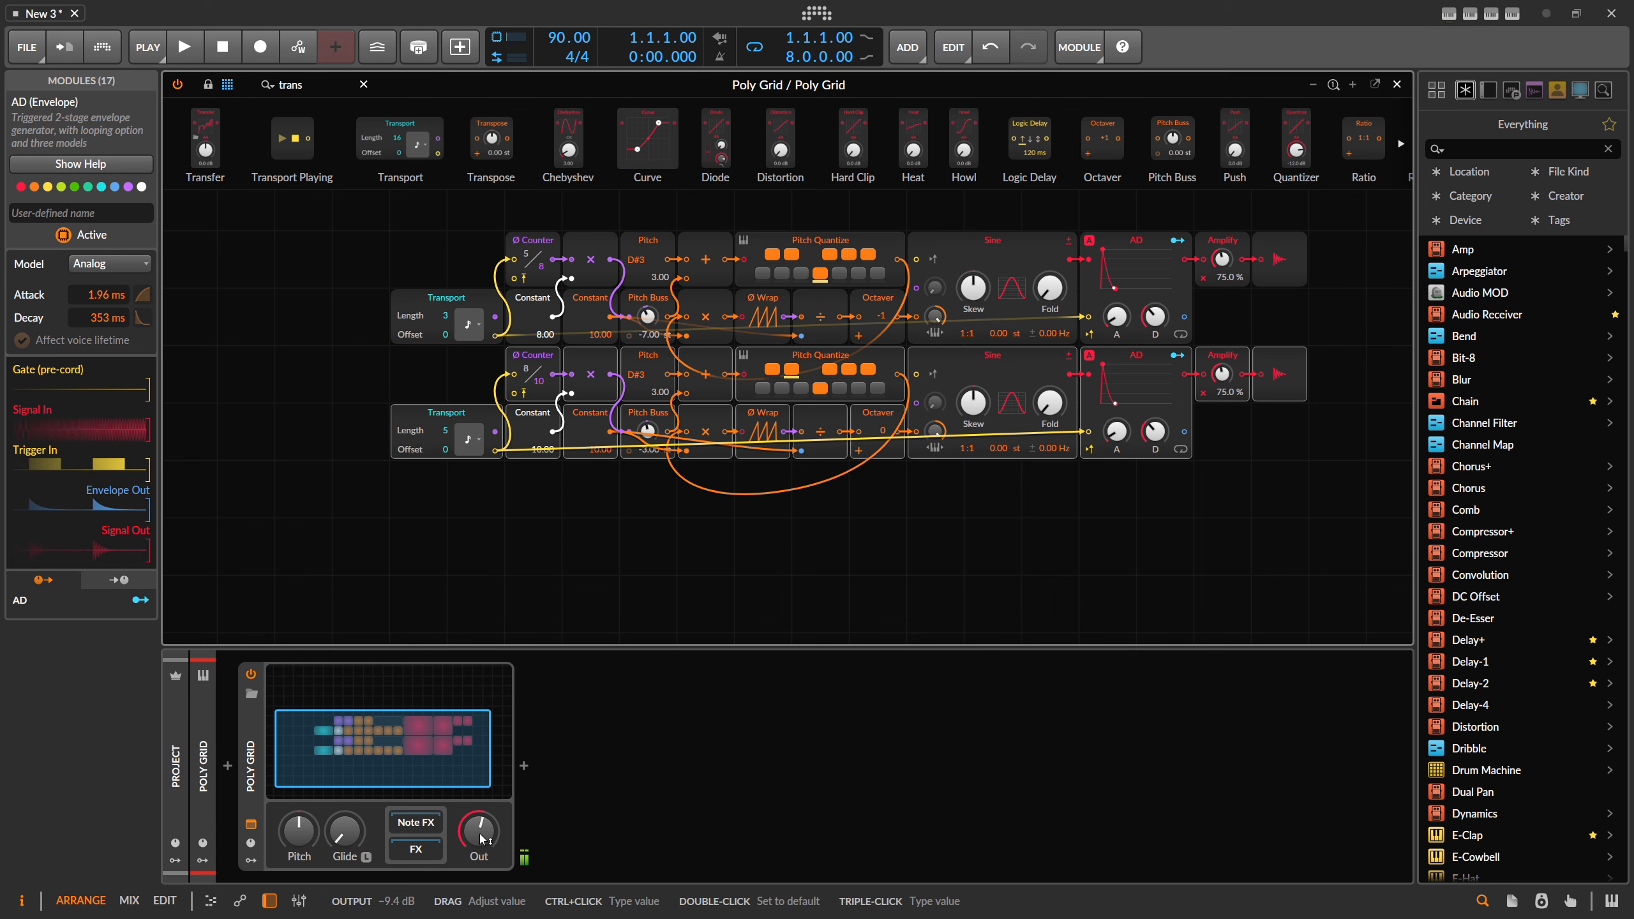
drag(478, 835, 479, 908)
click(416, 849)
click(525, 766)
text(conv)
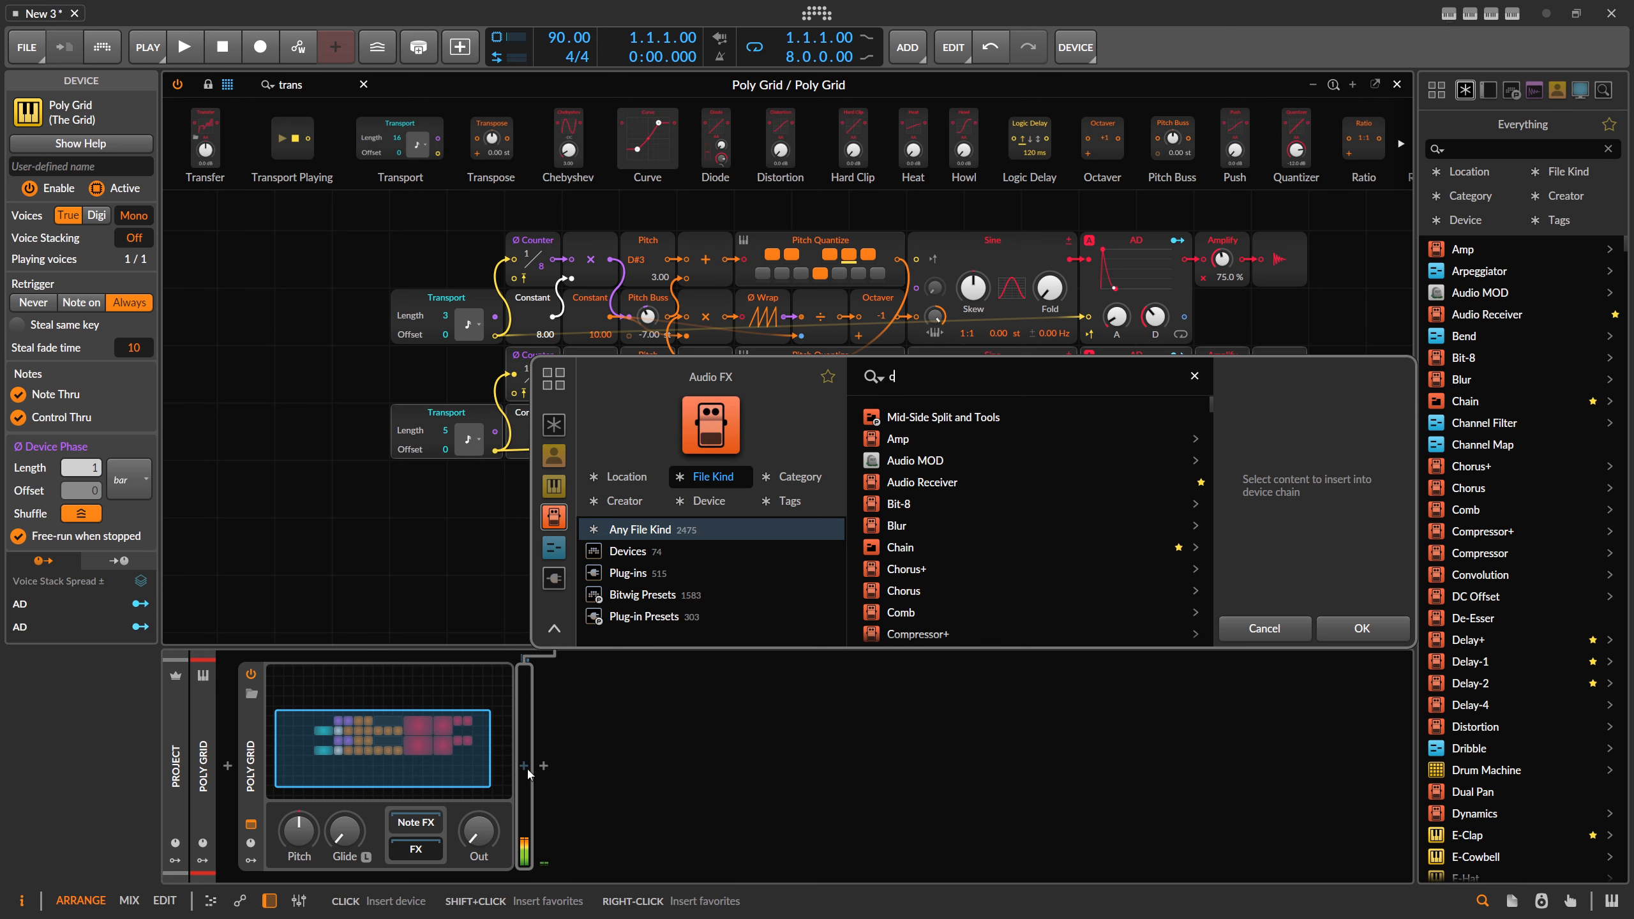
key(Return)
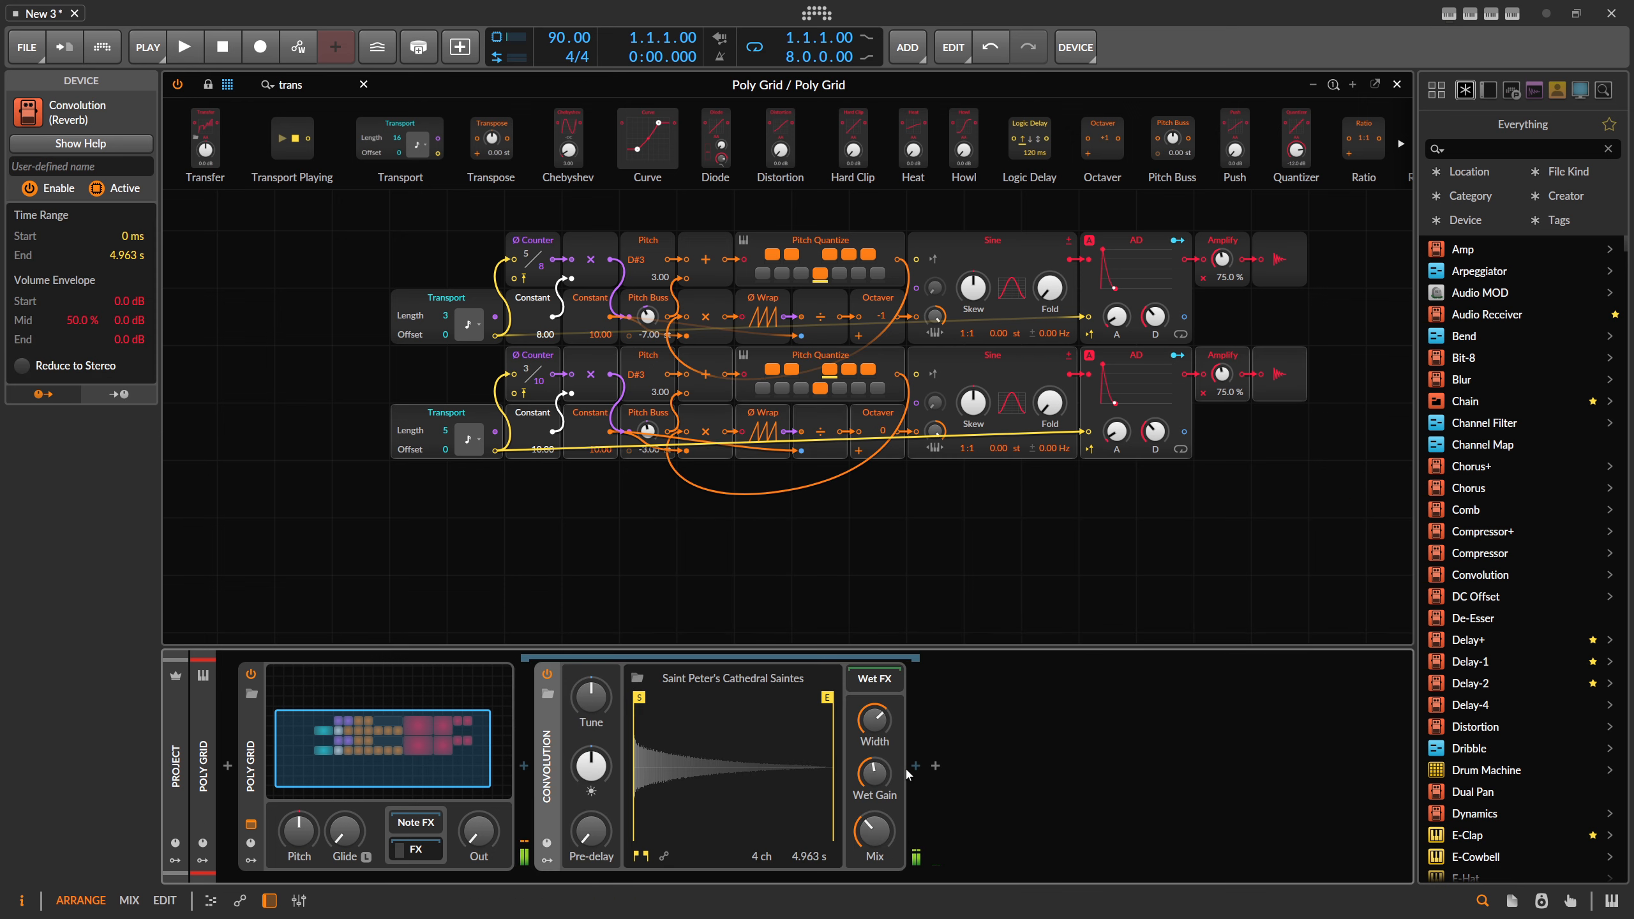
Insert a Delay-2 device after Convolution in the FX chain
click(915, 767)
text(delay)
key(Down)
key(Down)
key(Down)
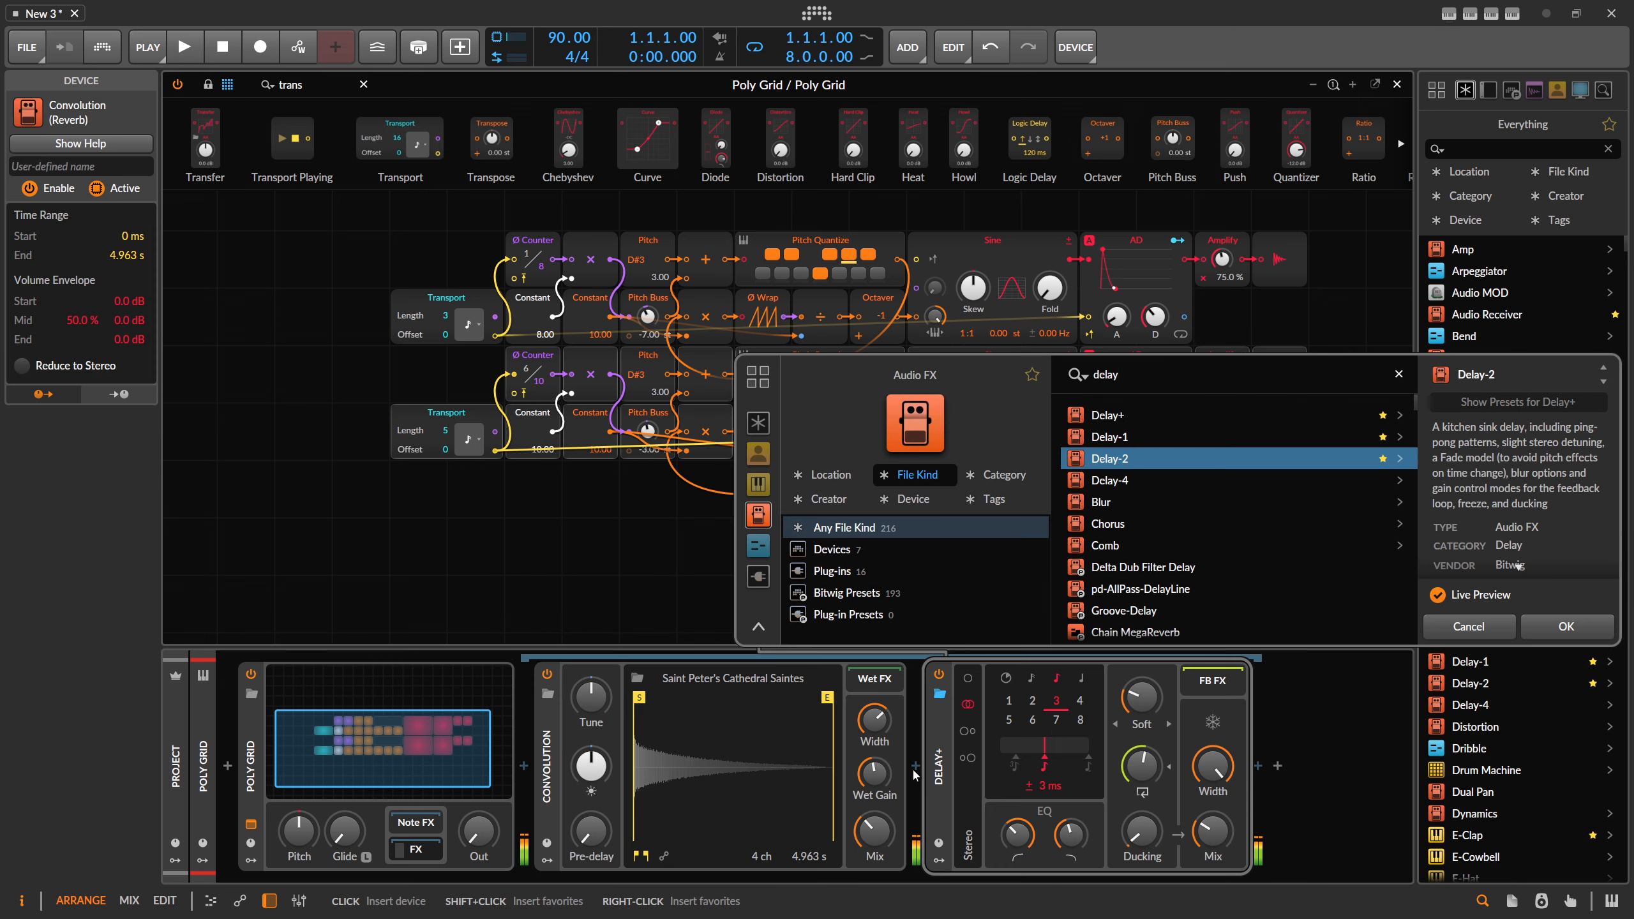
key(Return)
Slightly reduce the Convolution mix while auditioning the effects, and turn the Poly Grid output back down
mouse_move(484, 834)
mouse_down()
mouse_move(483, 785)
mouse_move(484, 837)
mouse_up()
drag(866, 835, 865, 845)
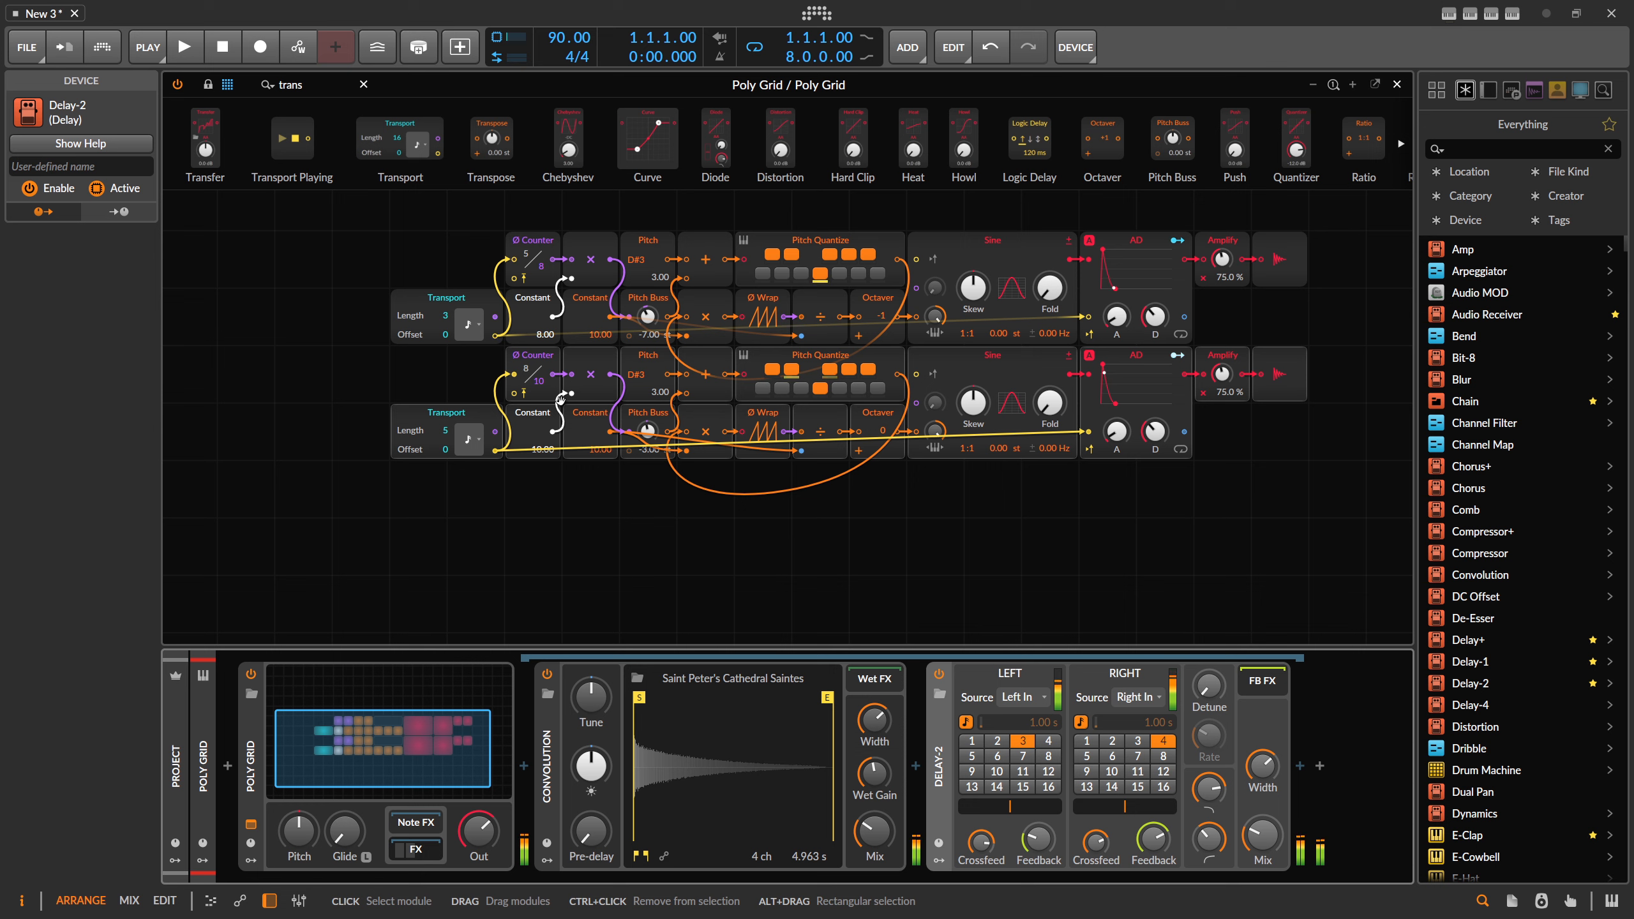
drag(479, 831, 478, 901)
Copy the upper voice into a new row above it, with the copy's Octaver shift at -2
scroll(484, 515, up, 1)
drag(353, 264, 1335, 386)
scroll(825, 281, up, 1)
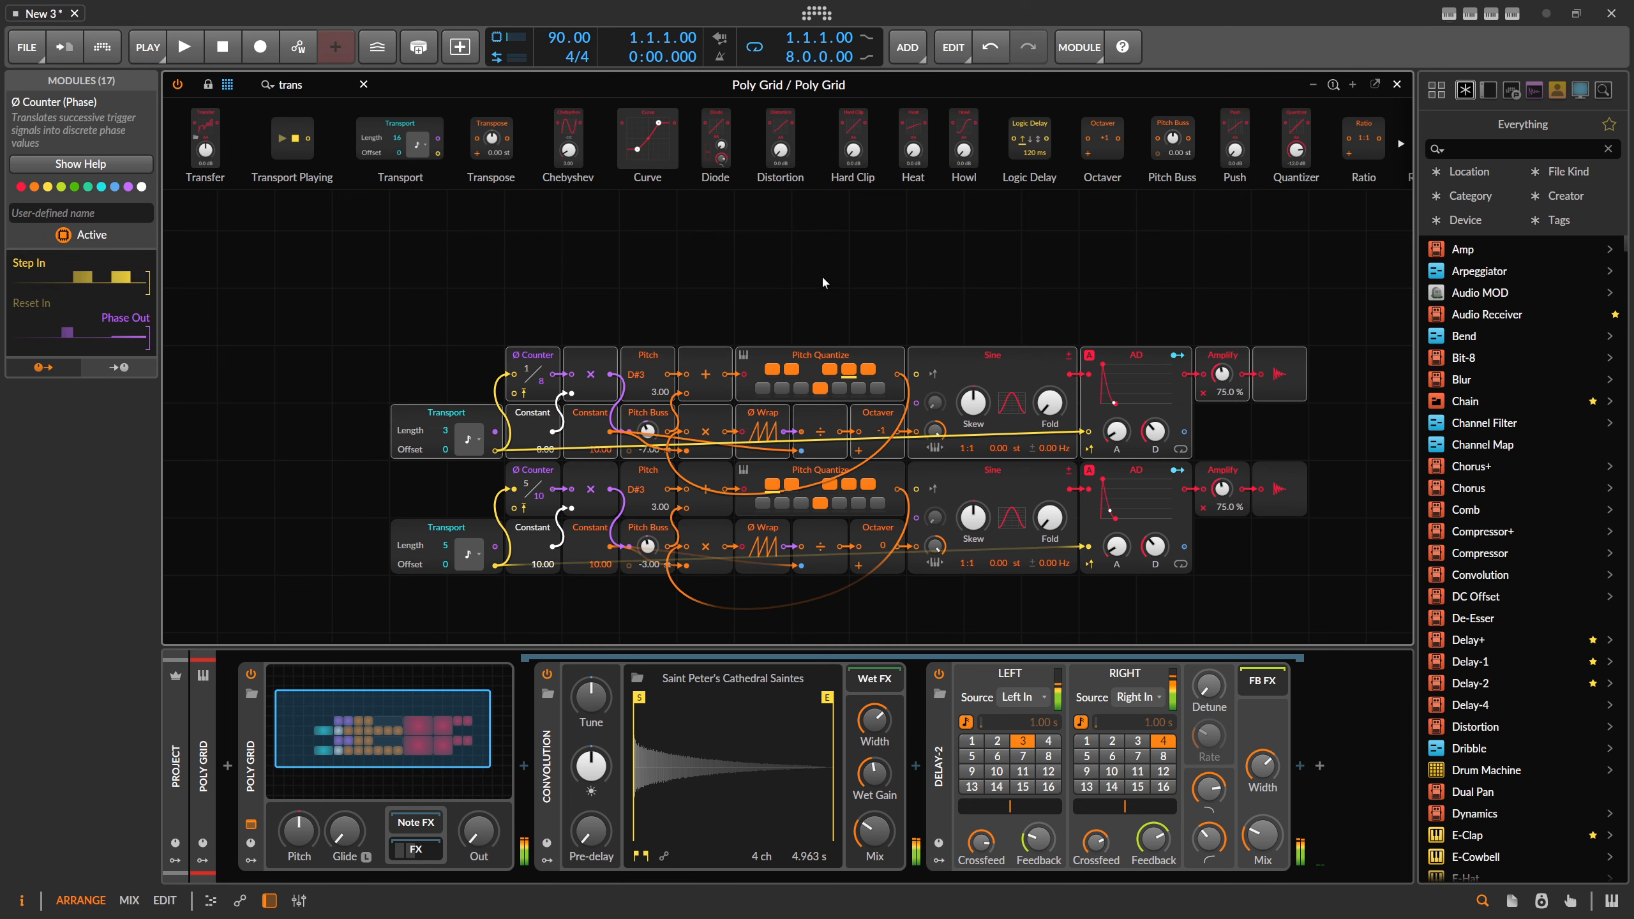
drag(780, 358, 779, 261)
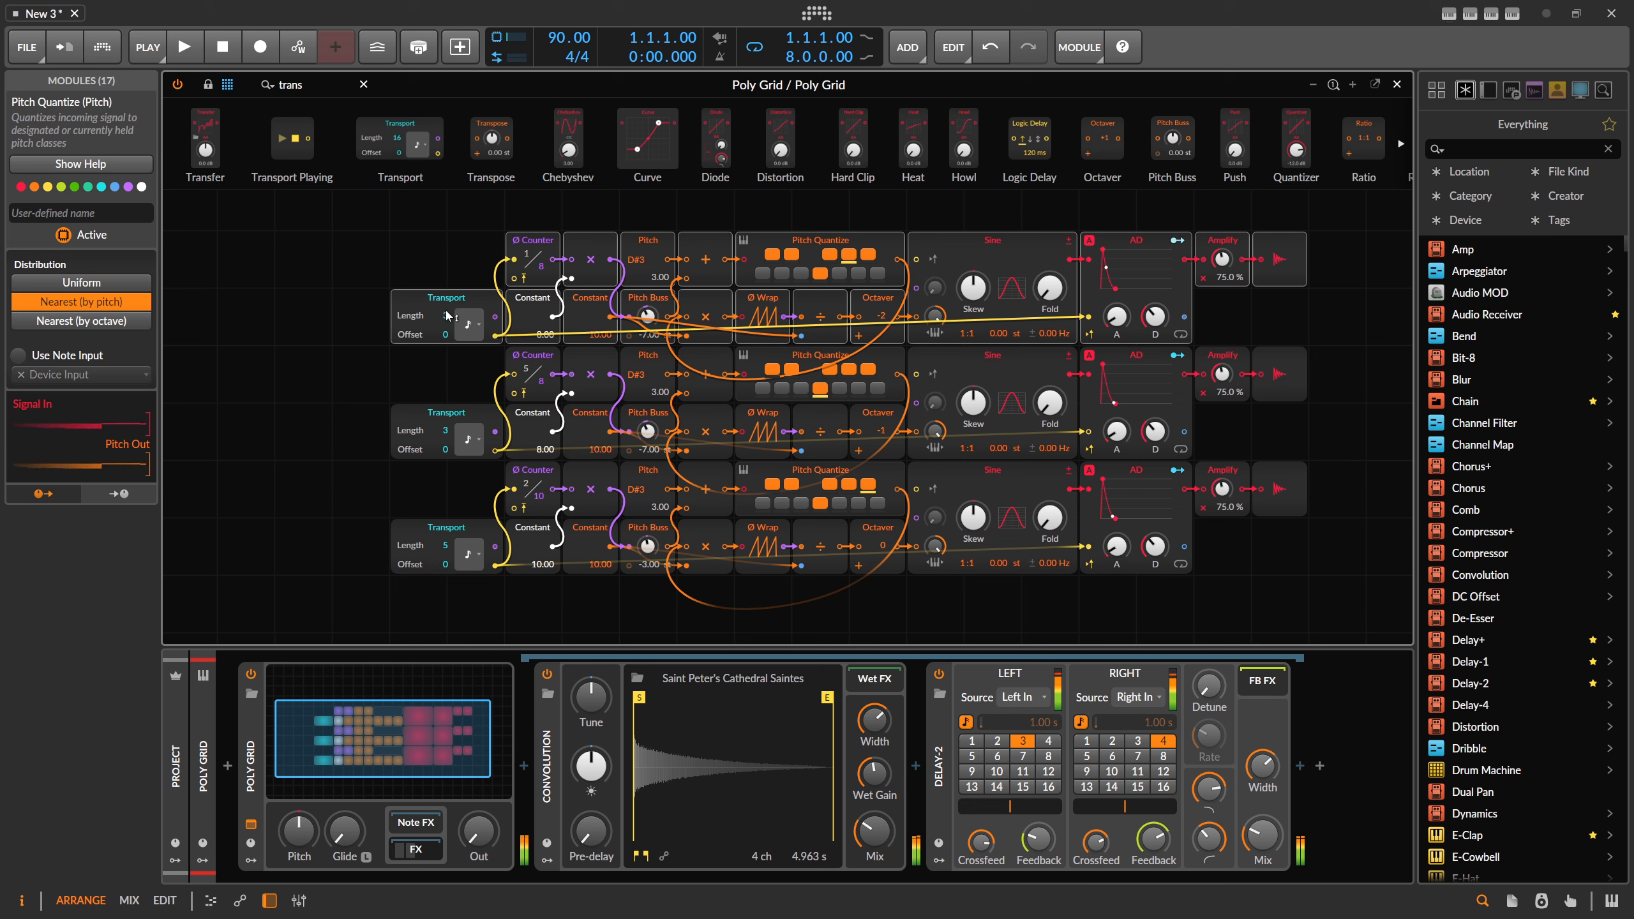
Set the top voice's Transport length to 9 and its Pitch Buss amount to -5 st
key(ctrl+z)
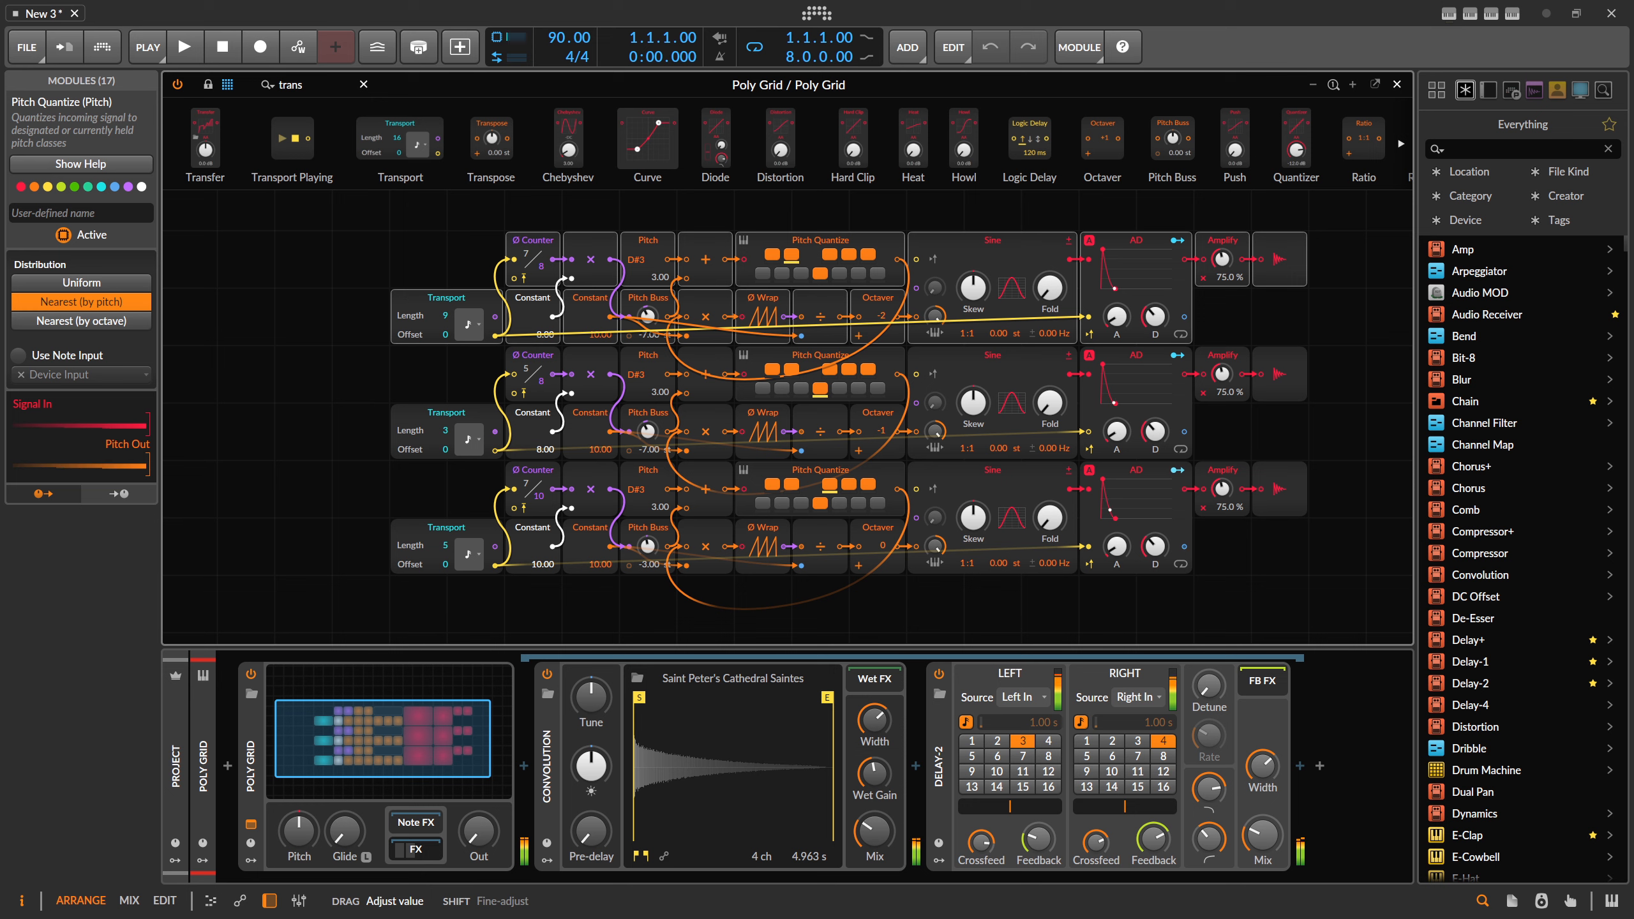
drag(445, 316, 445, 316)
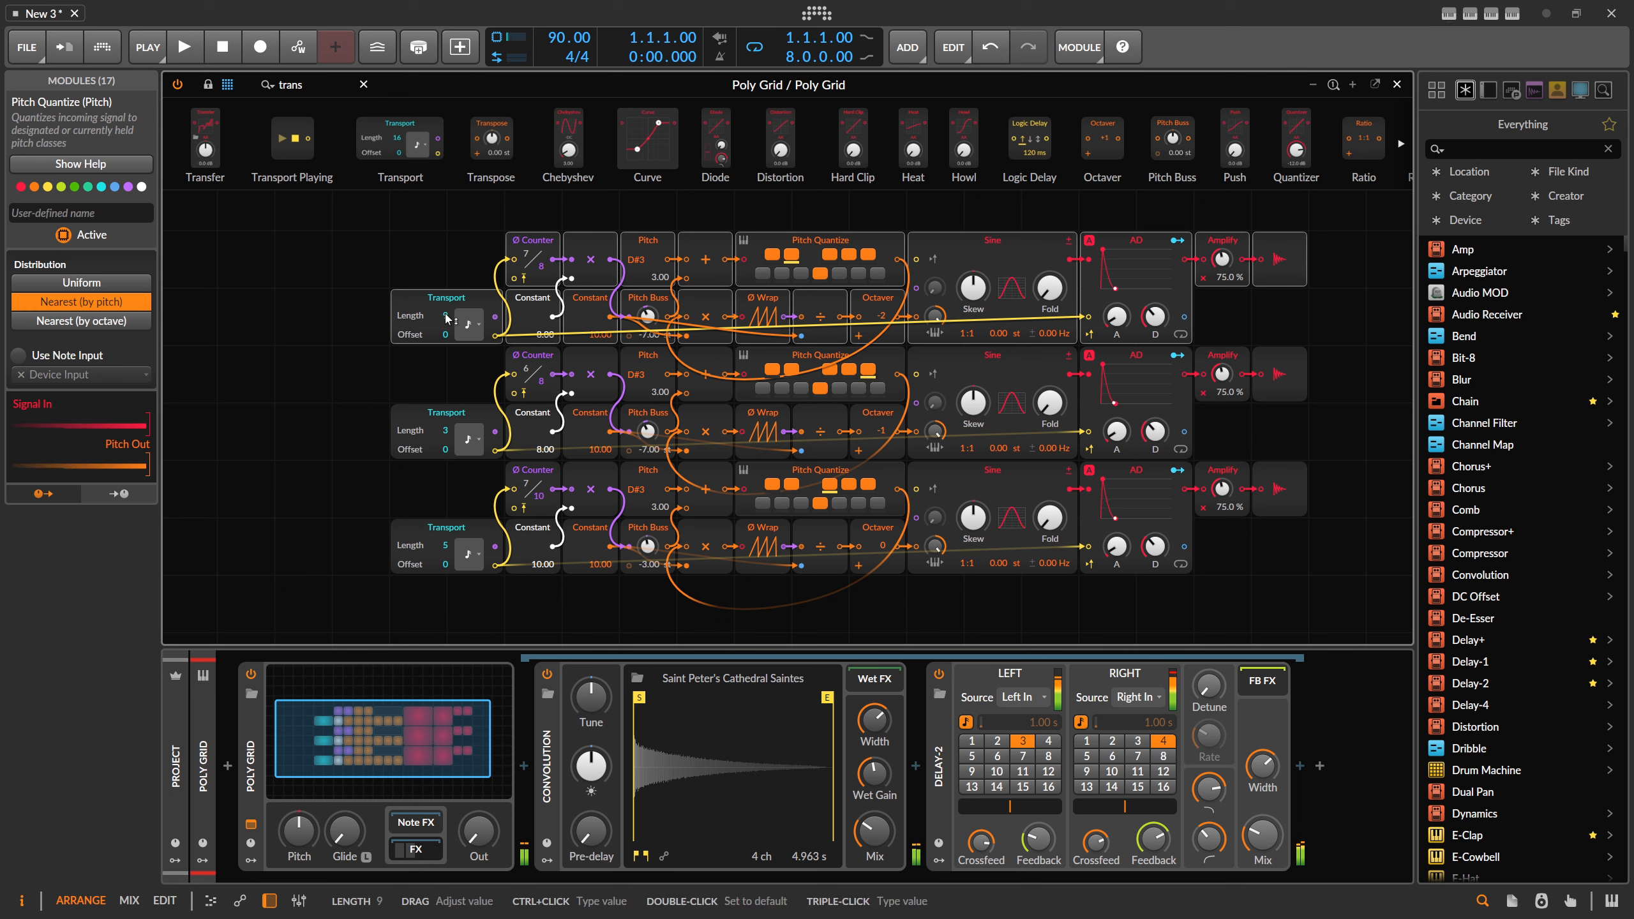
ctrl+click(652, 315)
text(-5)
key(Return)
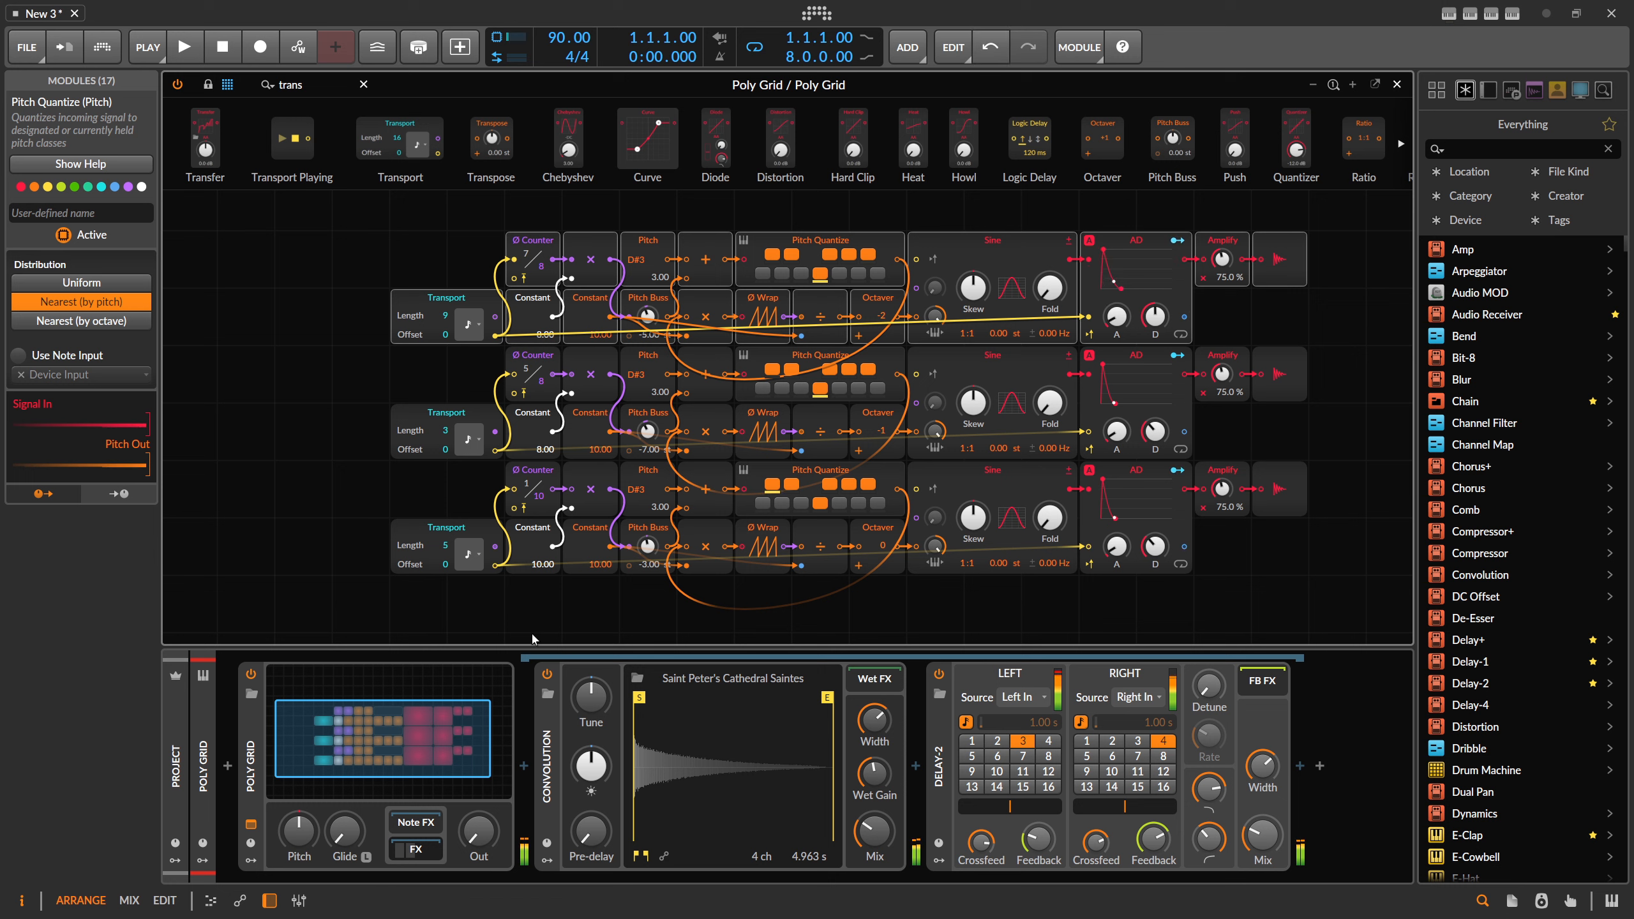
With the output raised, lengthen the top voice's AD decay and set the middle voice's Transport length to 4
drag(479, 831, 478, 750)
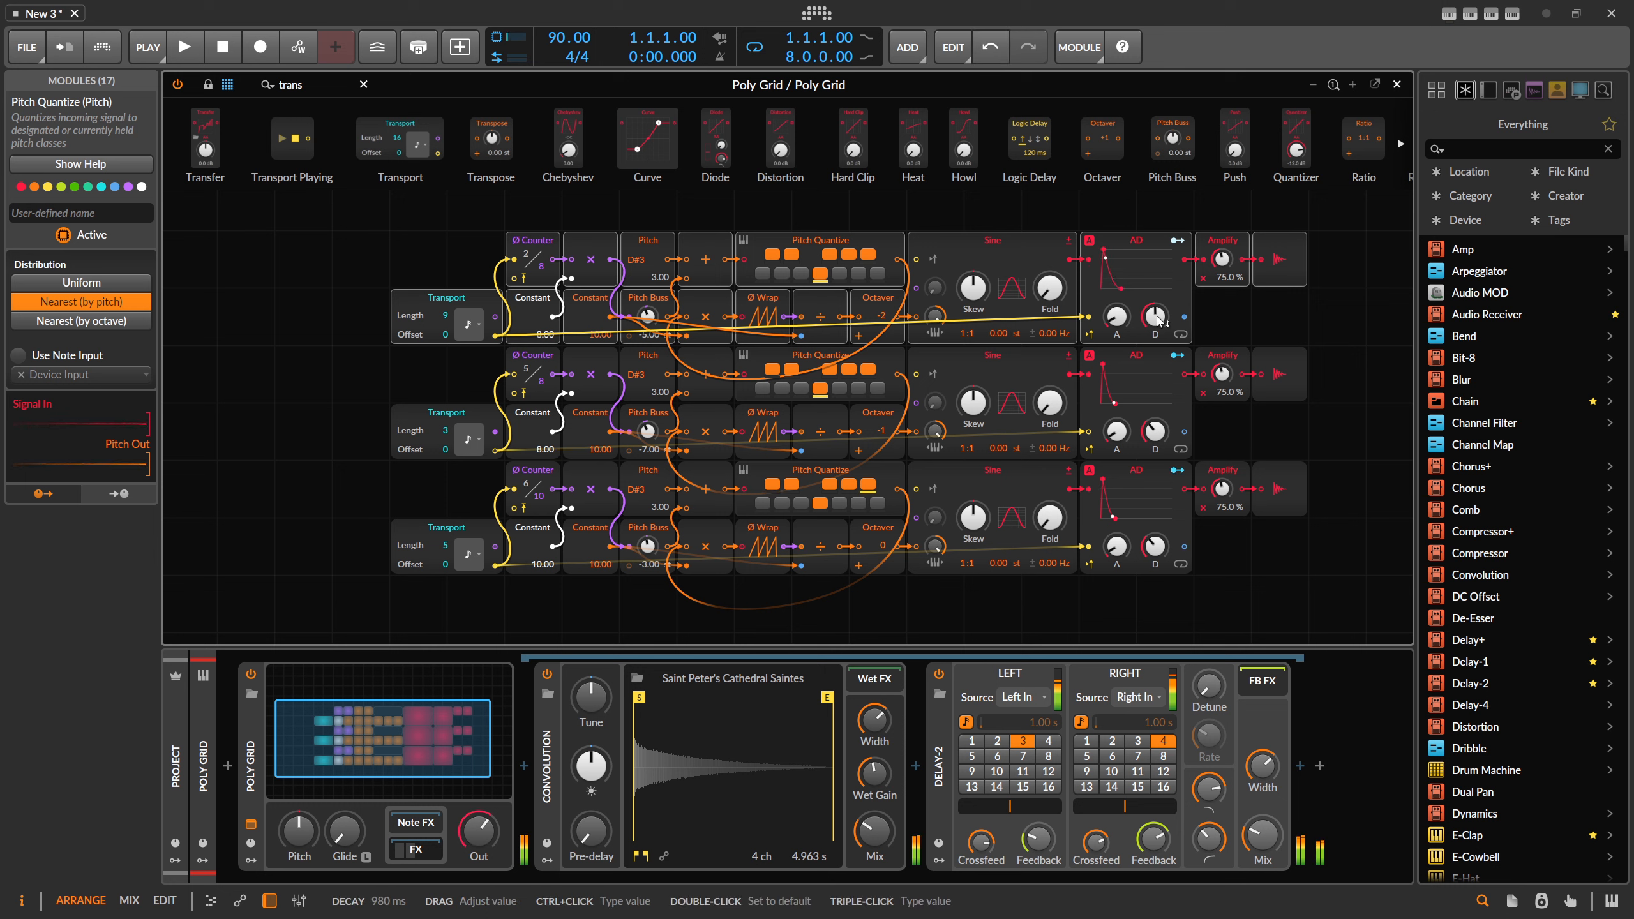
drag(1155, 316, 1156, 313)
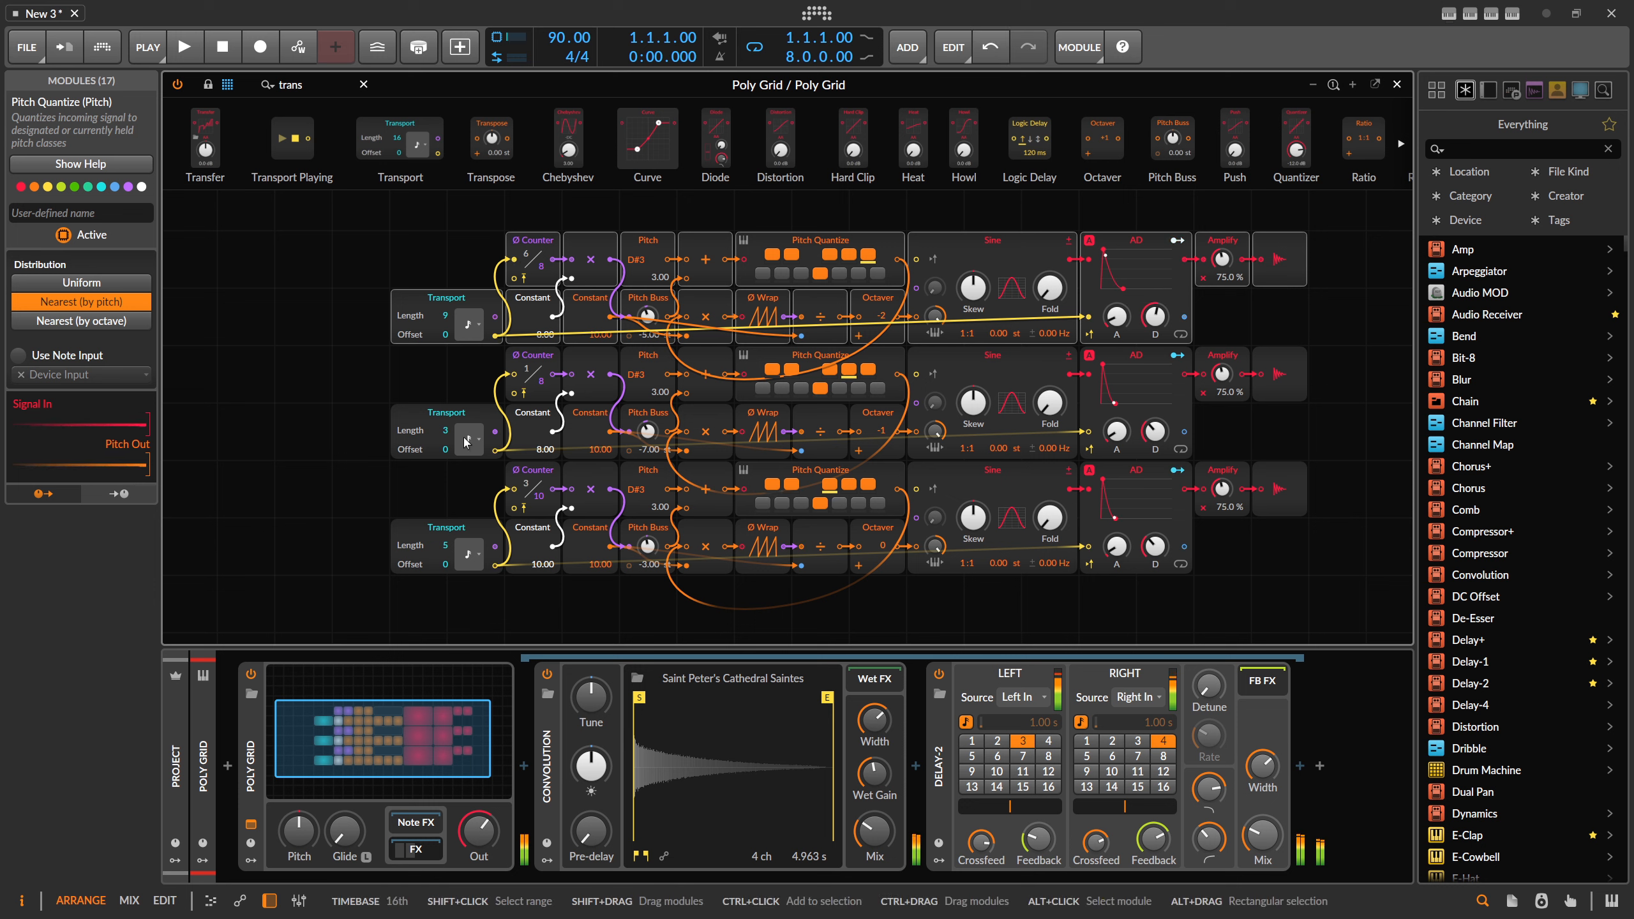
drag(445, 432, 445, 432)
Set the bottom voice's AD envelope to 1.66 ms attack and 343 ms decay, and its Amplify level to 30.8%
drag(1145, 531, 1155, 546)
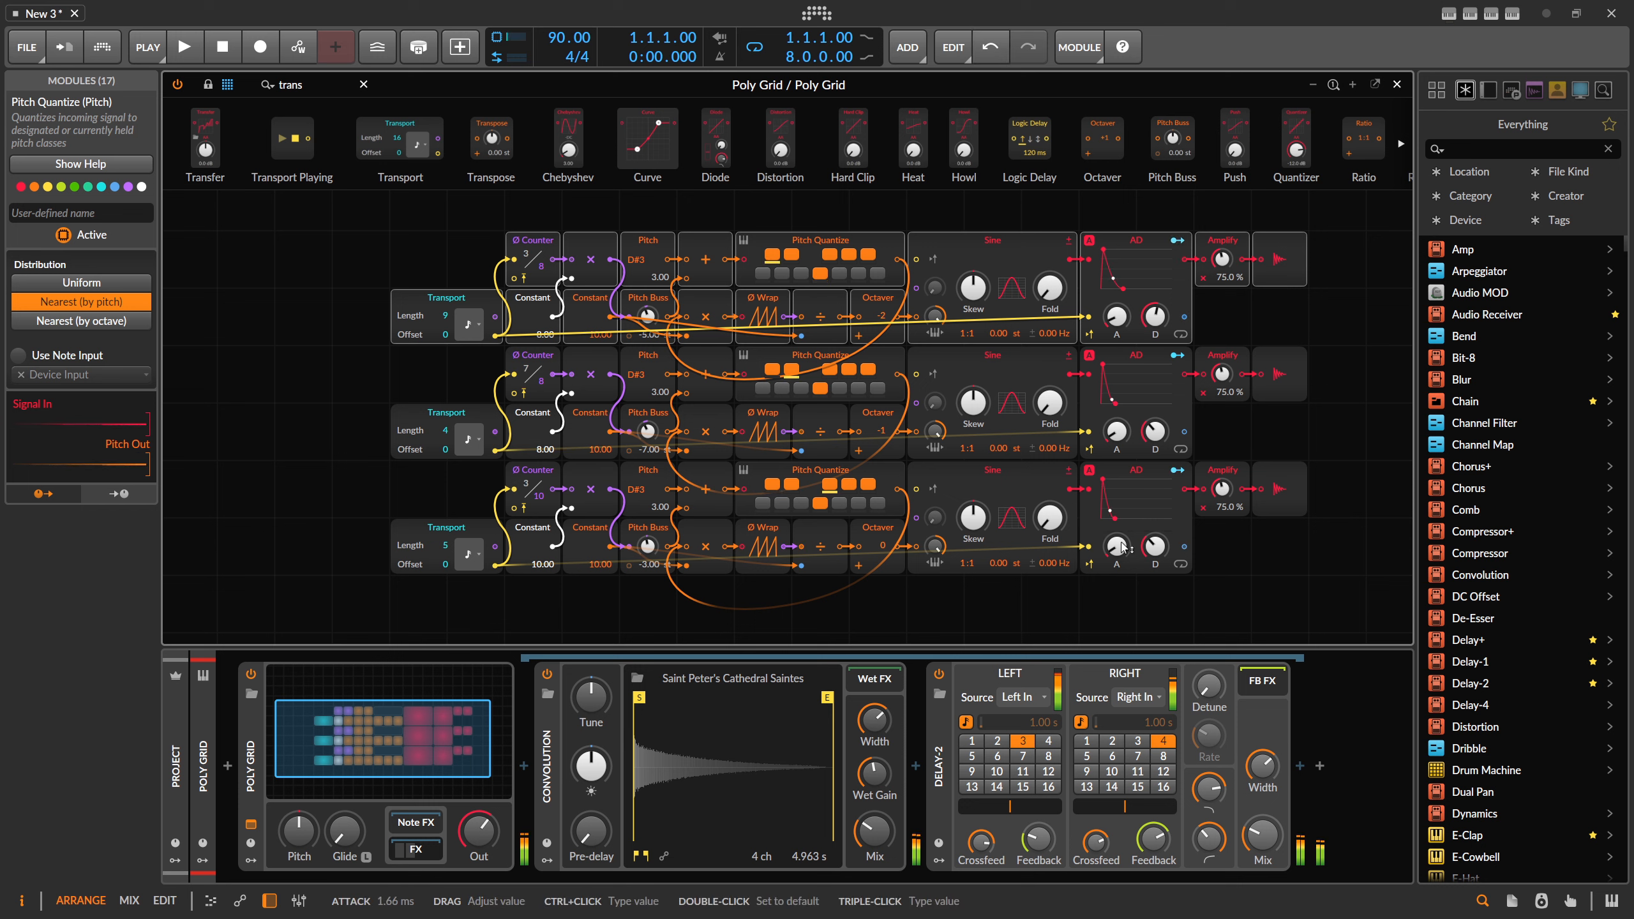
drag(1221, 489, 1221, 488)
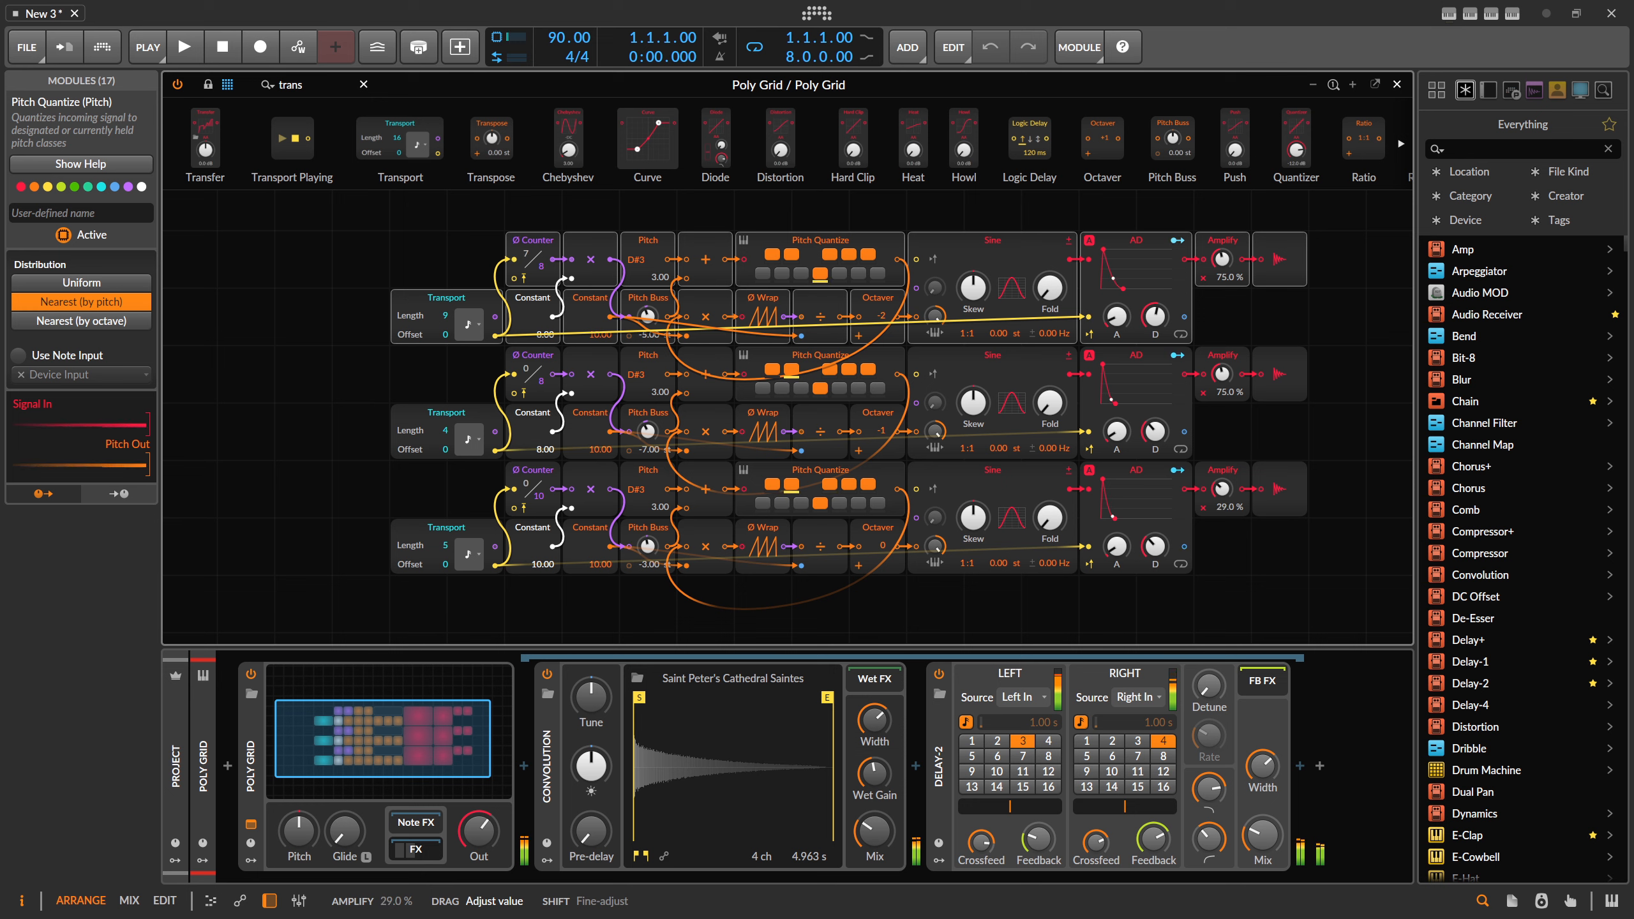
drag(1221, 488, 355, 422)
Duplicate the bottom voice into a new row beneath it and set the copy's Transport length to 6
scroll(1175, 374, down, 2)
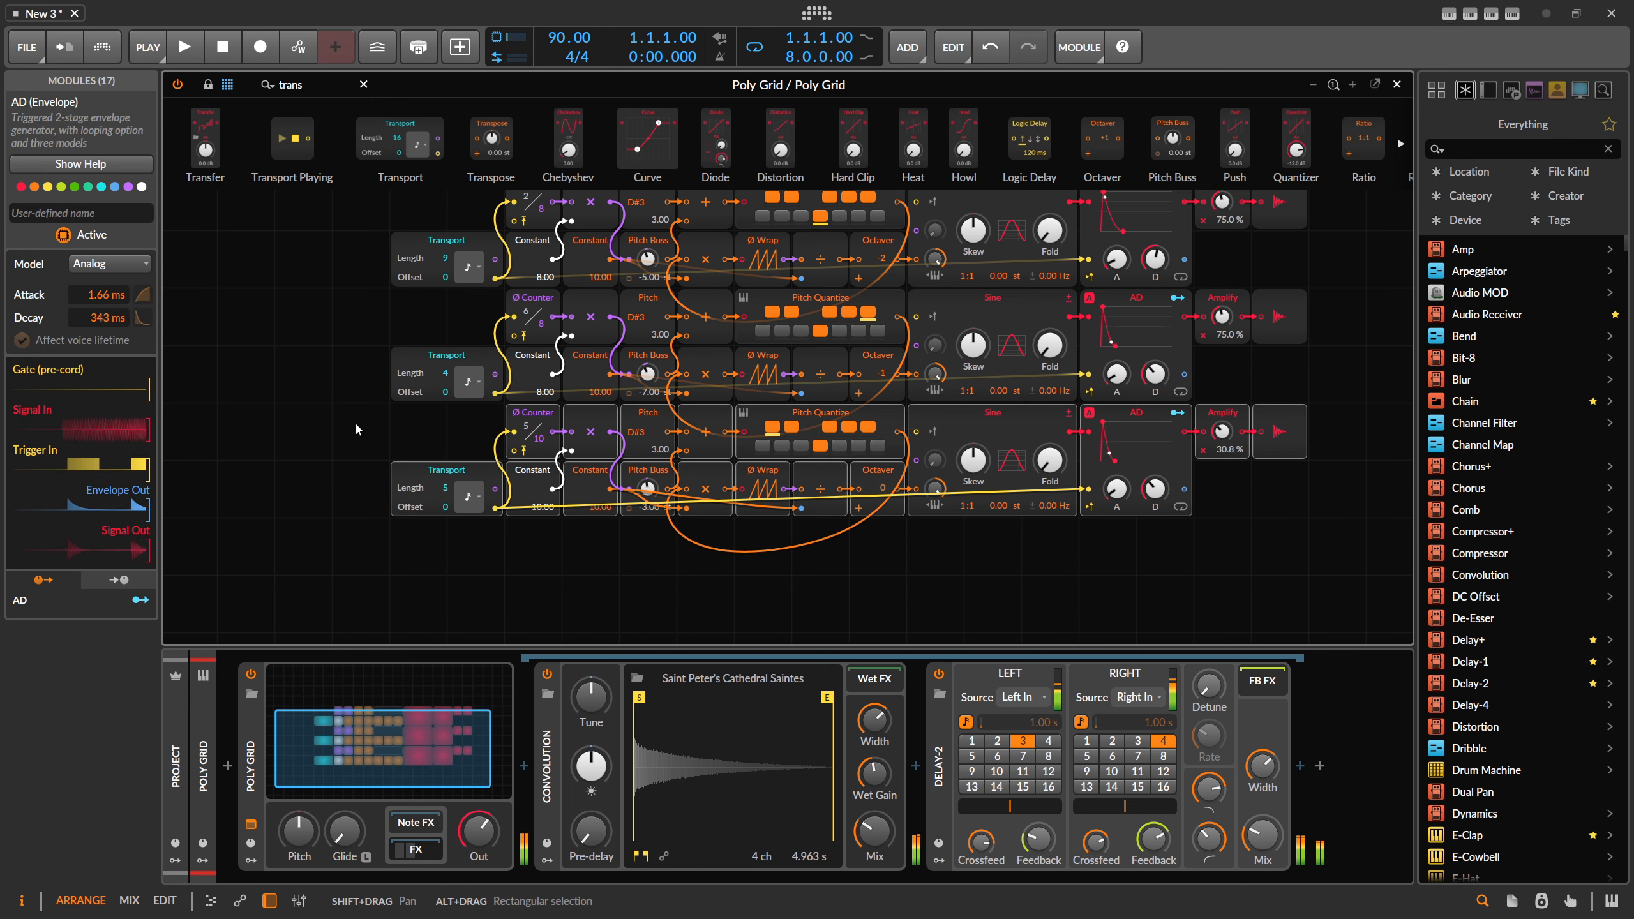
key(ctrl+d)
scroll(385, 419, down, 2)
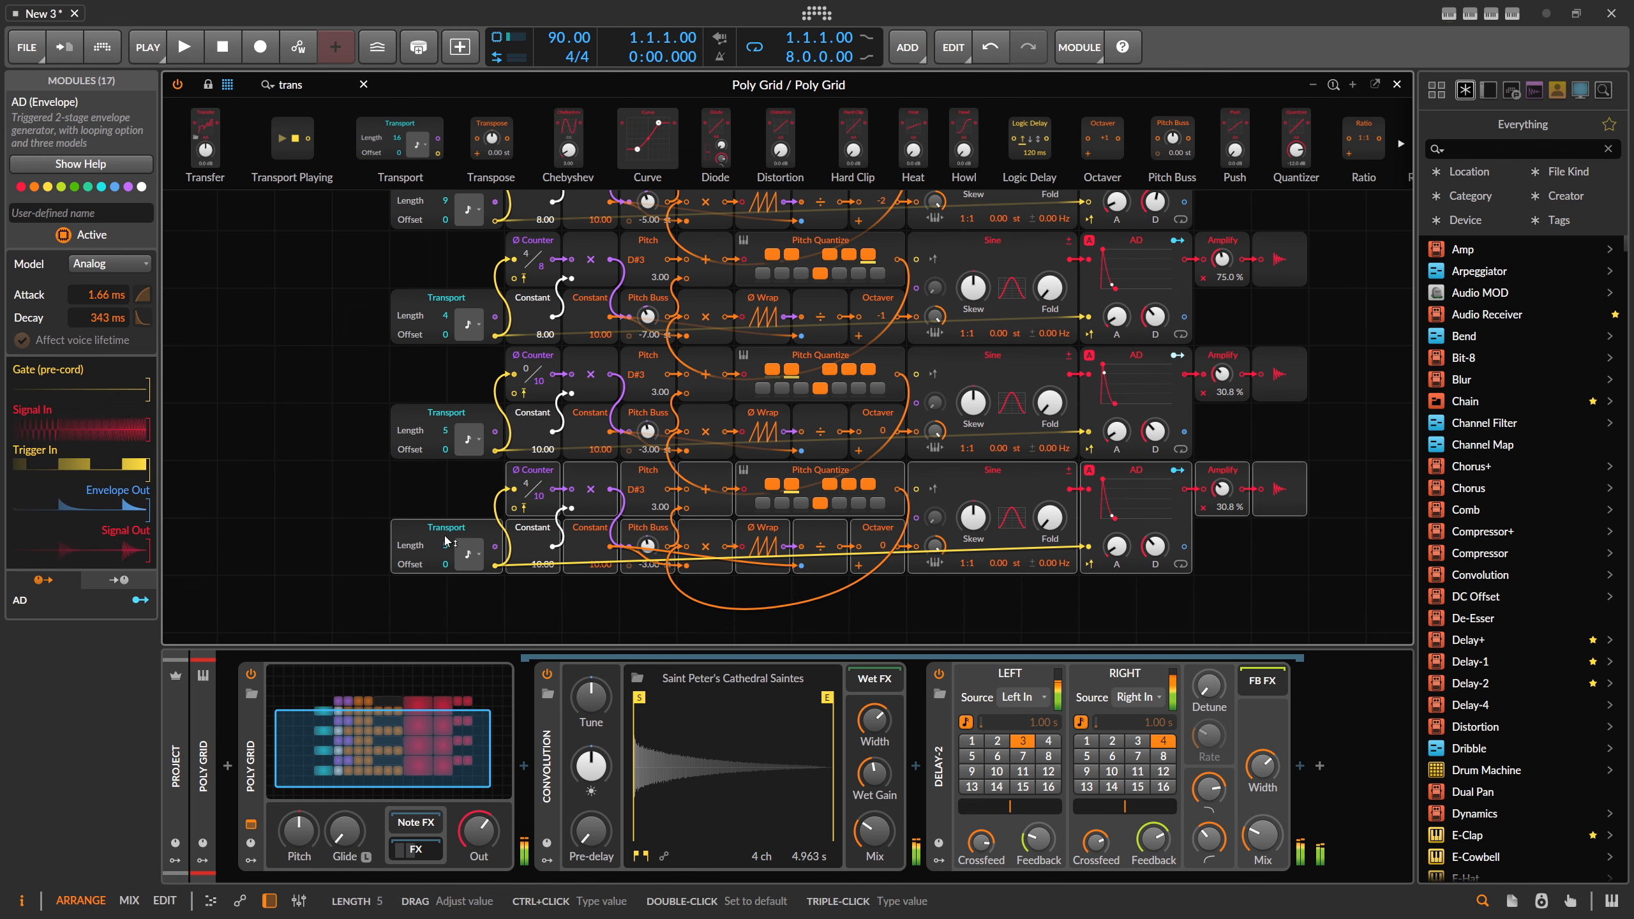
drag(444, 545, 444, 538)
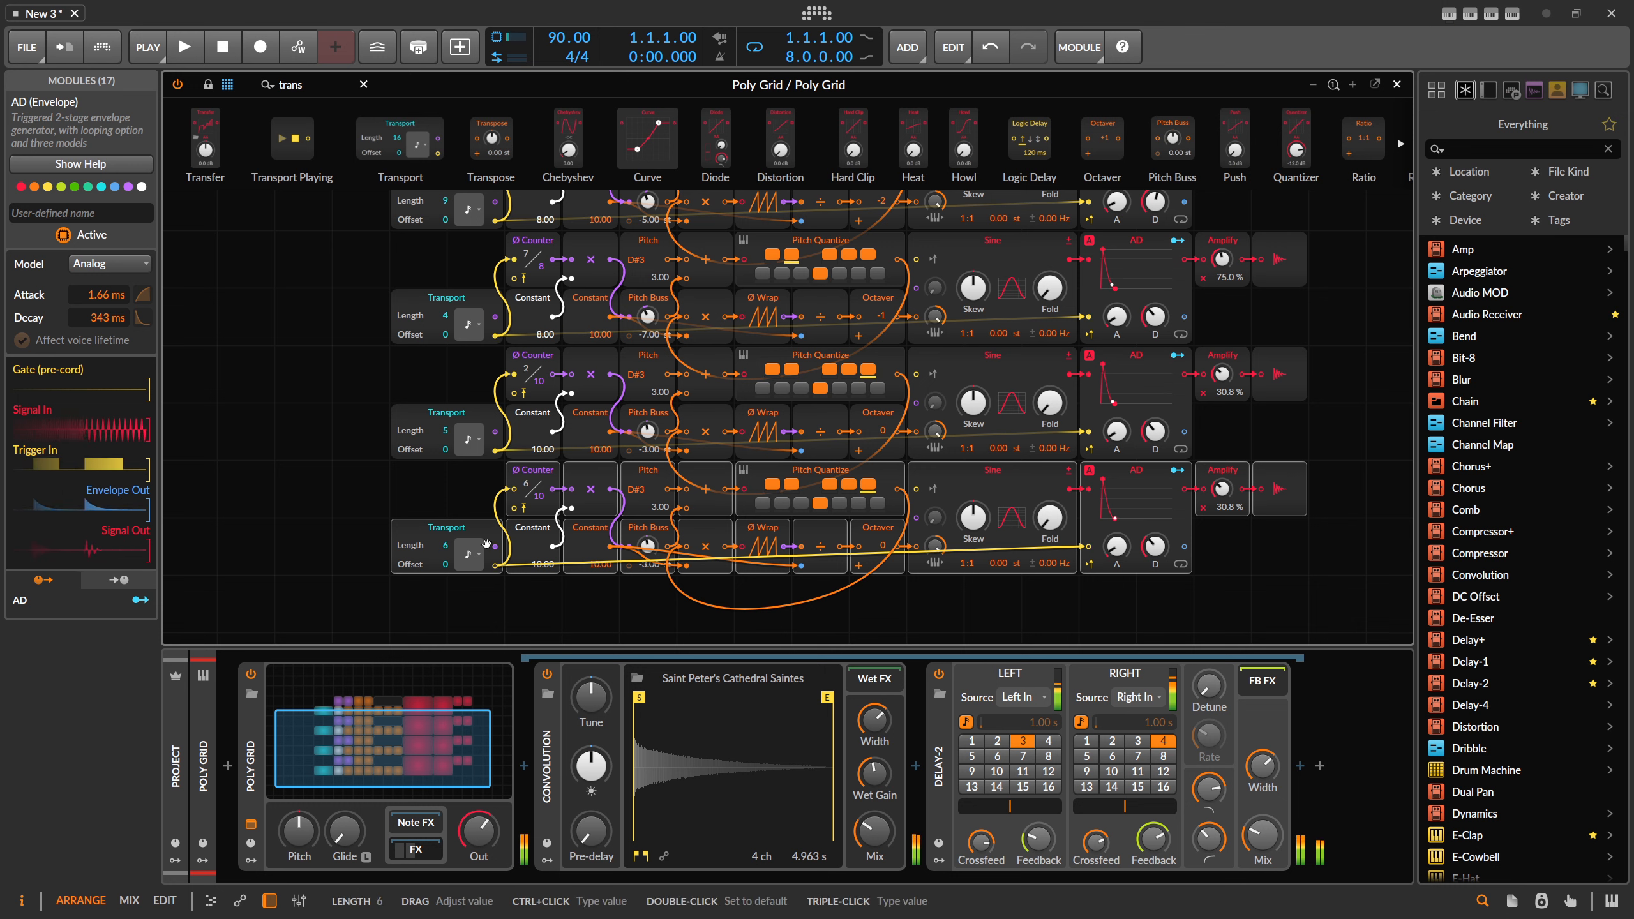
Set the new bottom voice's Octaver shift to +2 and its Amplify level to 18.4%
drag(880, 546, 880, 531)
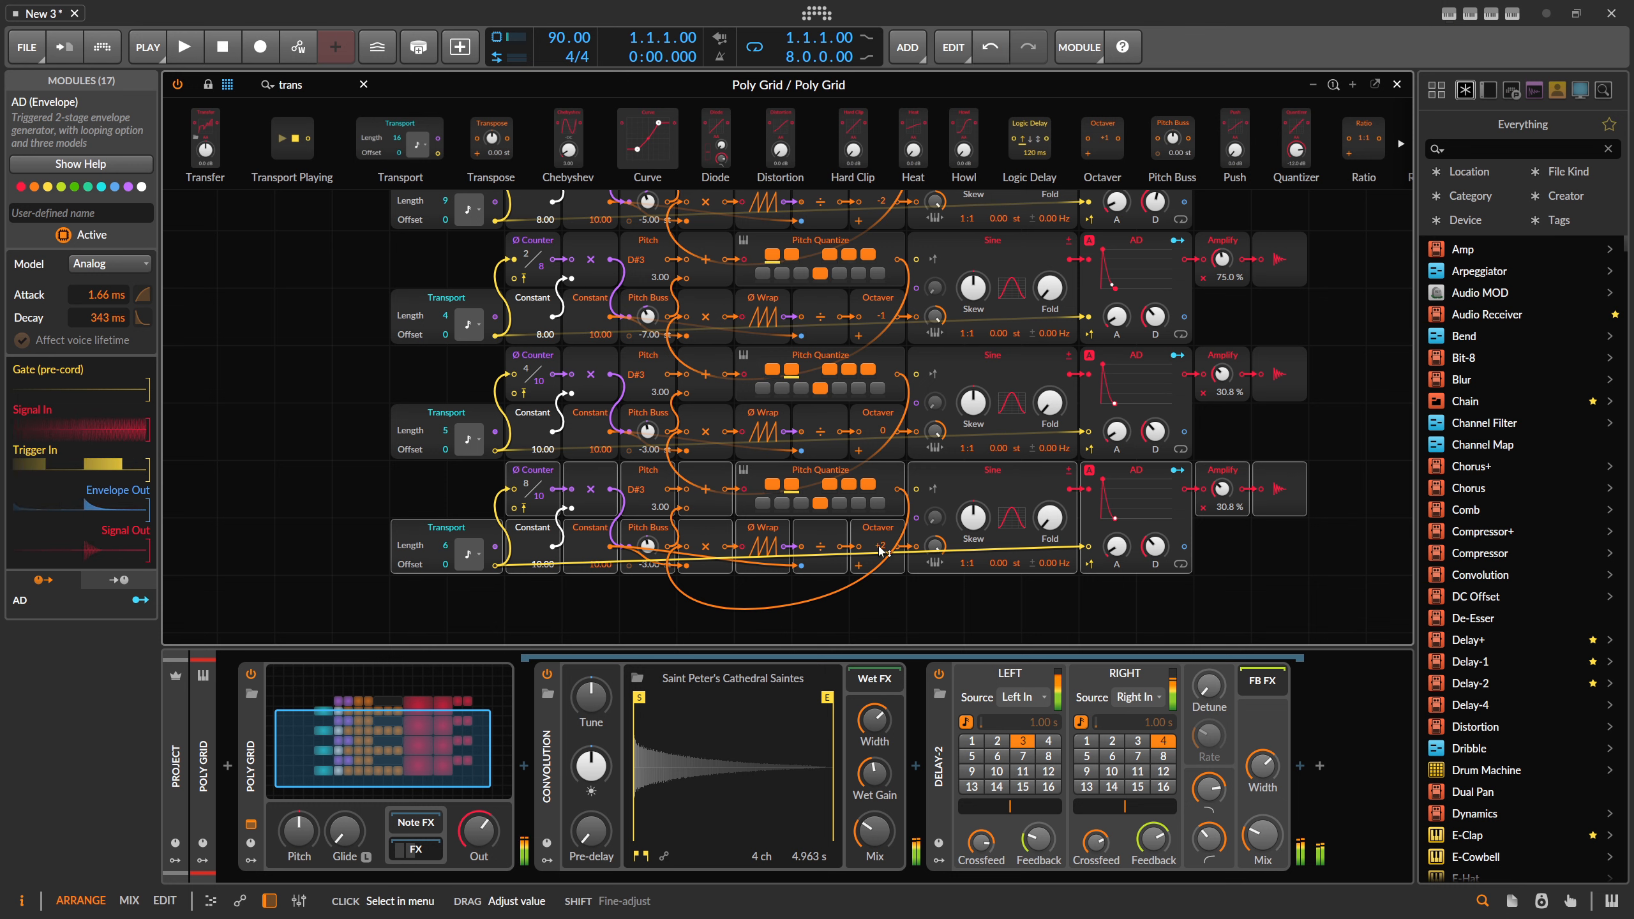
drag(1222, 488, 1221, 505)
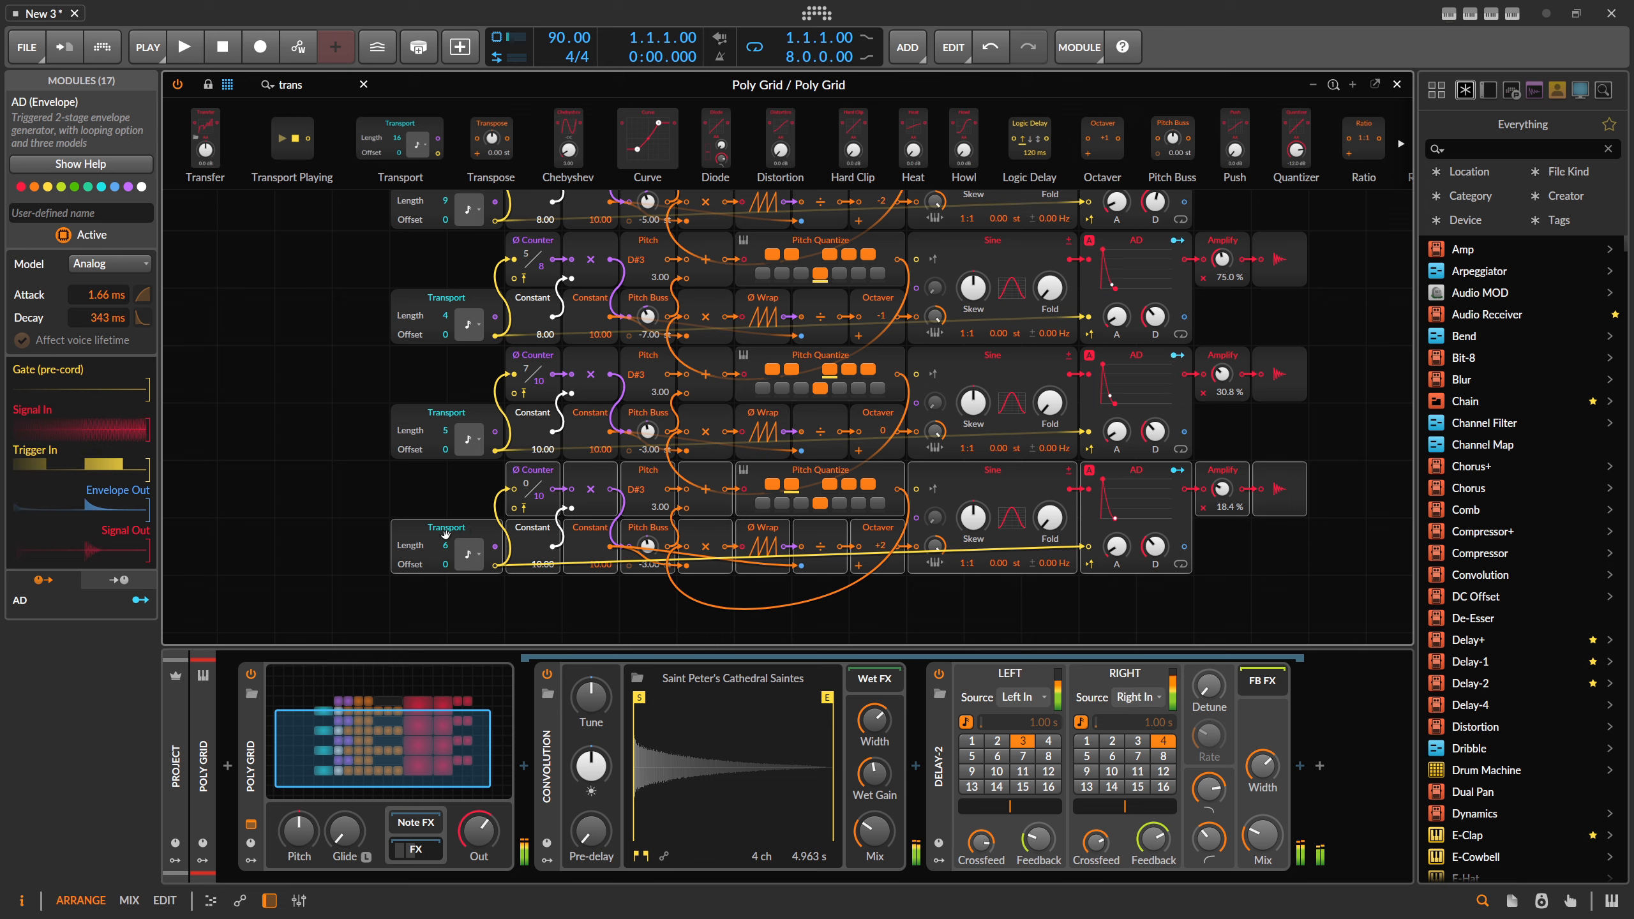
Set the new bottom voice's Transport length to 9 and then to 12
drag(444, 545, 444, 537)
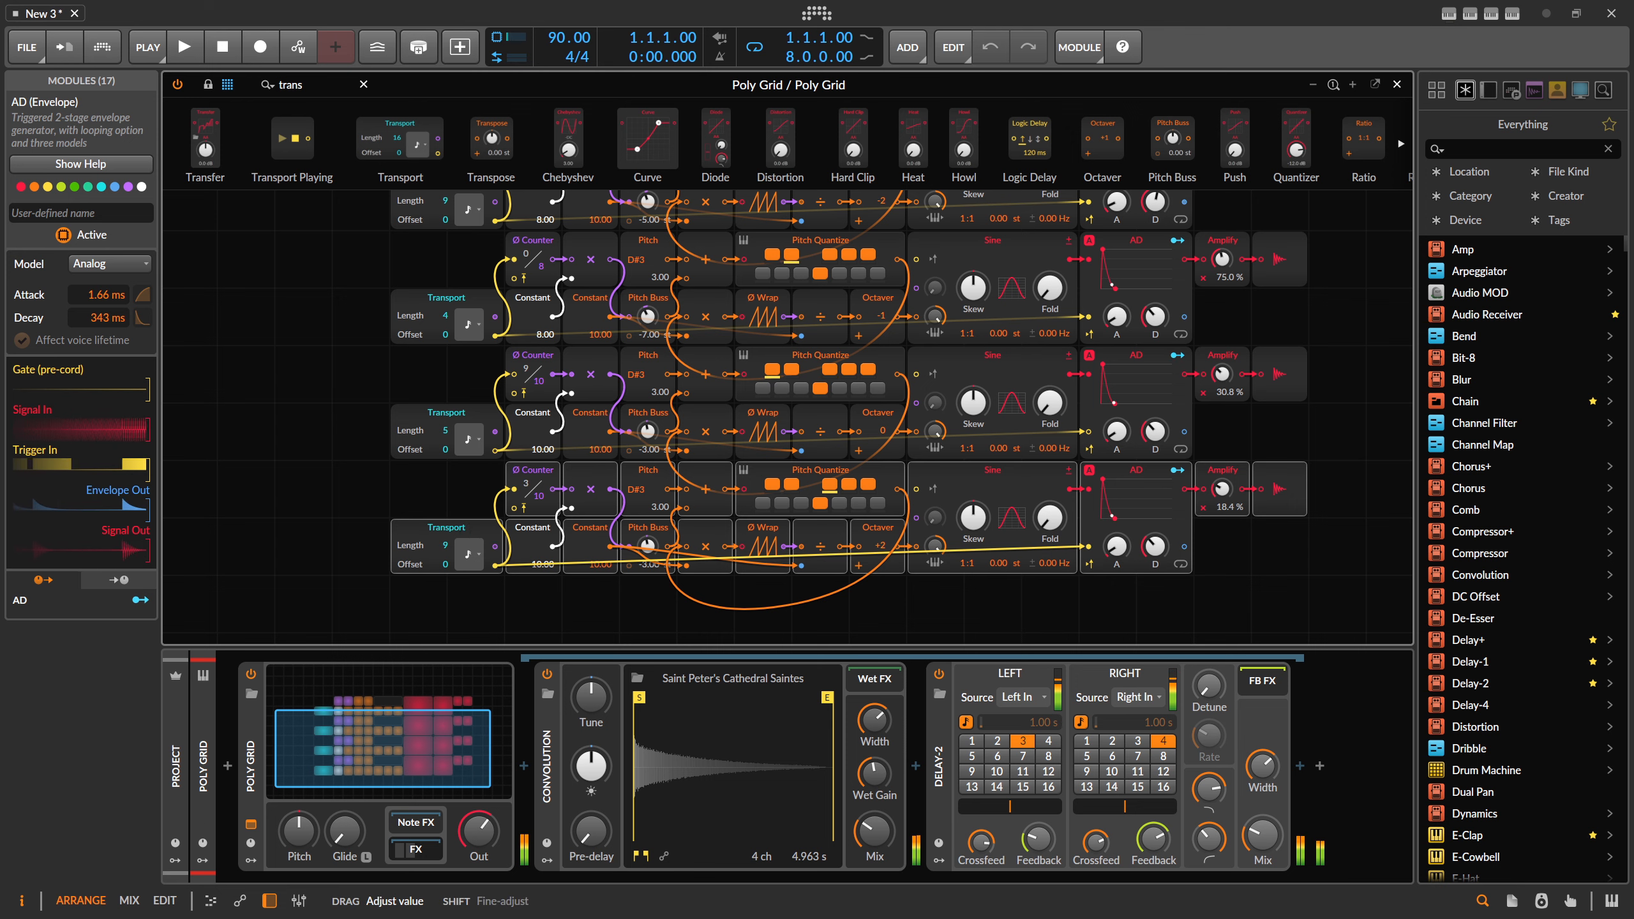
scroll(431, 529, up, 1)
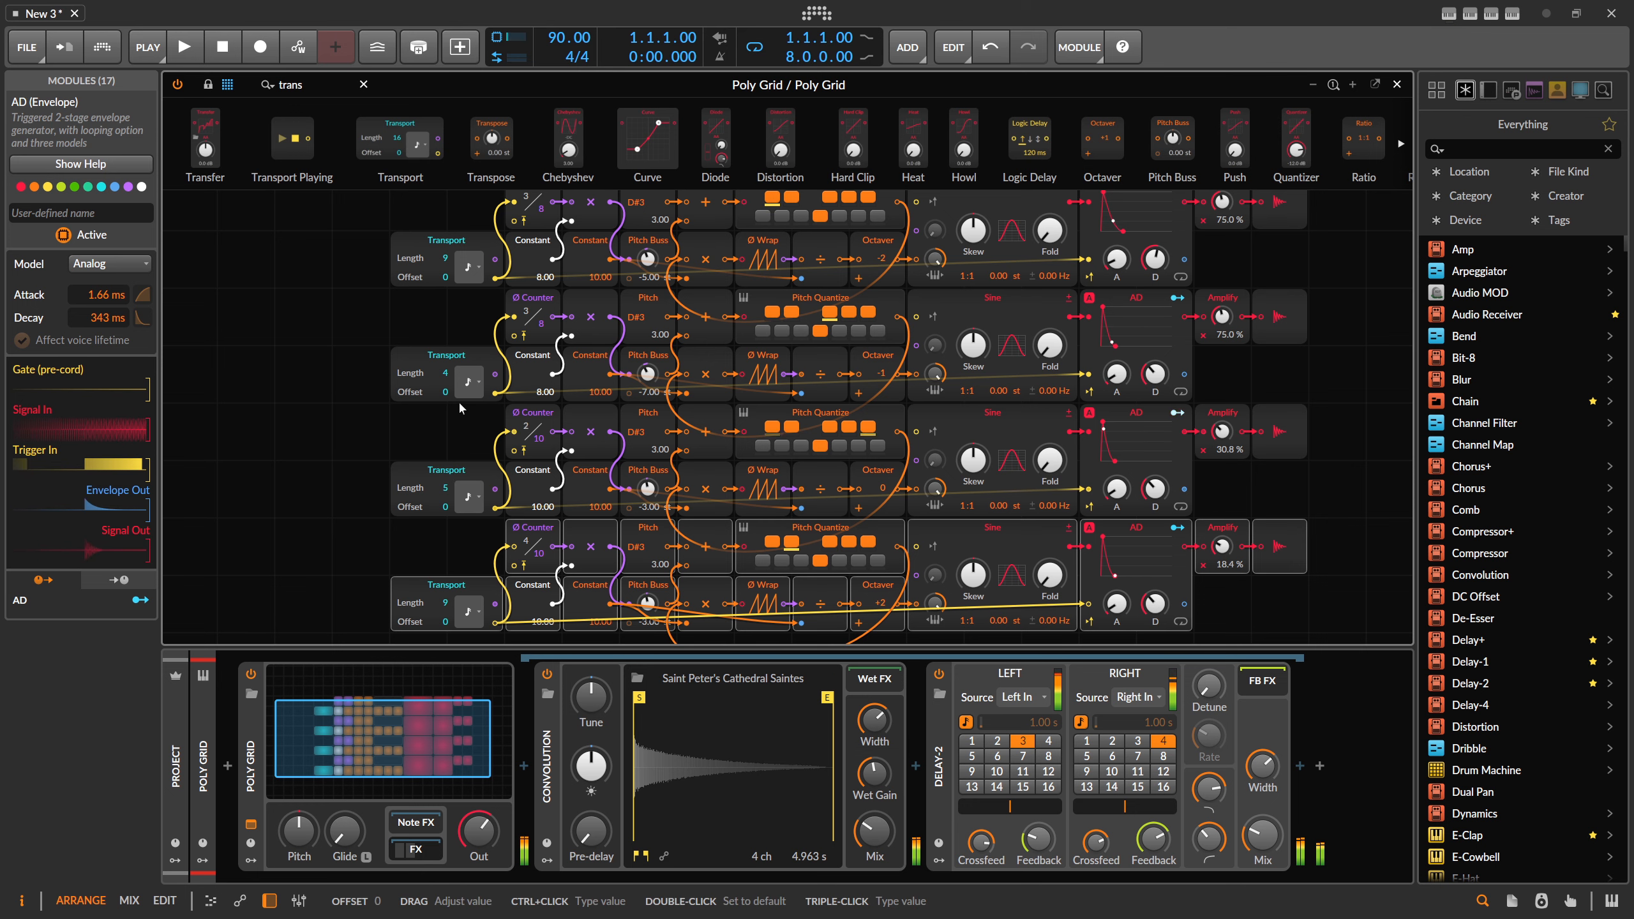
scroll(460, 404, down, 2)
drag(444, 488, 449, 489)
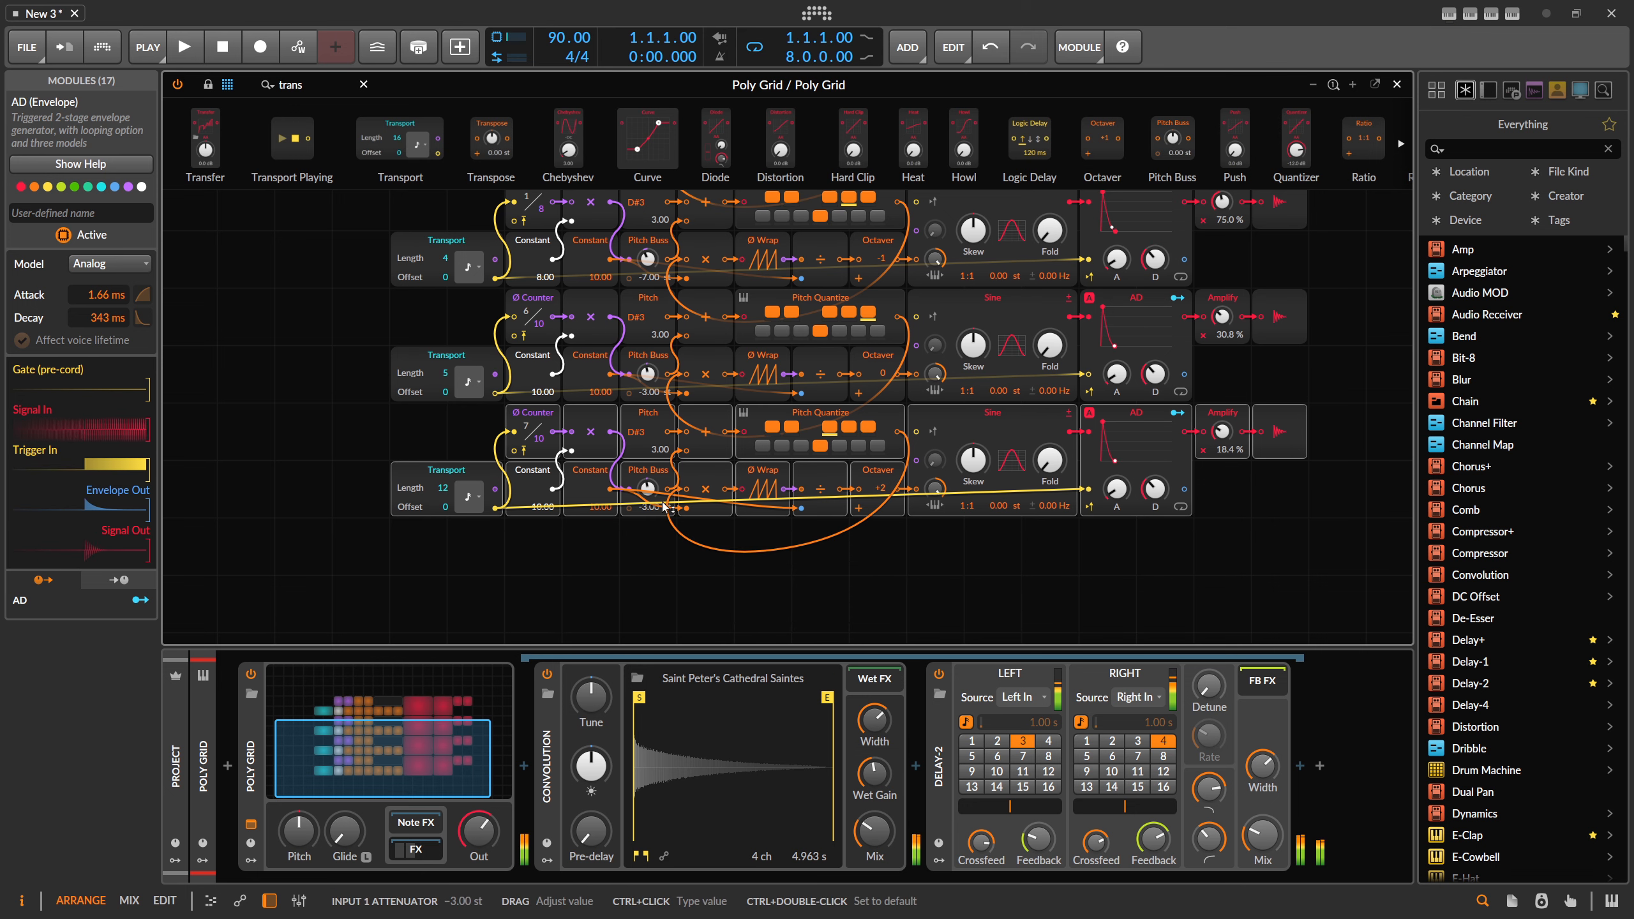
Set the bottom voice's AD attack to 0.95 ms, its Amplify level to 15.3% and its Pitch Buss attenuator to 4.00 semitones
drag(1118, 490, 1119, 498)
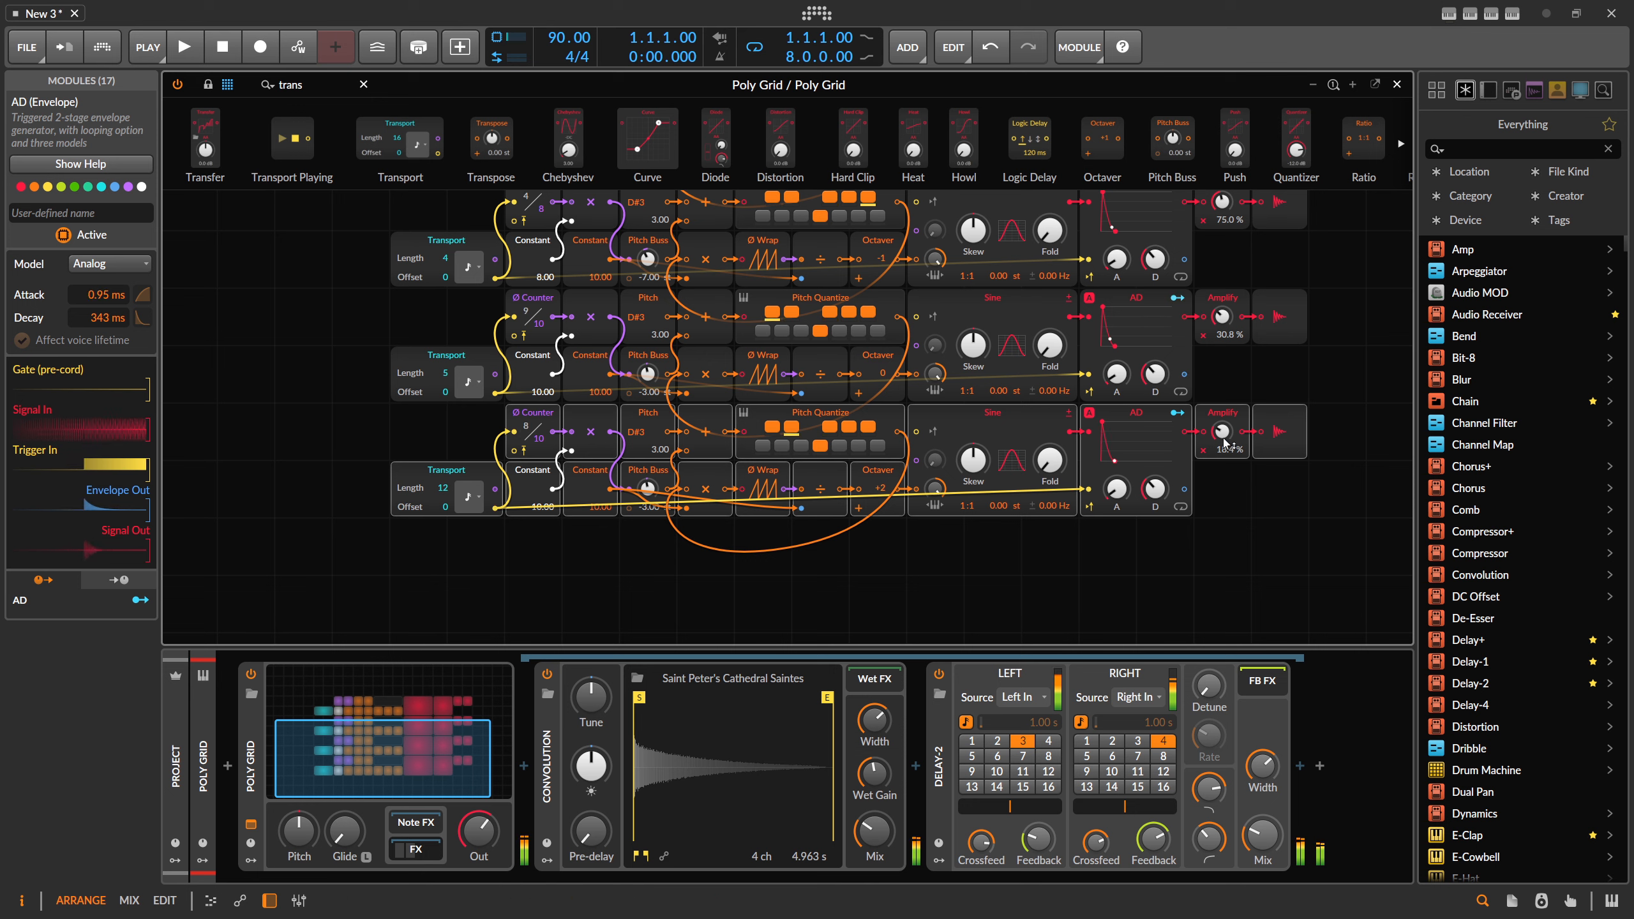
drag(1222, 432, 1222, 435)
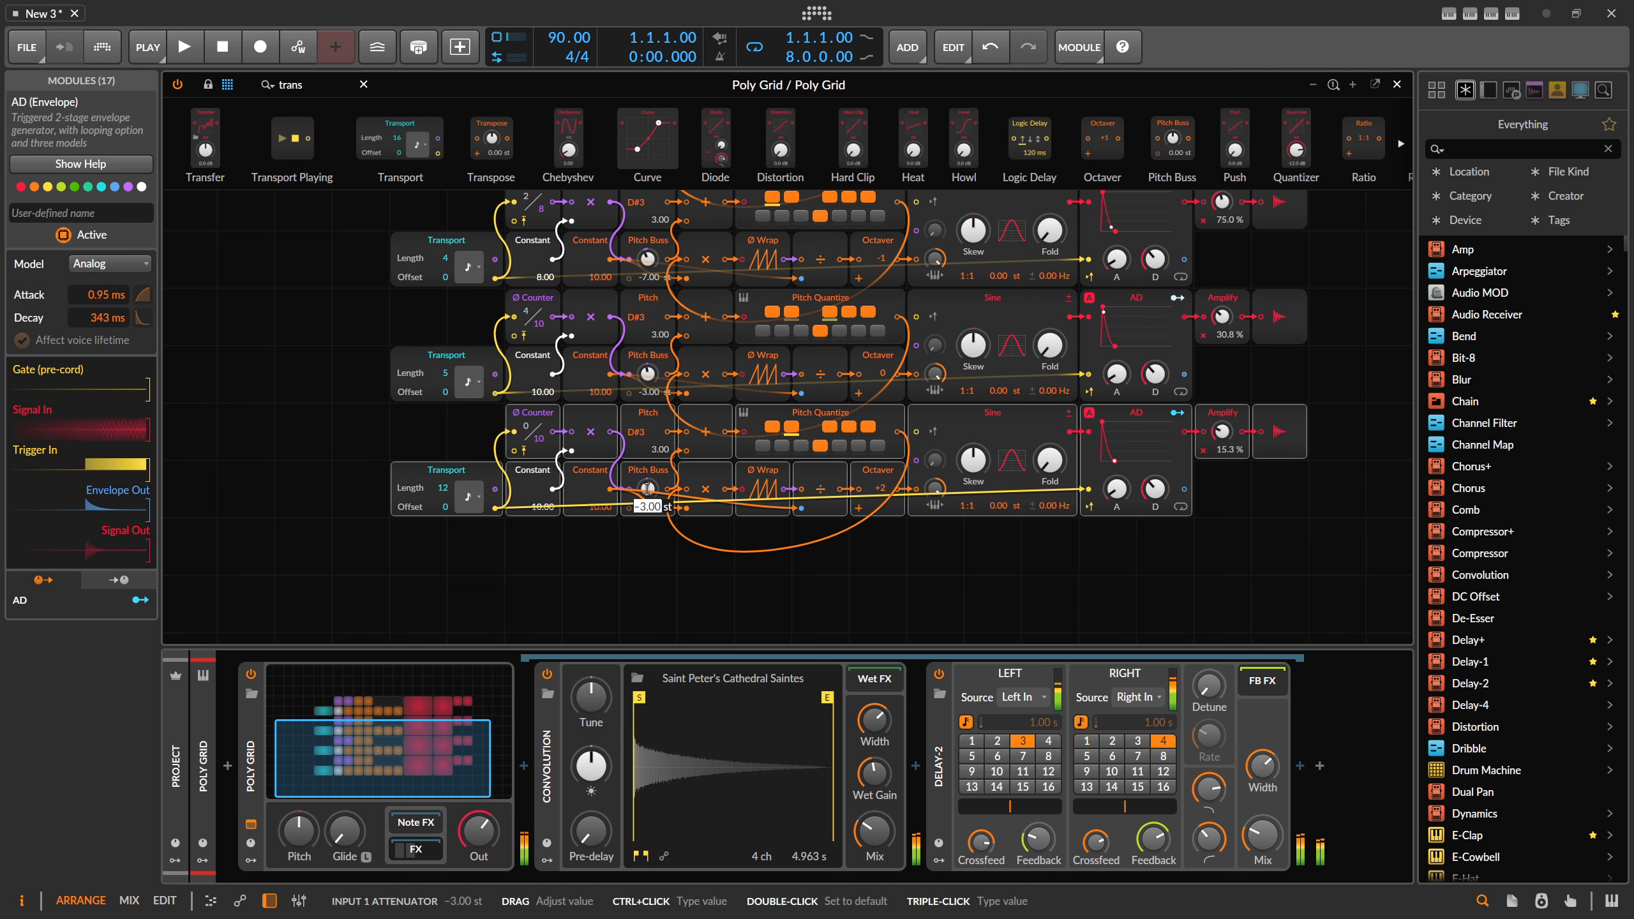
drag(648, 492, 649, 494)
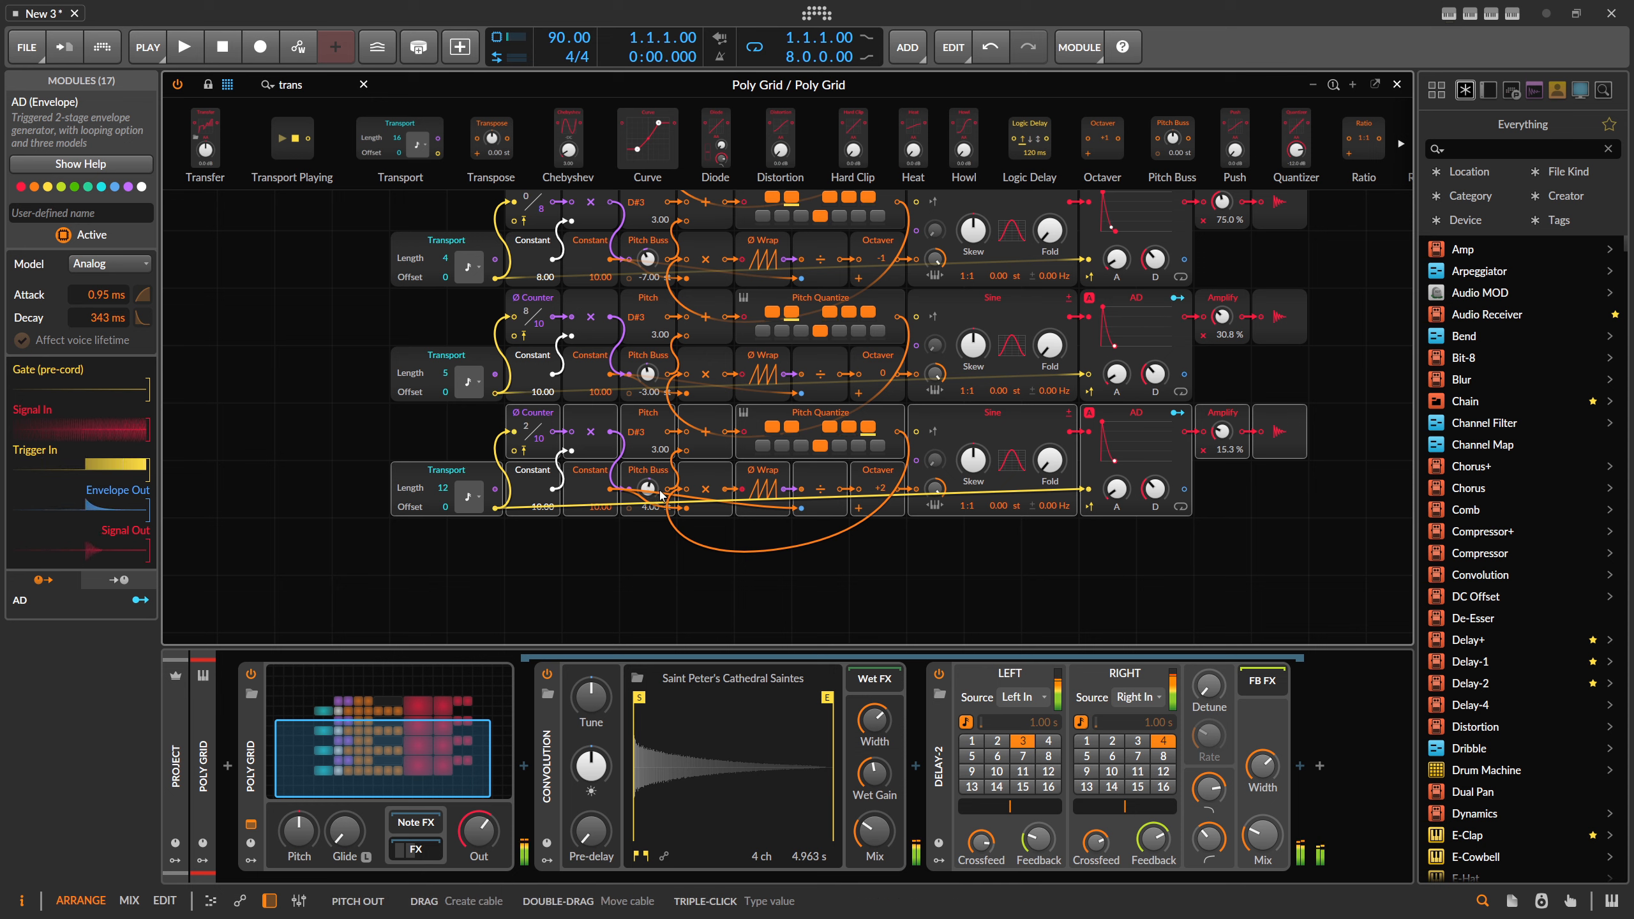
Set both the Constant value and the Counter step count of the bottom voice to 13
triple_click(541, 506)
text(1)
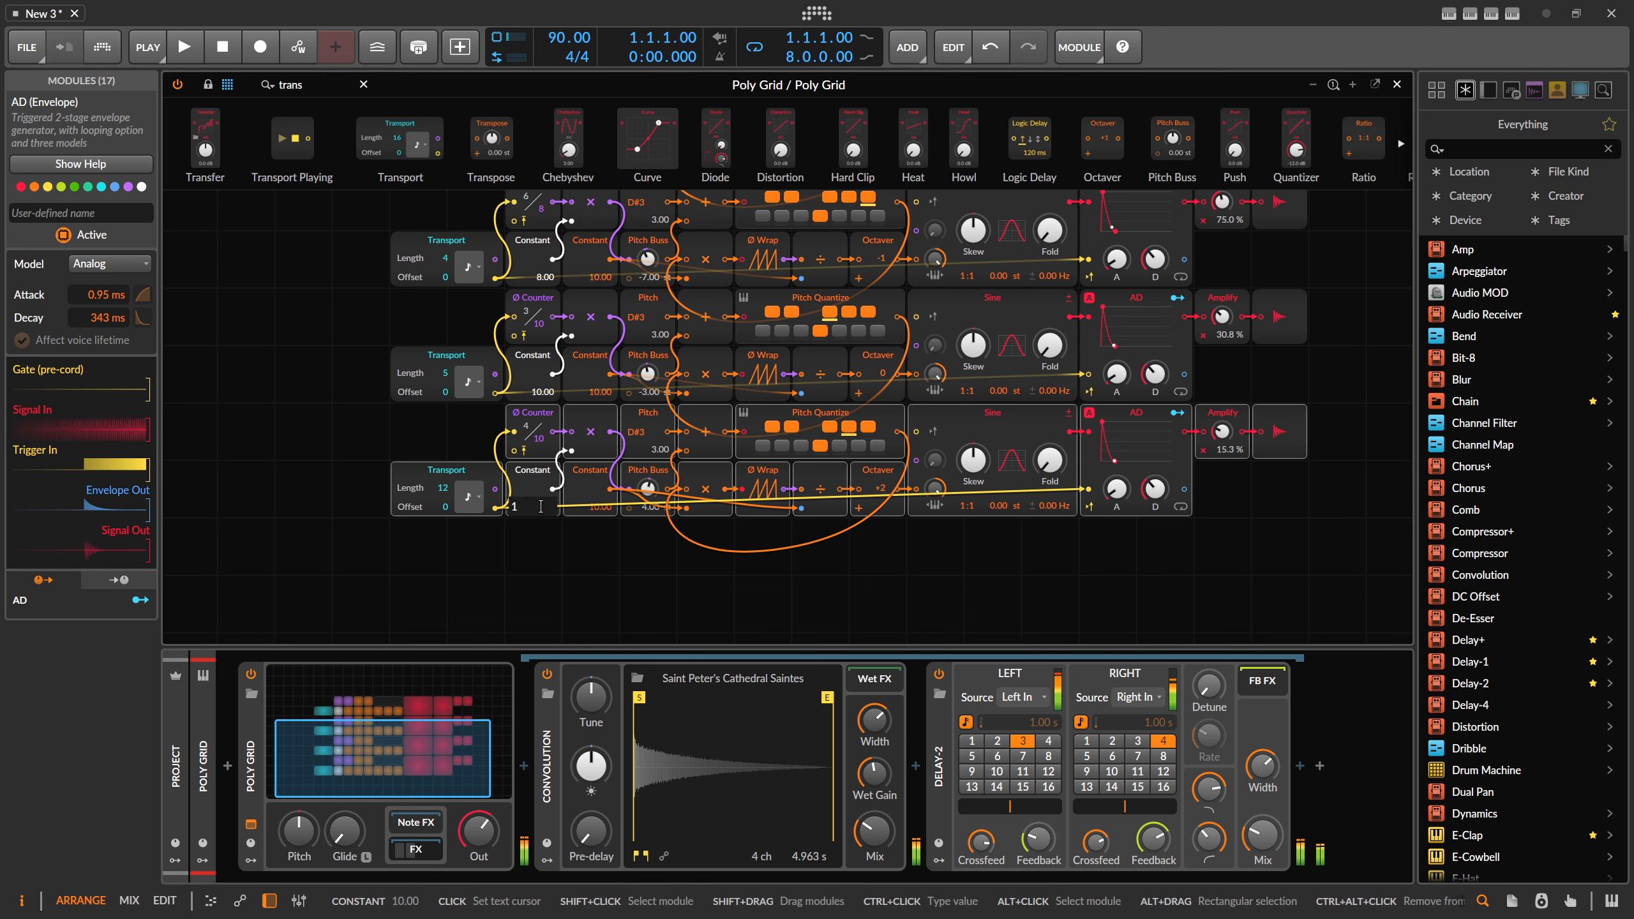
text(2)
key(Return)
double_click(542, 441)
text(12)
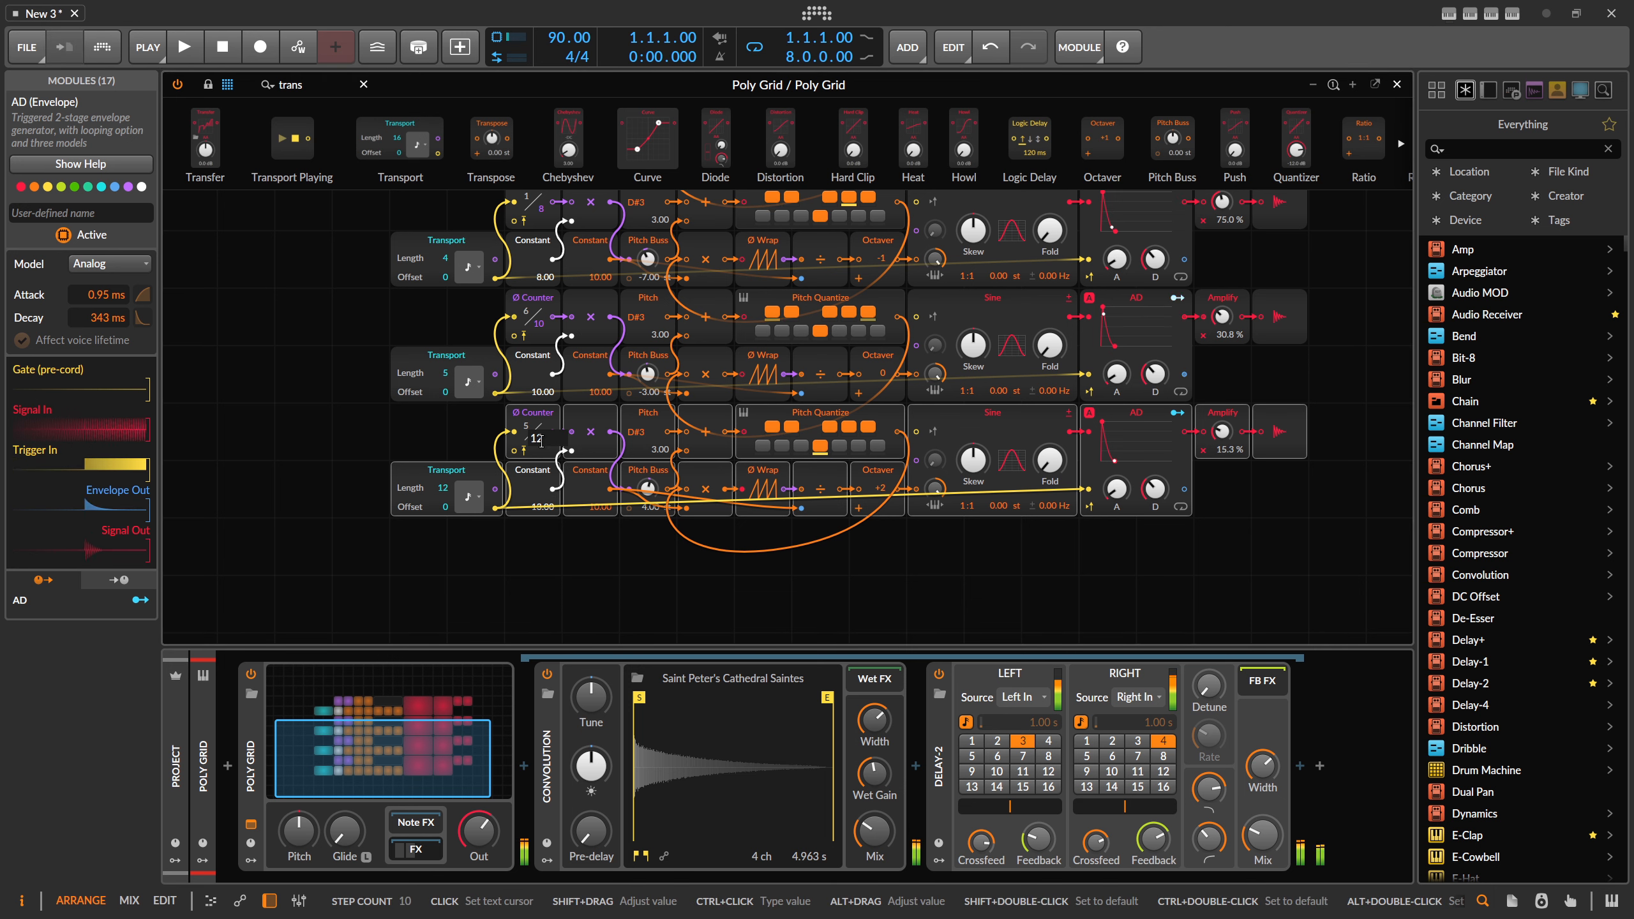
key(BackSpace)
text(3)
key(Return)
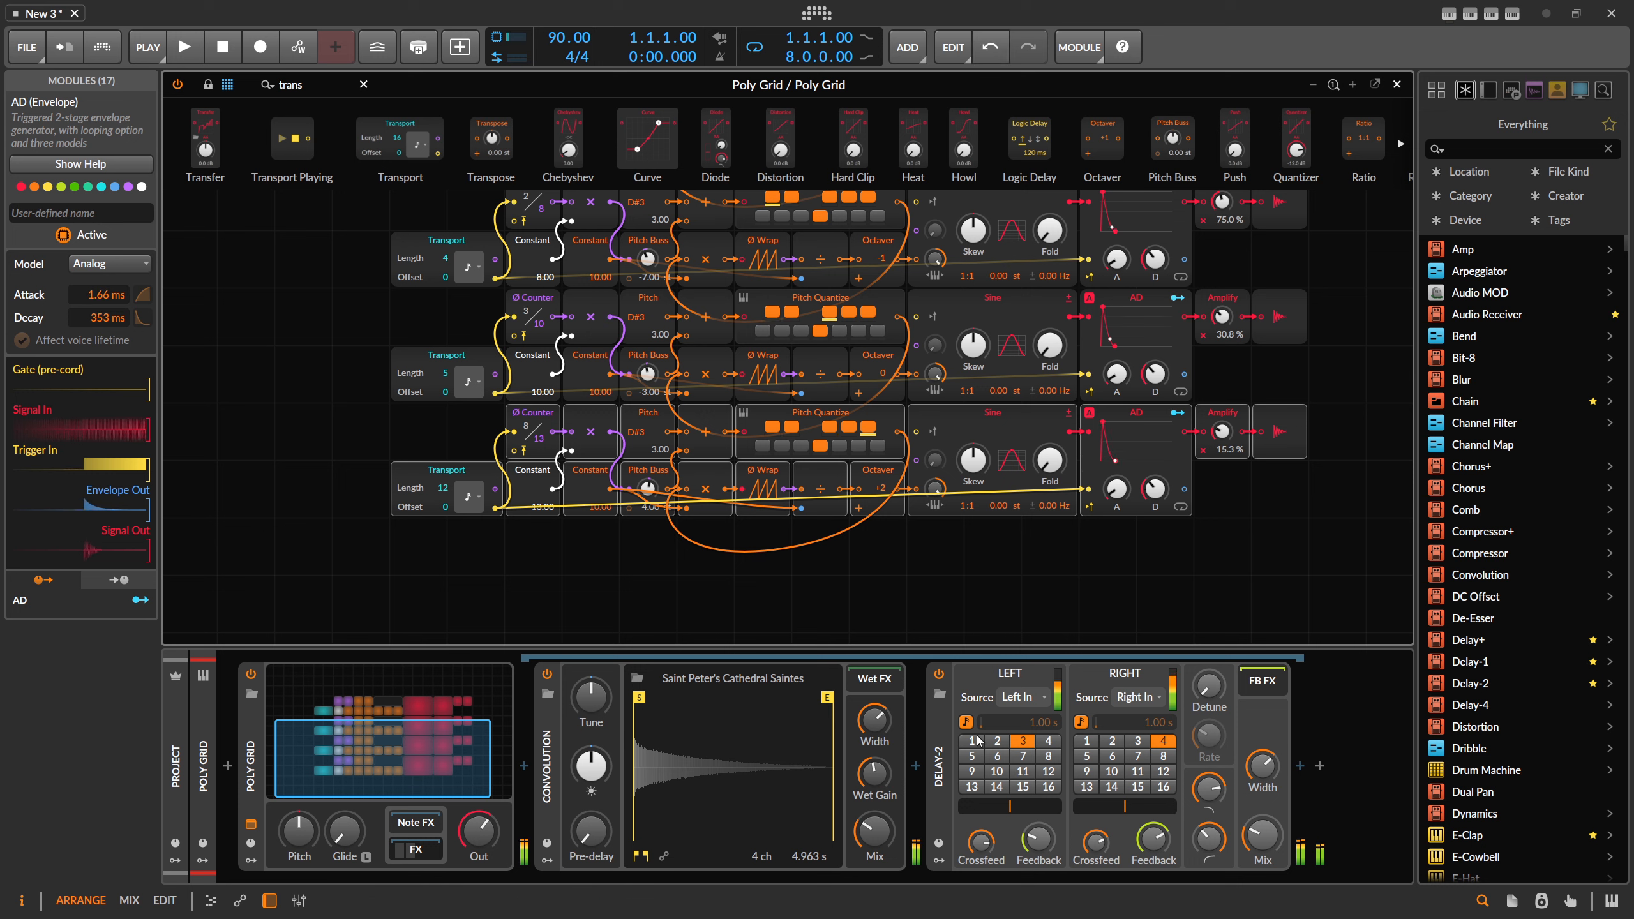
Set the Delay-2 Mix to 14.0% and the Convolution Mix to 29.0%
drag(874, 832, 875, 843)
drag(1261, 836, 1261, 857)
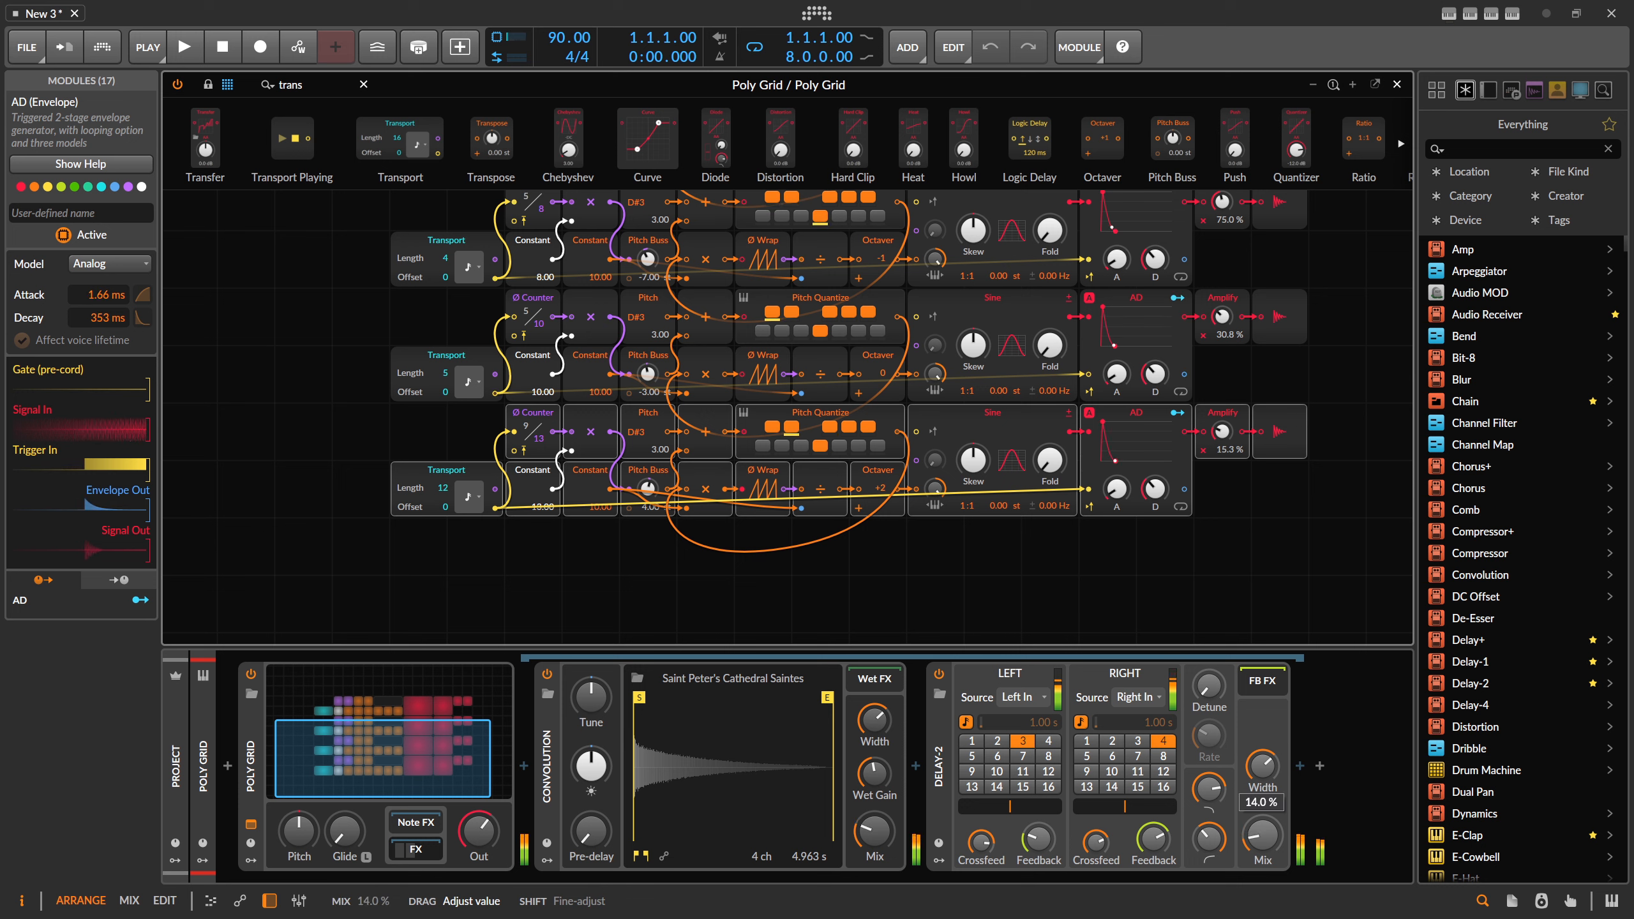
drag(875, 831, 874, 824)
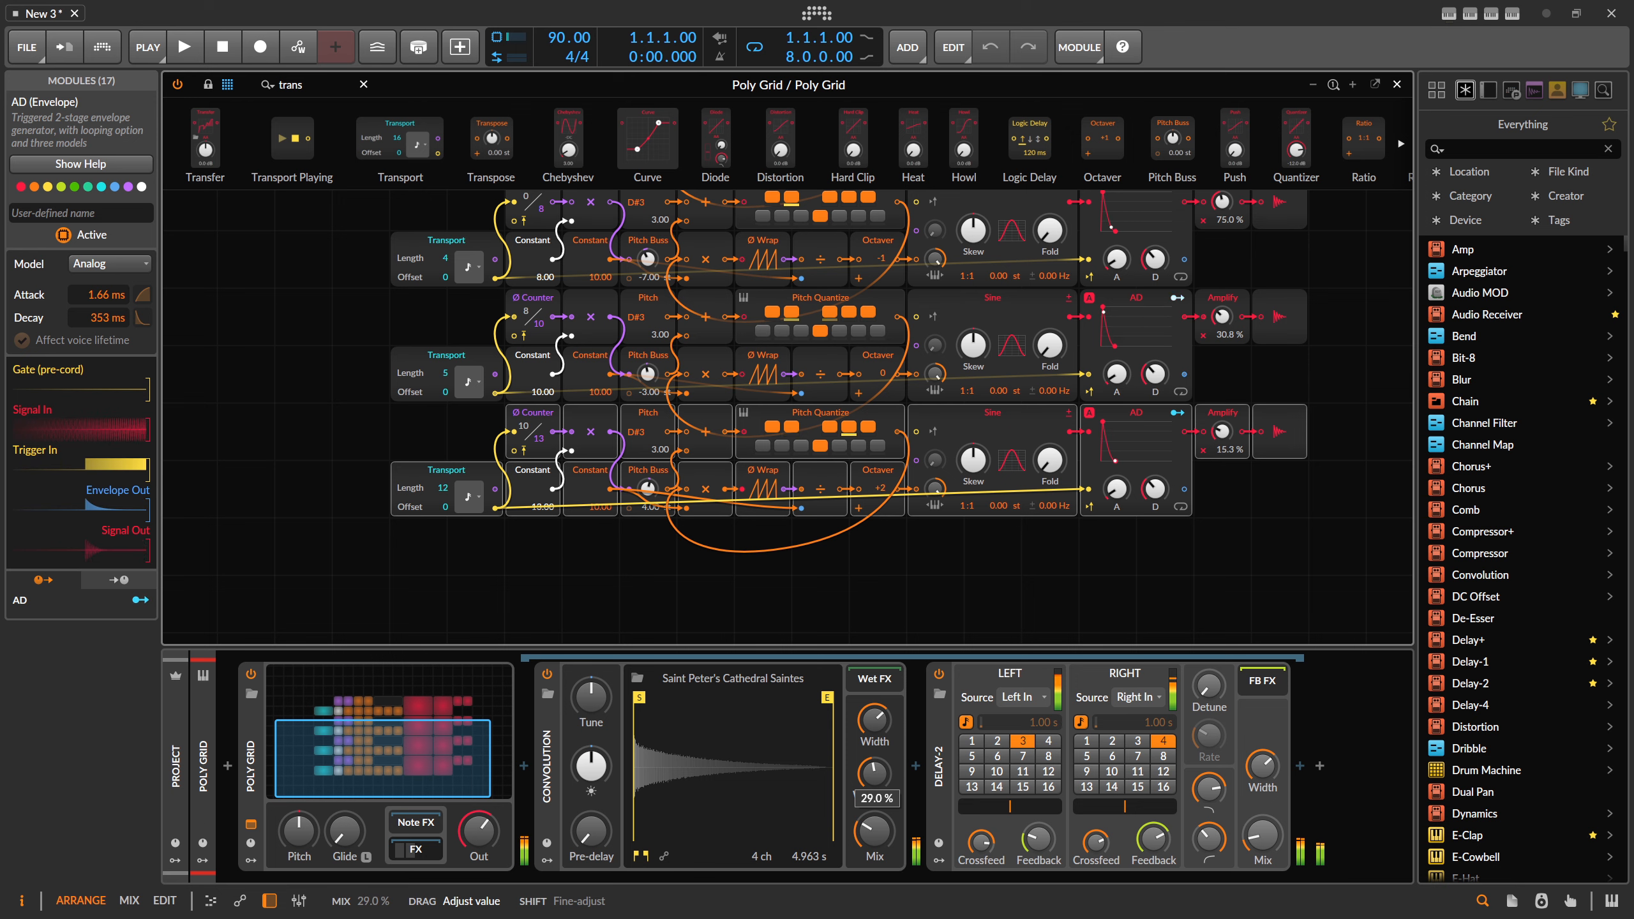
Raise the Poly Grid output to -3.8 dB and reset it to its 0.0 dB default
scroll(591, 525, up, 3)
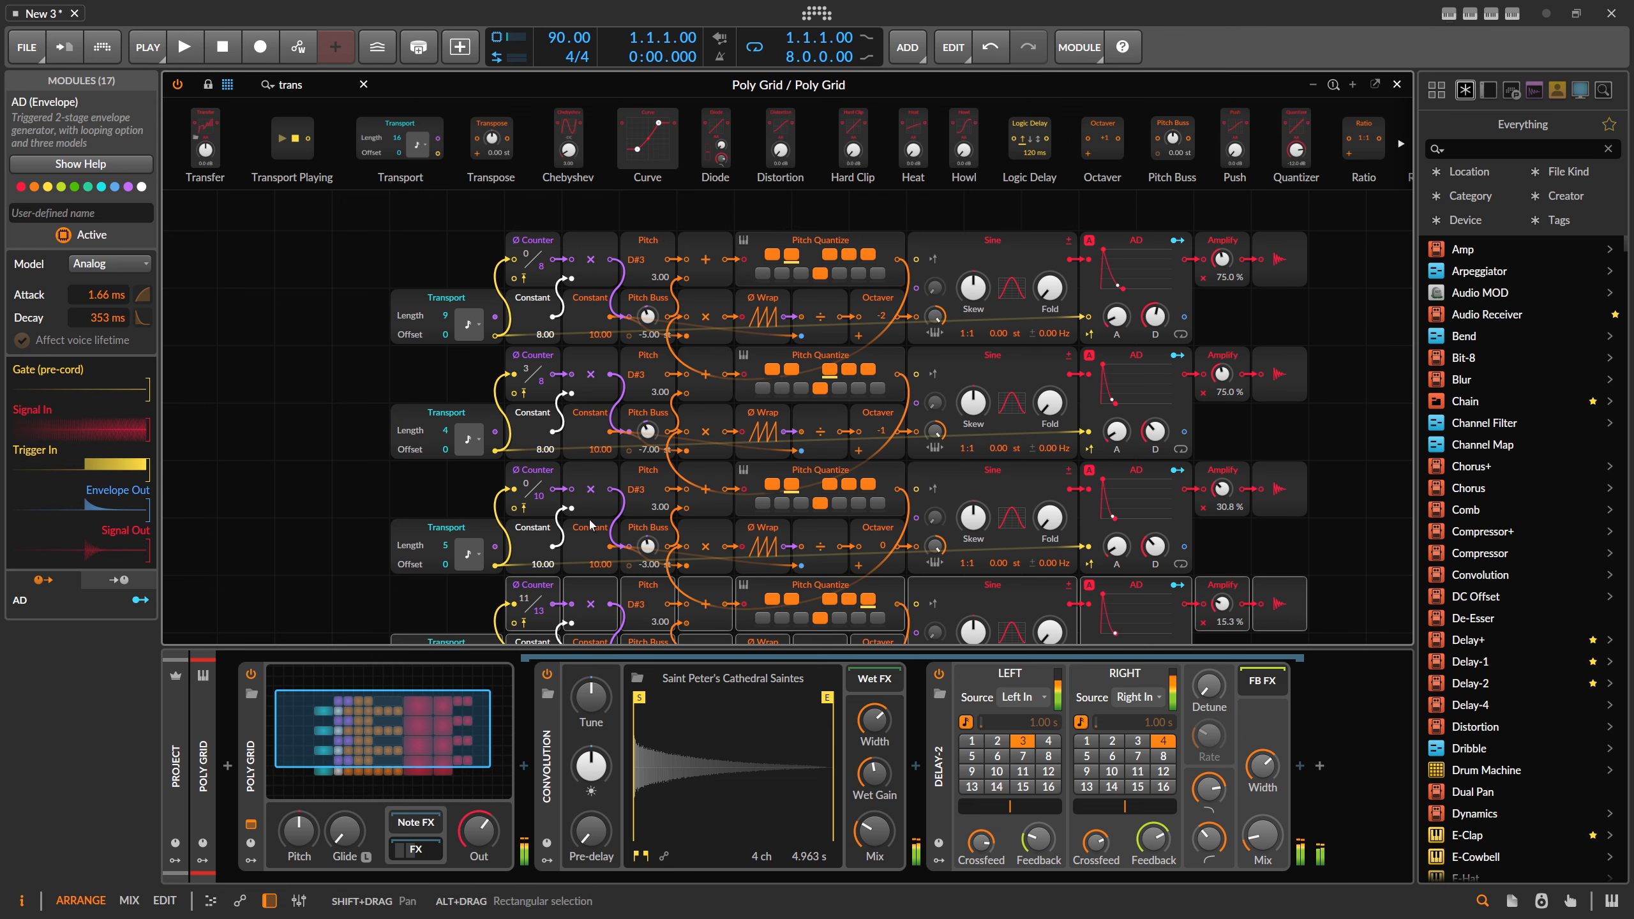
drag(479, 832, 479, 825)
drag(451, 737, 458, 749)
drag(478, 831, 479, 827)
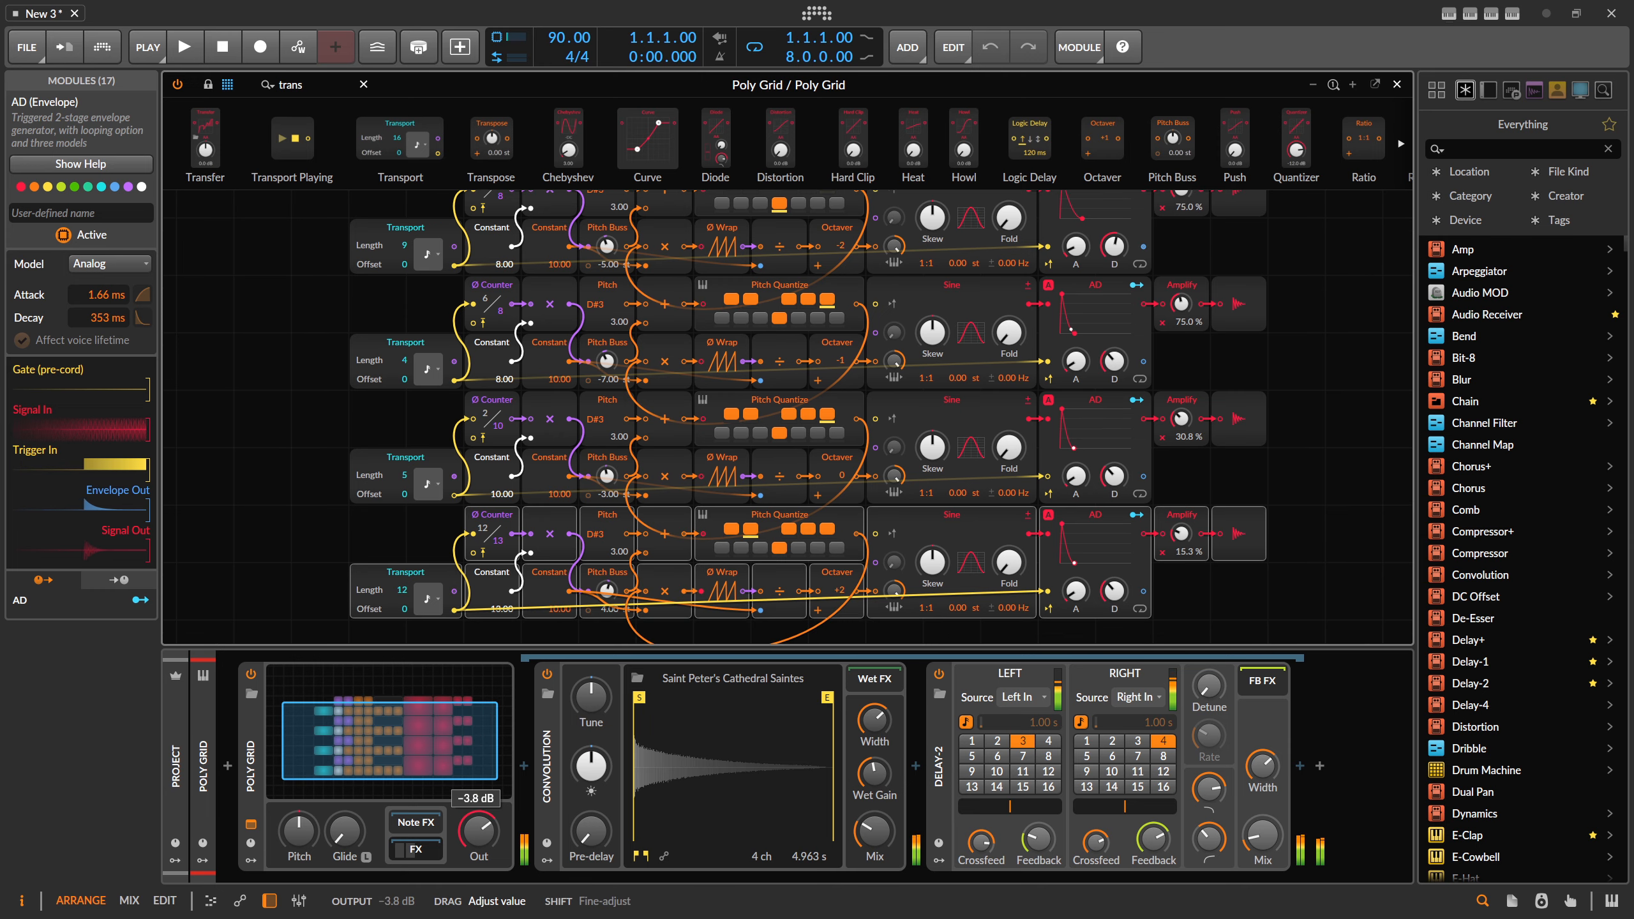
double_click(473, 841)
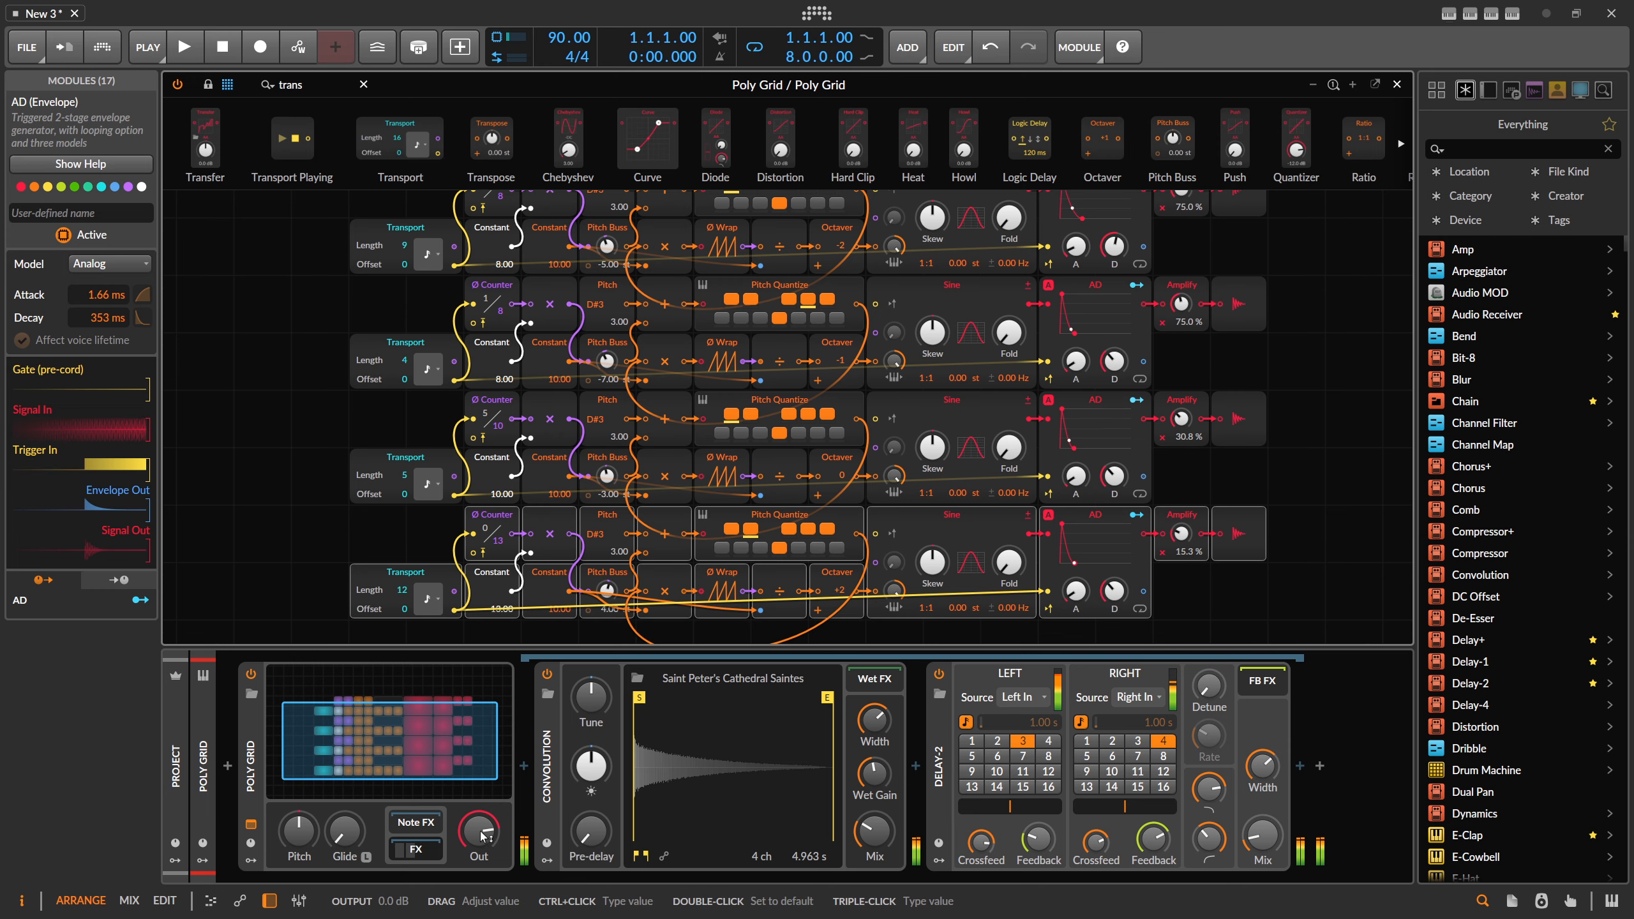
Lower the Convolution Mix to about 26%
drag(451, 731, 499, 711)
scroll(431, 509, down, 1)
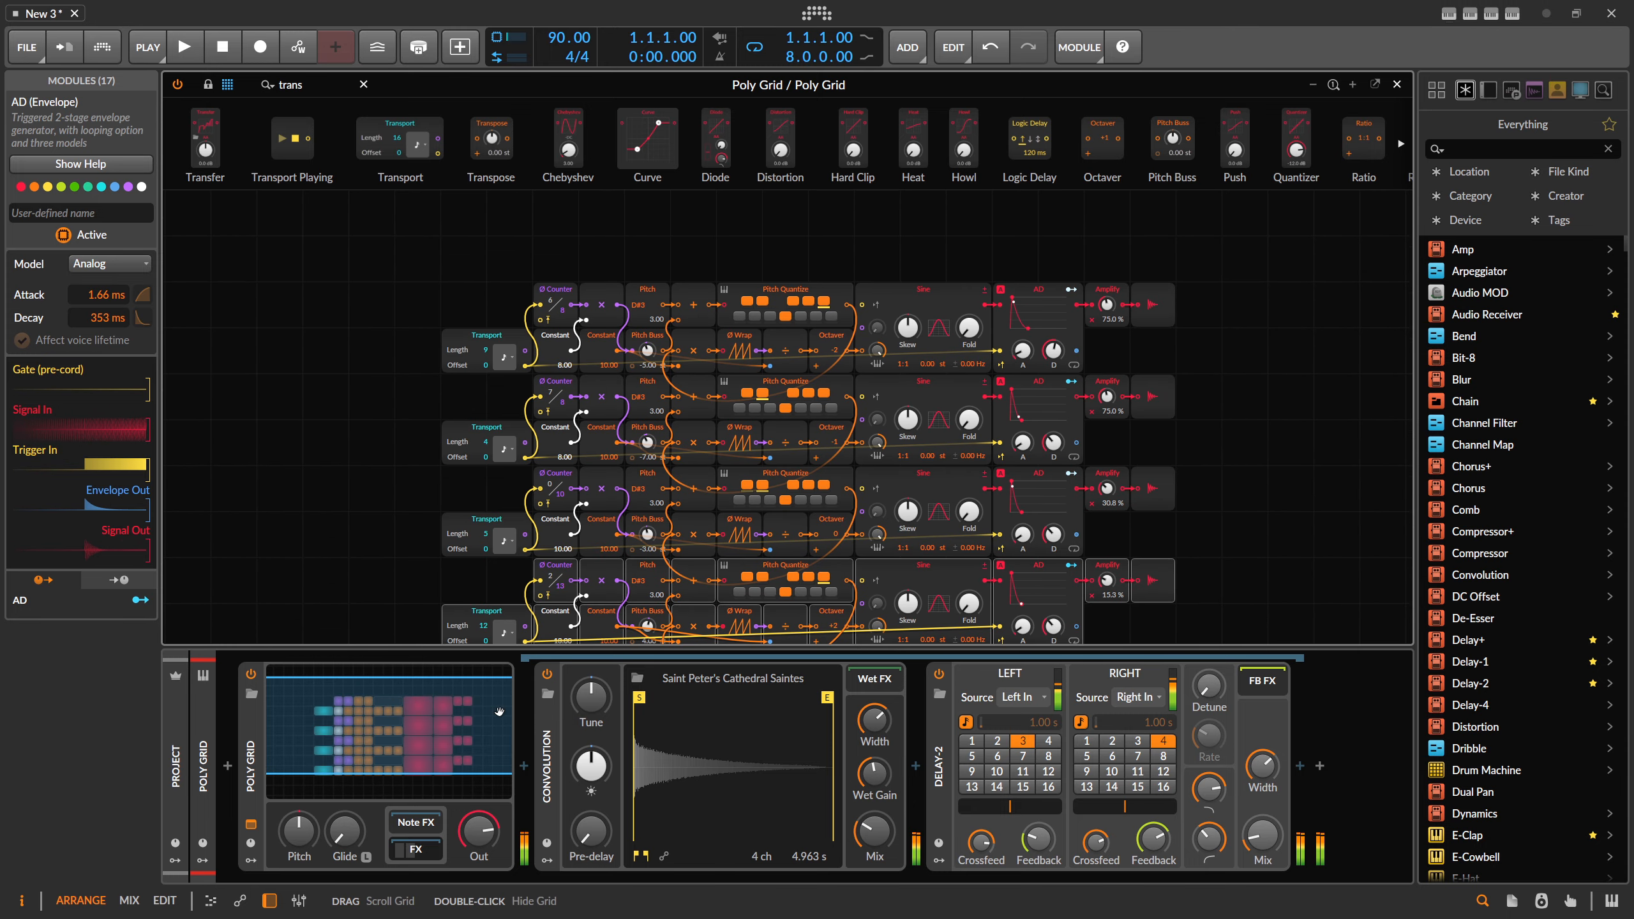
drag(874, 833, 874, 830)
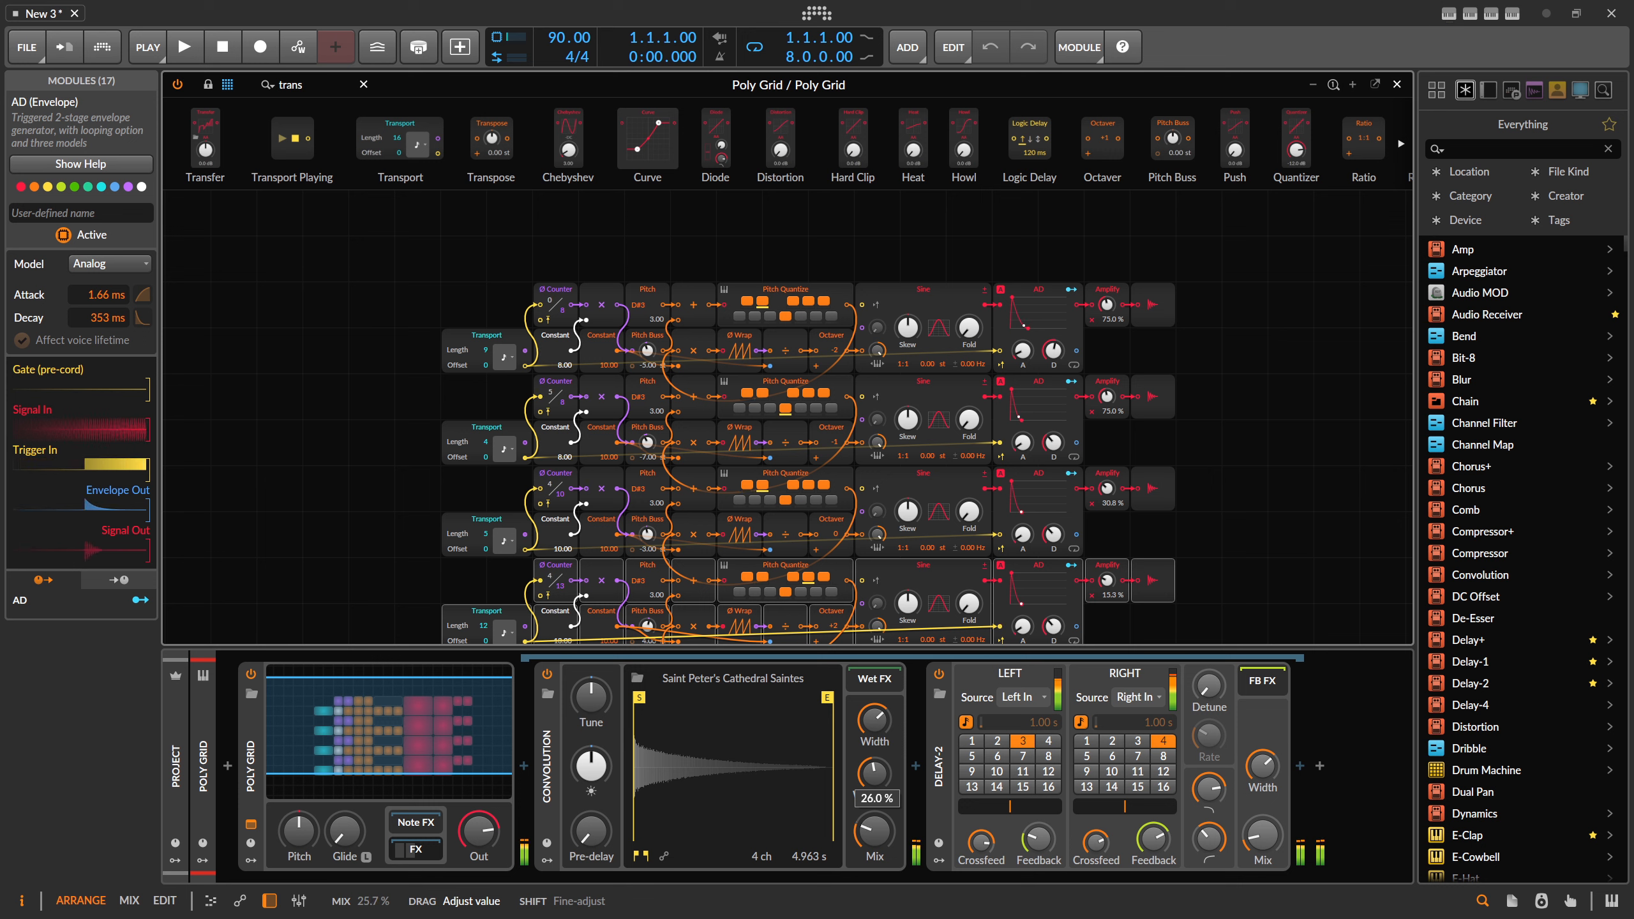
drag(874, 830, 874, 829)
Lengthen the AD attacks of all four voices, using 36.5 ms on the third voice and 26.6 ms on the bottom one
drag(1022, 534, 1023, 528)
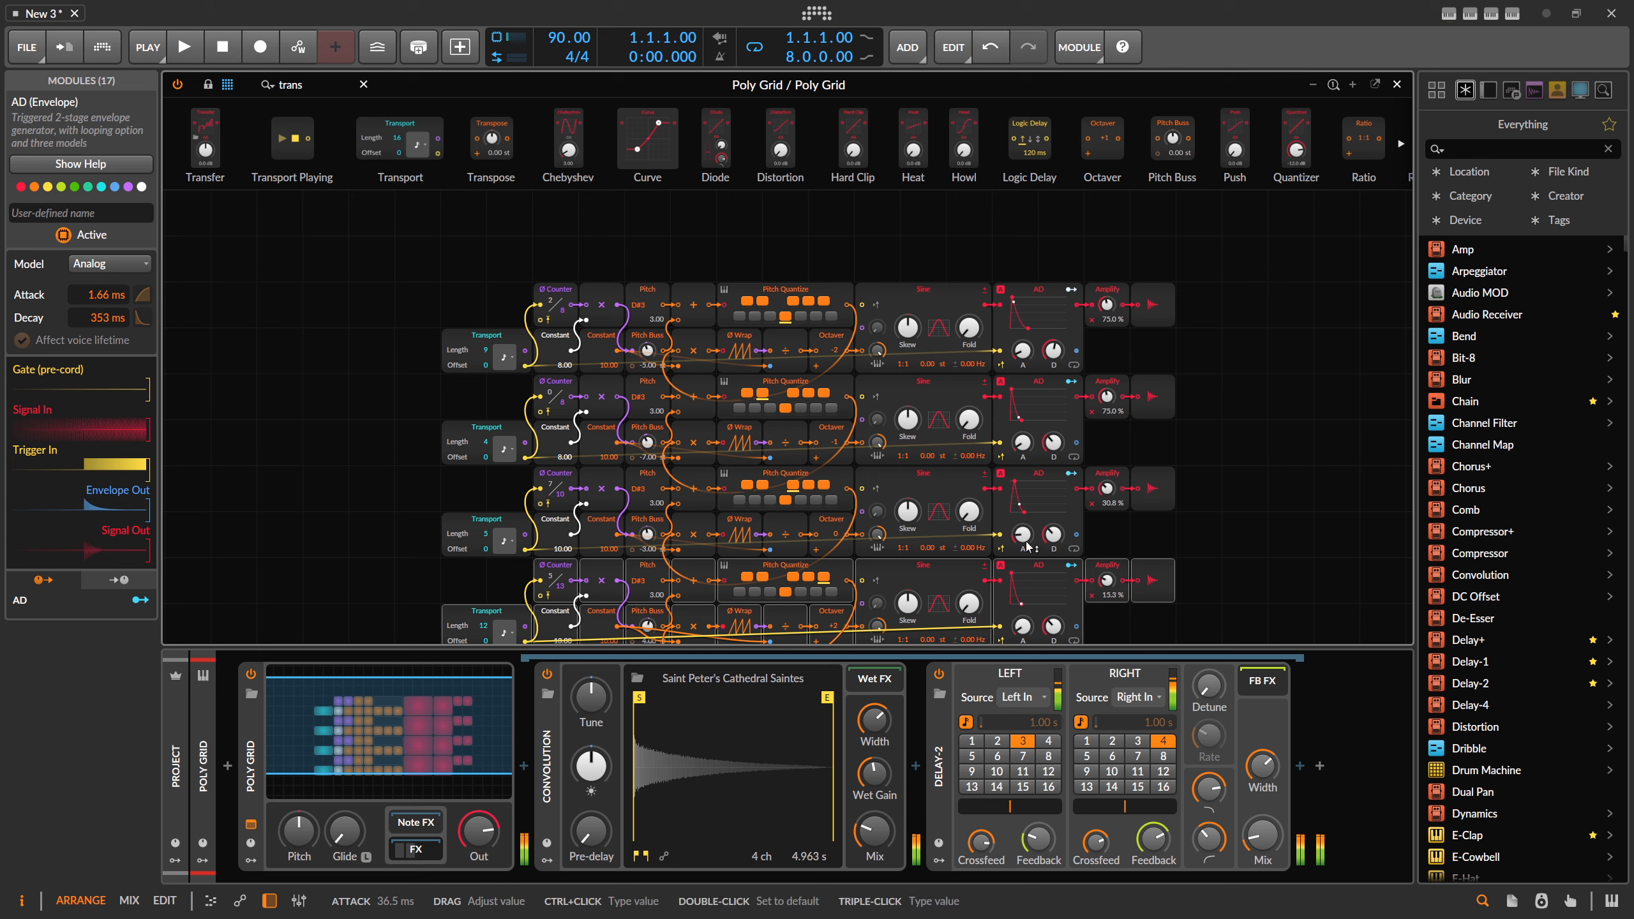
drag(1023, 626, 1023, 618)
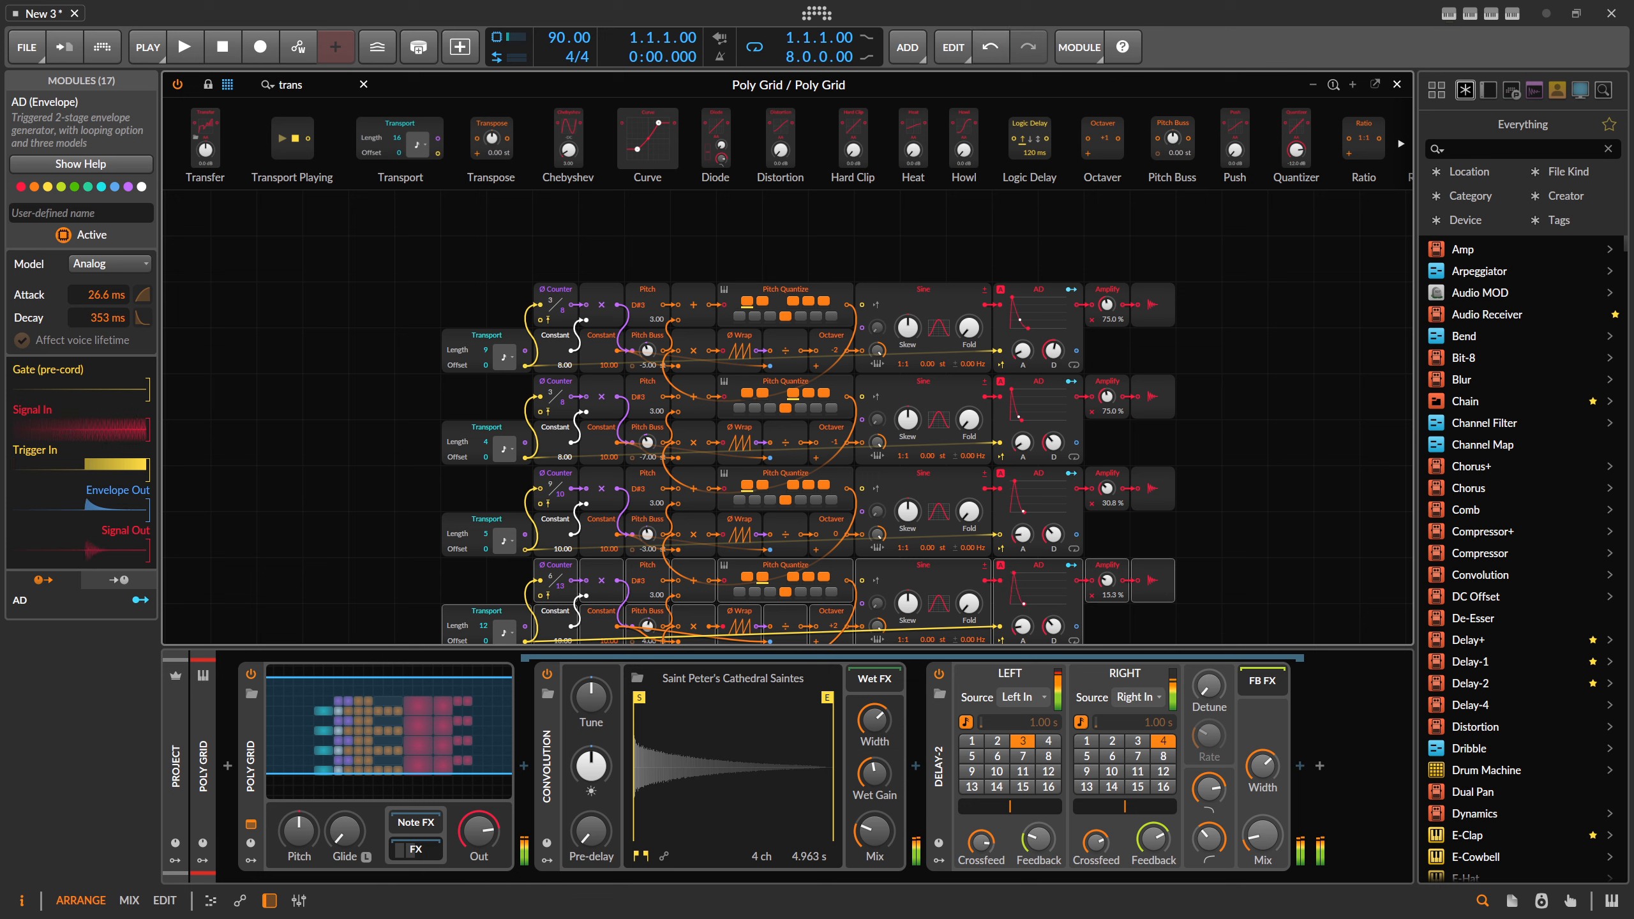
drag(1022, 350, 1023, 349)
drag(1022, 442, 1023, 441)
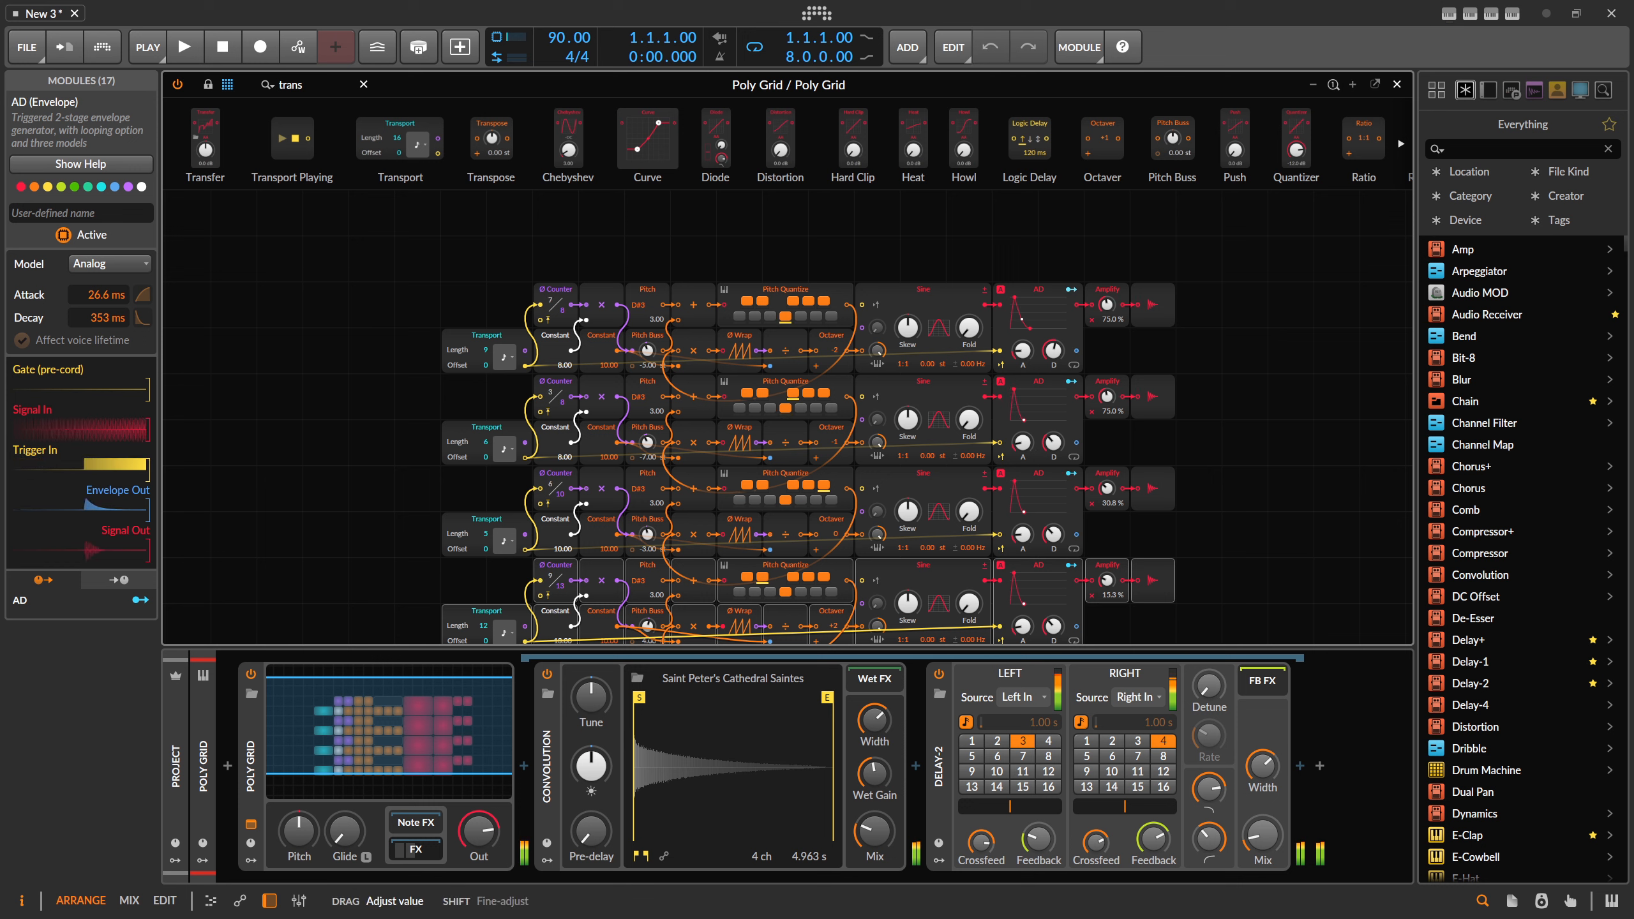
Set the Transport lengths of the four voices, from top to bottom, to 16, 6, 7 and 13
scroll(480, 372, down, 2)
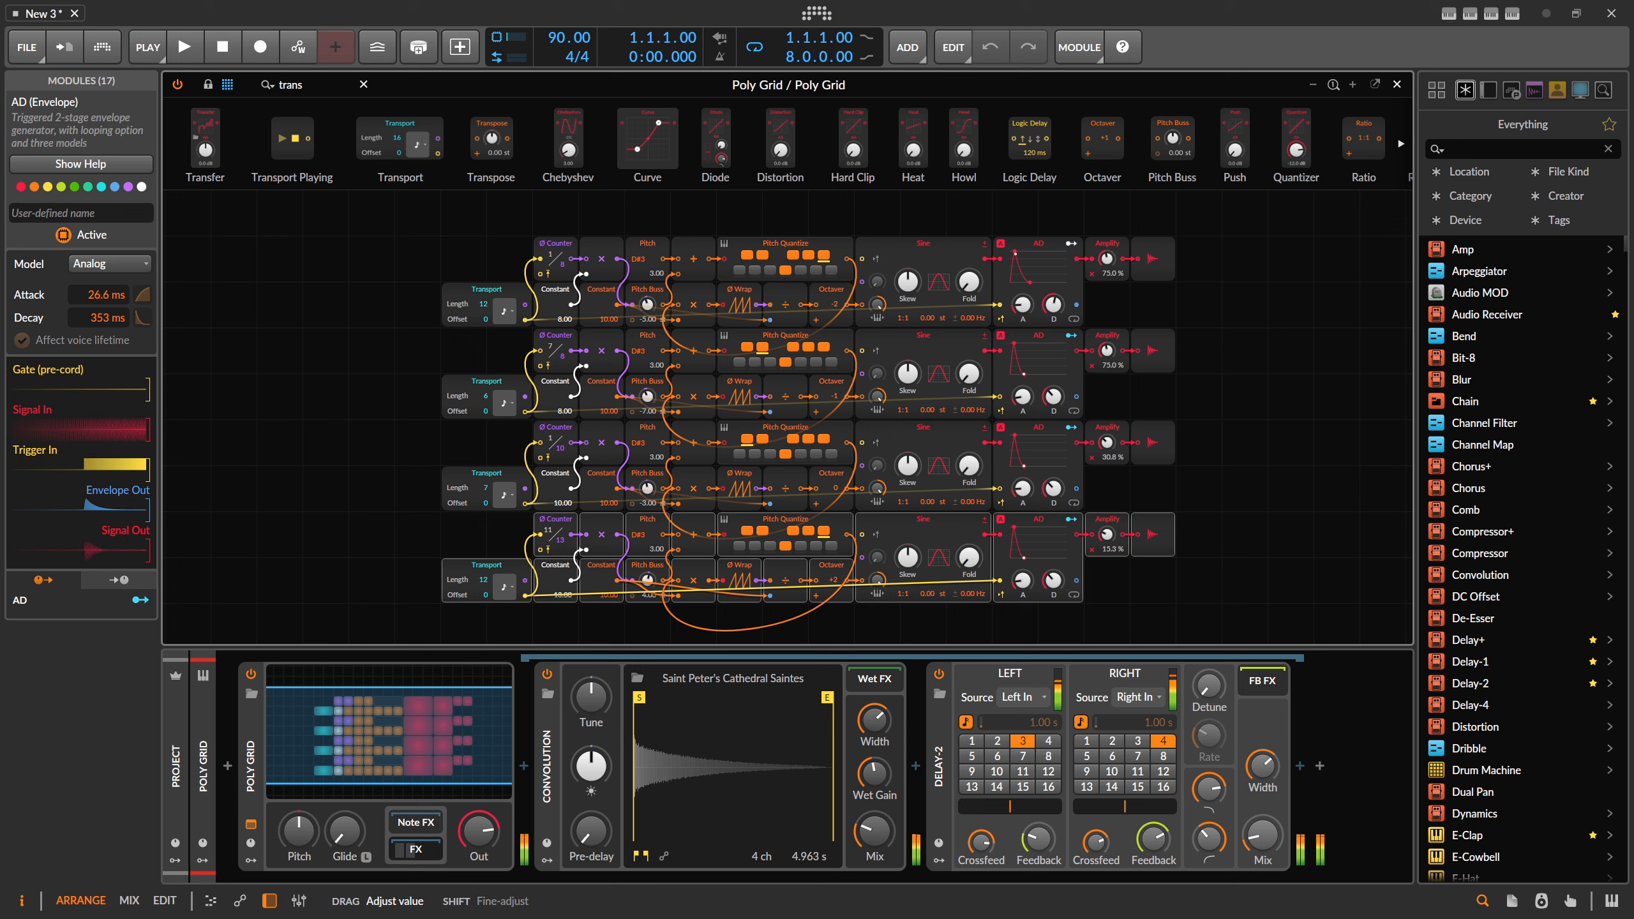
drag(484, 580, 484, 580)
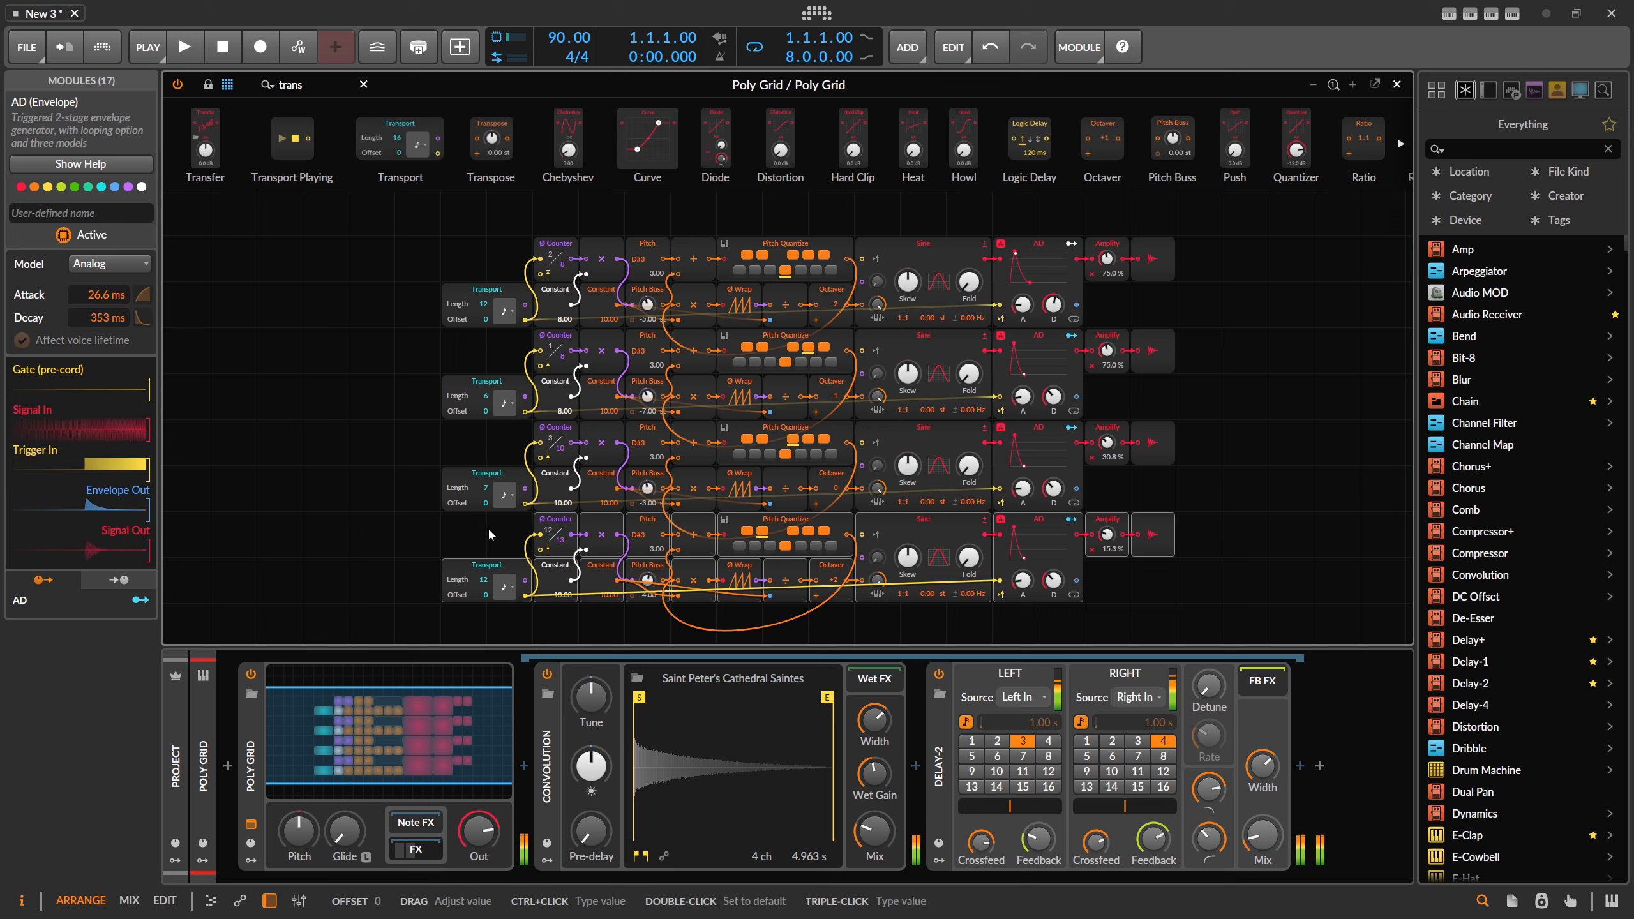
drag(483, 304, 483, 296)
scroll(481, 399, down, 4)
drag(484, 487, 483, 483)
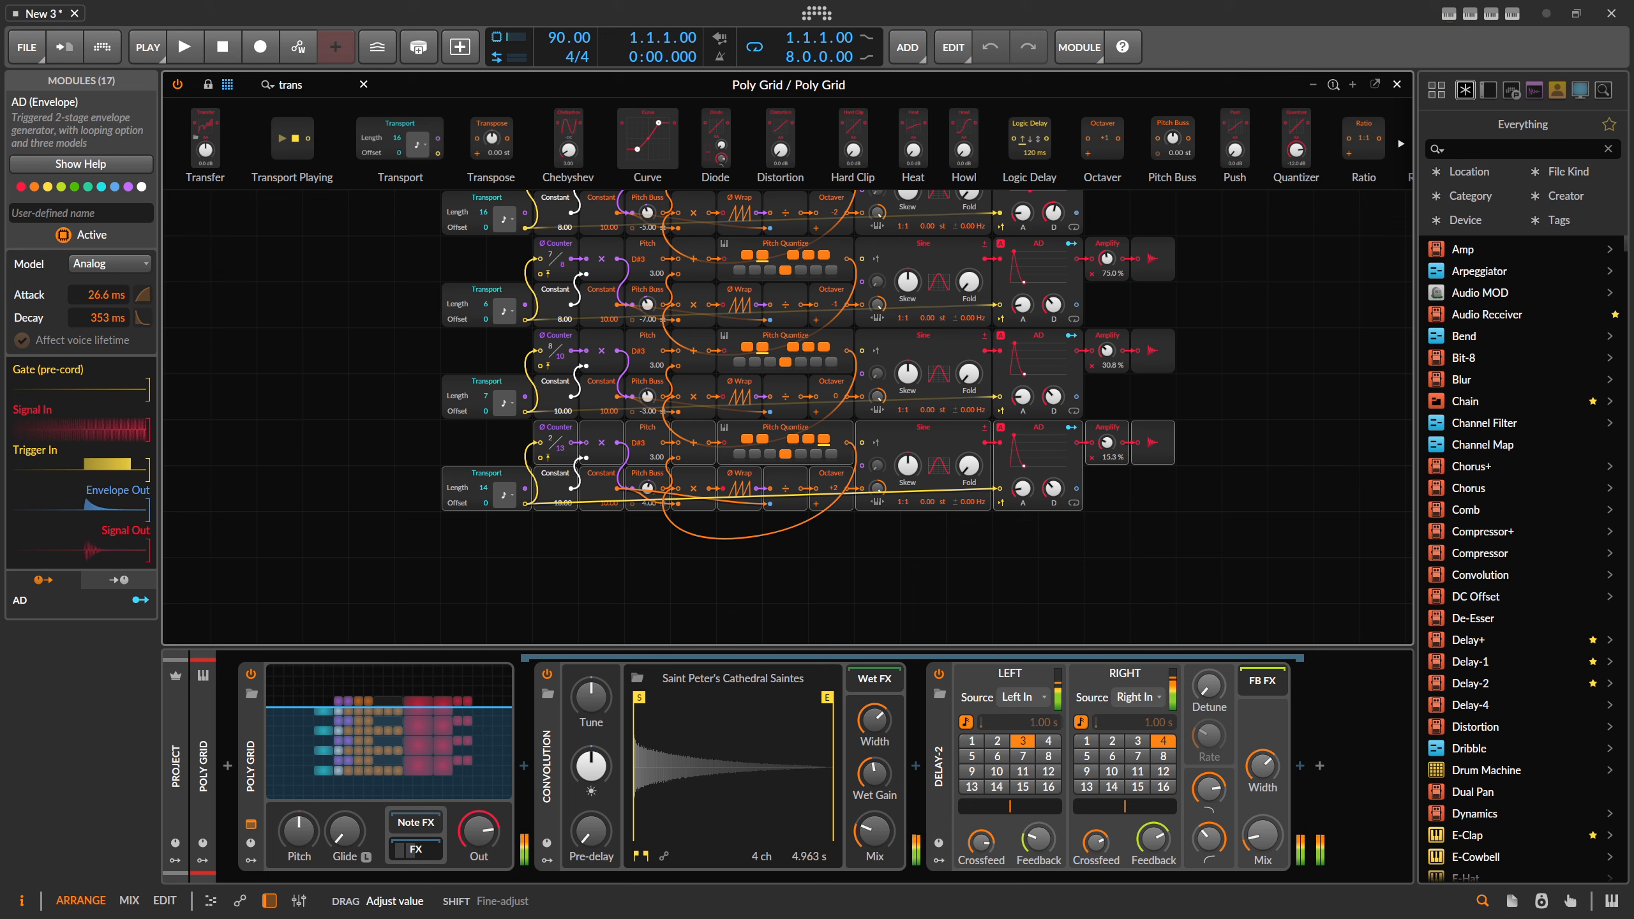
Readjust the voices' AD attacks, with about 51.4 ms on the second voice and 48.6 ms attack with 238 ms decay on the bottom one
drag(1023, 489, 1022, 460)
drag(1022, 397, 1023, 389)
scroll(1010, 284, up, 2)
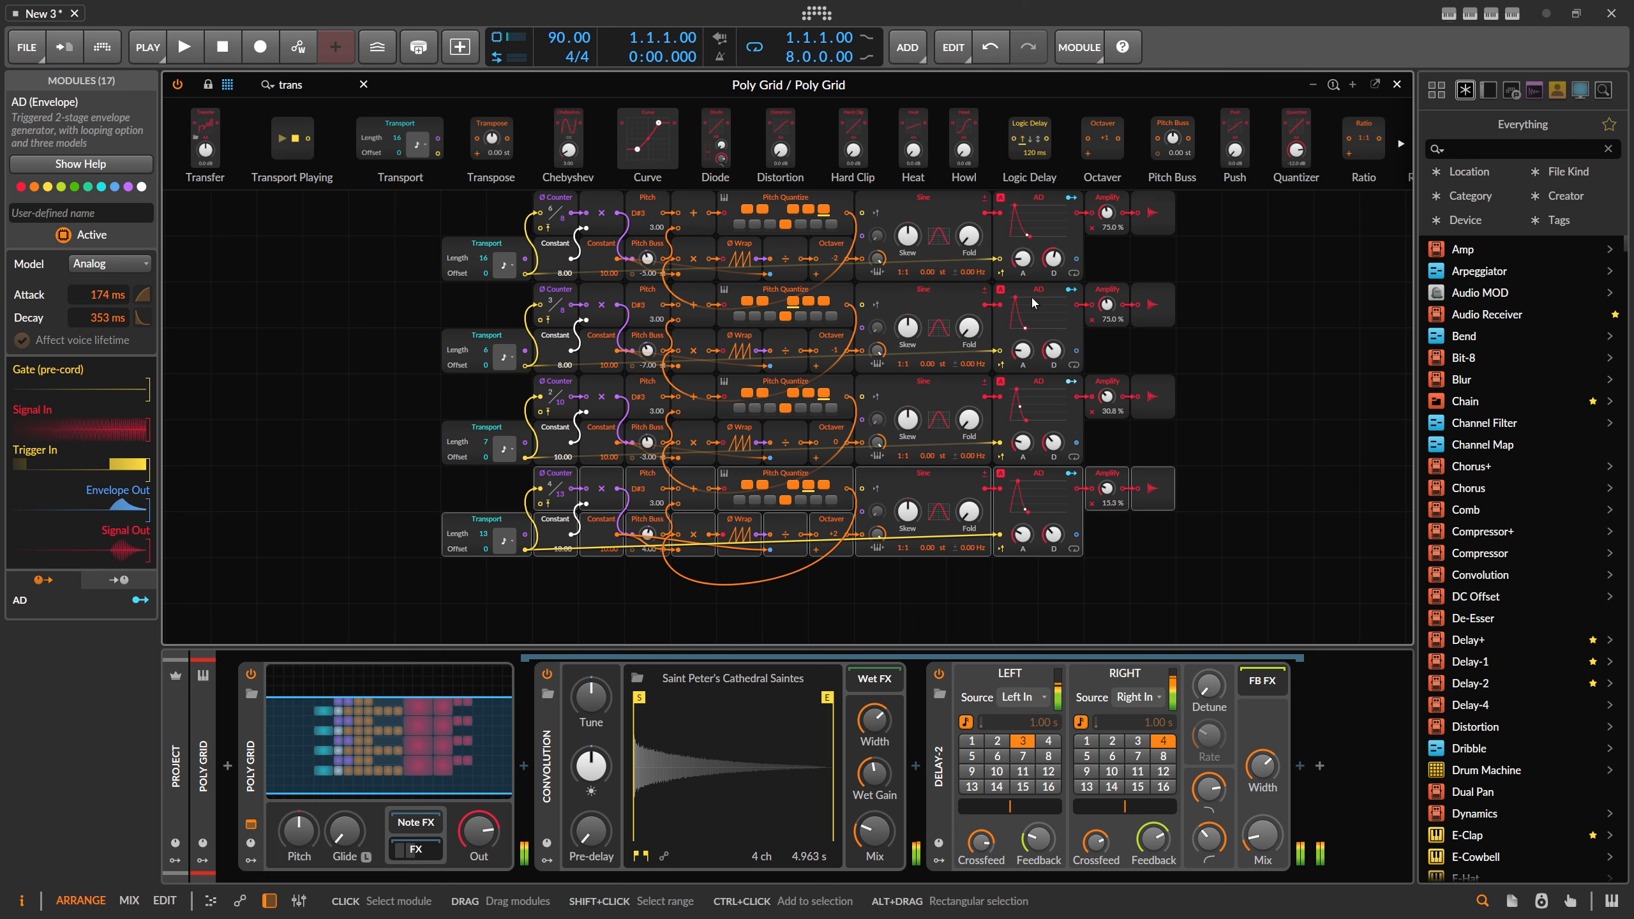
drag(1023, 259, 1023, 287)
scroll(1022, 259, up, 1)
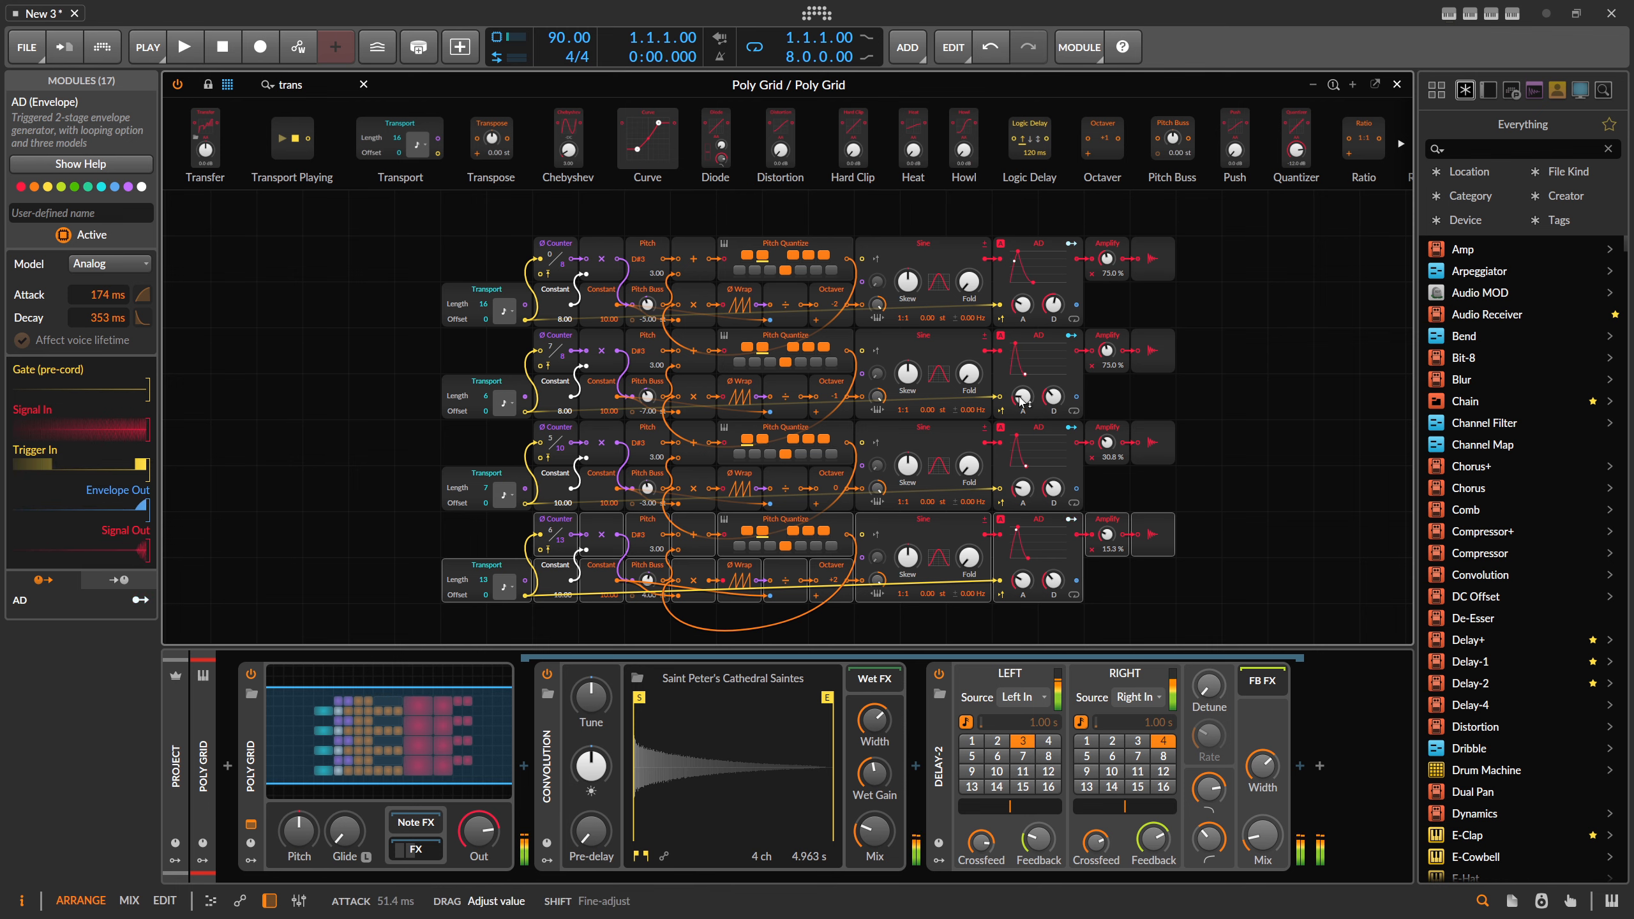
drag(1023, 488, 1022, 479)
drag(1022, 581, 1053, 585)
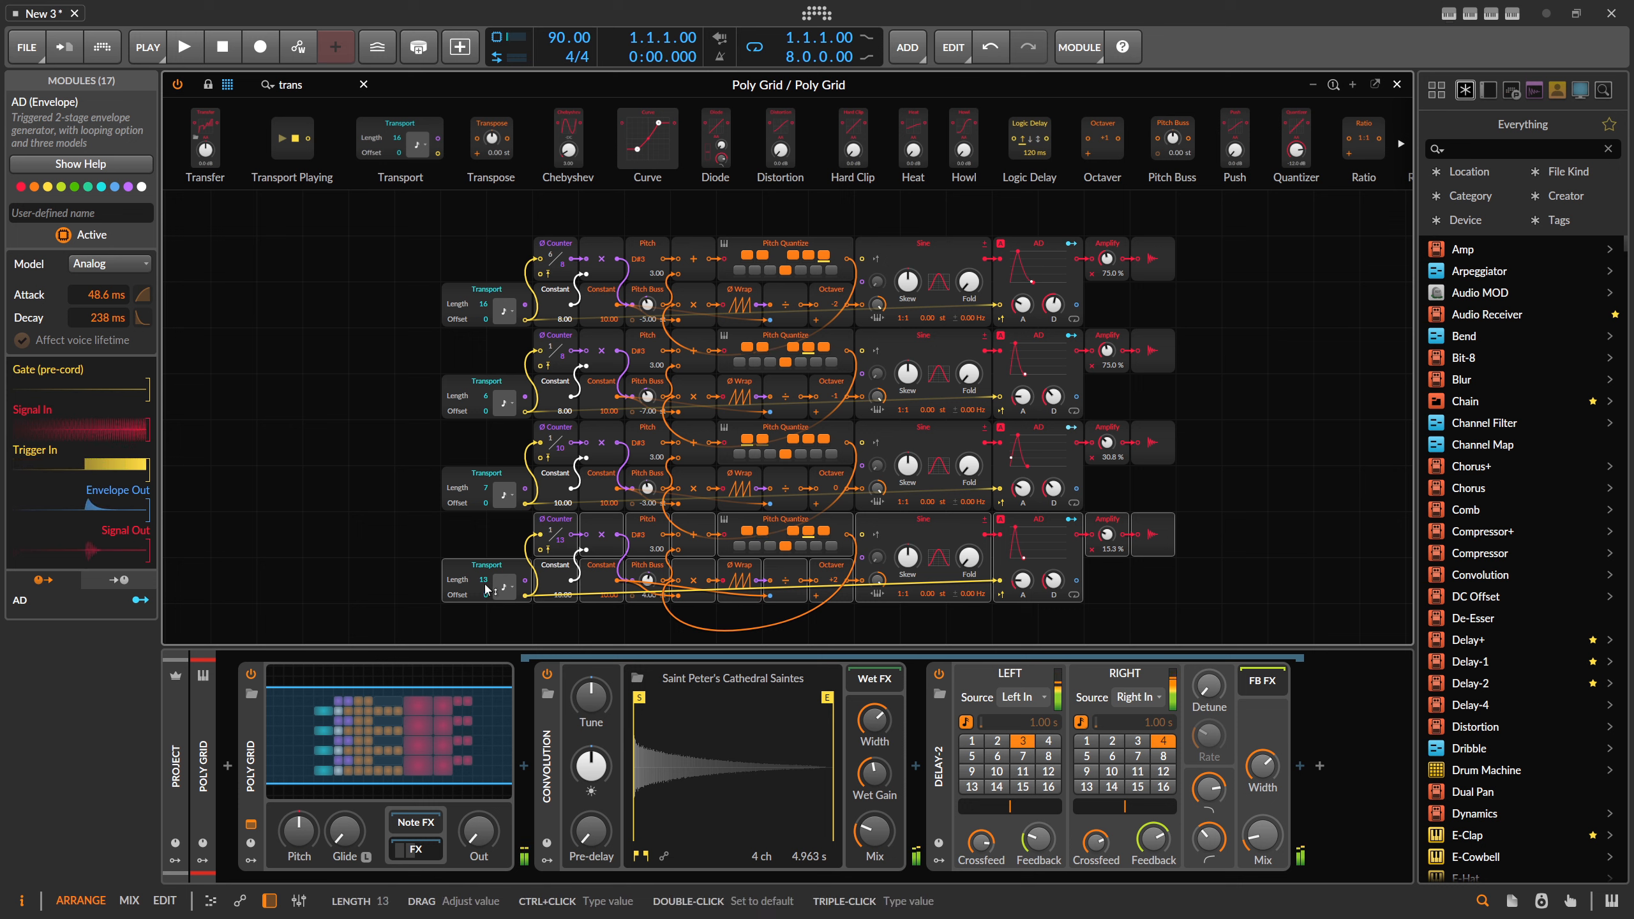
Select the Transport modules of all four voices together
click(747, 480)
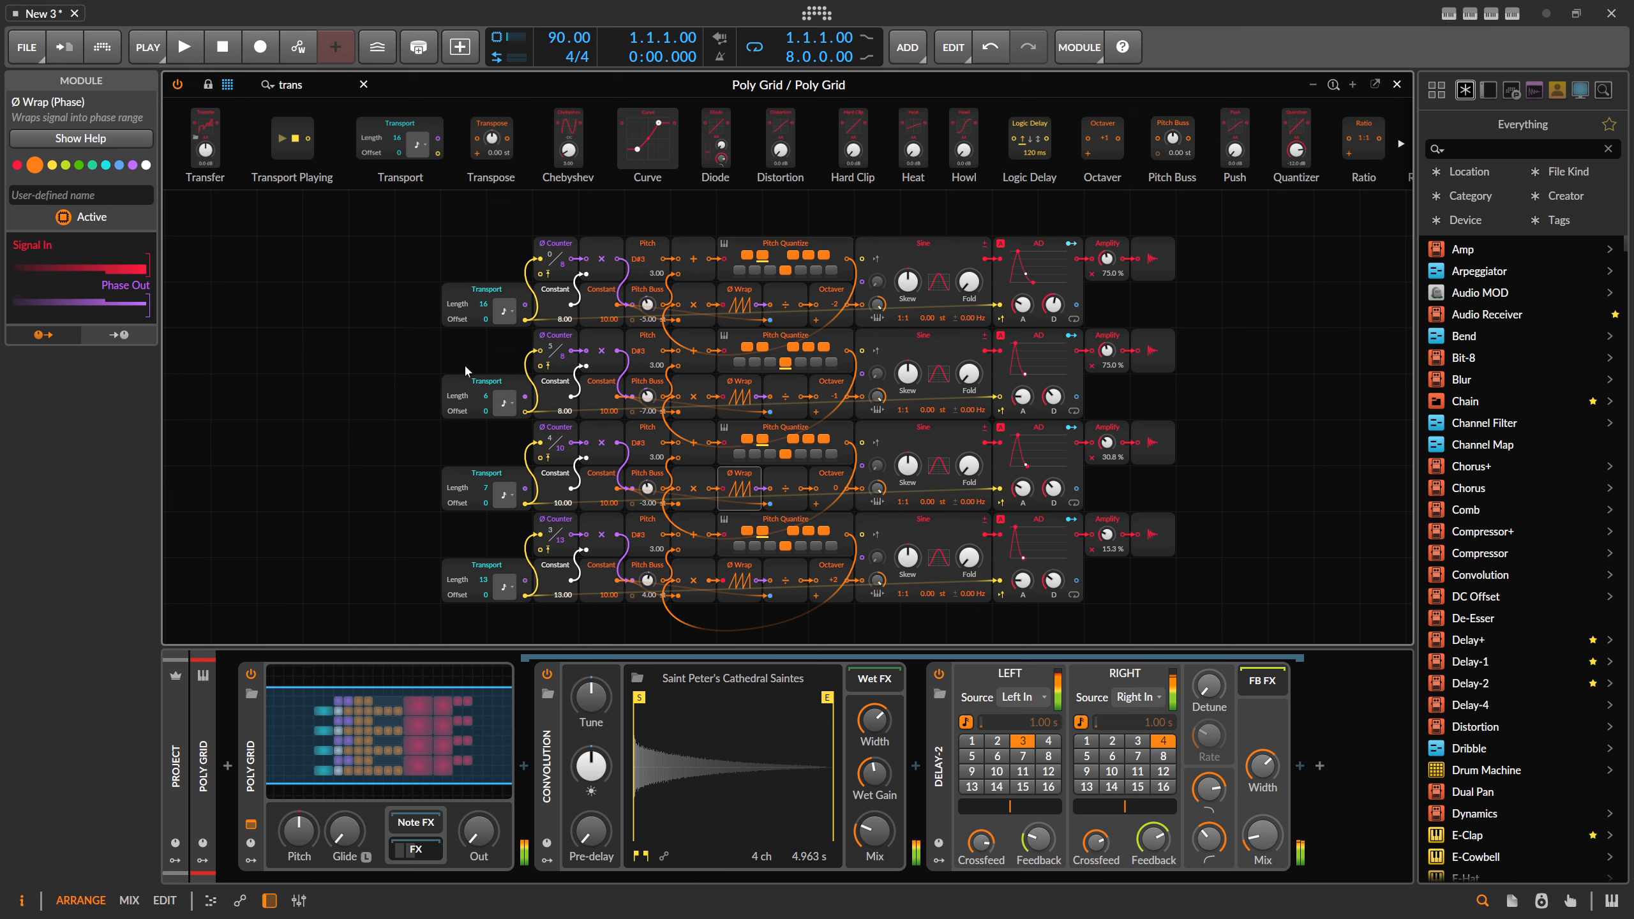
drag(426, 265, 489, 612)
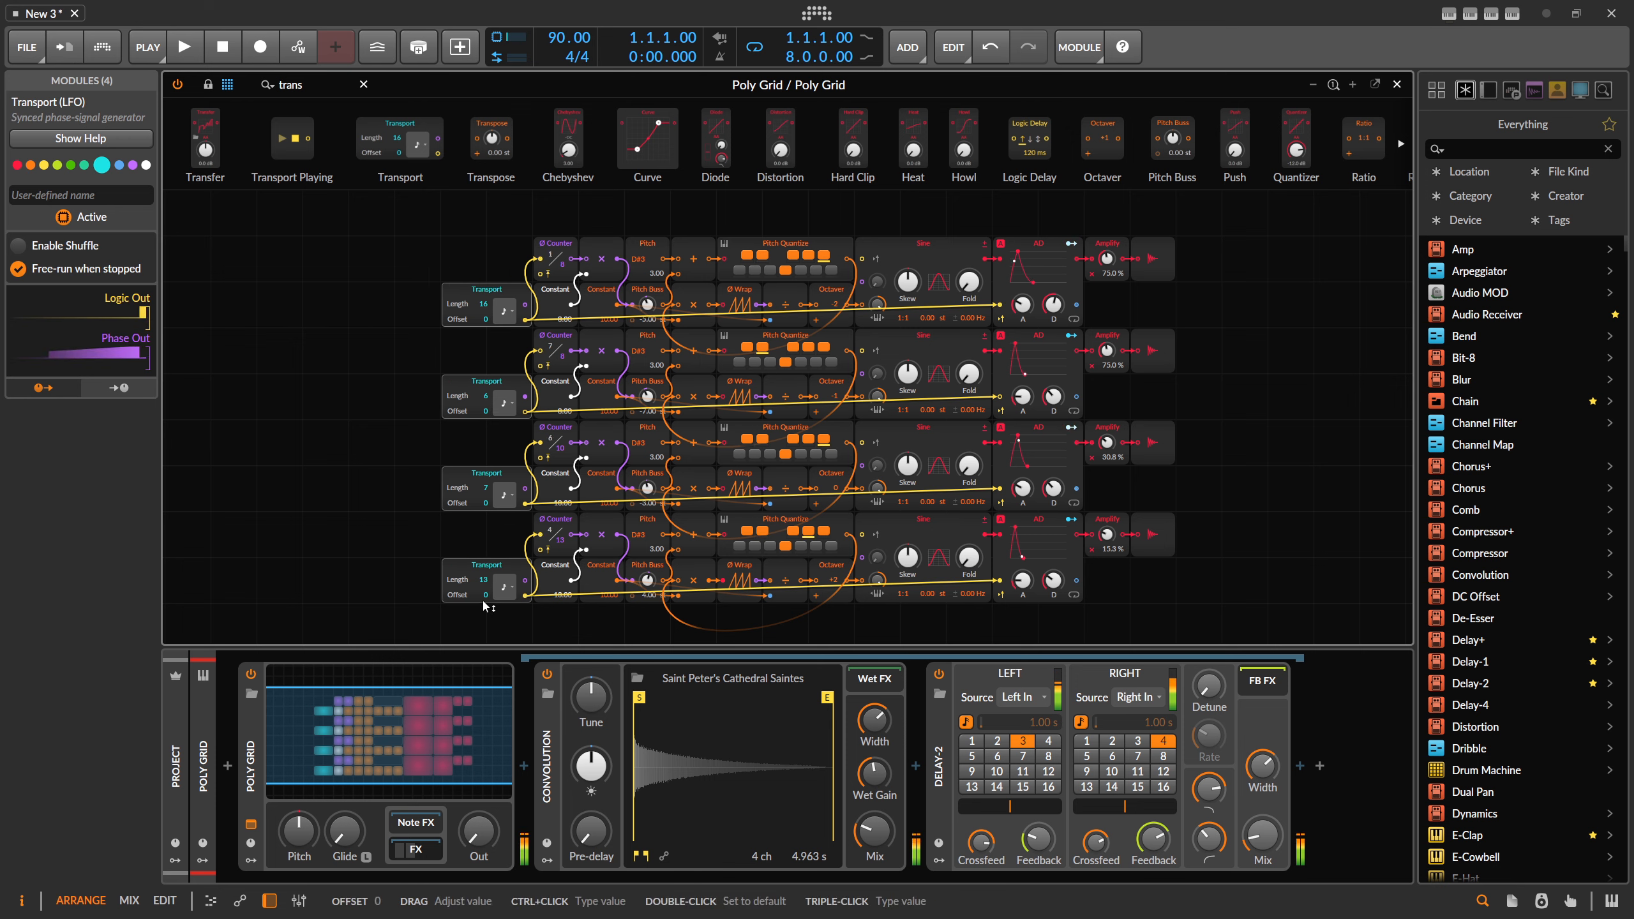